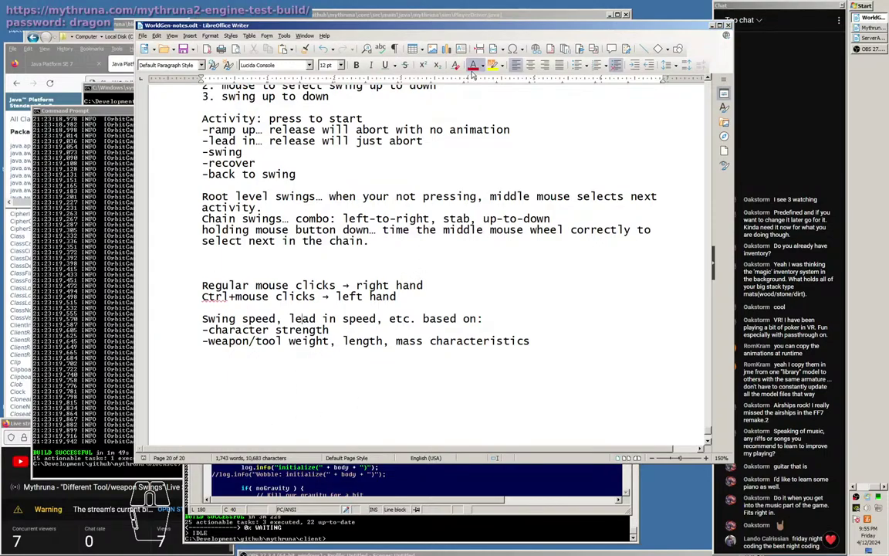
Run the Mythruna client build with gradle run in the client directory's command prompt.
left_click(459, 14)
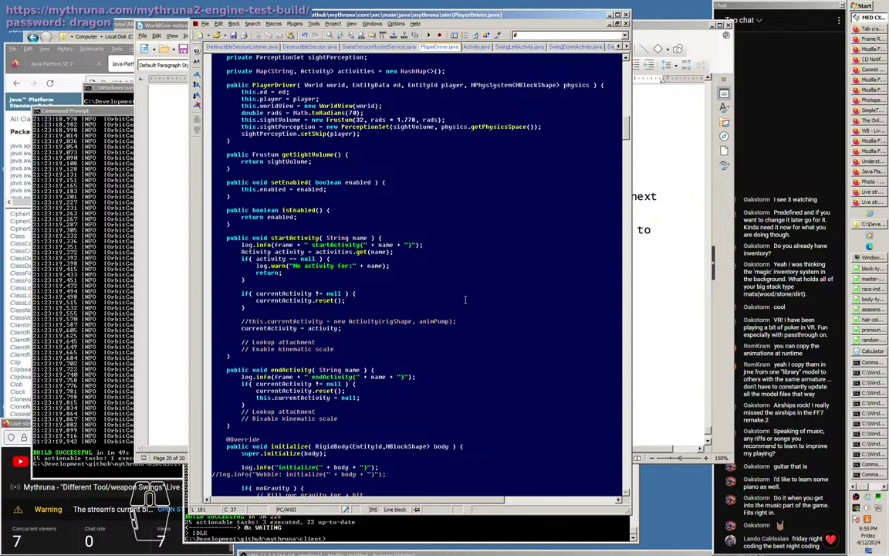
left_click(424, 531)
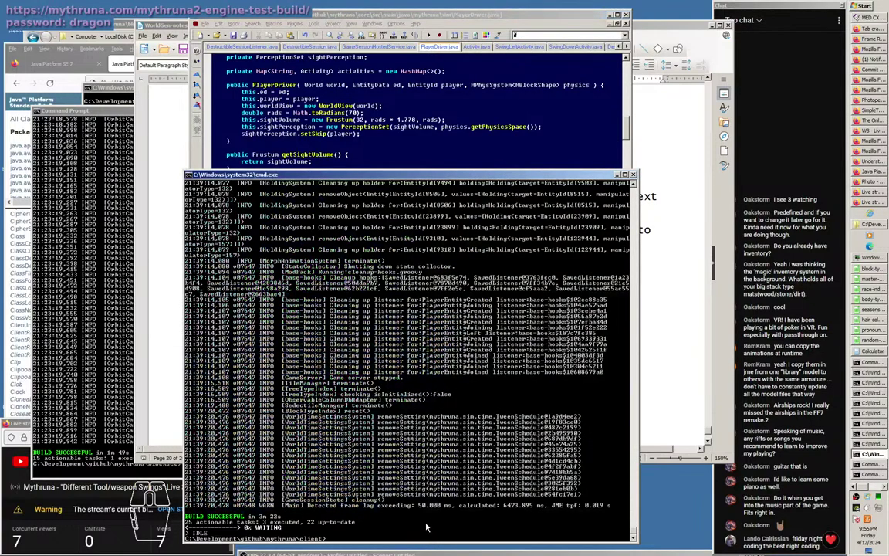
key("Up")
key("Return")
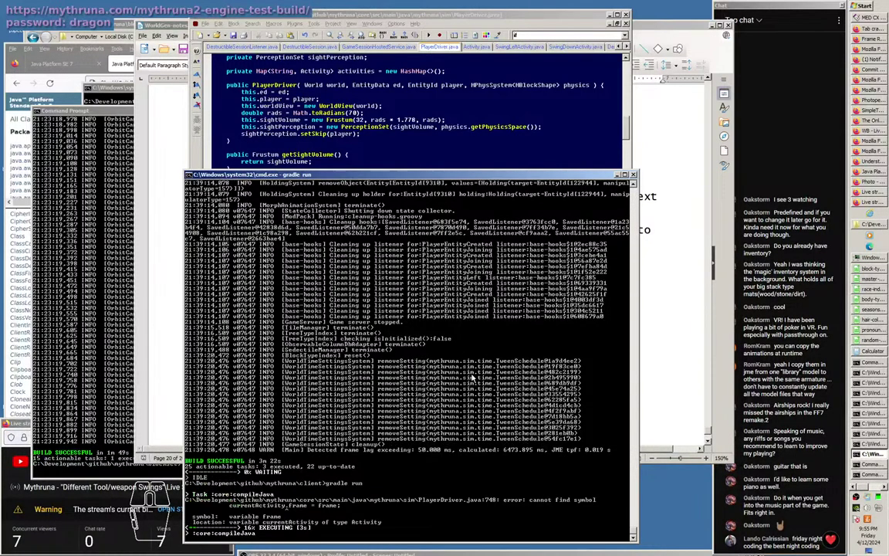
Declare public void setDebugFrame( long frame ); above reset() in the Activity interface and save Activity.java.
left_click(468, 156)
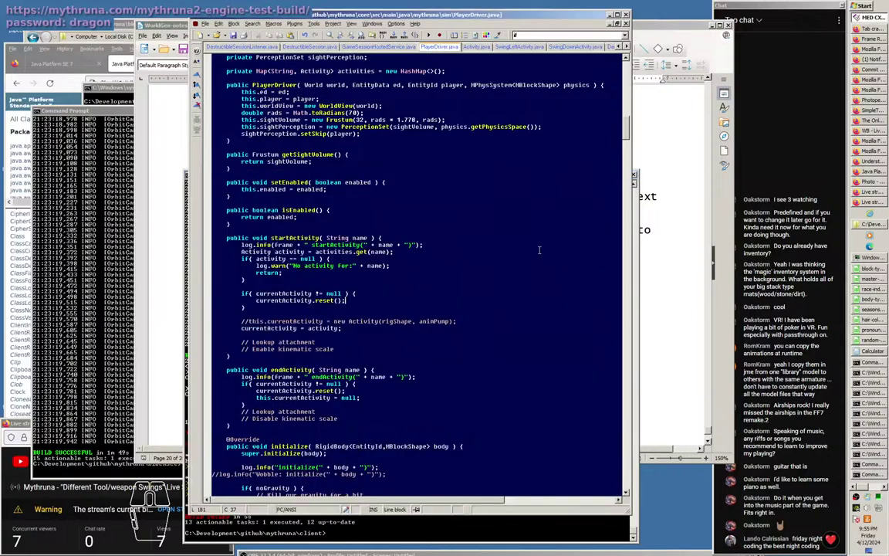
left_click(477, 47)
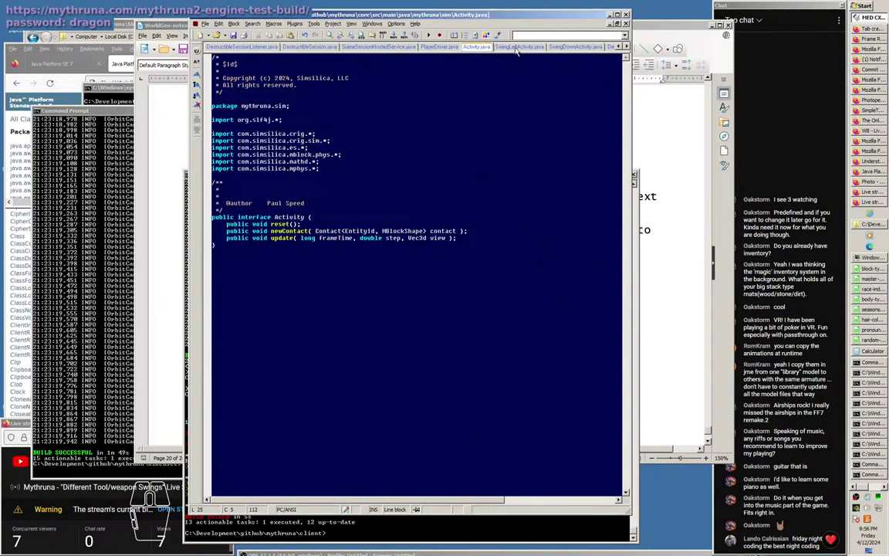
left_click(518, 47)
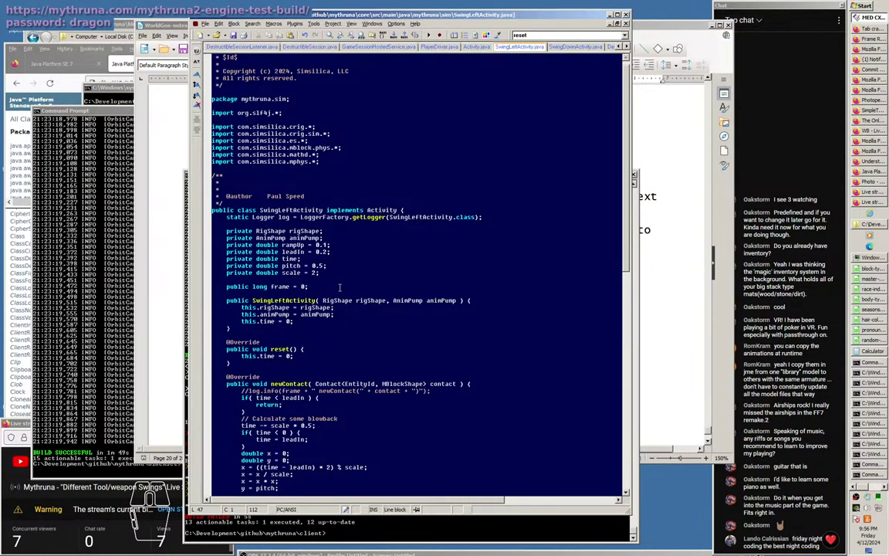
left_click(369, 287)
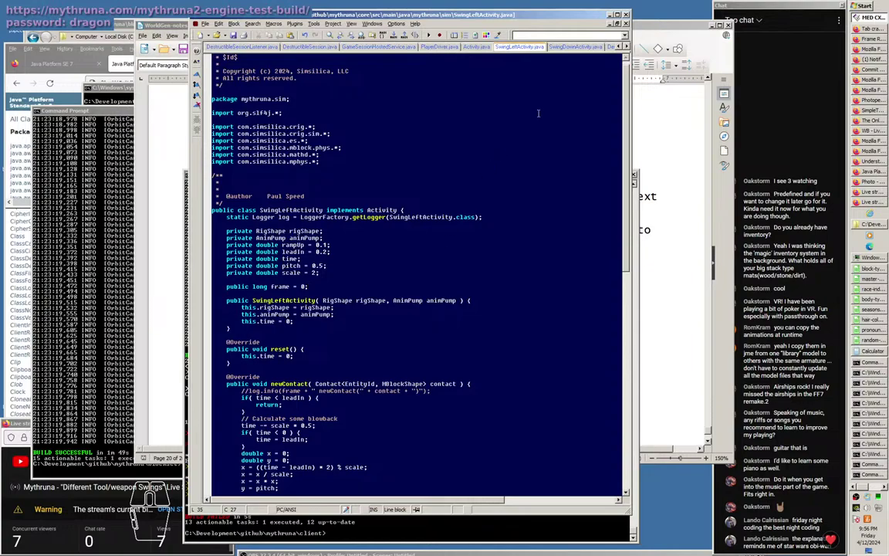
left_click(467, 47)
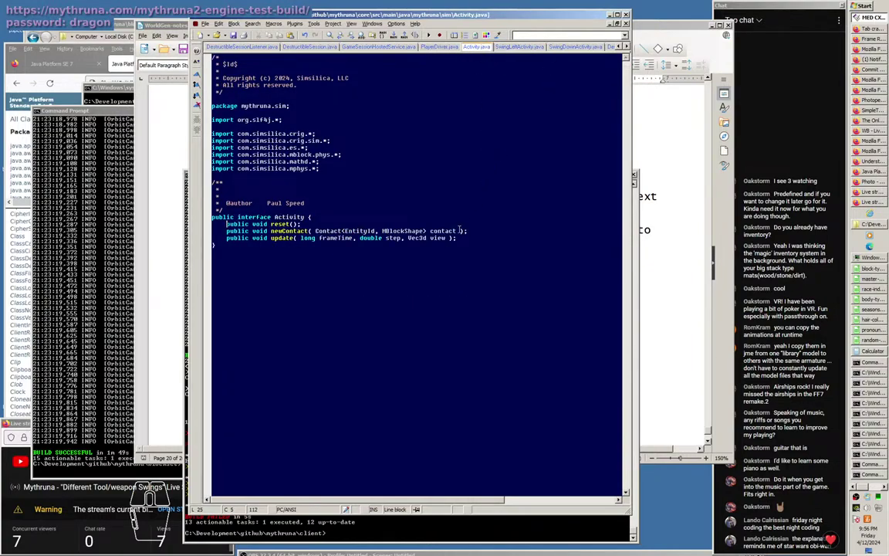
key("Return")
type("public ")
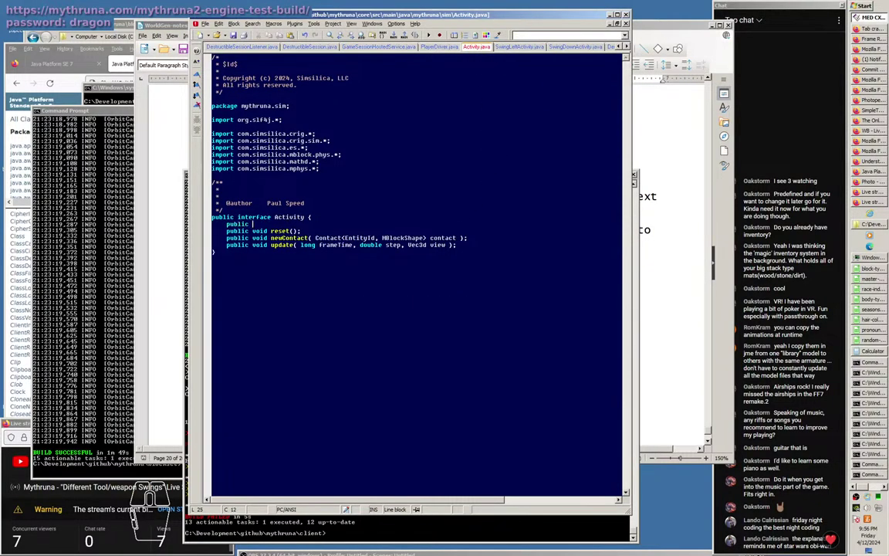
type("void setDebugFrame( lon r")
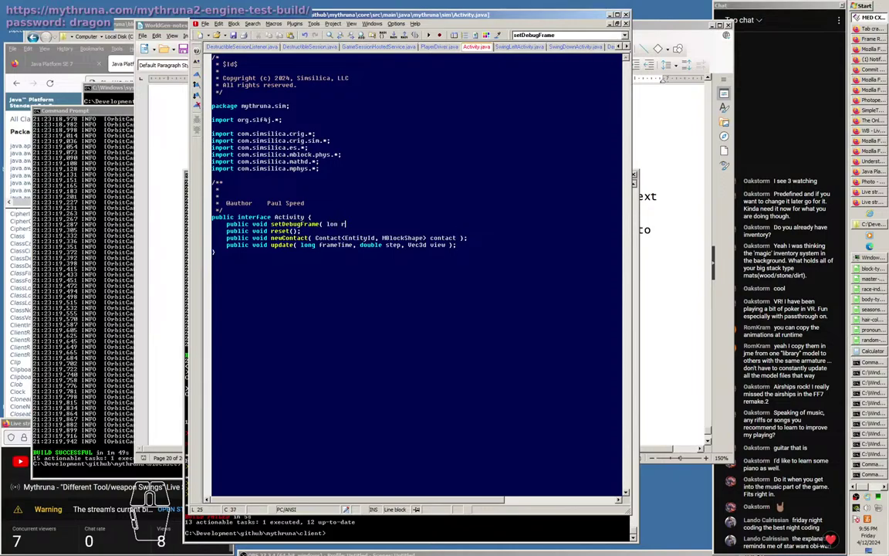
key("BackSpace")
key("BackSpace")
type("g frame );")
key("Home")
key("ctrl+s")
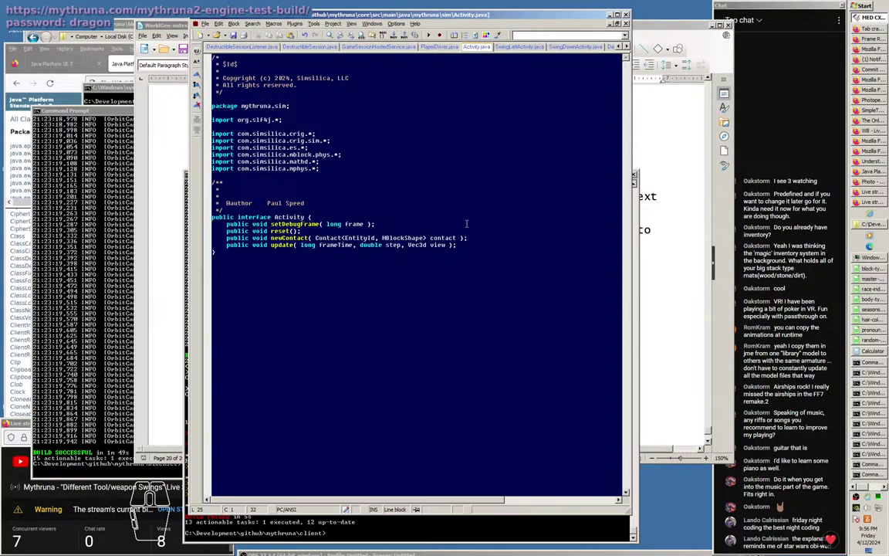
left_click(530, 46)
scroll(471, 294, "down", 20)
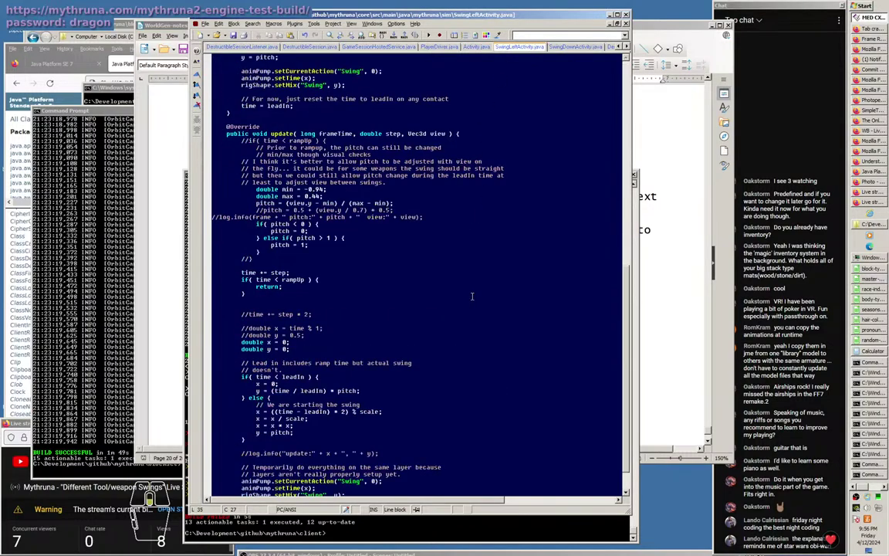
scroll(408, 269, "up", 20)
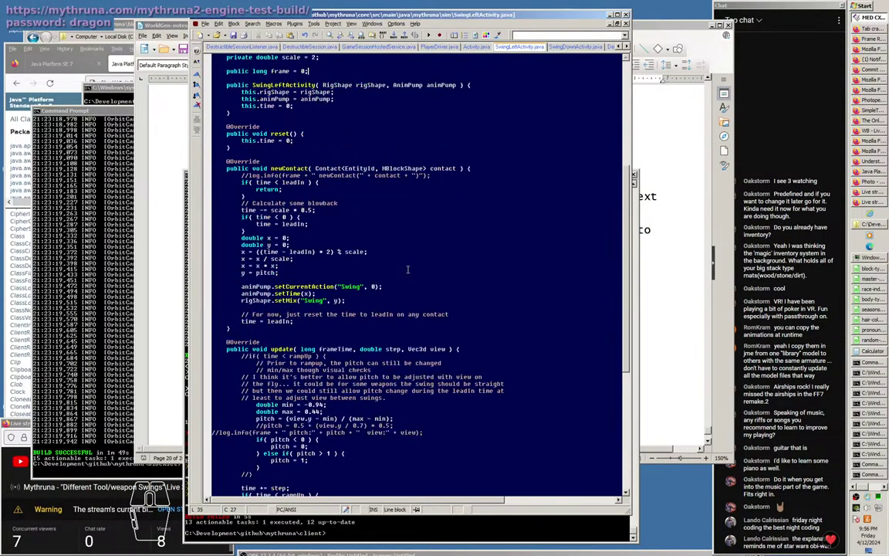
left_click(438, 331)
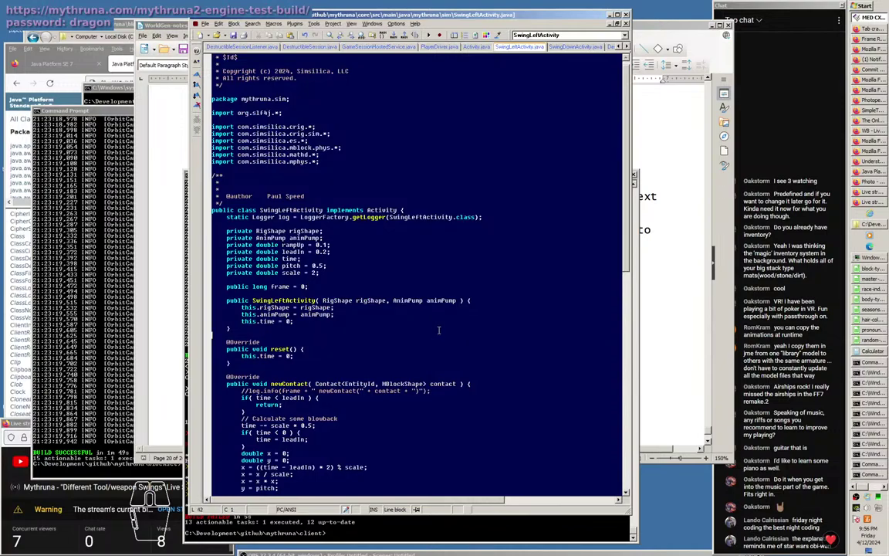
key("Return")
type("public void setDebugFrame( long frame );")
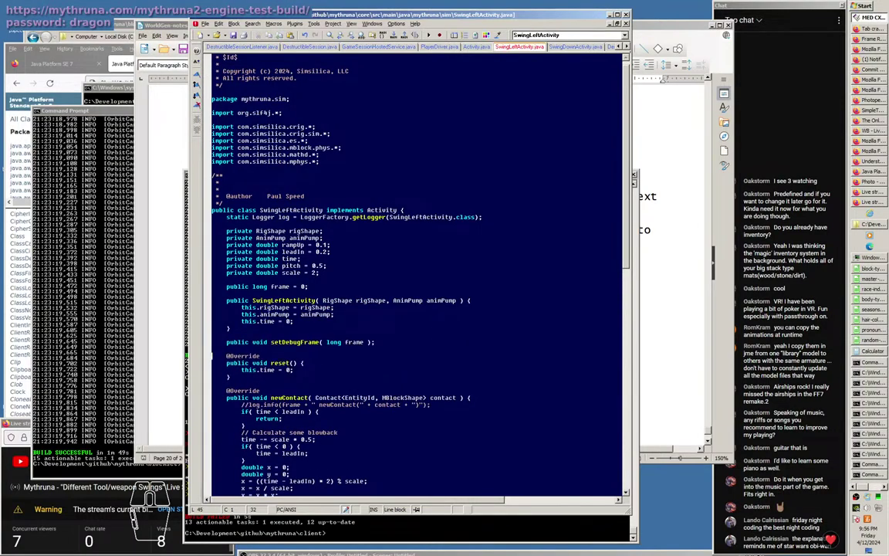
type("@Override")
key("End")
key("Return")
type("}")
key("Up")
key("Up")
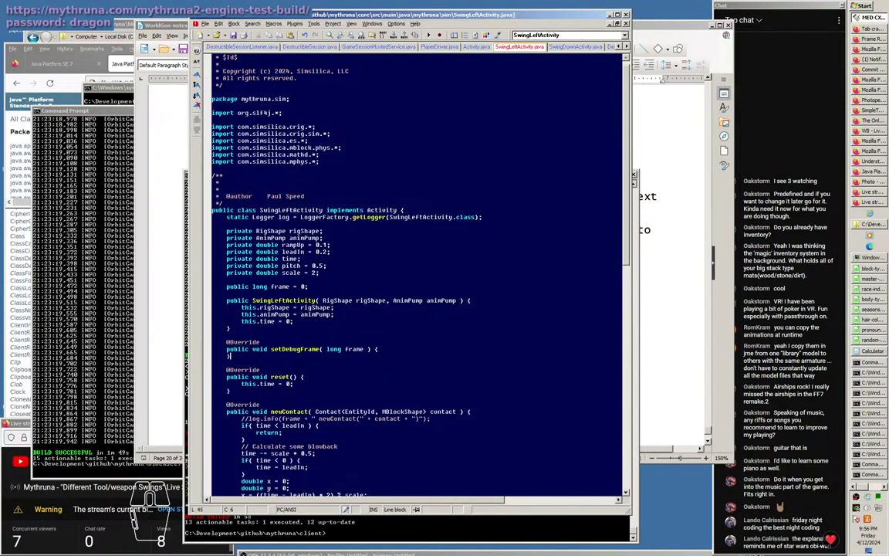
Fill the body of SwingLeftActivity's setDebugFrame method with this.frame = frame;.
key("Home")
key("Up")
key("Up")
key("Up")
key("Up")
key("Up")
key("Up")
key("Up")
key("Up")
key("Up")
key("Up")
key("Up")
key("Down")
key("Down")
key("Down")
key("Down")
key("Down")
key("Down")
key("Down")
key("Down")
key("Down")
key("Down")
key("Down")
key("Down")
key("Down")
key("Down")
key("Down")
key("Up")
key("Up")
key("Up")
key("Up")
key("End")
key("Return")
type("this.frame = frame;")
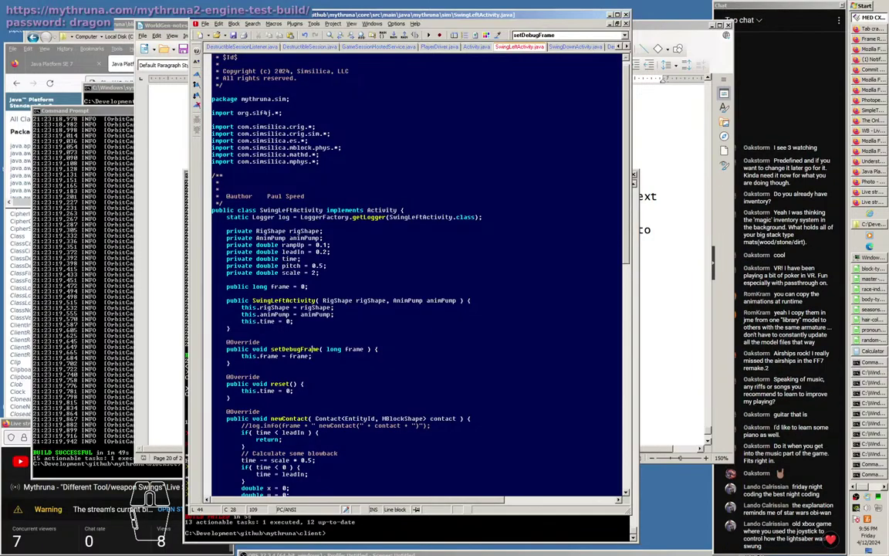
Change the access modifier of SwingLeftActivity's frame field to private.
left_click(312, 327)
key("Up")
key("Up")
key("Up")
key("Up")
key("Up")
key("Up")
key("Up")
key("Up")
key("Up")
key("Up")
key("Up")
double_click(238, 286)
type("private")
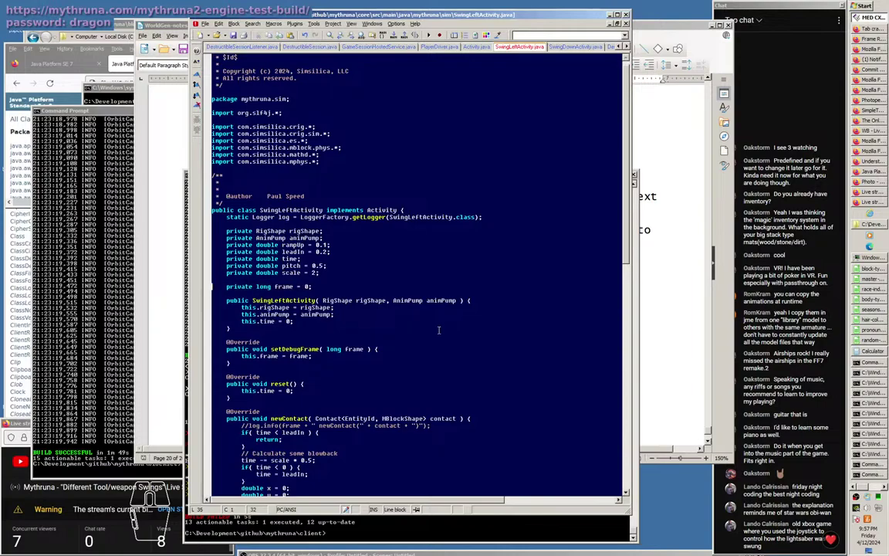
key("shift+Down")
key("Down")
key("Up")
key("Up")
key("Up")
key("Up")
key("shift+Down")
key("ctrl+x")
key("Down")
key("Down")
key("Down")
key("Down")
key("Down")
key("Down")
key("Down")
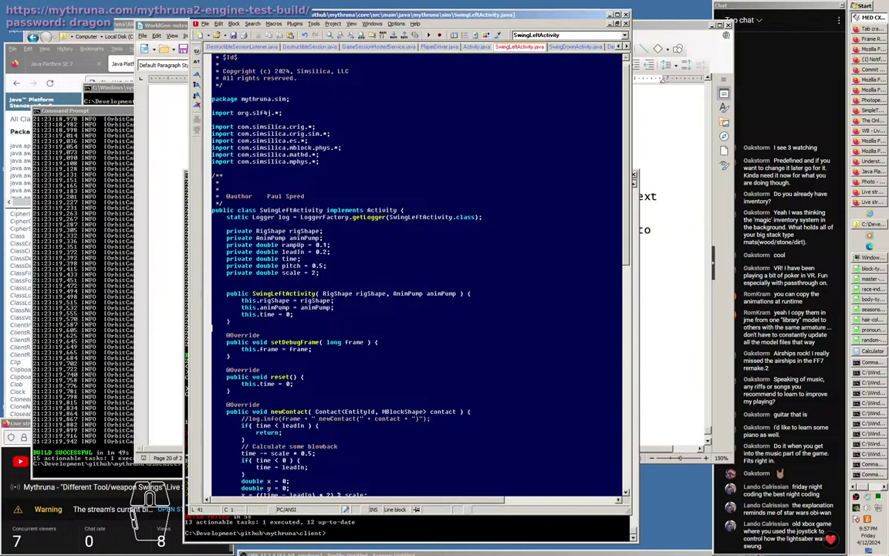
key("ctrl+v")
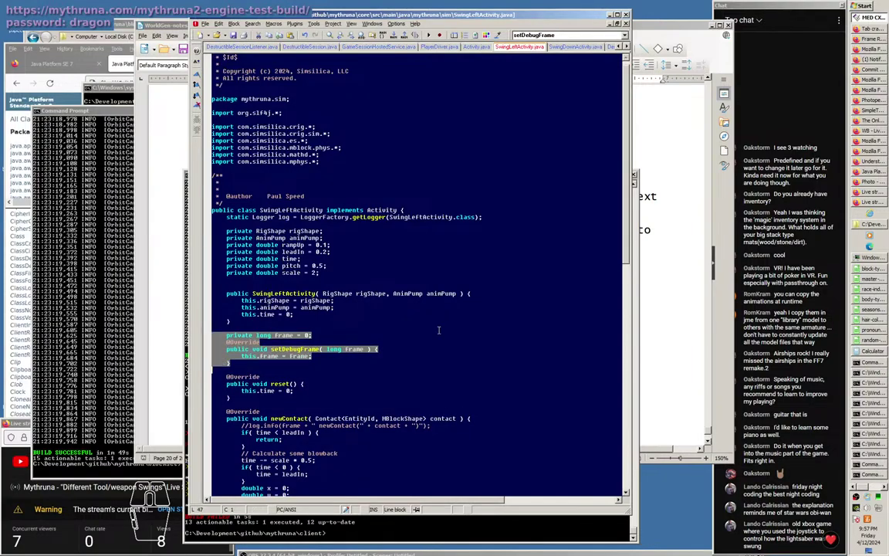
Copy the private frame field and setDebugFrame method from SwingLeftActivity into SwingDownActivity, between the constructor and reset().
key("Down")
key("Down")
key("Down")
left_click(575, 47)
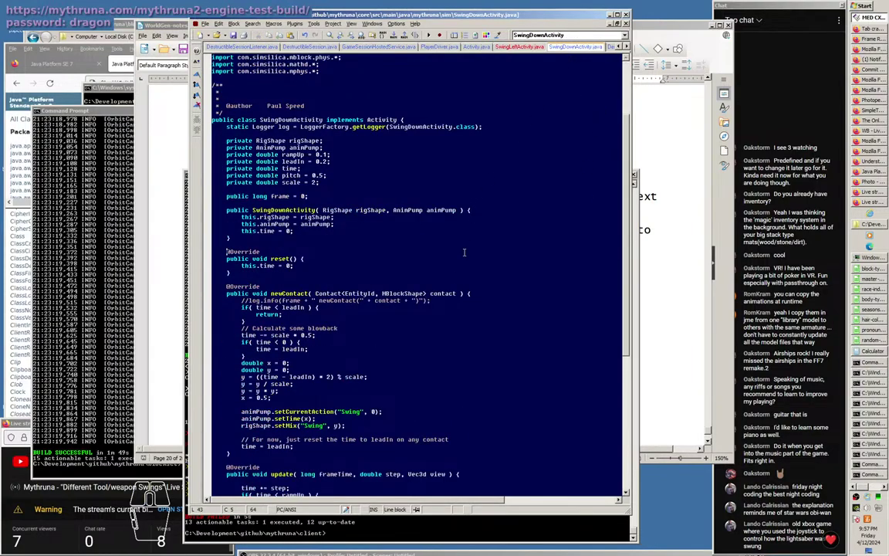
key("Up")
key("ctrl+v")
key("Down")
key("Down")
key("Down")
key("Down")
key("End")
key("Return")
key("Up")
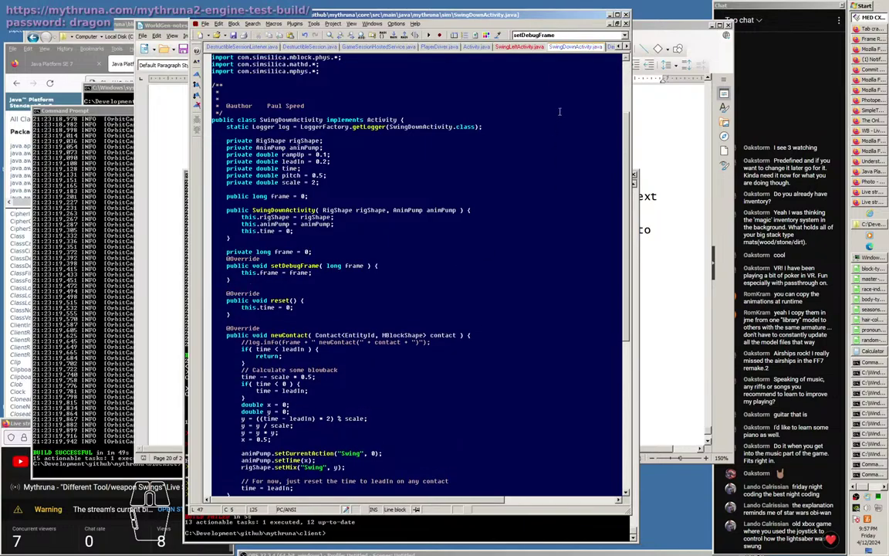
Remove the extra blank line above the constructor in SwingLeftActivity.java and save the file.
left_click(529, 48)
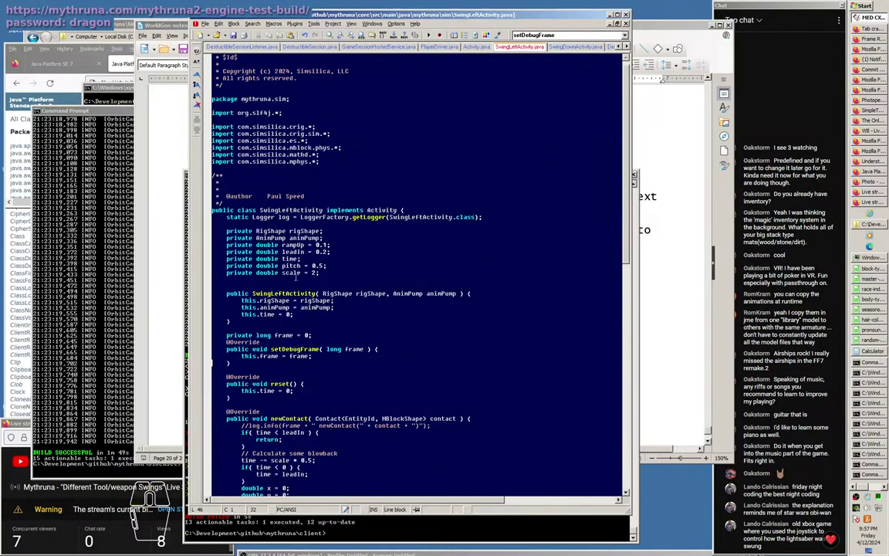
left_click(389, 284)
key("BackSpace")
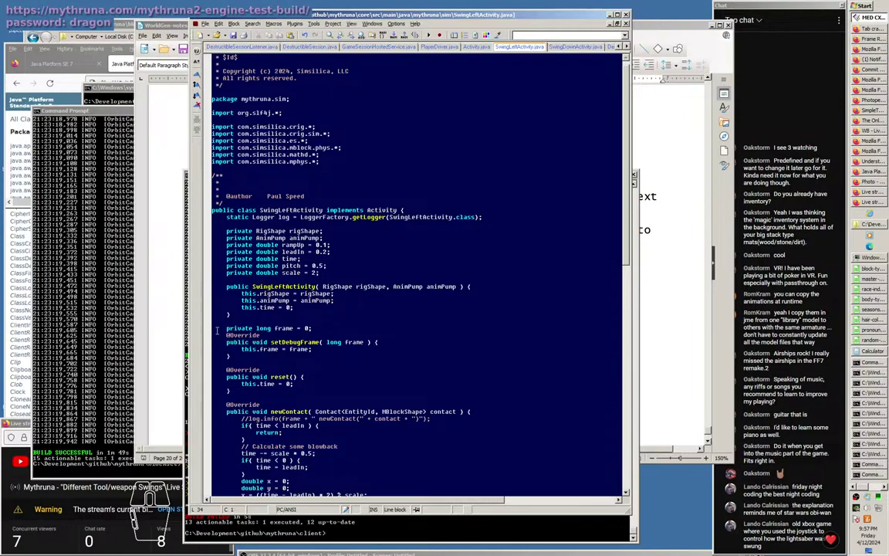
left_click_drag(213, 328, 292, 357)
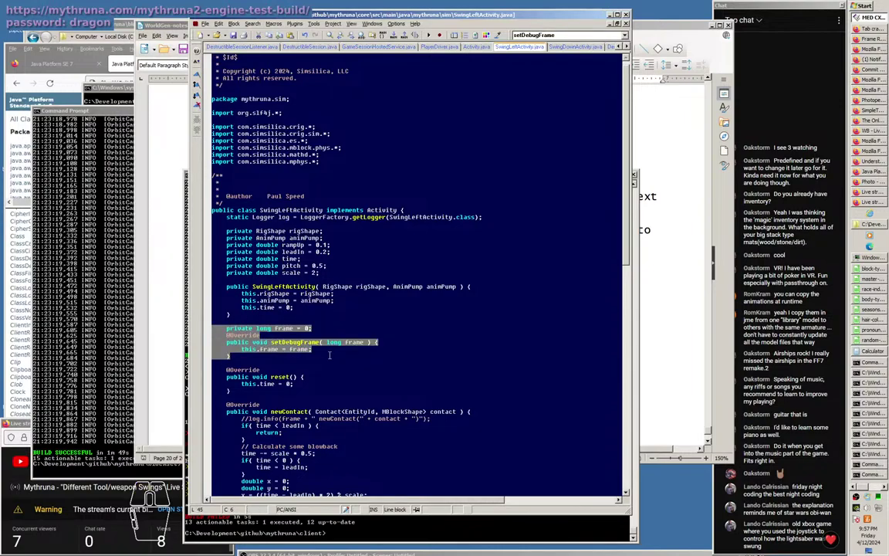
left_click(293, 357)
left_click_drag(215, 328, 302, 358)
left_click(358, 370)
left_click_drag(228, 328, 334, 329)
left_click(348, 332)
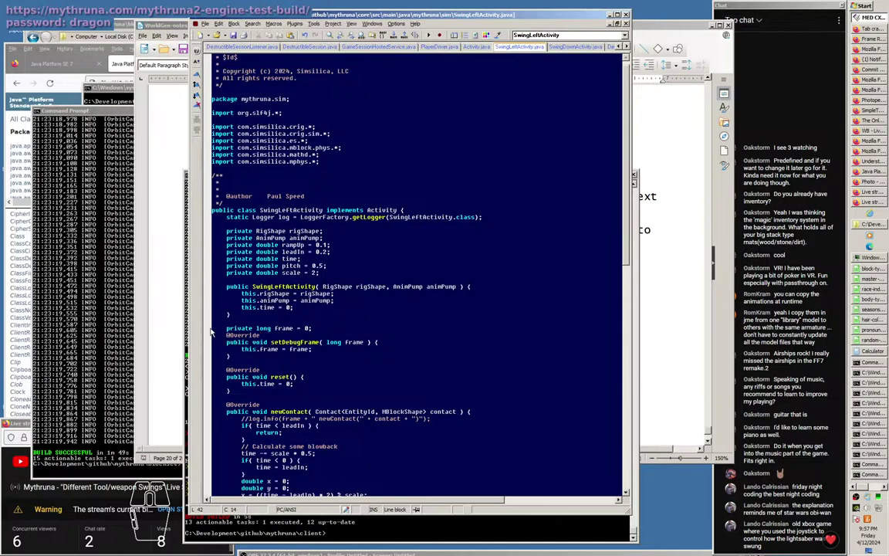
left_click_drag(227, 328, 323, 365)
key("ctrl+c")
left_click(474, 47)
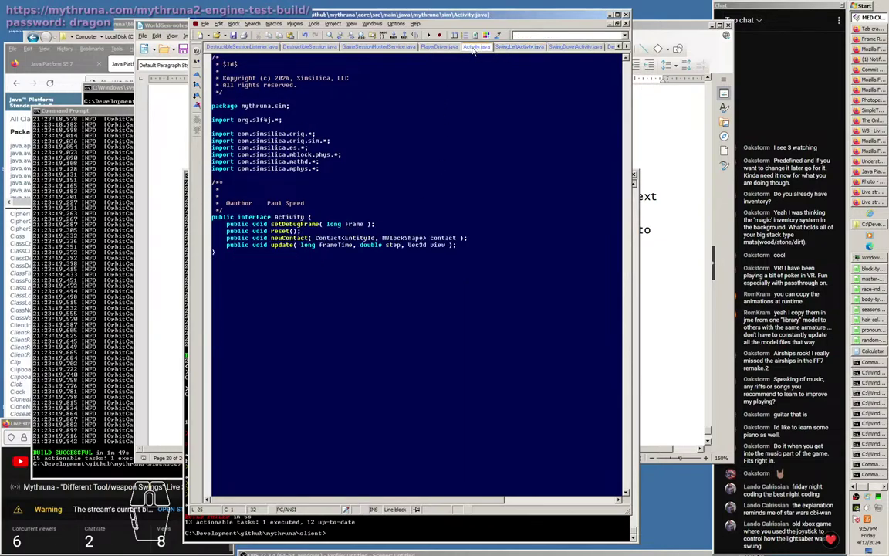
left_click(438, 47)
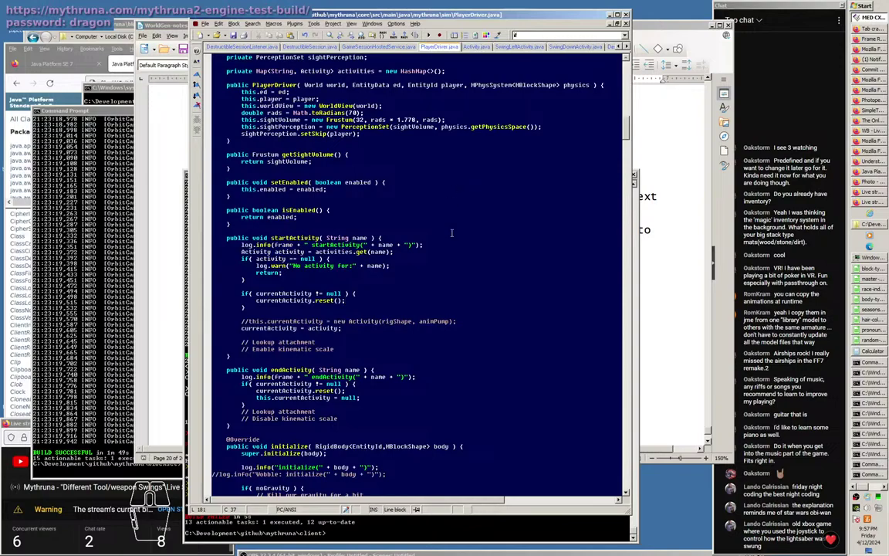
left_click(516, 48)
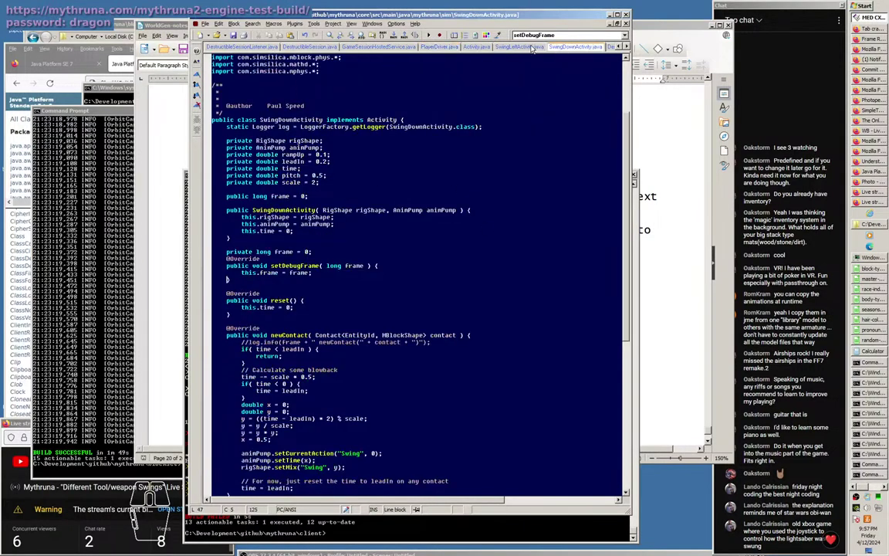
left_click(566, 48)
In PlayerDriver's update method, replace the currentActivity.frame assignment with currentActivity.setDebugFrame(frame); and save.
left_click(446, 48)
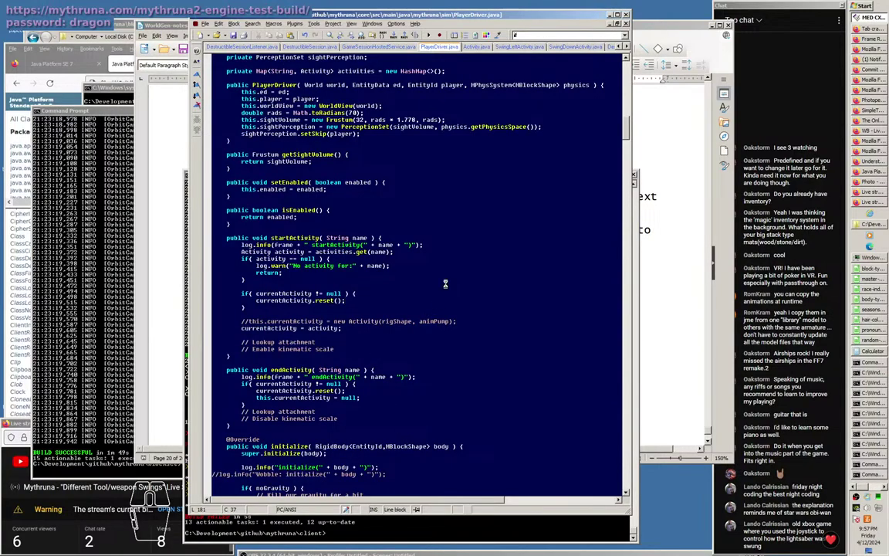
key("ctrl+f")
key("Return")
key("Right")
type("setF")
type("DebugFrame")
type("(")
key("ctrl+shift+Right")
key("Delete")
key("End")
key("Left")
type(")")
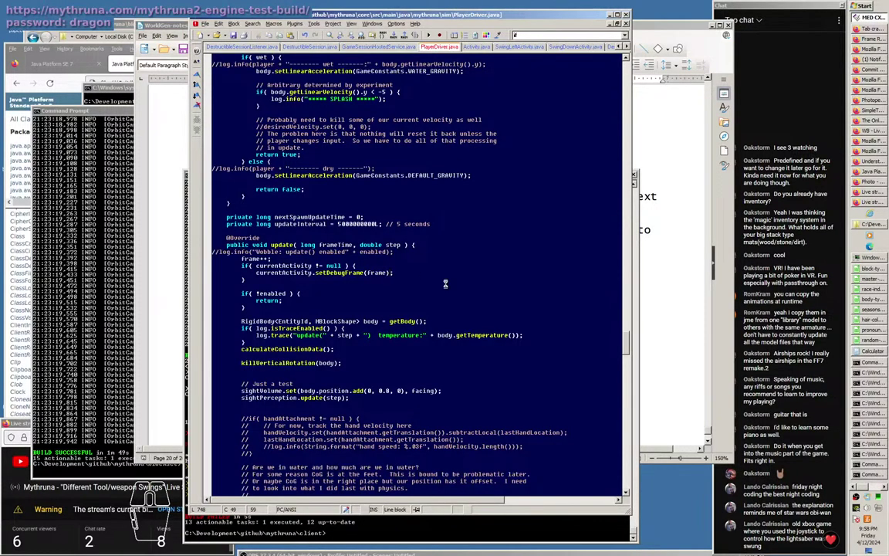
key("F3")
key("Return")
key("Up")
Rebuild the client with gradle run to compile the setDebugFrame changes.
key("alt+Tab")
key("Up")
key("Return")
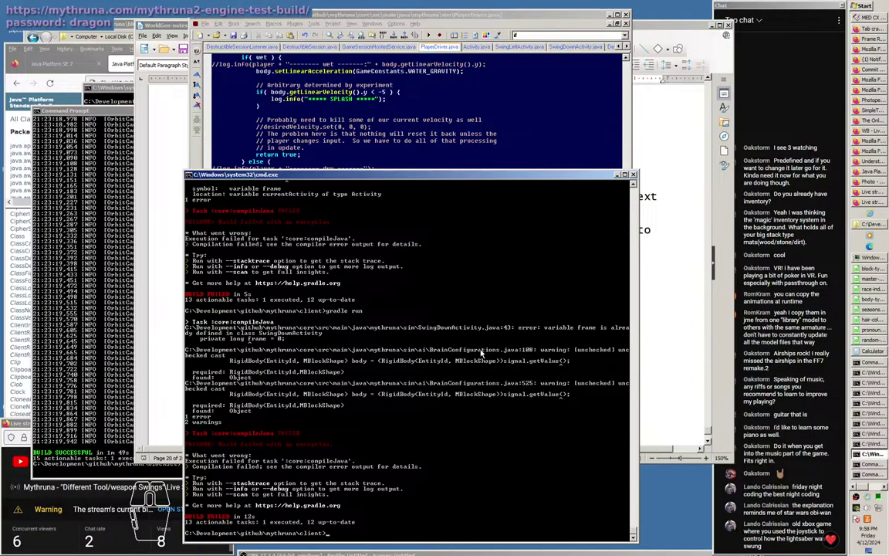
Delete the duplicate public long frame = 0; field above the constructor in SwingDownActivity.java and save.
left_click(482, 151)
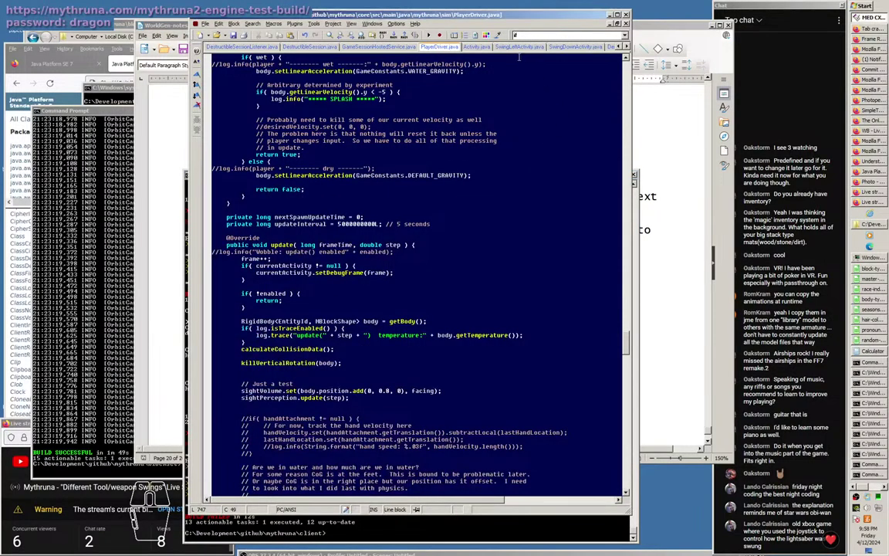
left_click(522, 47)
left_click(575, 47)
left_click(454, 190)
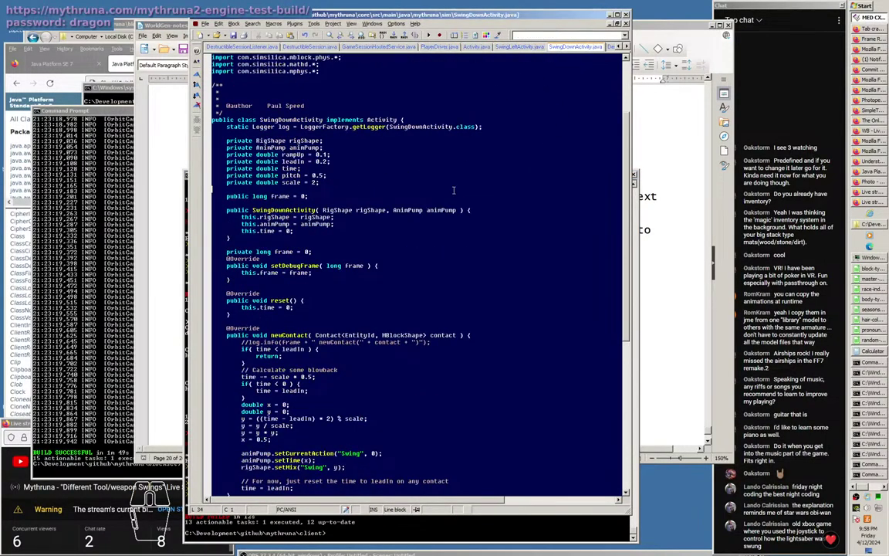
key("shift+Down")
key("shift+Down")
key("Delete")
key("ctrl+s")
Launch the Mythruna client again with gradle run after fixing the duplicate field.
left_click(445, 527)
key("Up")
key("Return")
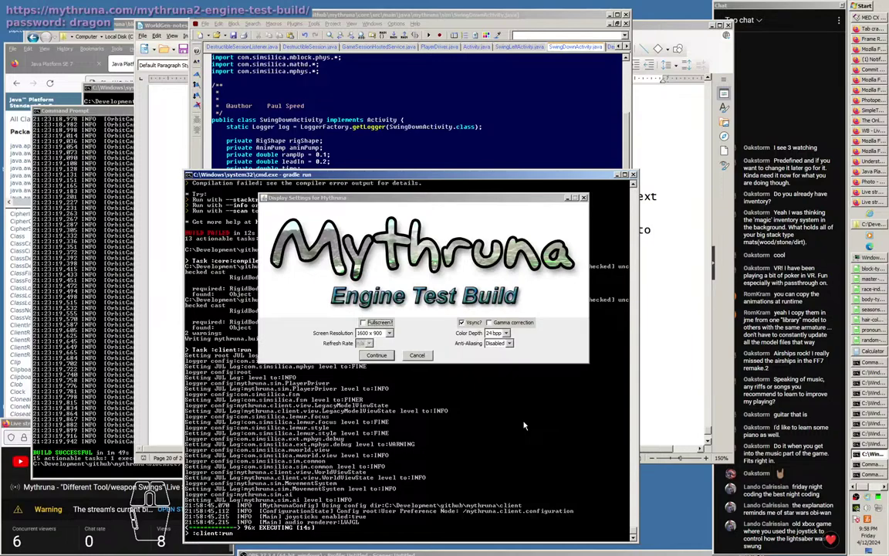
Start the client with the current display settings, dismiss the test-build warning, and enter the last world as the character Fayd.
left_click(377, 356)
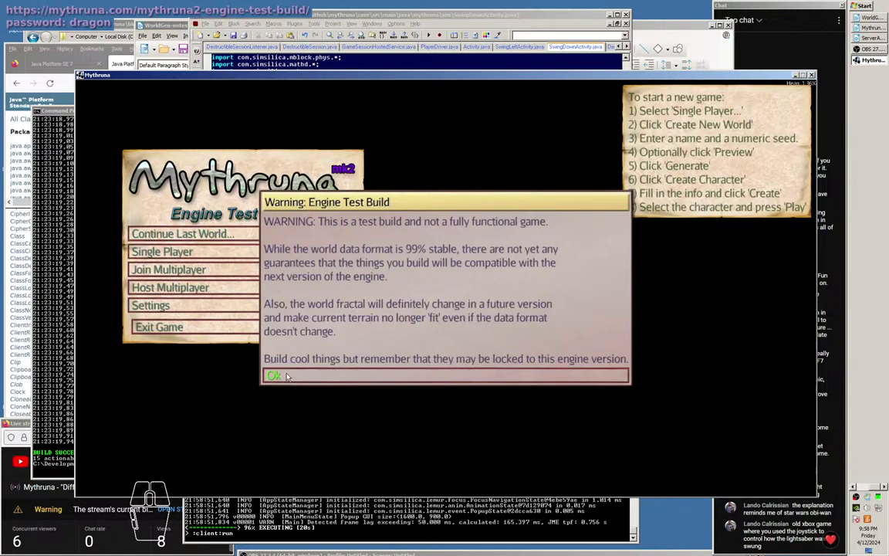
left_click(275, 376)
left_click_drag(383, 76, 381, 13)
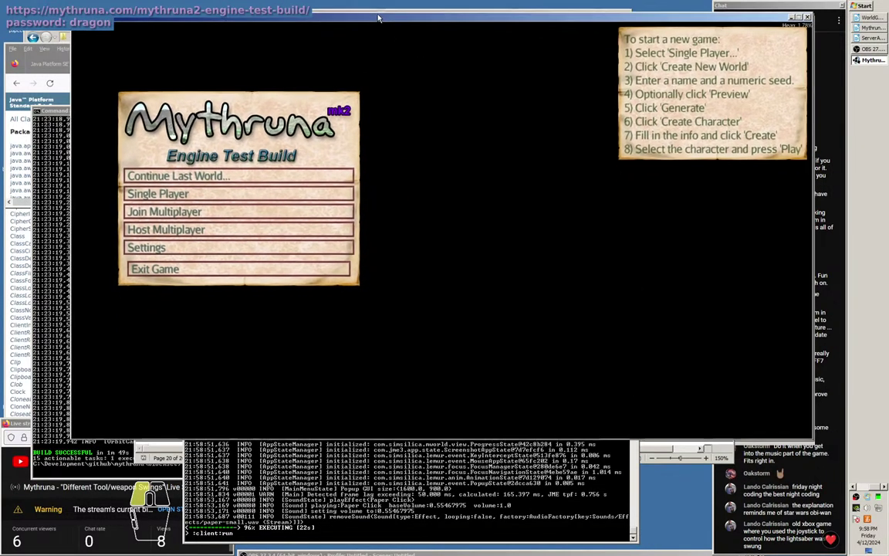
left_click(232, 170)
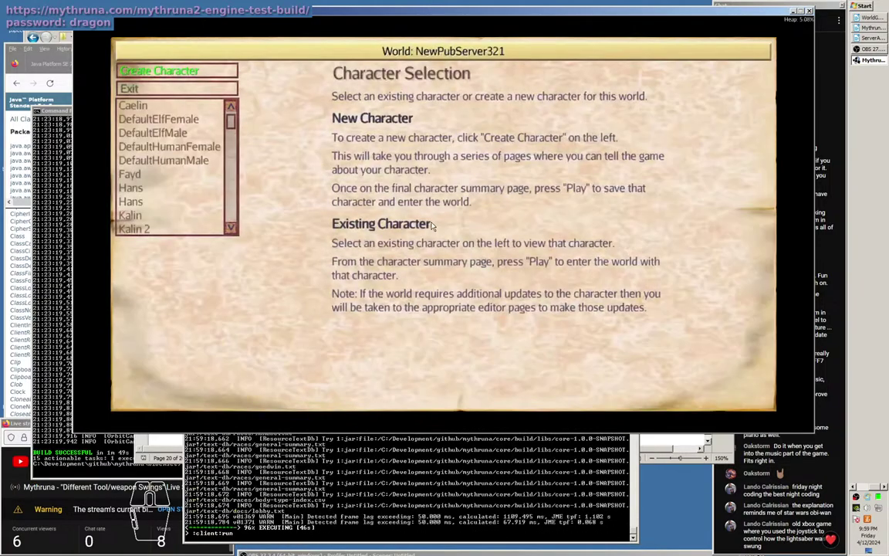
left_click(132, 175)
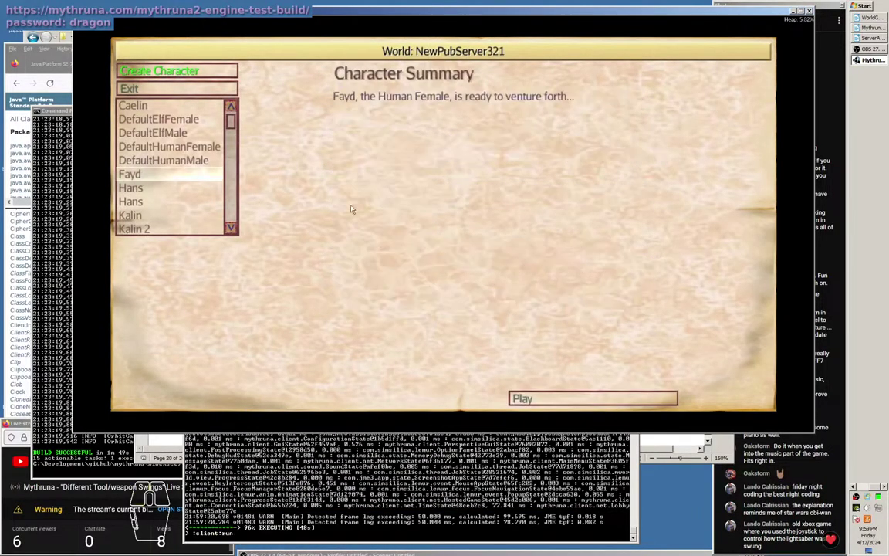
left_click(523, 399)
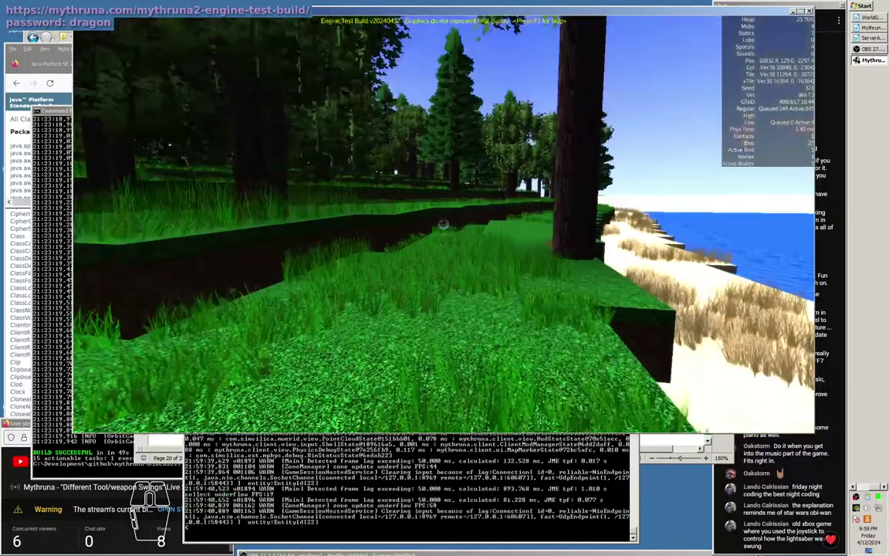
Show the time debug display and pause the world clock.
key("F7")
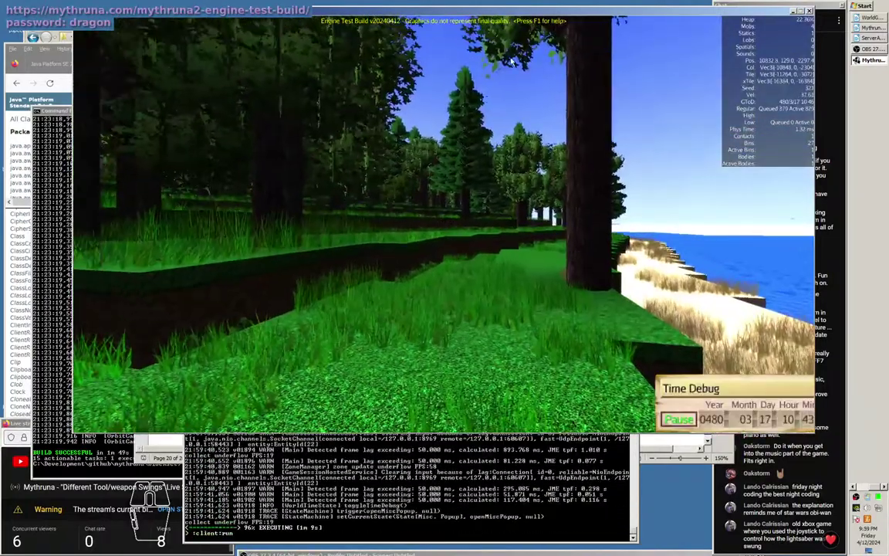
left_click(679, 420)
key("t")
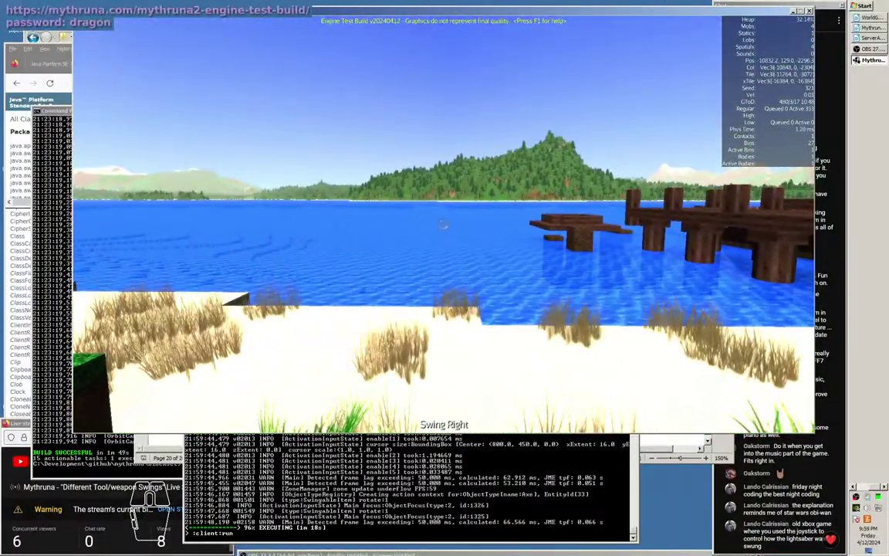
Test the axe's Swing Right action while facing the water.
left_click(444, 224)
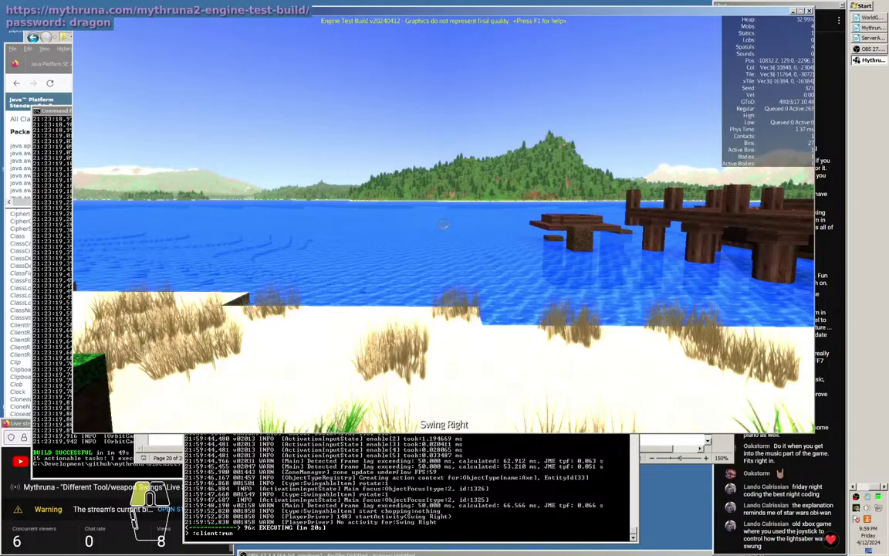
left_click_drag(443, 223, 443, 224)
left_click(443, 224)
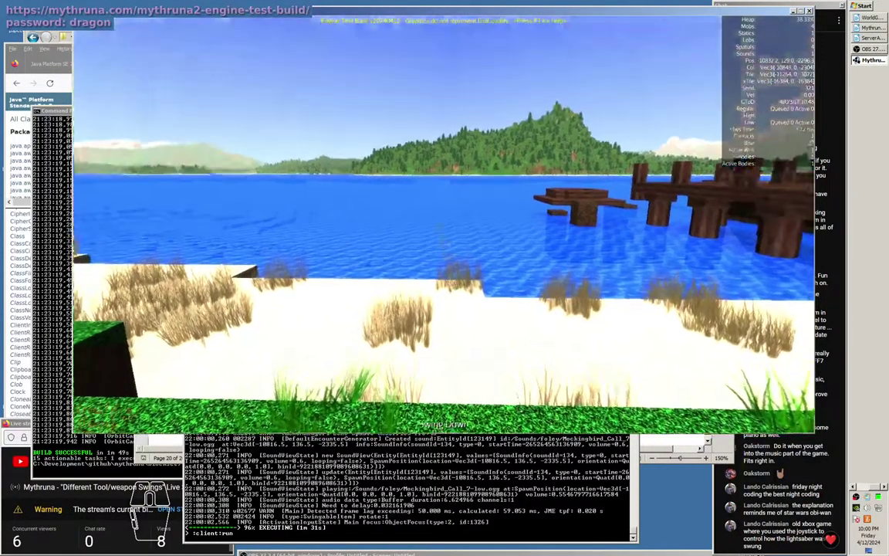
Perform the axe's Swing Down action and examine the swing pose in both first-person and third-person view.
left_click(444, 224)
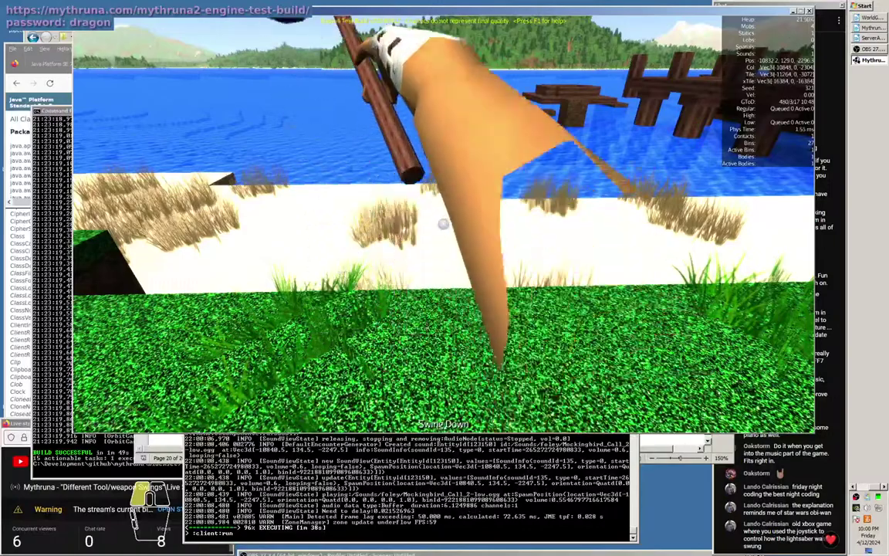
key("F5")
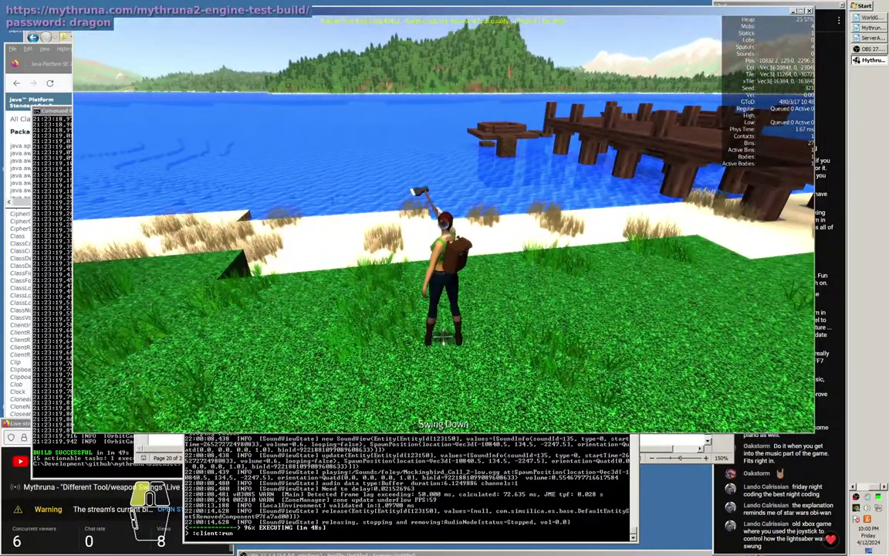
key("F5")
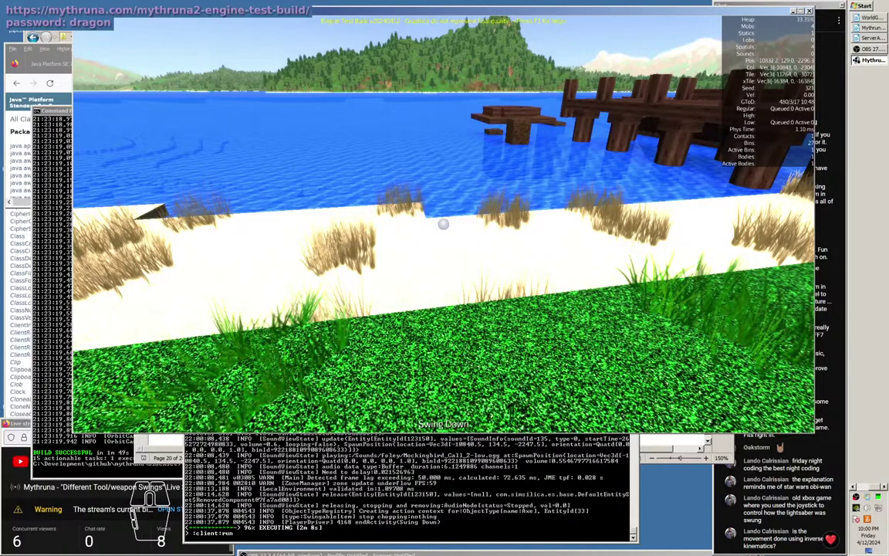
Switch to the WorldGen-notes document in LibreOffice Writer and add the heading "Inverse kinematics:" at the end of the notes.
key("Tab")
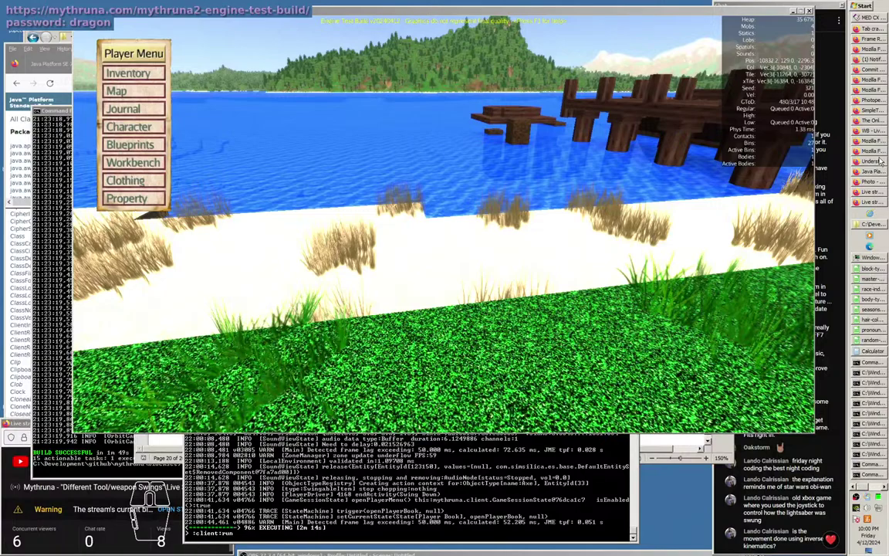
left_click(870, 488)
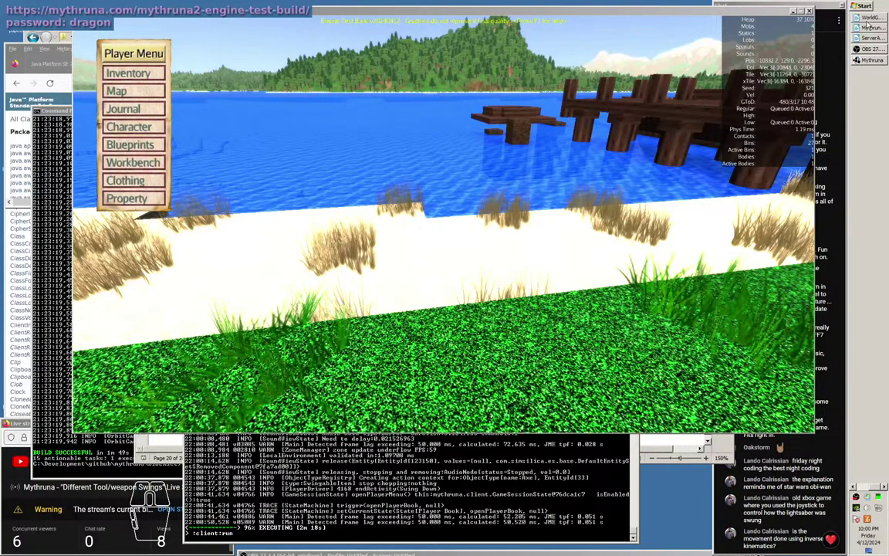
left_click(871, 18)
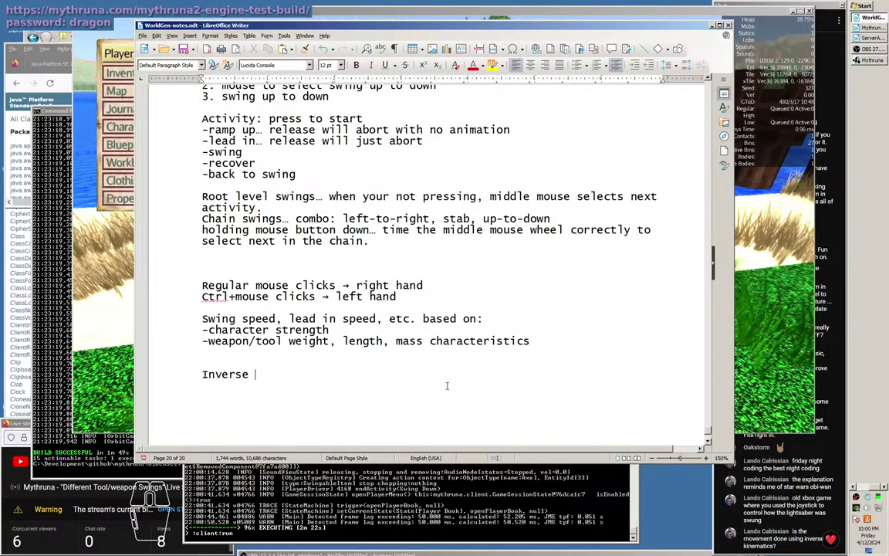
type("nema")
type("t")
key("BackSpace")
type("atics:")
key("Return")
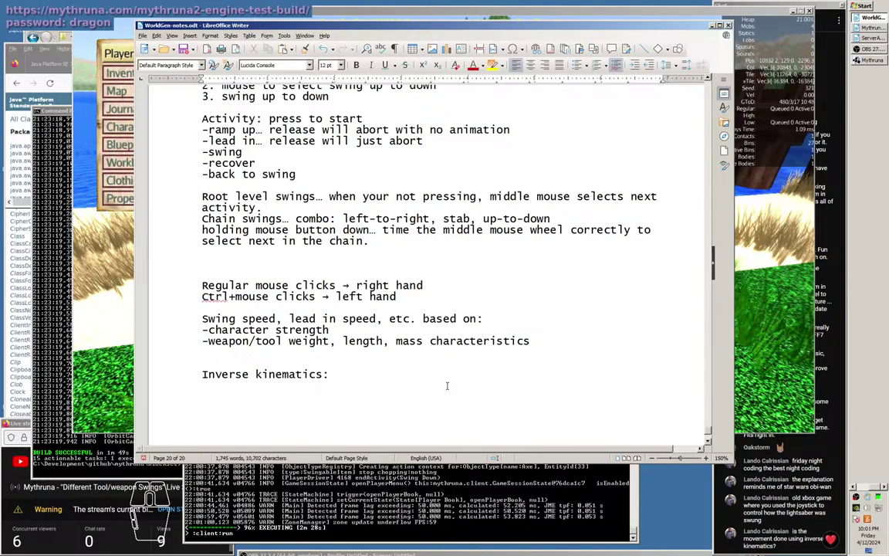
Write "This would solve a LOT of problems. A lot." and "Inevitable to have this… it's also super hard to do right." under the heading.
type("This would ao")
key("BackSpace")
key("BackSpace")
type("solve a LOT ")
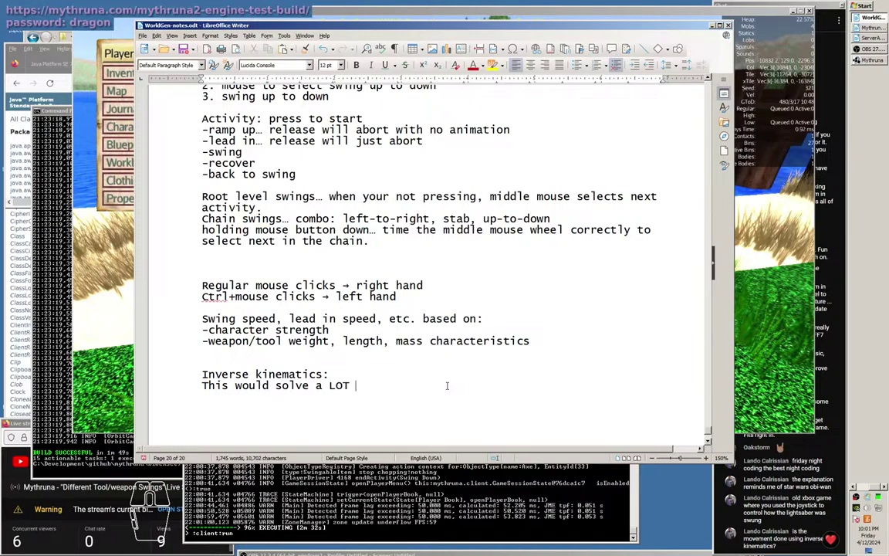
type("of prob")
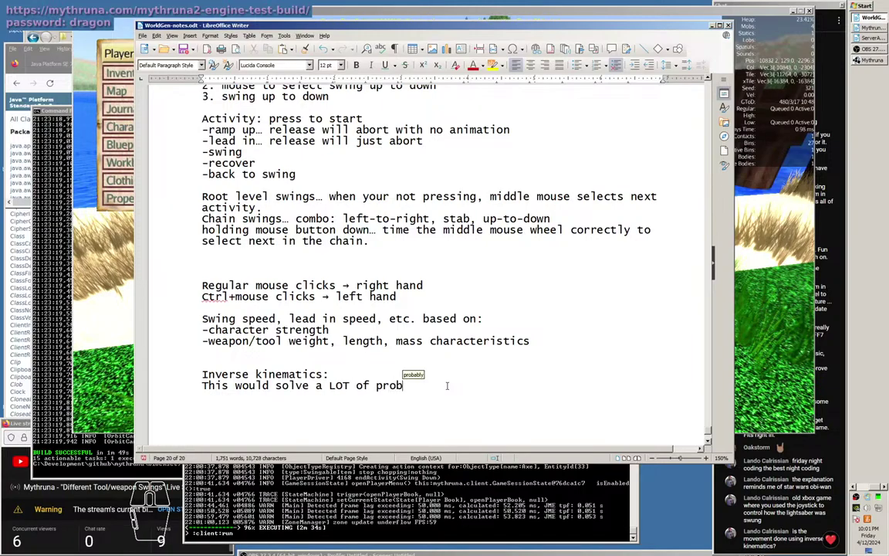
type("lems.  A lot.")
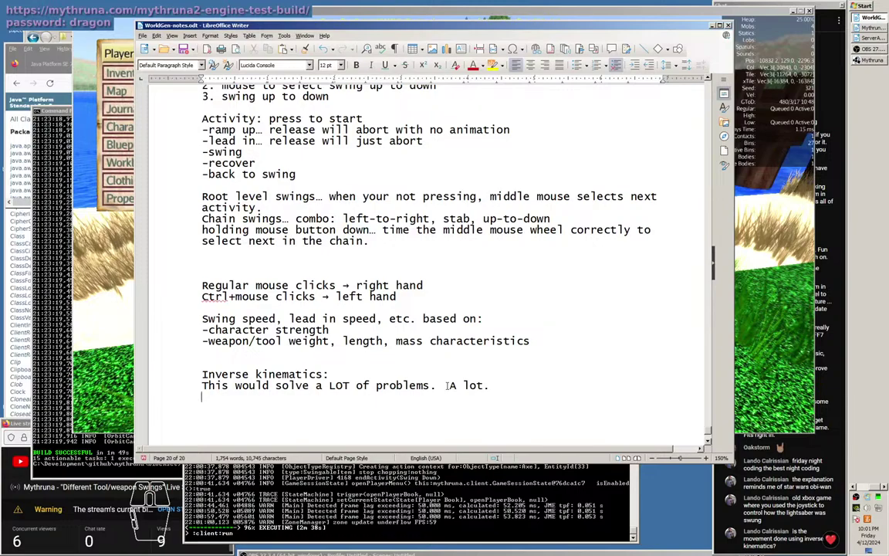
type("Inevitable to have this.")
type(".. it's also super har")
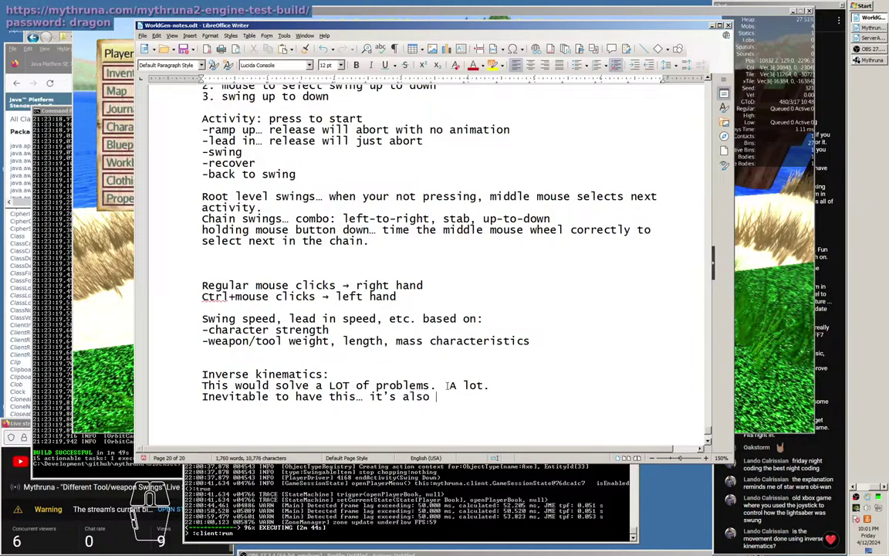
type("d to do right.")
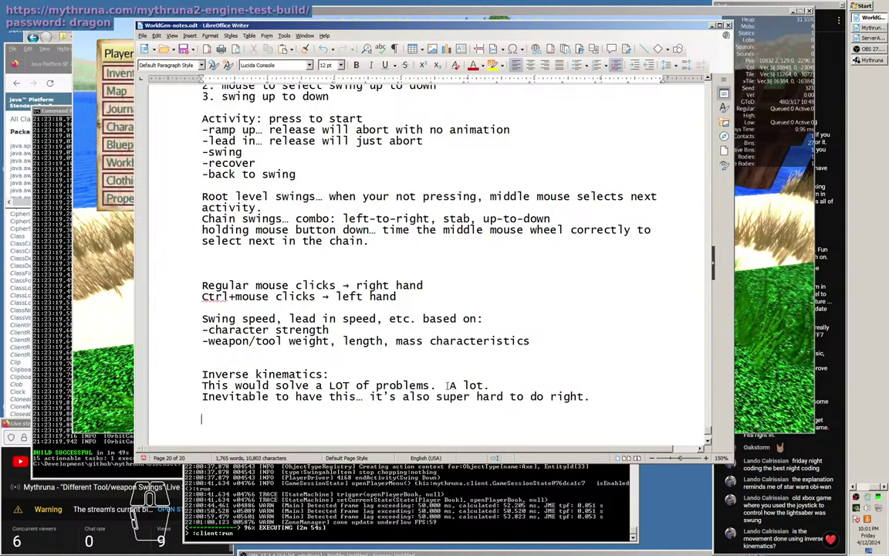
Add the paragraph "I could invest time in inverse kinematics… lots of time. Like maybe 6 months. Seriously.".
key("Return")
key("Return")
type("I could invest ")
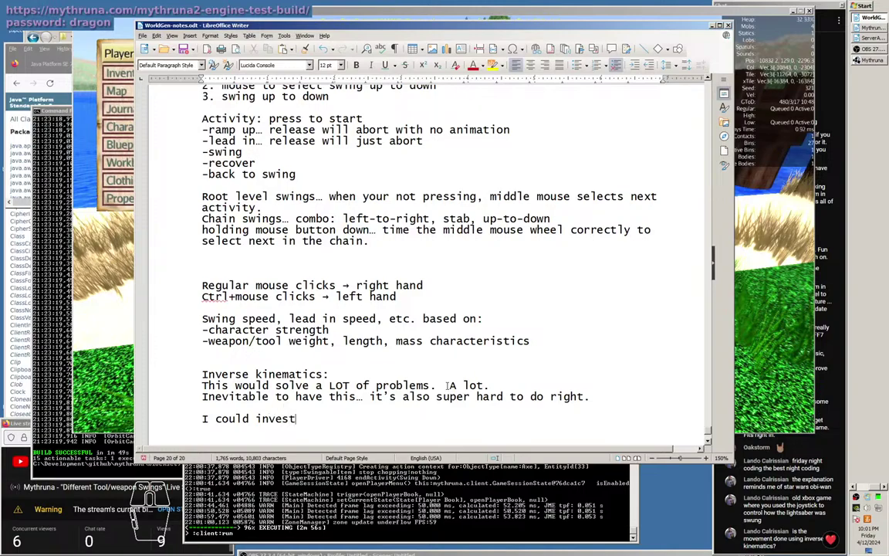
type("time in inver")
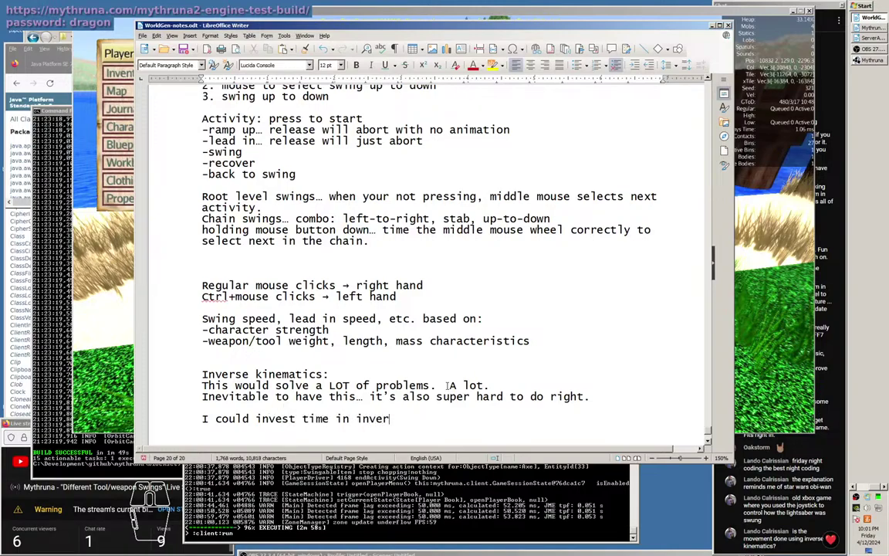
type("se kinematic")
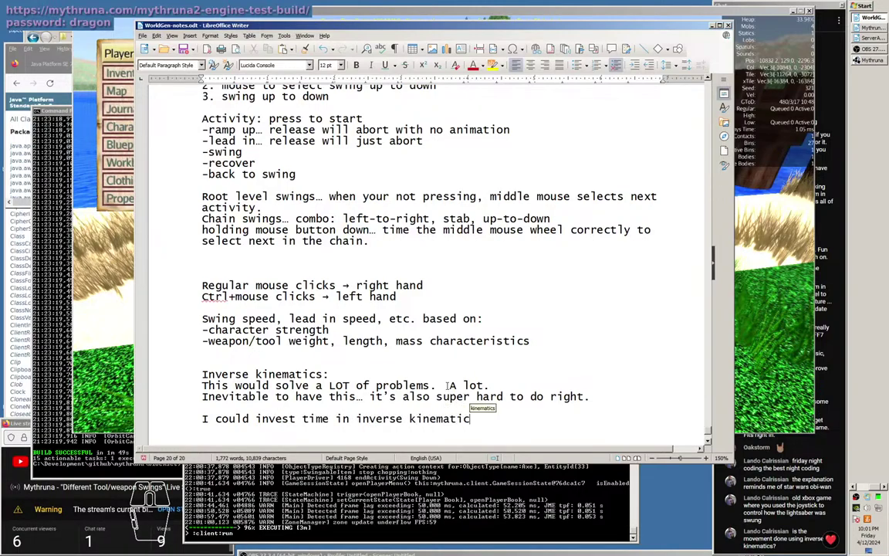
type("s... lots of time.")
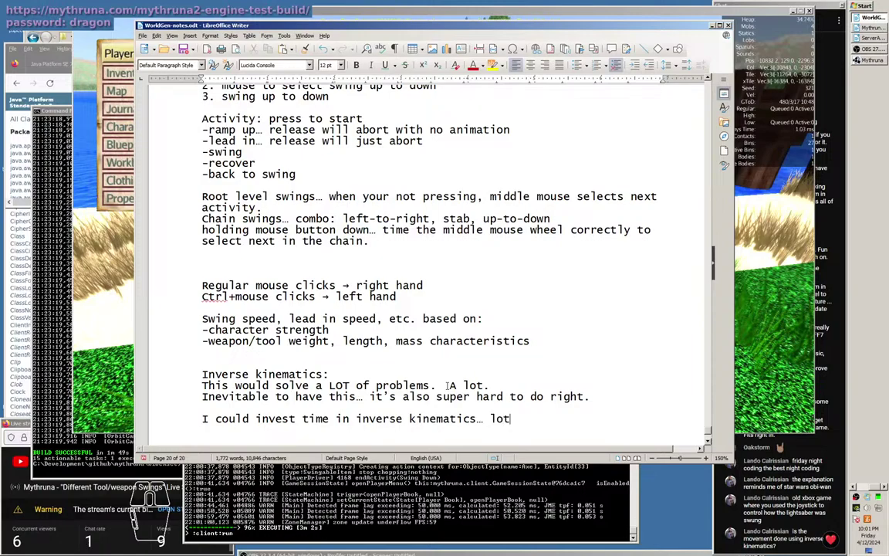
type("  Like ")
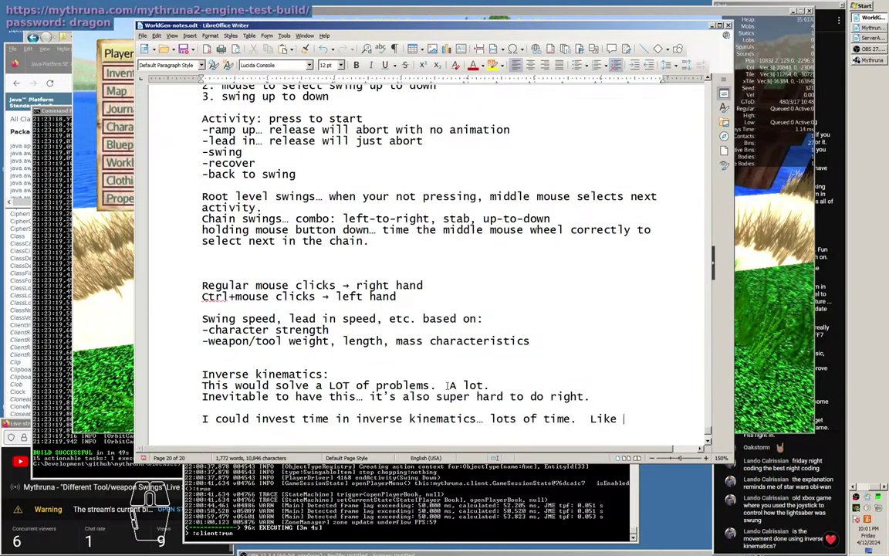
type("maybe 6 mont")
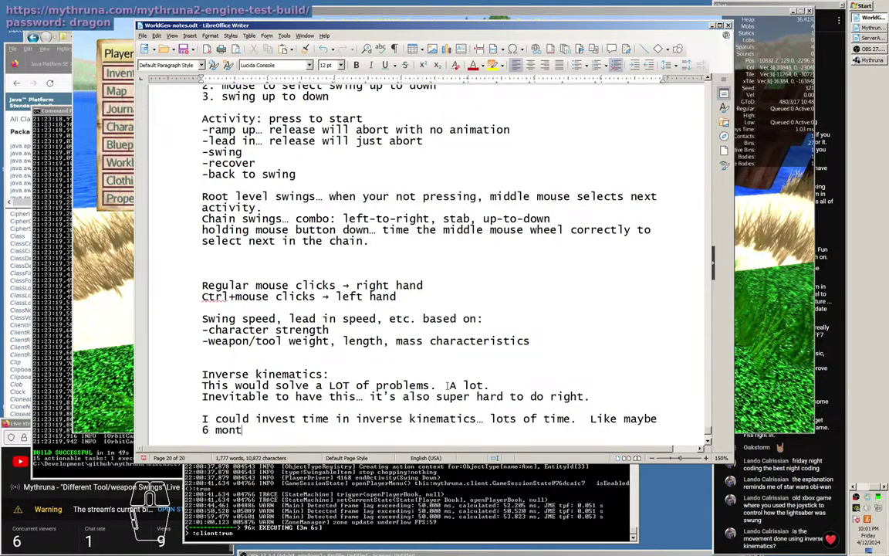
type("hs.  Seriously.")
key("Return")
key("Return")
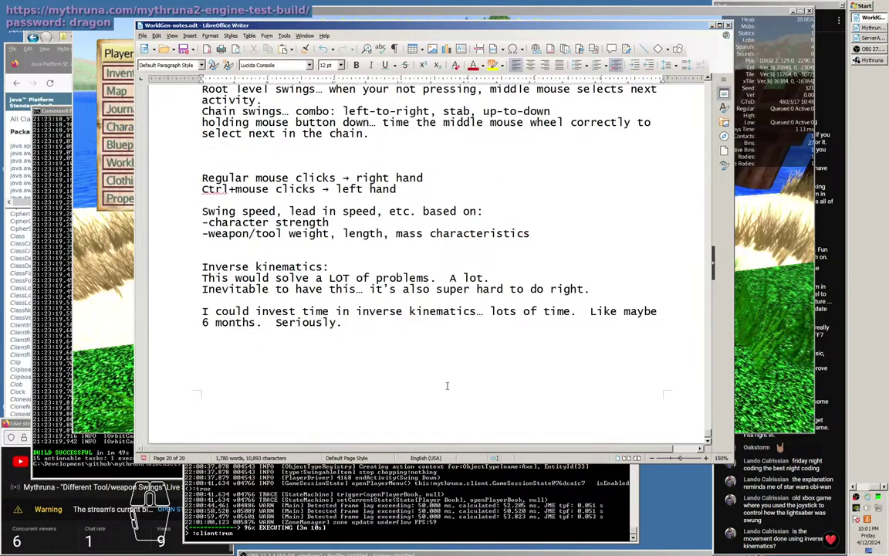
Add a closing paragraph on the alternative, beginning "Or I can hack in parameterized animations that move".
type("Or I can hack in animations that")
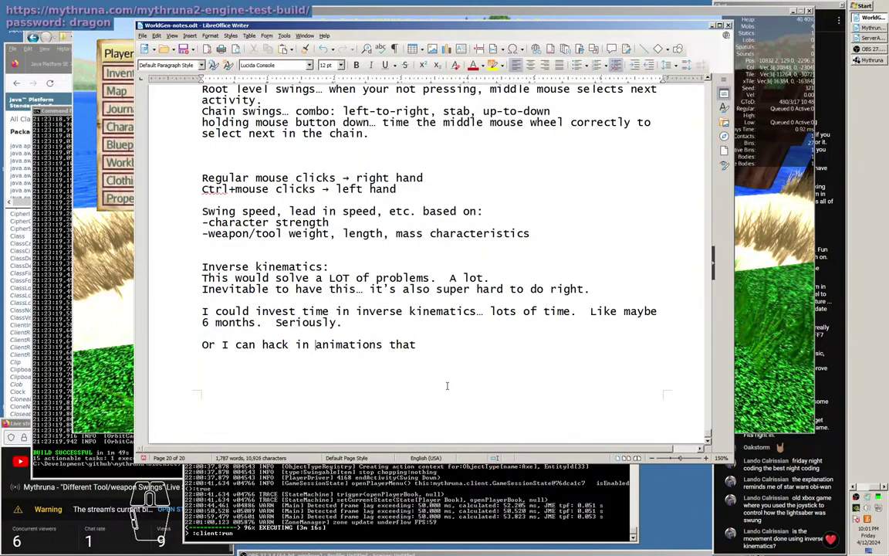
type("par")
type("ameteri")
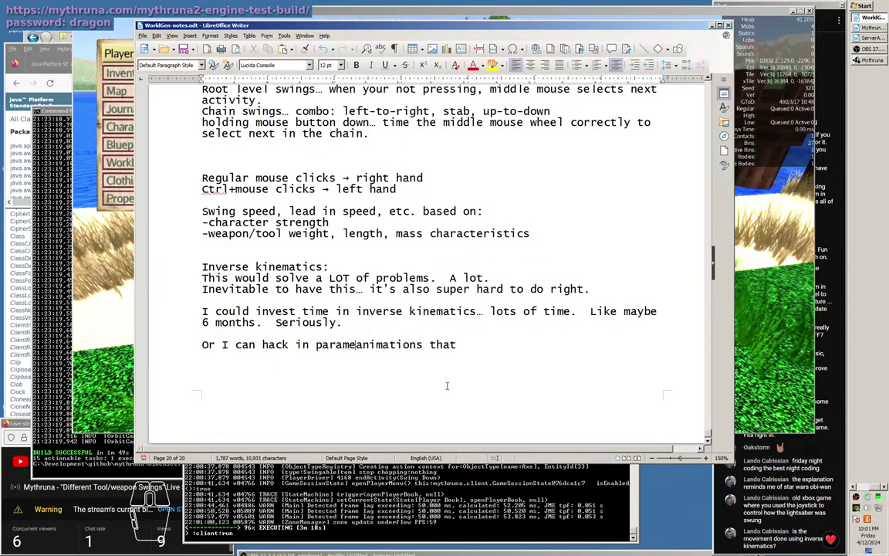
type("zed ")
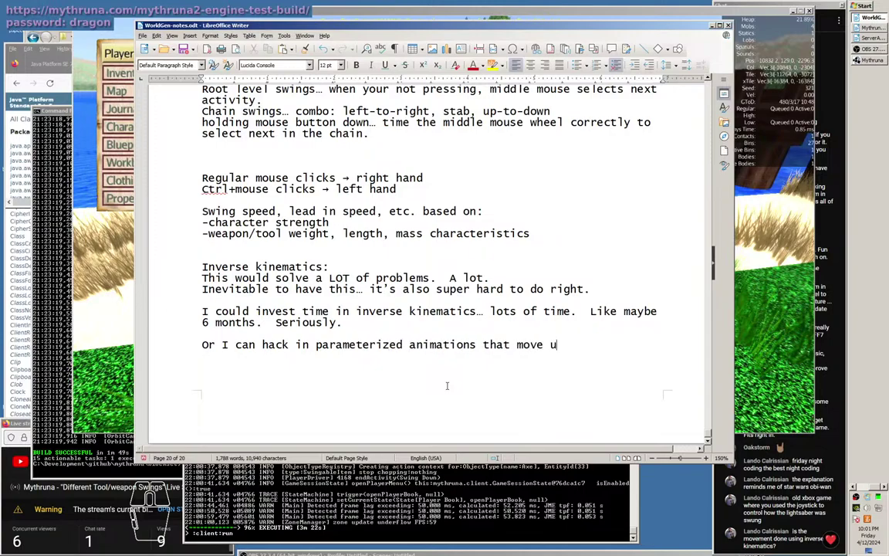
type("ng.")
Switch back to the Mythruna game, resume play and view the character in third person.
key("alt+Tab")
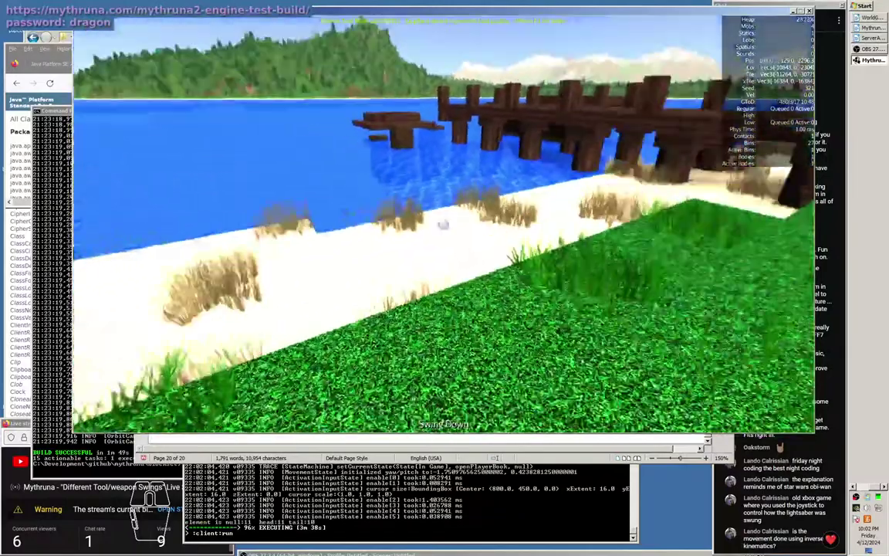
left_click(444, 226)
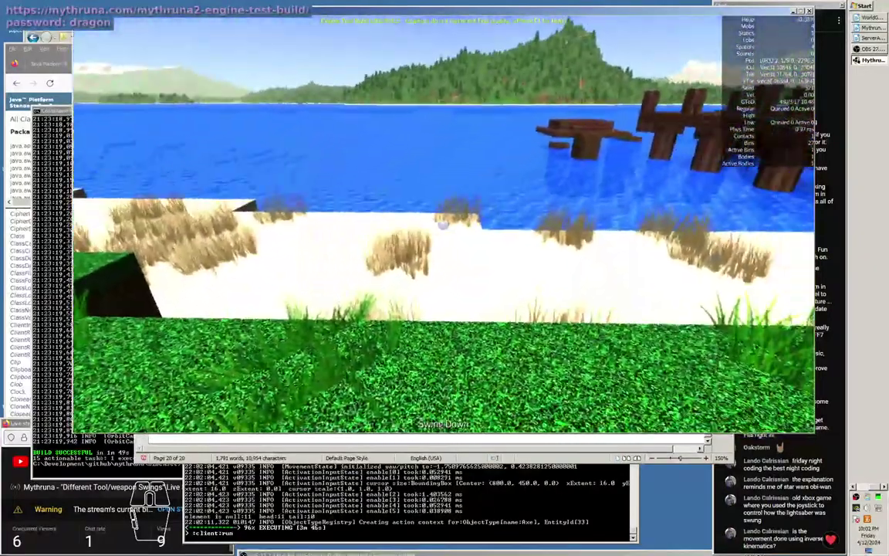
key("w")
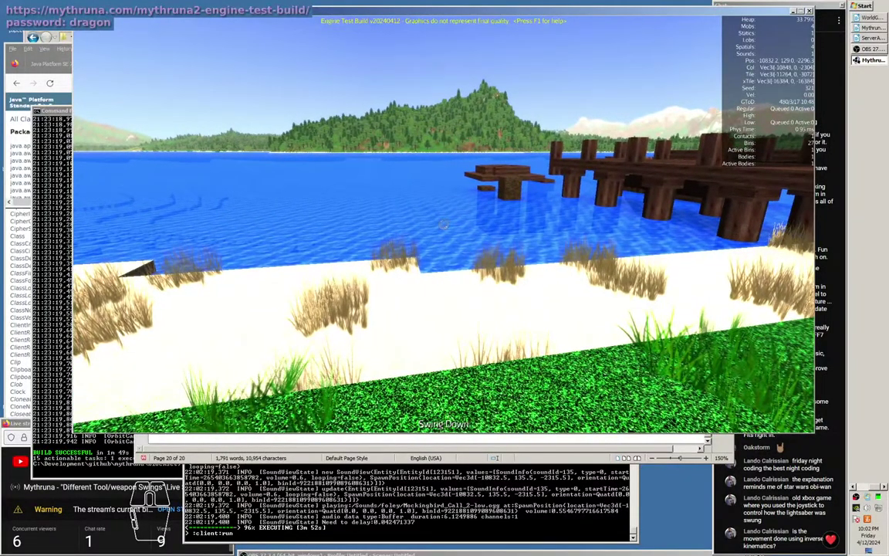
key("F5")
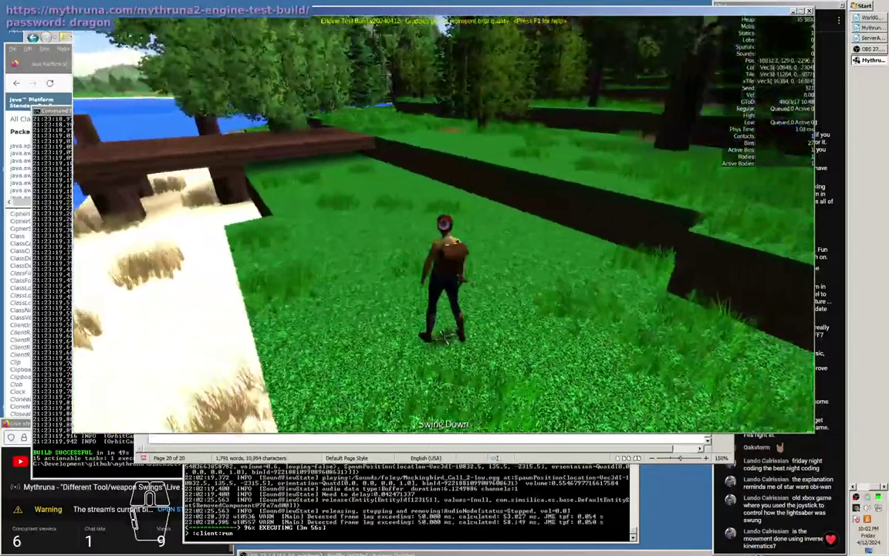
Walk the character forward along the grass strip between the beach and the dirt ledge, heading for the dock.
key("w")
key("a")
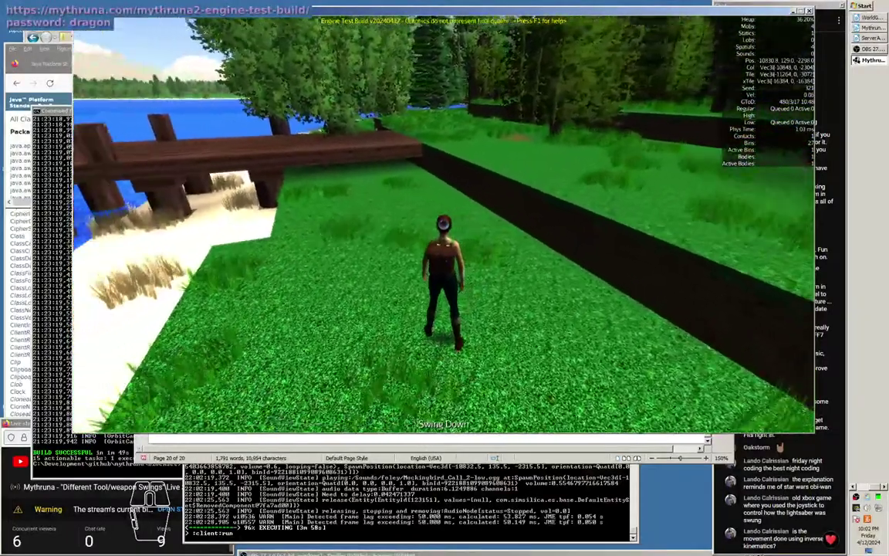
key("w")
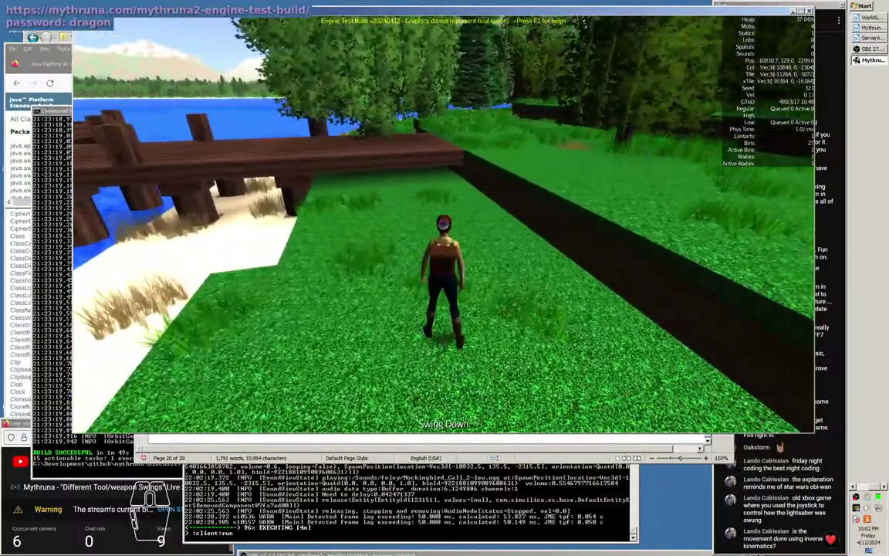
key("d")
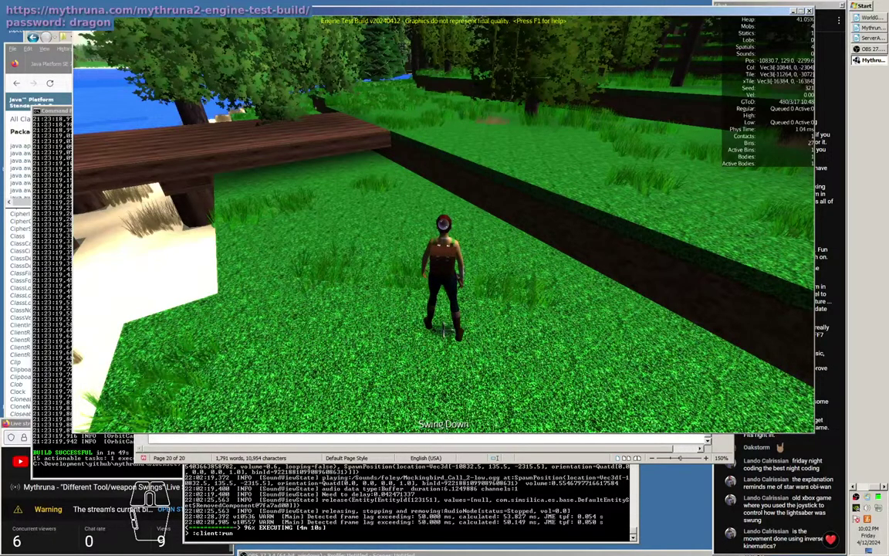
Turn the character from side to side near the dock, finishing with a Swing Down of the axe.
key("Left")
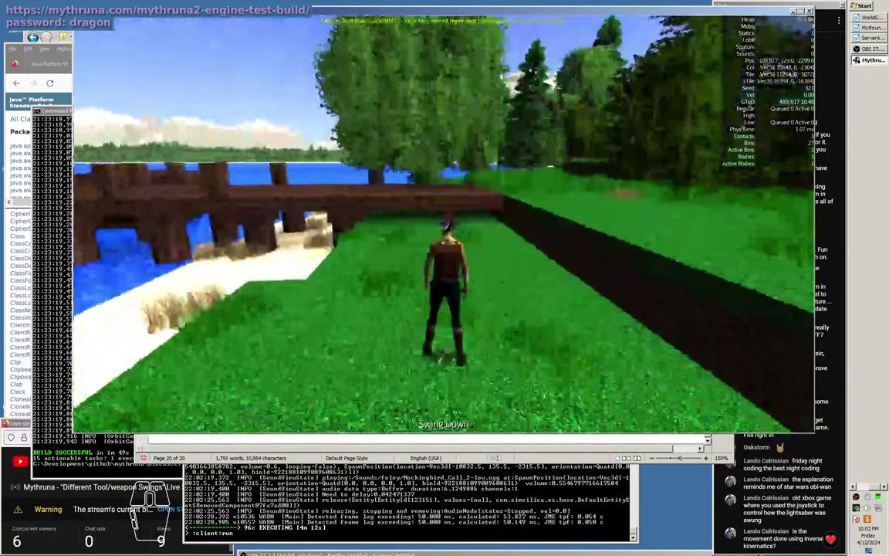
key("Left")
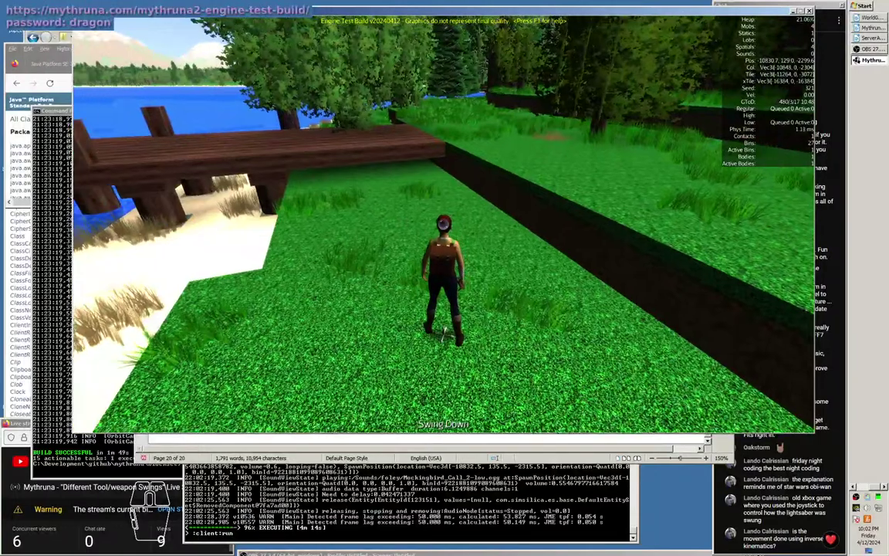
key("Left")
key("Left")
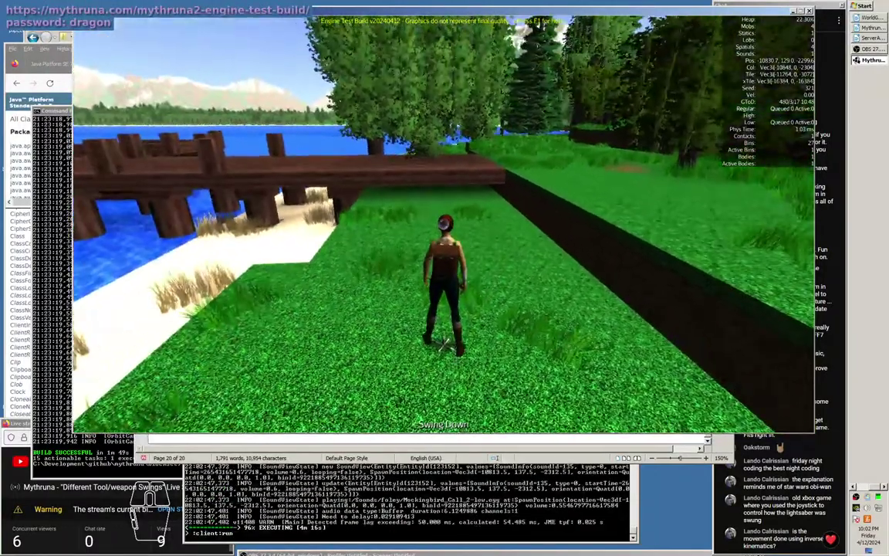
key("Left")
key("Left")
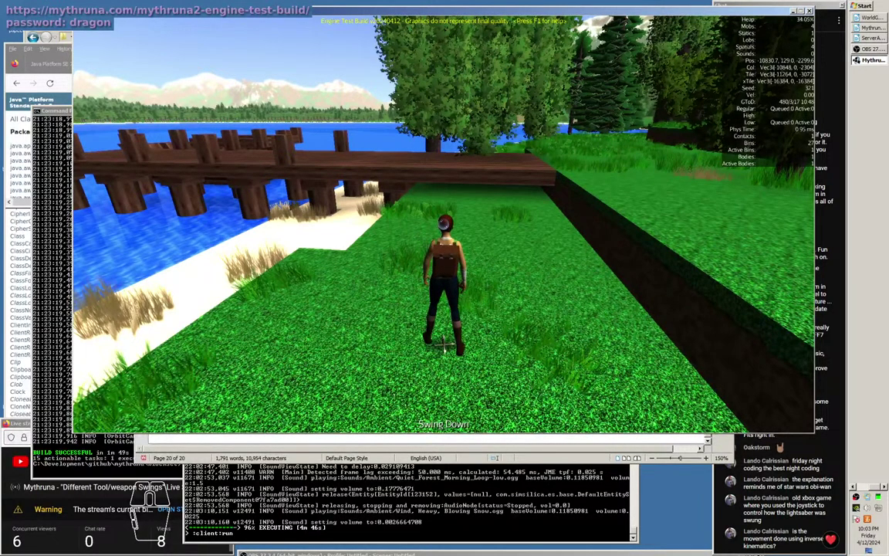
key("Left")
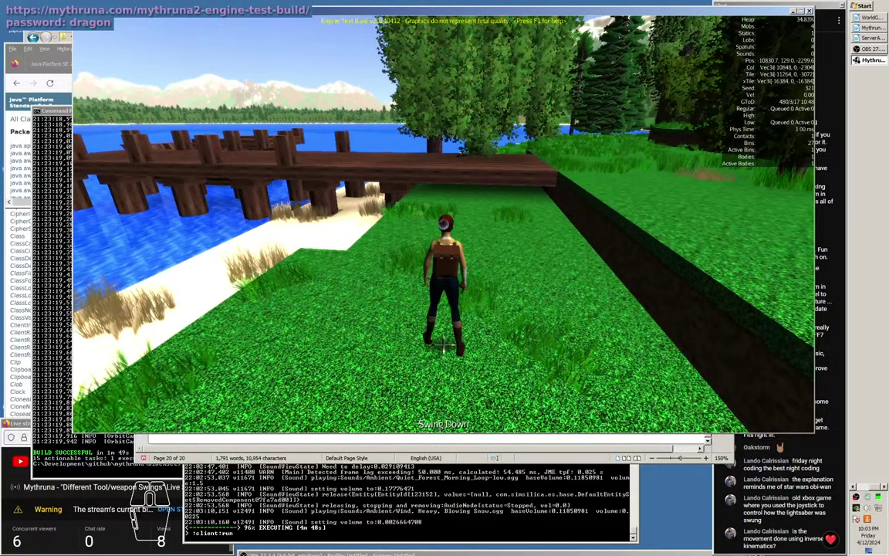
key("Right")
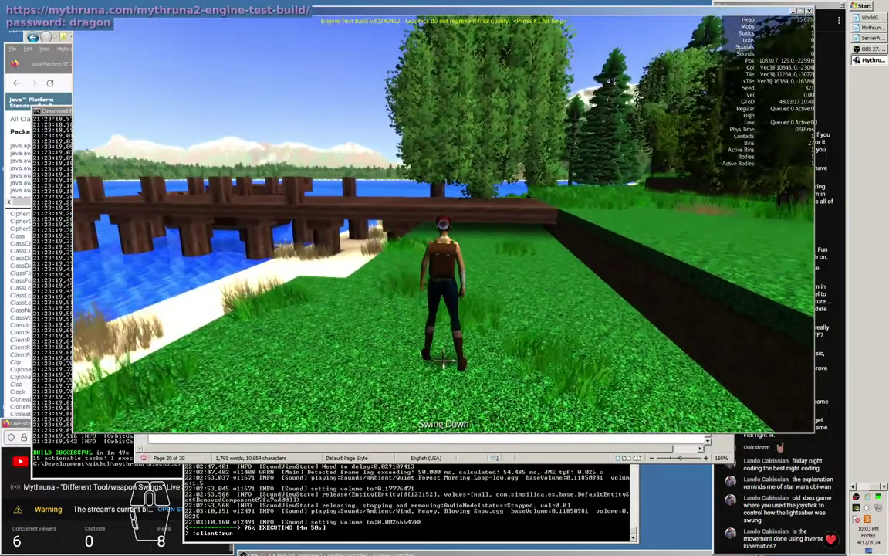
key("Right")
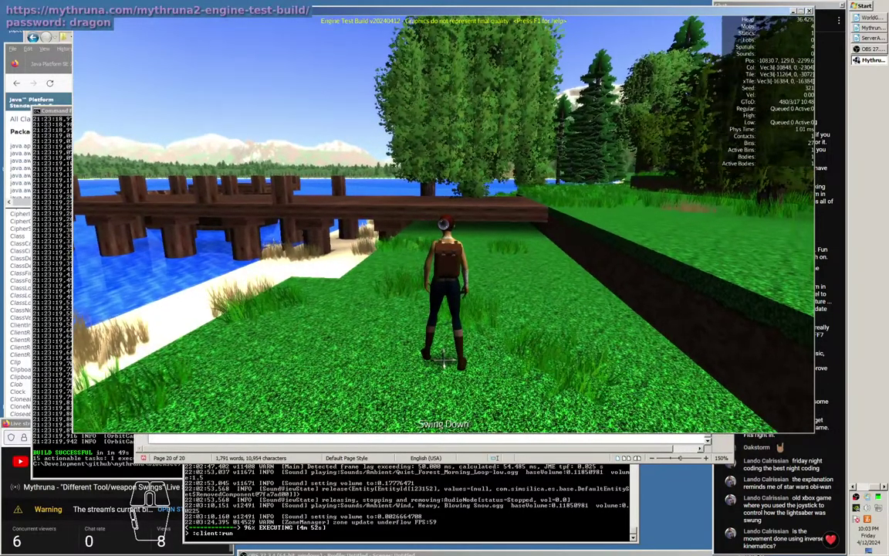
left_click(444, 225)
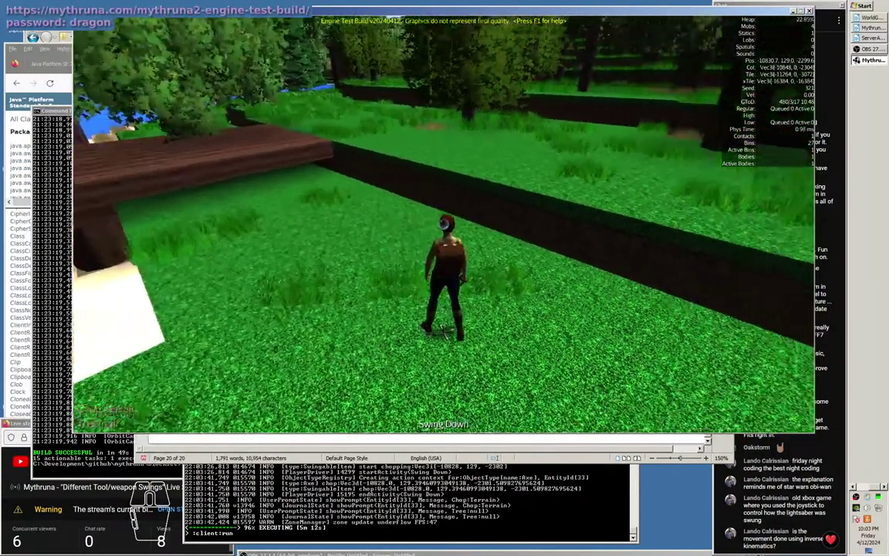
Run the character around the grass strip and jump up onto the dirt ledge.
key("w")
key("w")
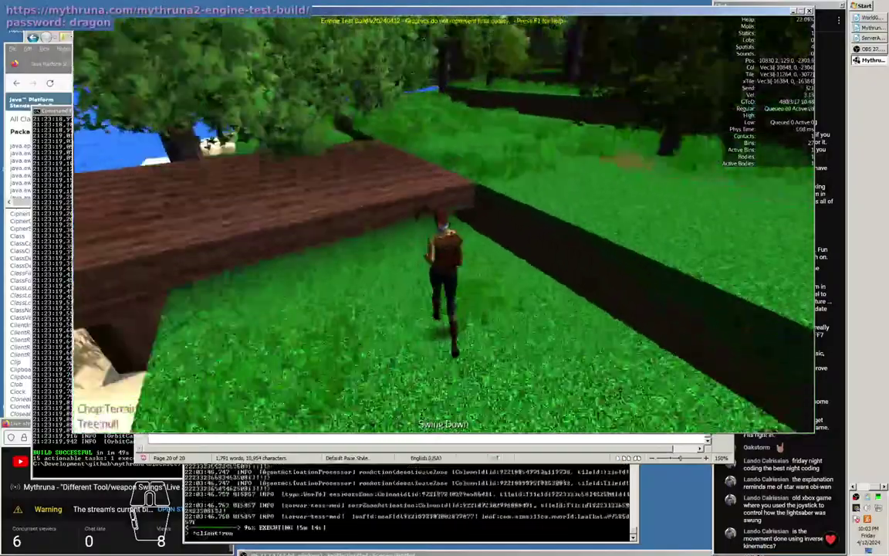
key("w")
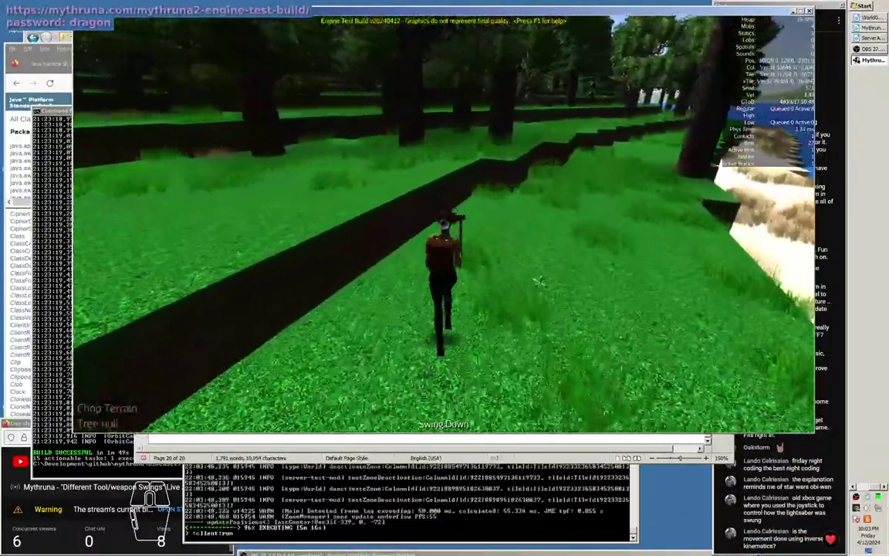
key("space")
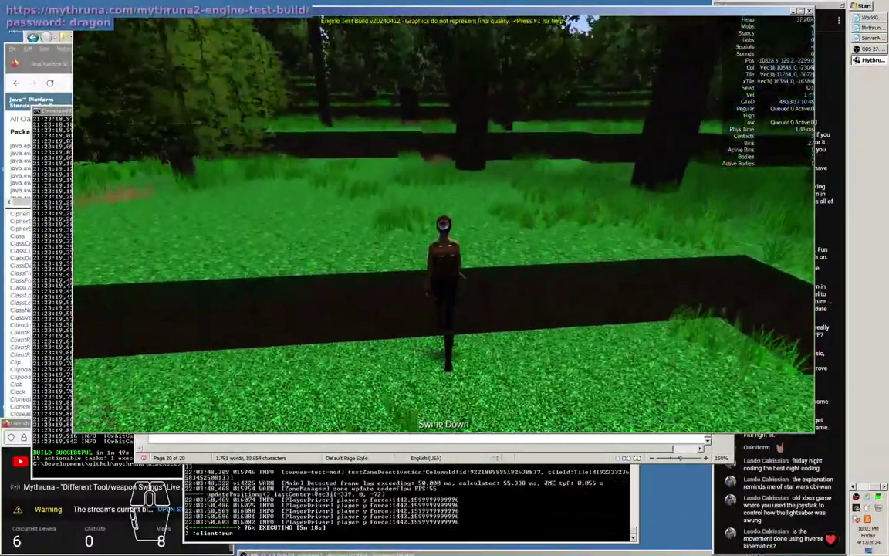
key("space")
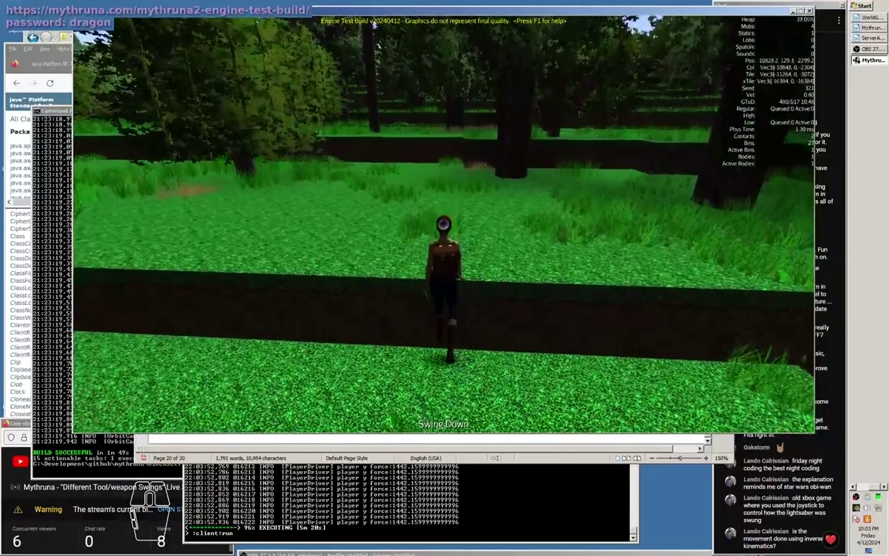
key("space")
key("w")
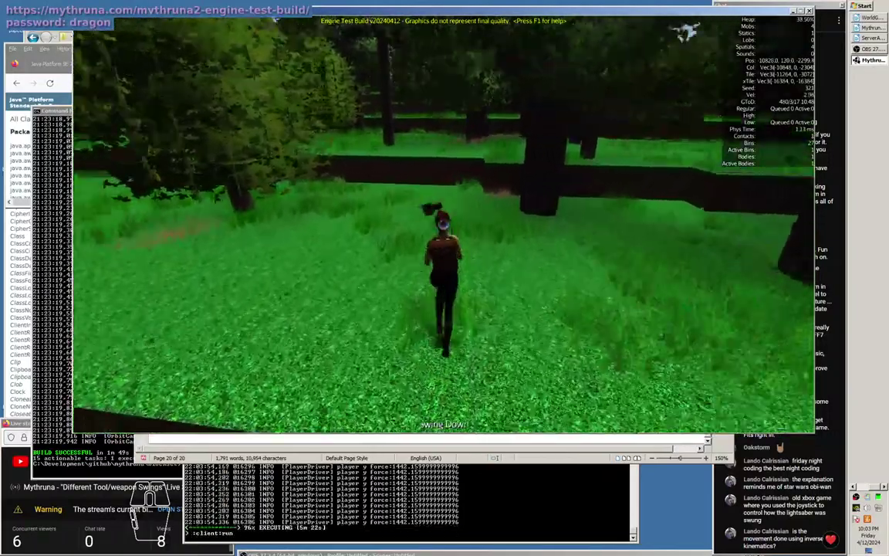
Run the character around the lower grass below the ledge and return to a spot facing the dock.
key("w")
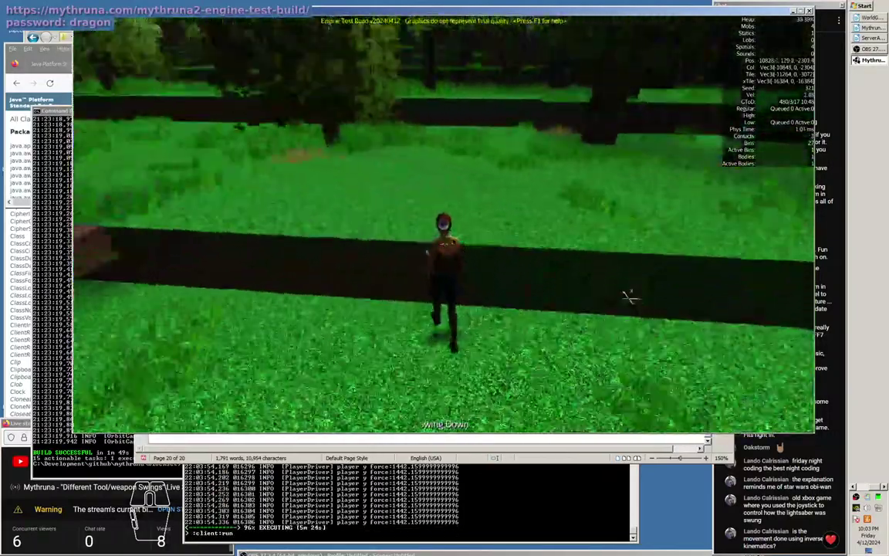
key("d")
key("w")
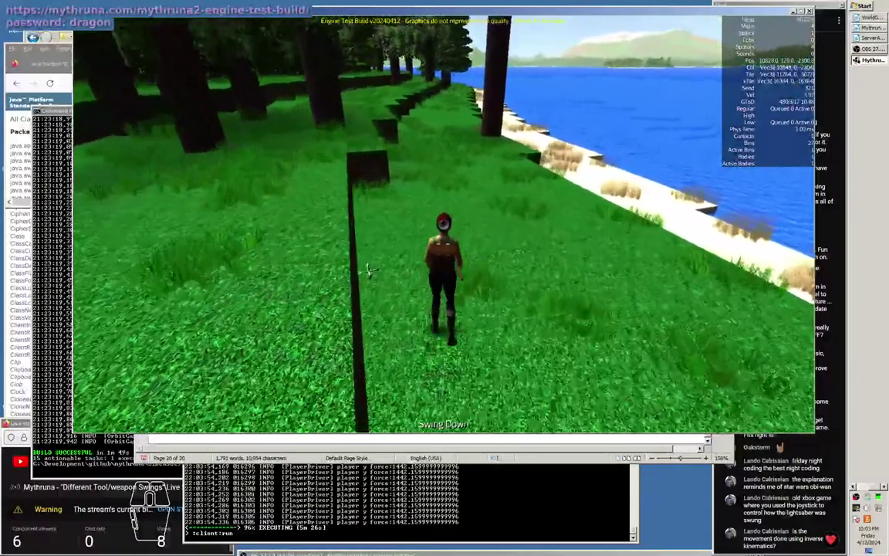
key("a")
key("w")
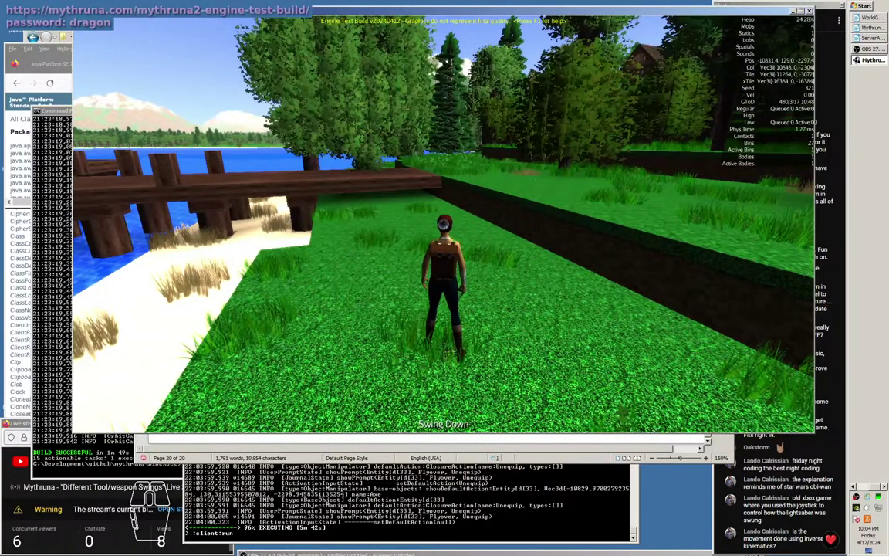
Walk up to the dirt ledge and try Swing Down with the axe while facing it.
key("w")
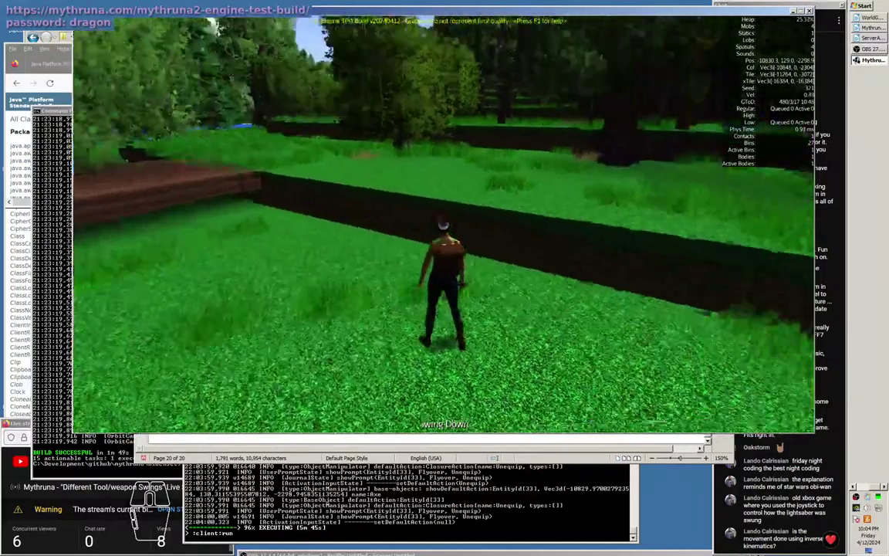
left_click(444, 224)
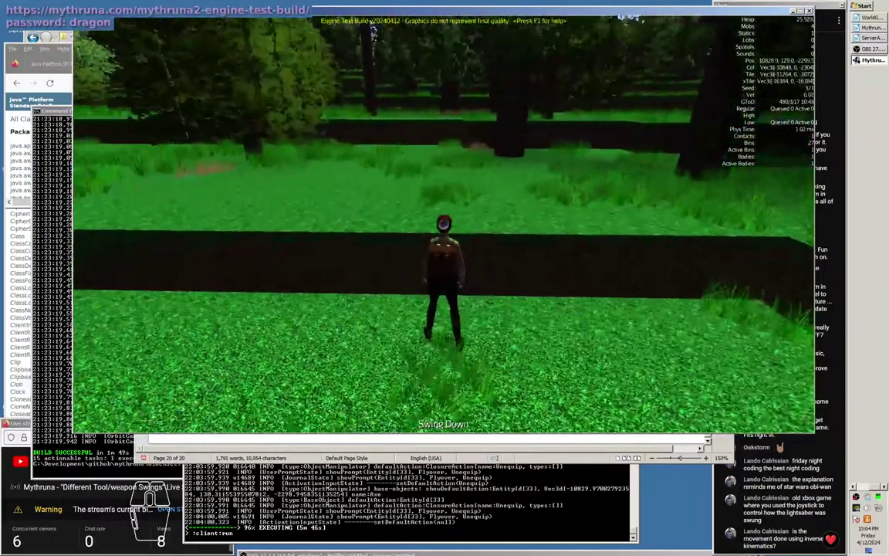
key("w")
left_click(443, 224)
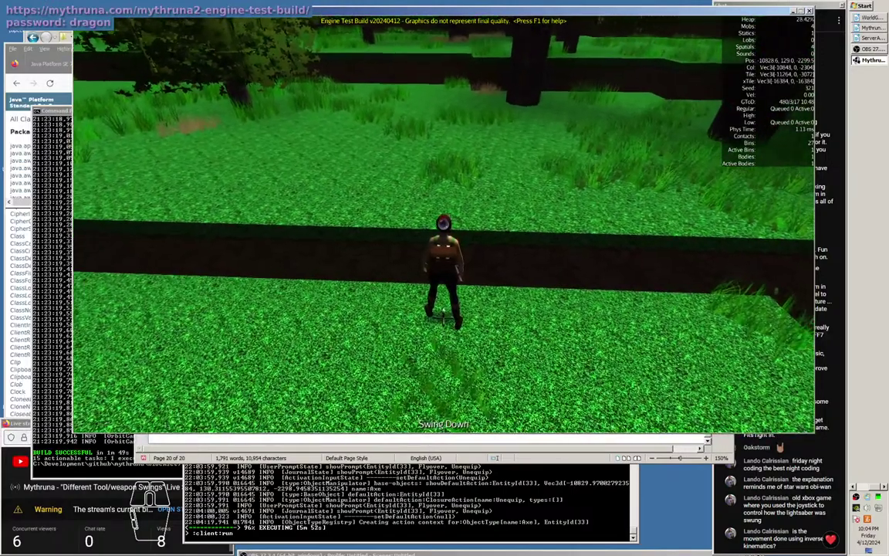
Walk the character up onto the dirt ledge and back down twice to check the stepping movement.
key("w")
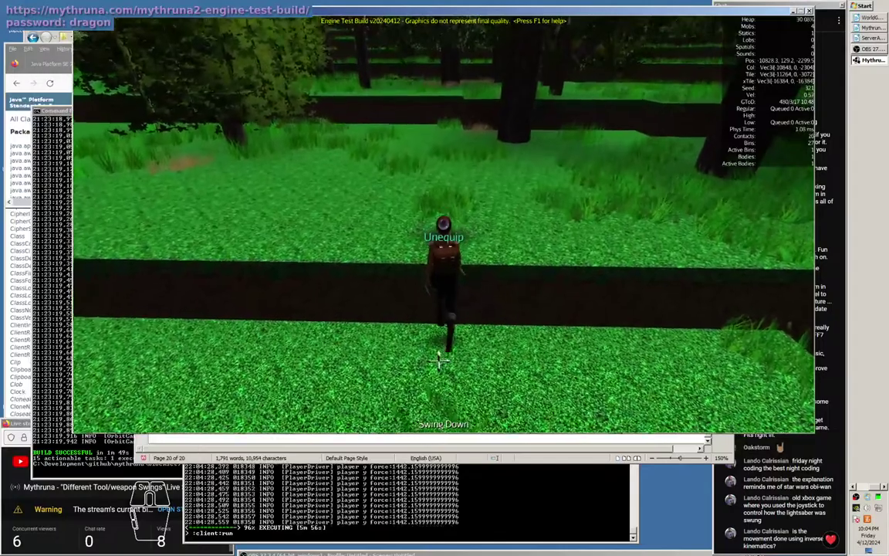
key("w")
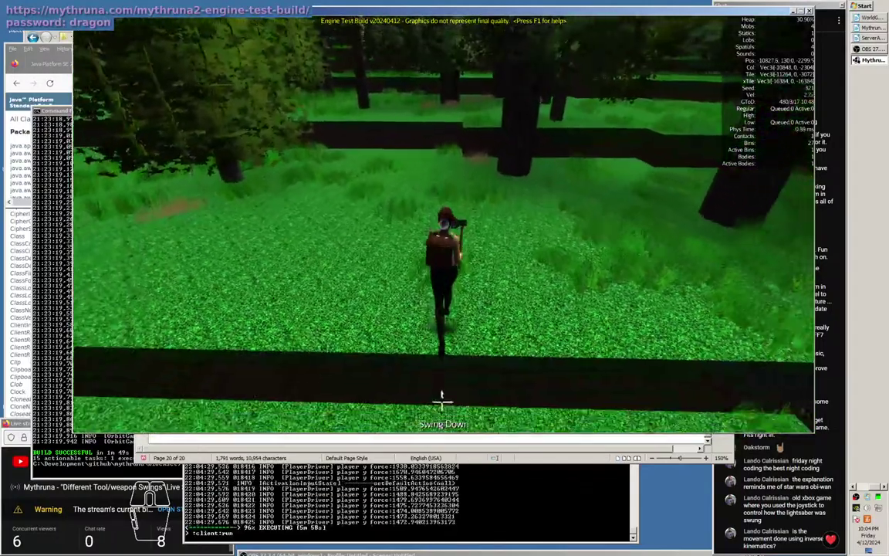
key("s")
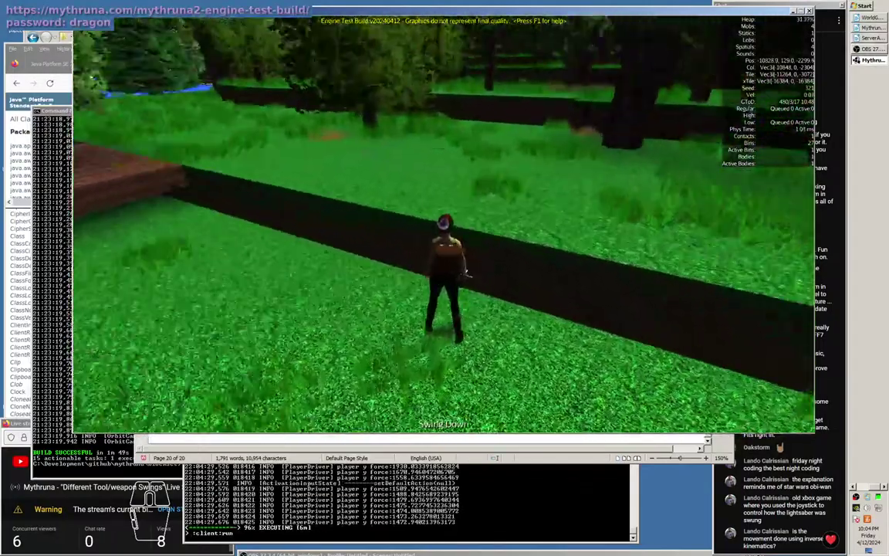
key("w")
key("a")
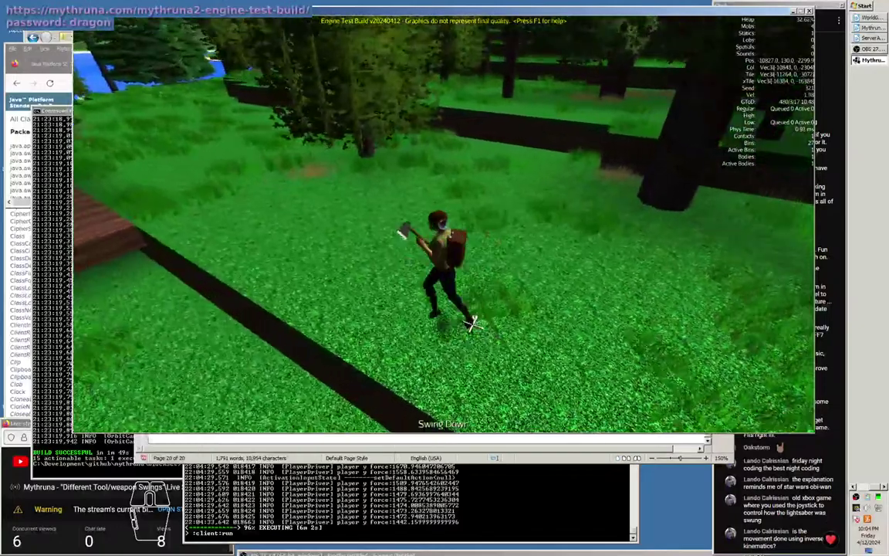
key("s")
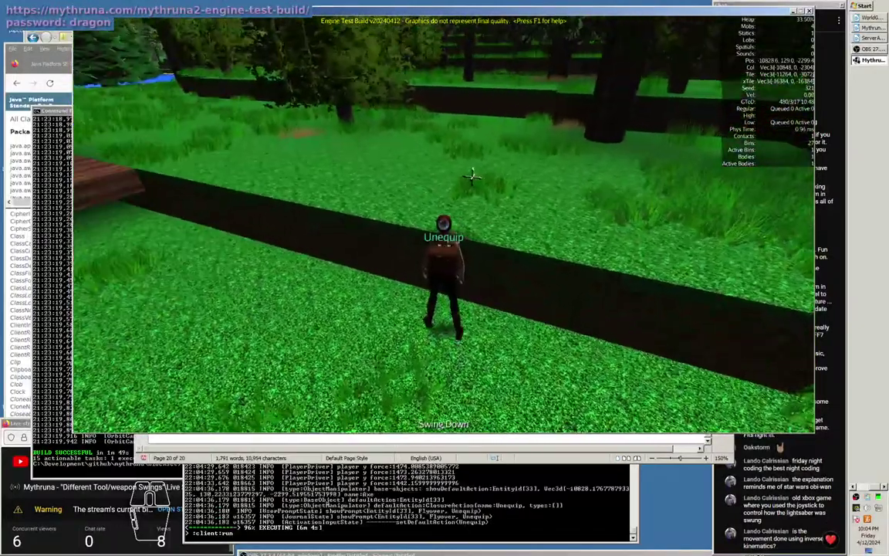
Turn the character at the foot of the ledge and climb back onto the upper grass.
left_click_drag(472, 176, 496, 176)
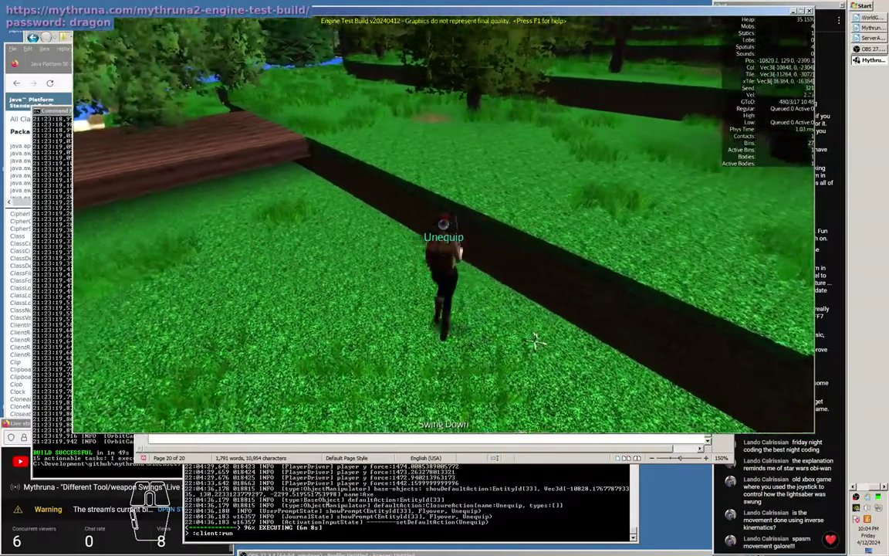
left_click_drag(532, 338, 542, 353)
key("w")
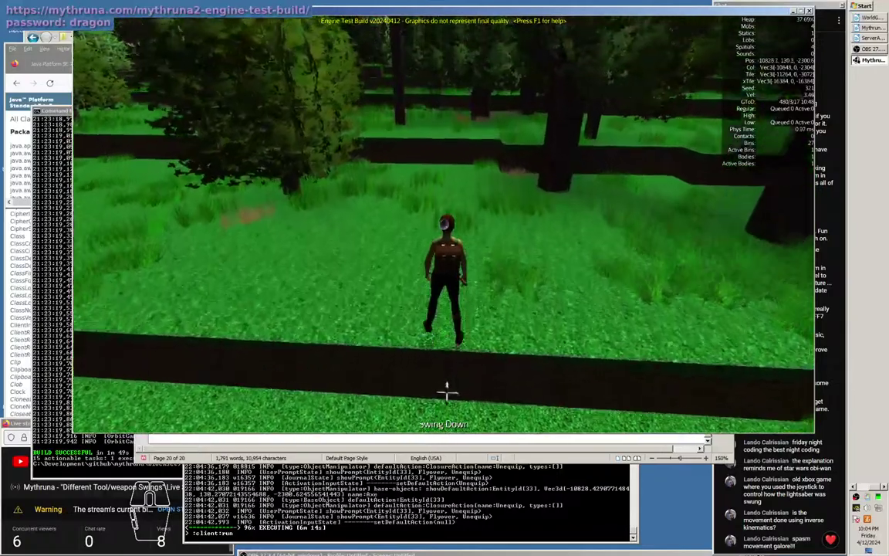
key("w")
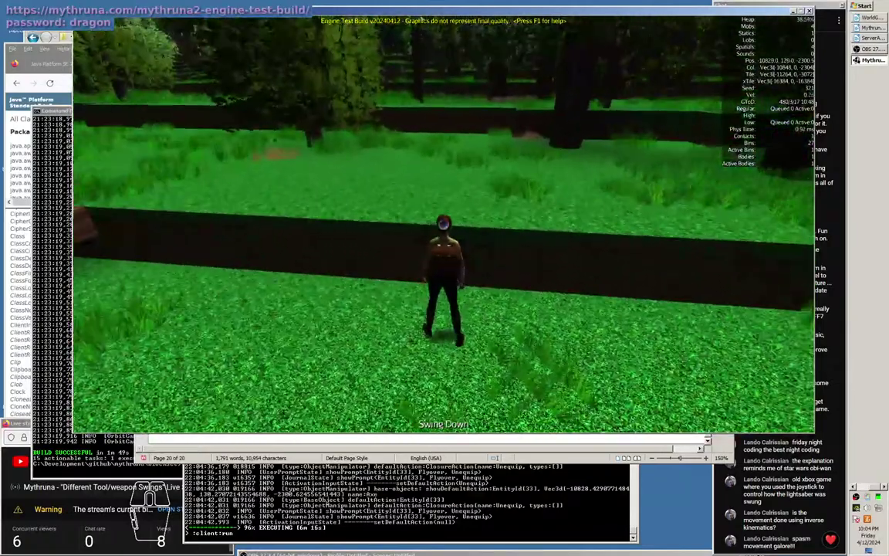
key("w")
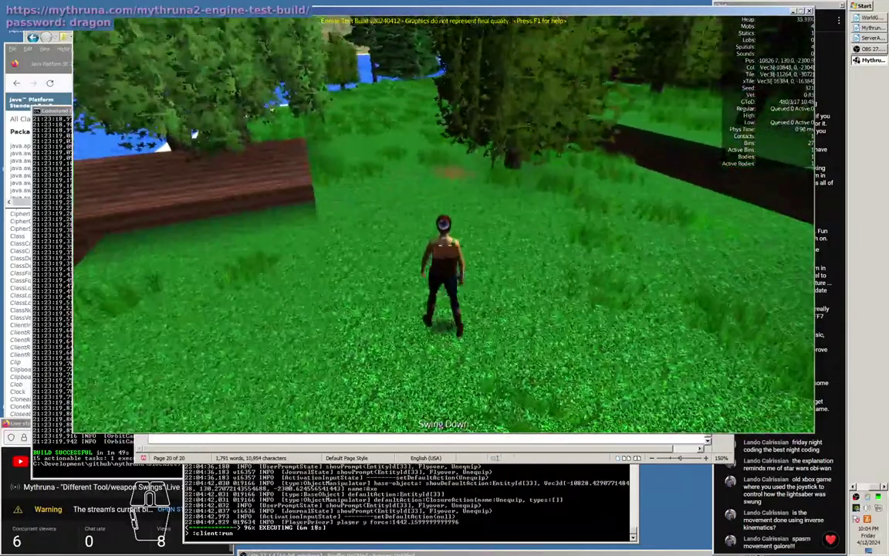
Run the character in loops on the upper grass beside the dock to check the running animation with the axe.
key("w")
key("w")
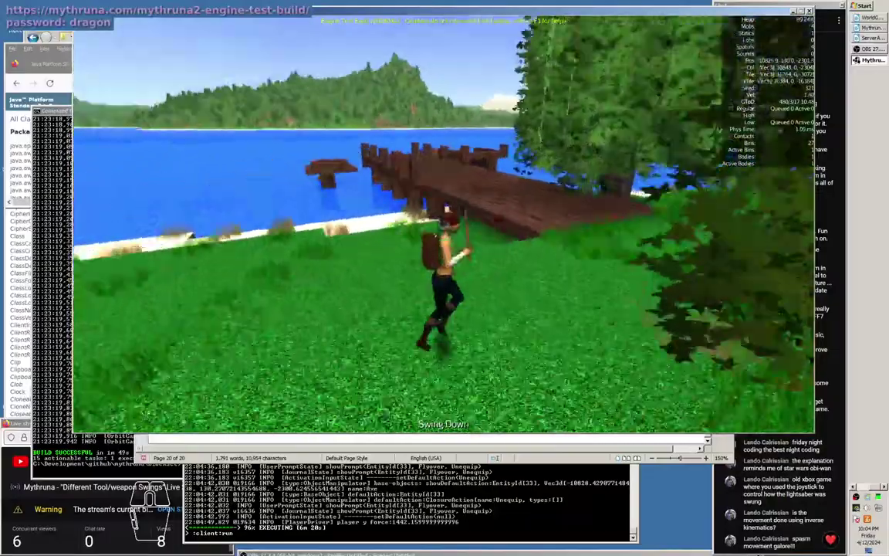
key("w")
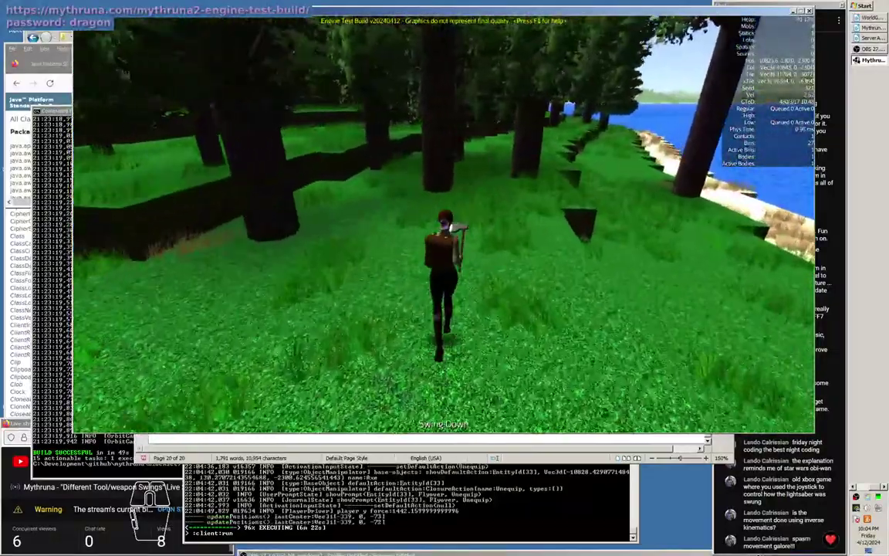
key("w")
key("w")
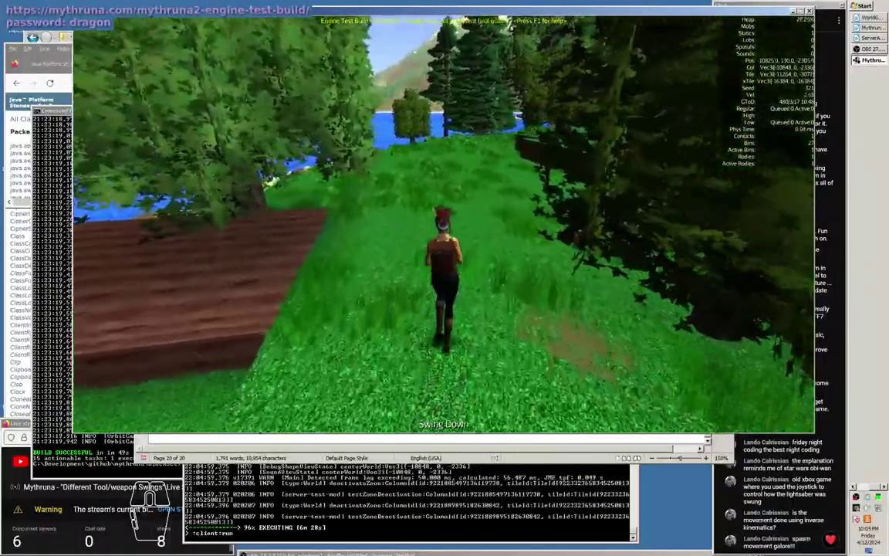
key("w")
key("w")
key("w")
key("w")
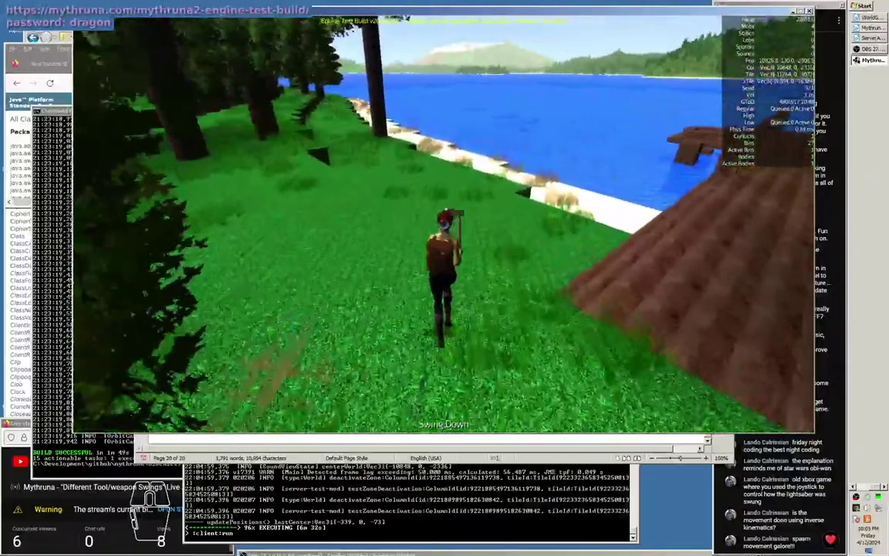
Run and turn the character on the grass along the shore, with the axe and empty-handed, to compare the movement.
key("w")
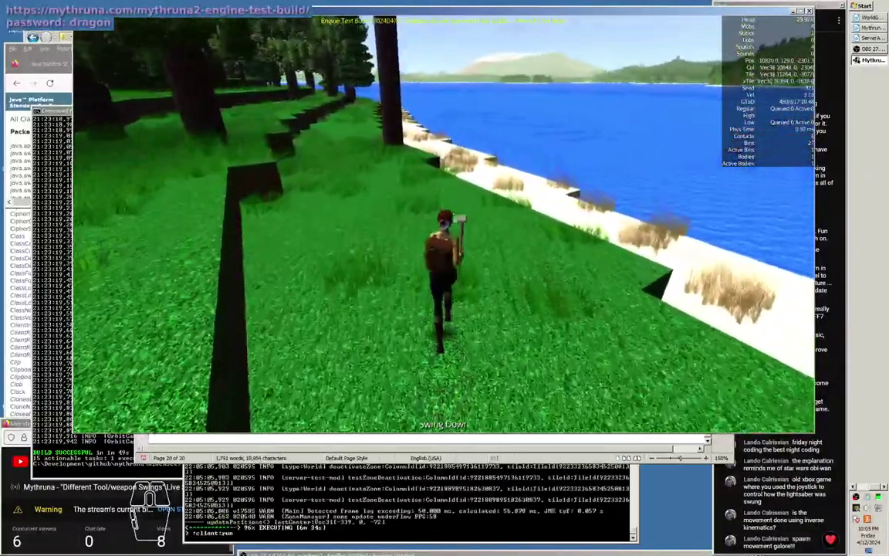
key("w")
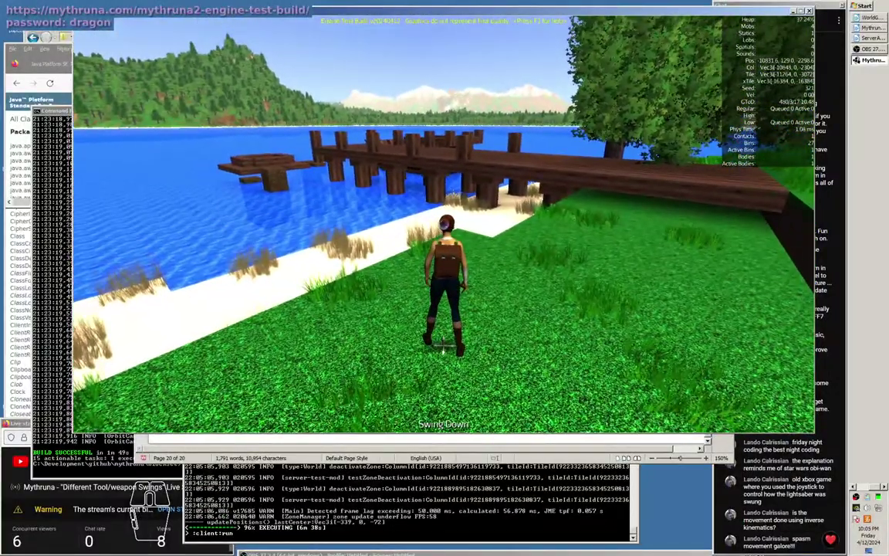
key("a")
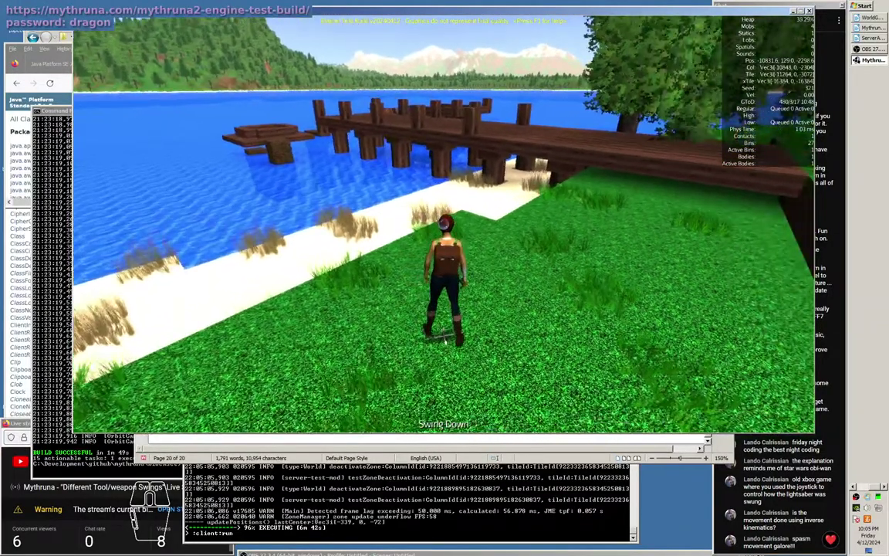
key("d")
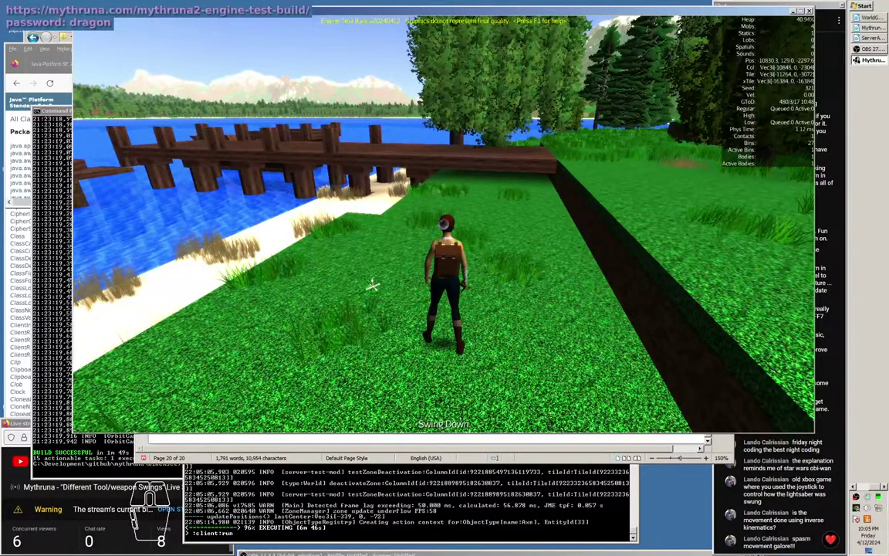
key("a")
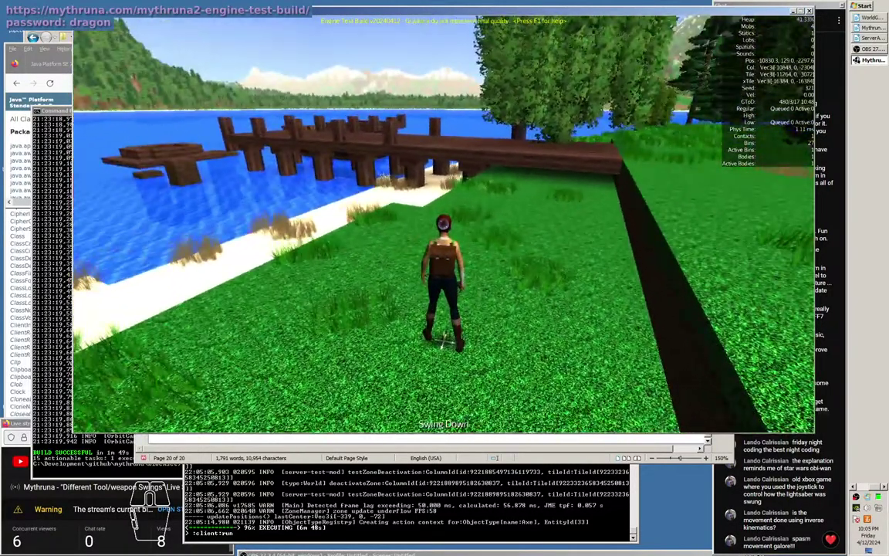
key("w")
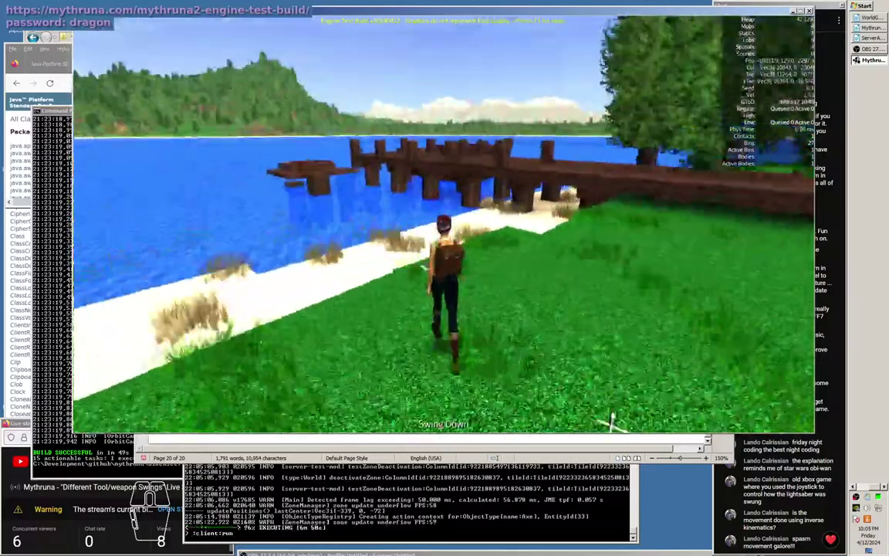
key("w")
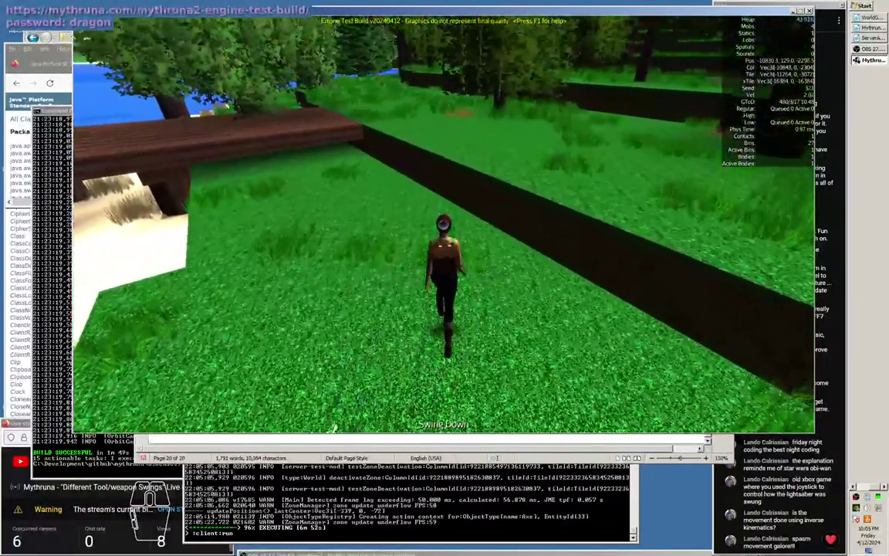
key("a")
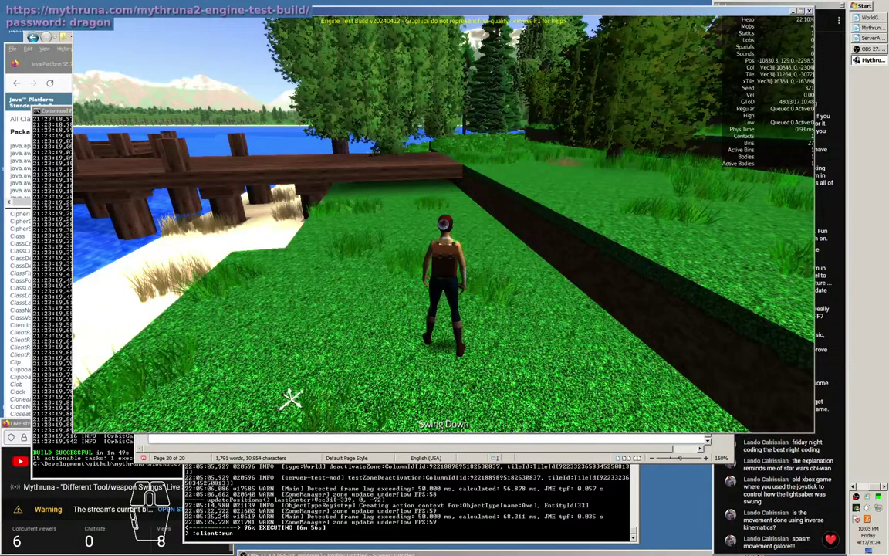
Exit the game and switch to the code editor.
key("Escape")
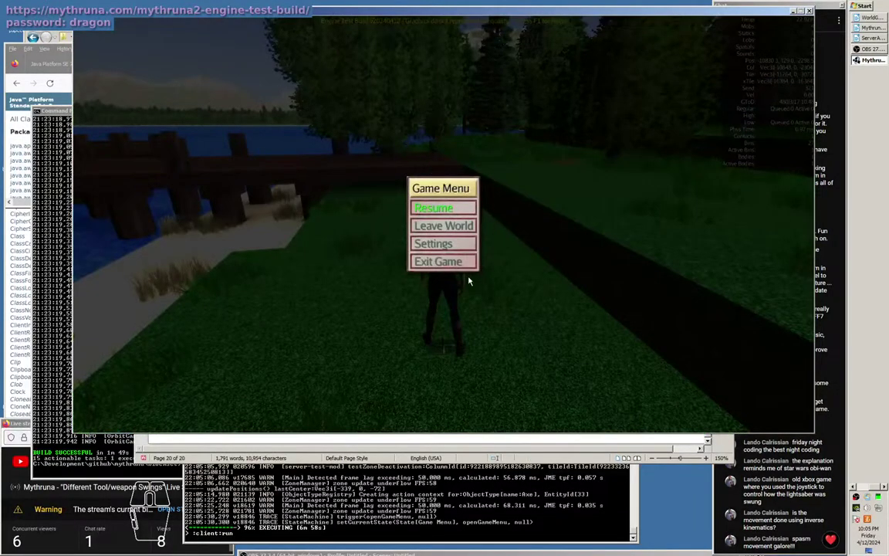
left_click(439, 261)
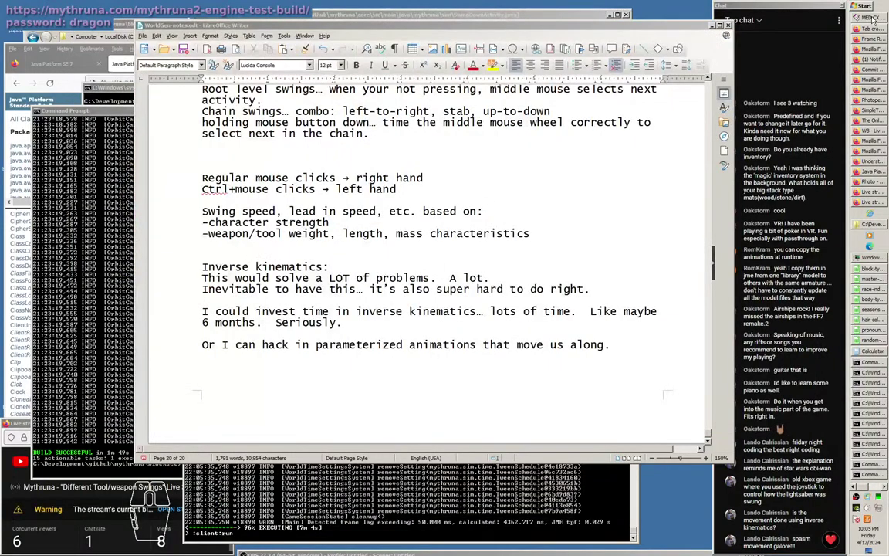
left_click(873, 20)
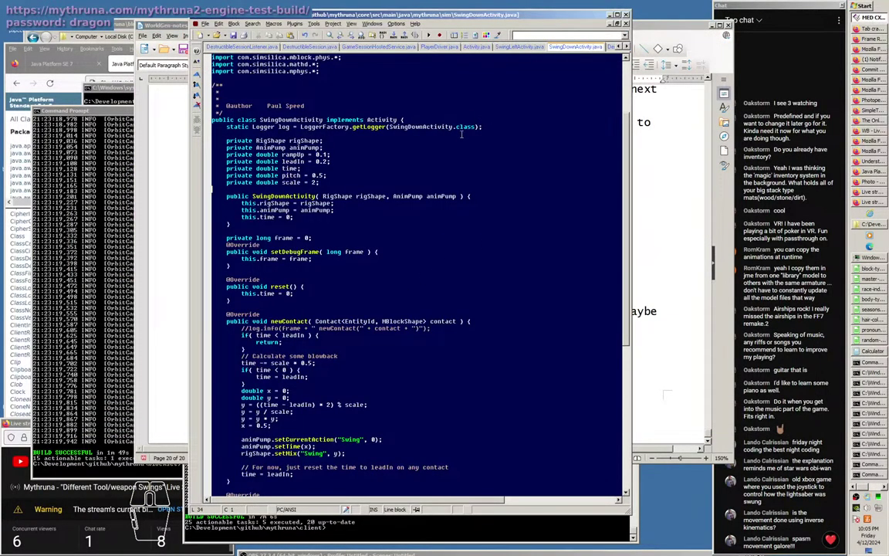
Open PlayerDriver.java and review how its newContact method passes contacts to the current activity.
left_click(437, 48)
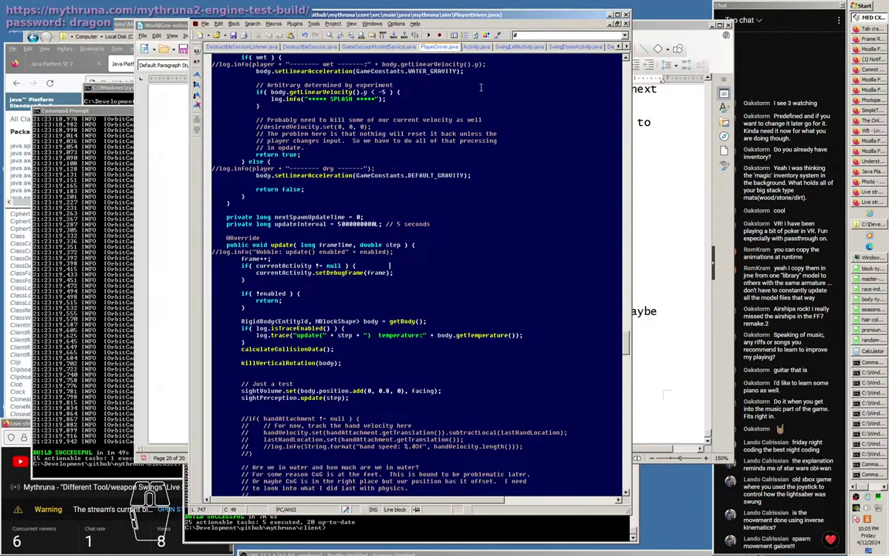
scroll(478, 115, "up", 15)
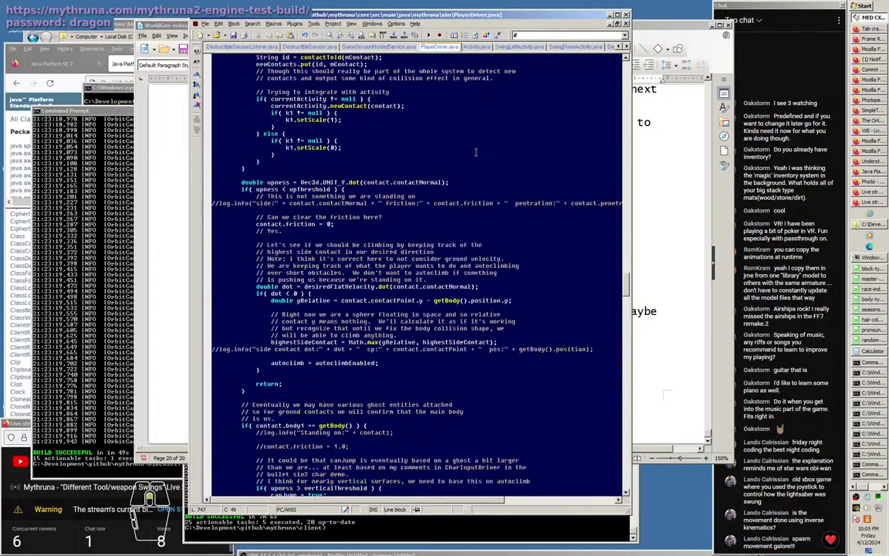
scroll(476, 152, "up", 10)
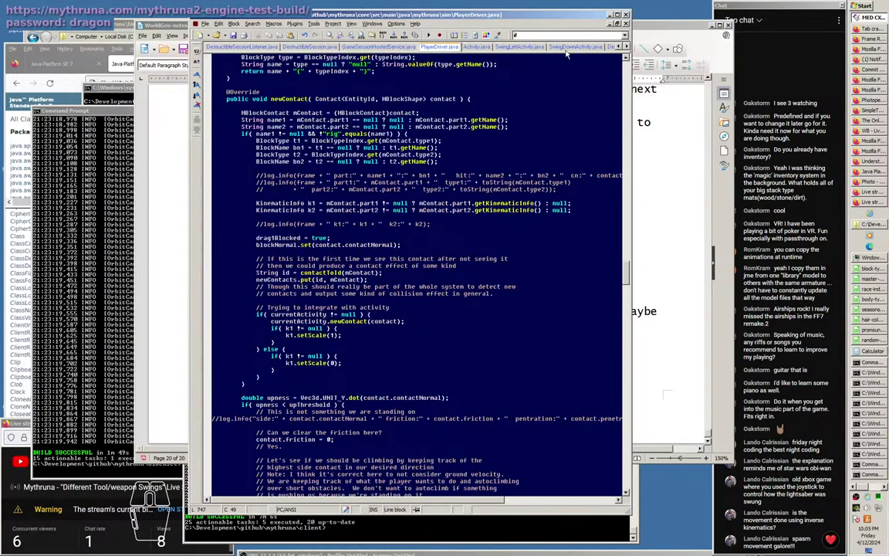
Open test-objects.groovy from the list of open files and go to the SwingableItem type definition.
key("alt+0")
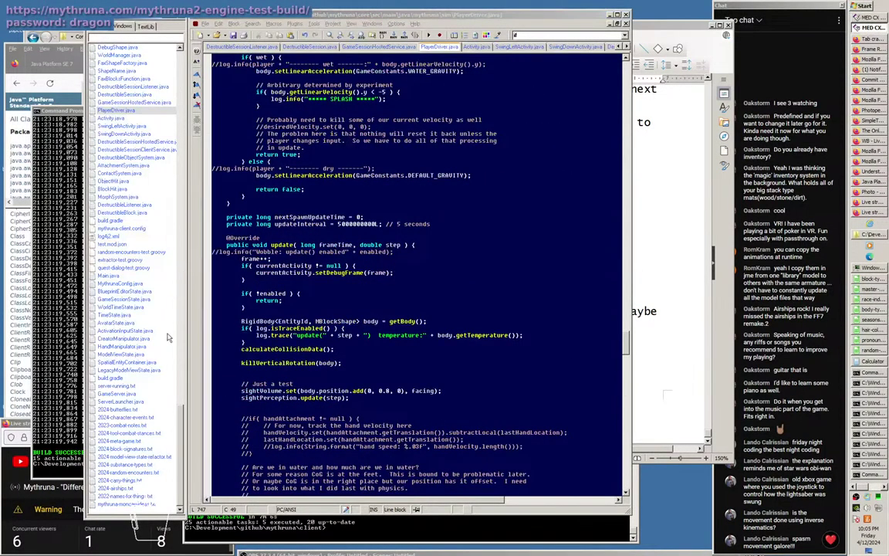
scroll(188, 351, "up", 15)
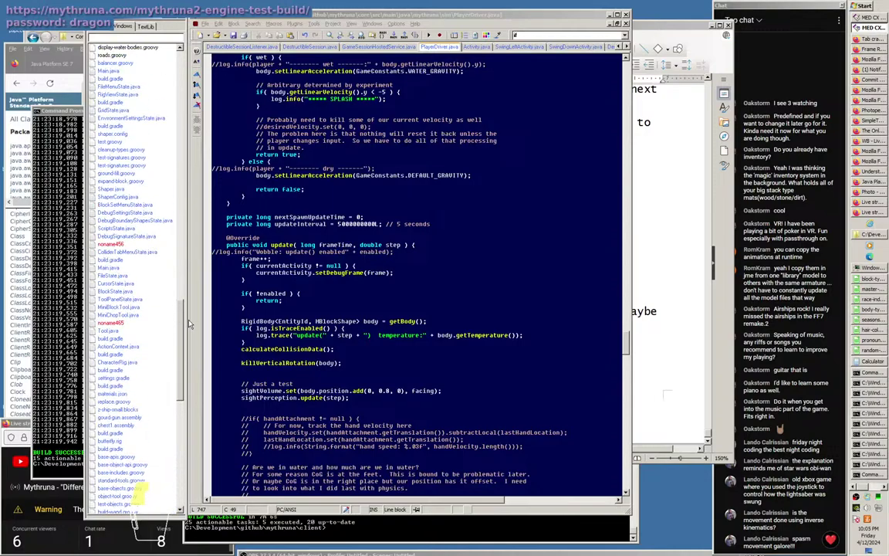
scroll(189, 353, "down", 1)
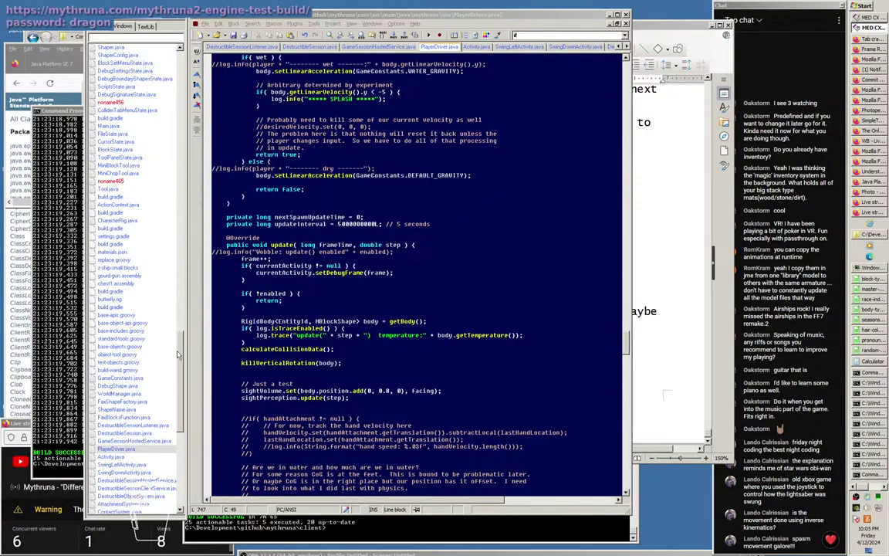
left_click(114, 362)
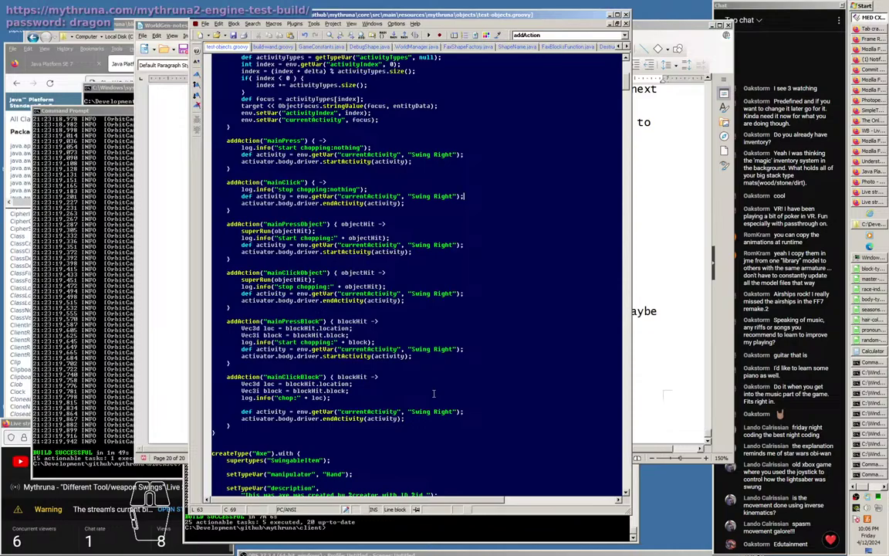
scroll(420, 386, "up", 10)
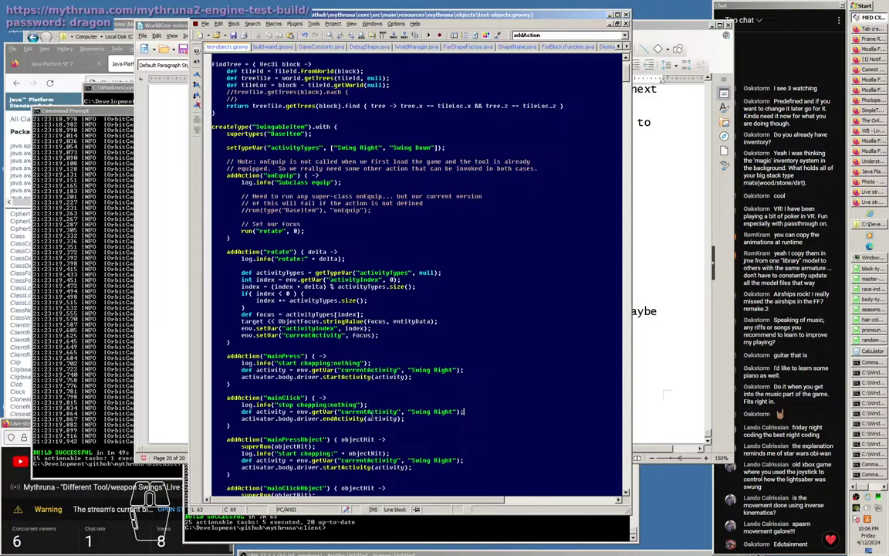
Start a prompted find-and-replace in test-objects.groovy with "Swing Right" as target and "Swing Left" as replacement, both including their quotation marks.
left_click_drag(410, 370, 459, 370)
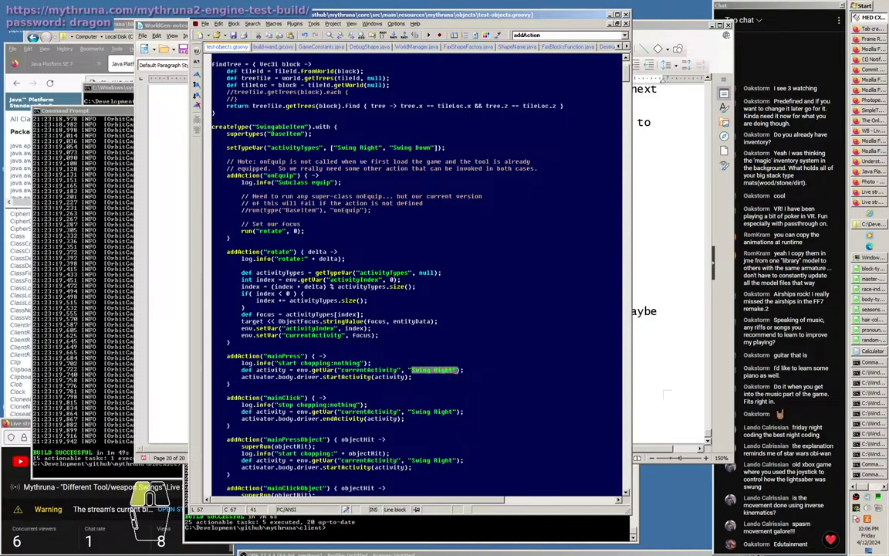
left_click_drag(332, 147, 383, 147)
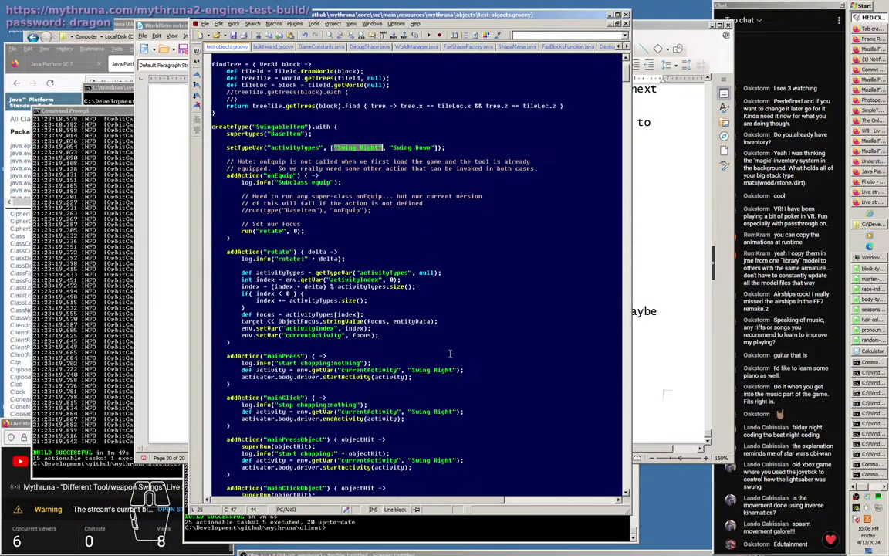
left_click(376, 162)
left_click(380, 148)
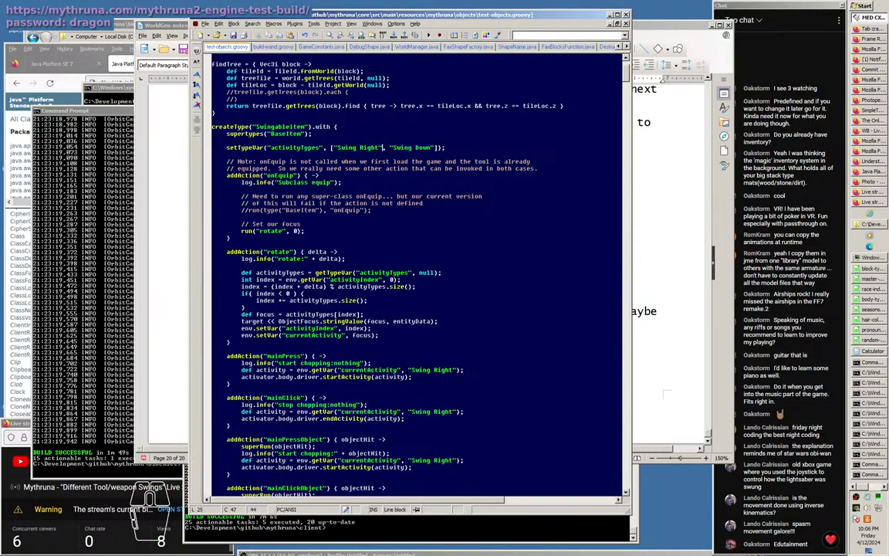
key("ctrl+shift+Left")
key("ctrl+shift+Left")
key("ctrl+shift+Left")
key("ctrl+shift+Right")
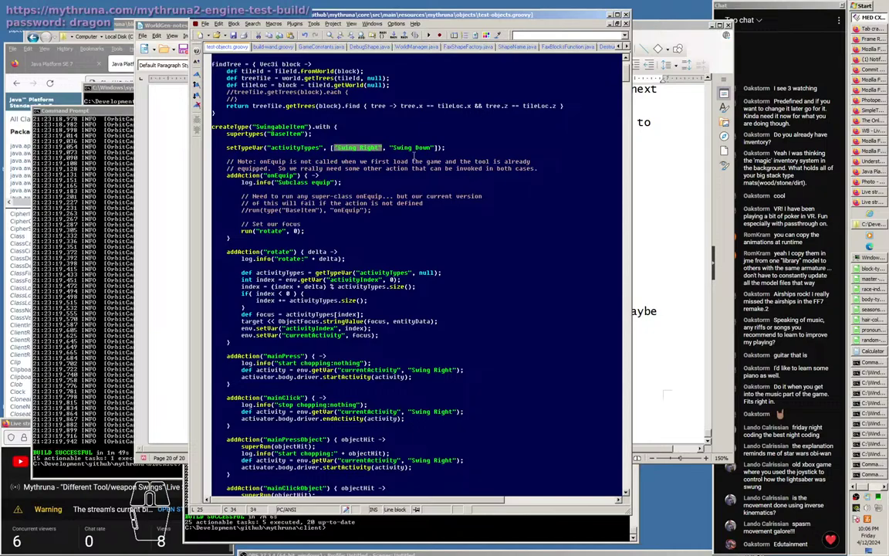
key("ctrl+h")
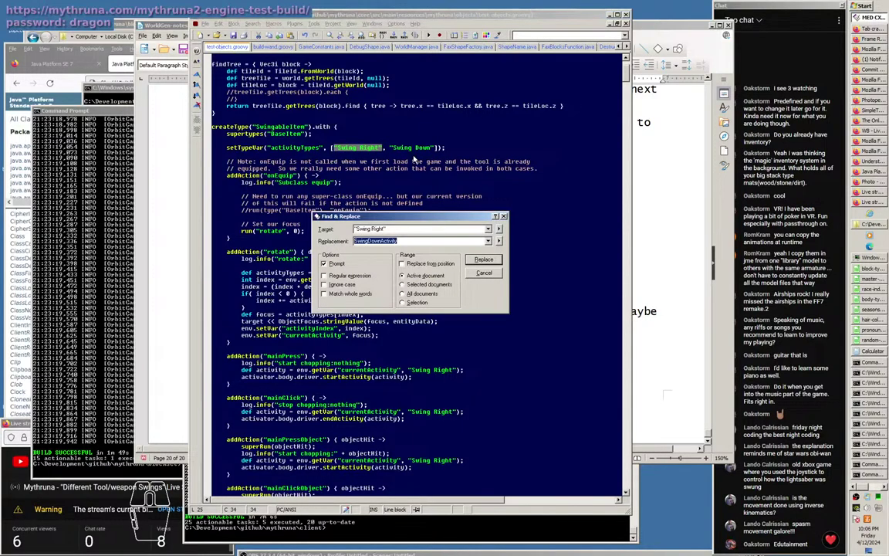
type("\"Swing Left")
key("Return")
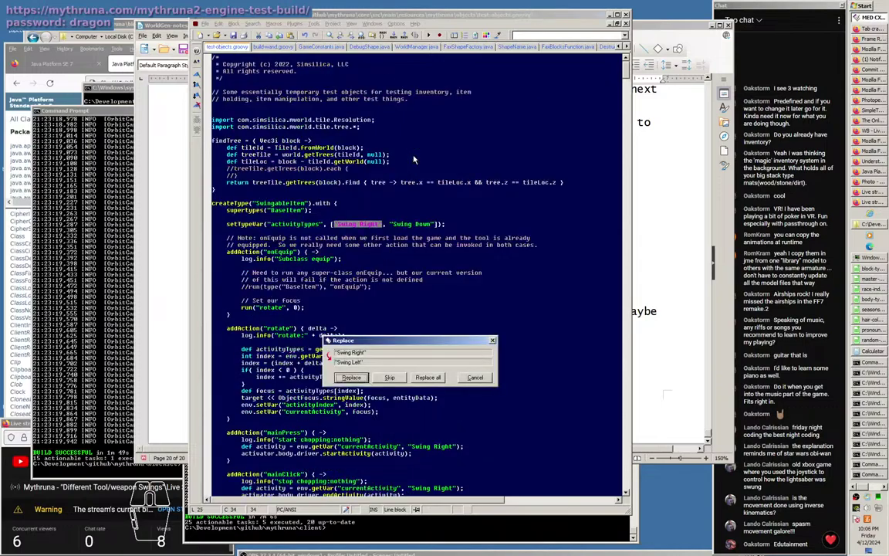
Confirm each "Swing Left" replacement through the activityTypes list and all SwingableItem actions.
left_click(351, 378)
left_click(351, 378)
left_click(352, 377)
left_click(351, 378)
left_click(351, 378)
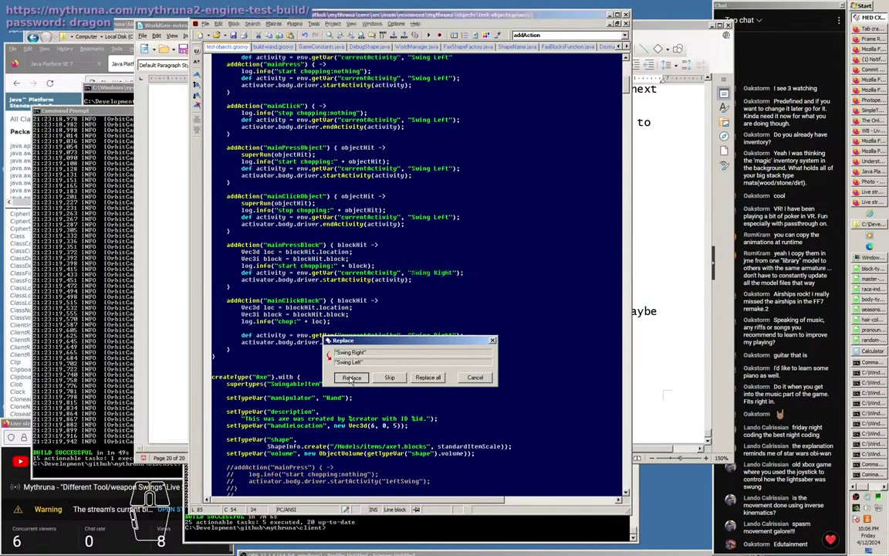
left_click(351, 378)
left_click(352, 377)
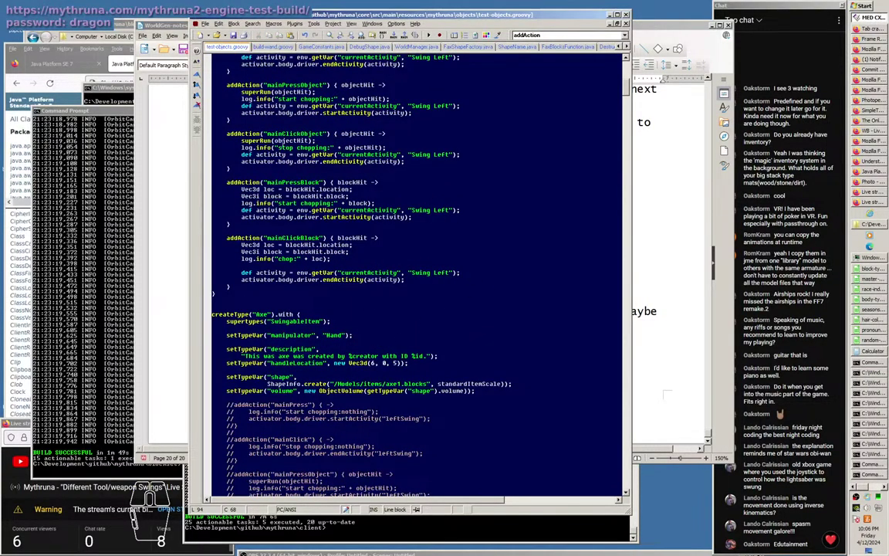
Return to PlayerDriver.java, look at SwingLeftActivity.java and open SwingDownActivity.java.
left_click(172, 27)
left_click(510, 15)
mouse_move(168, 305)
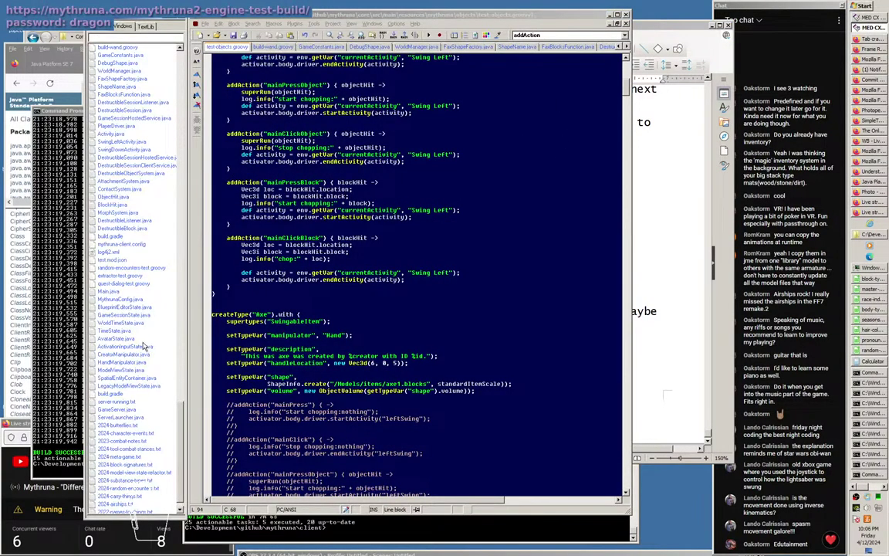
double_click(116, 124)
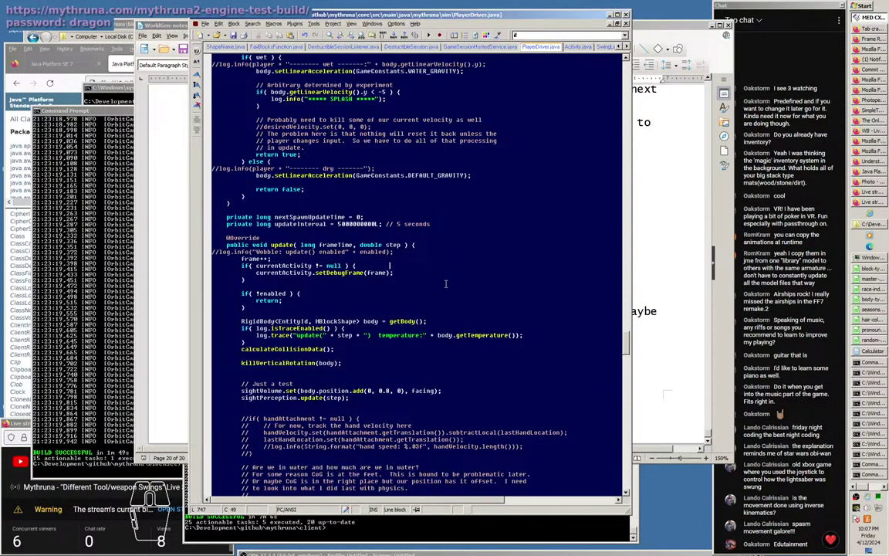
left_click(606, 48)
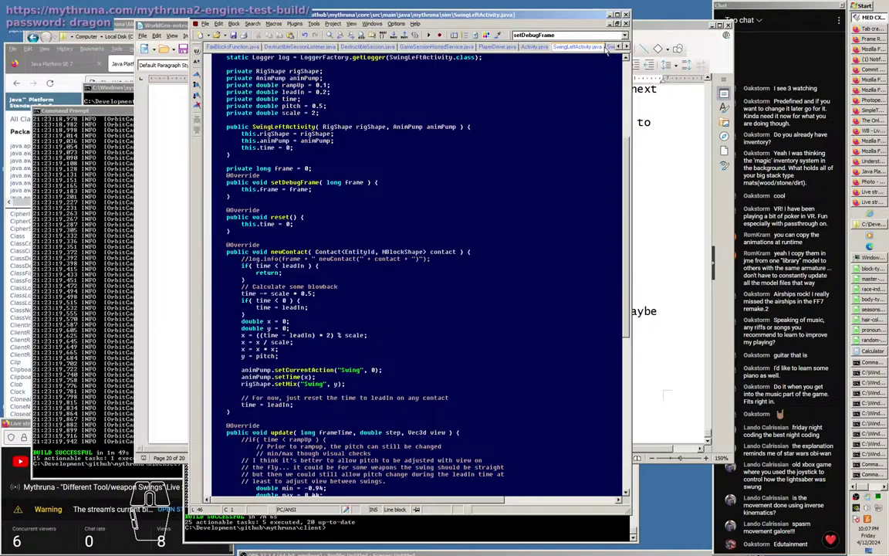
left_click(610, 47)
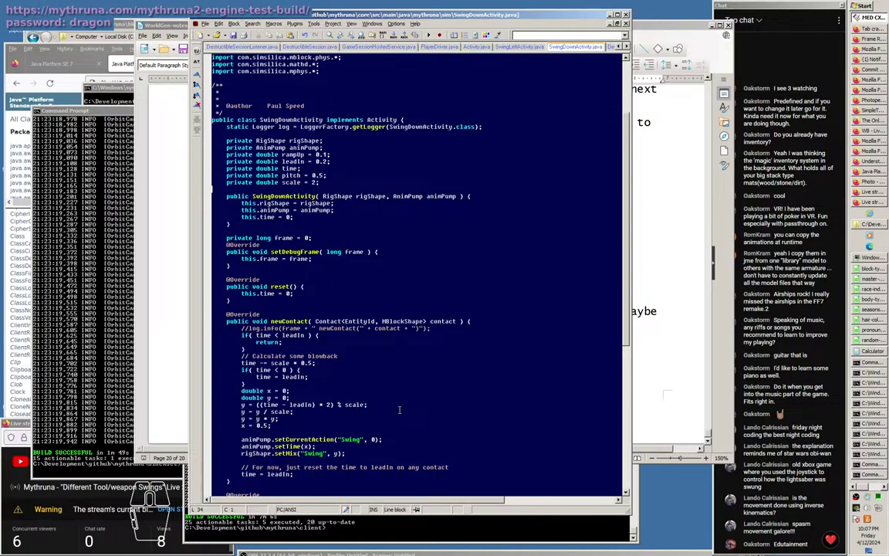
In SwingDownActivity's newContact method, change the Swing mix argument of rigShape.setMix to 1.0 - y.
scroll(400, 410, "down", 10)
left_click(390, 228)
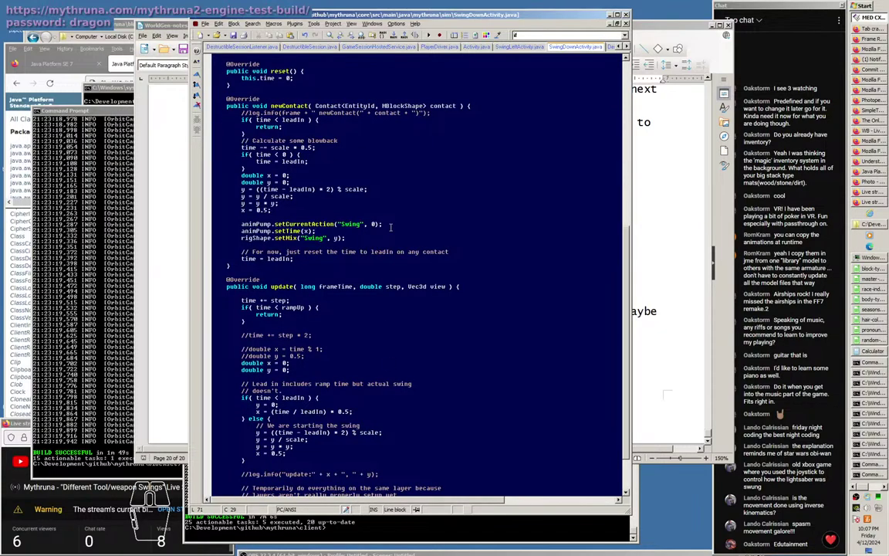
left_click(333, 238)
type("1.0 -")
Add a private double field named center with the value 0.4 below the scale field in SwingDownActivity.
scroll(367, 154, "up", 10)
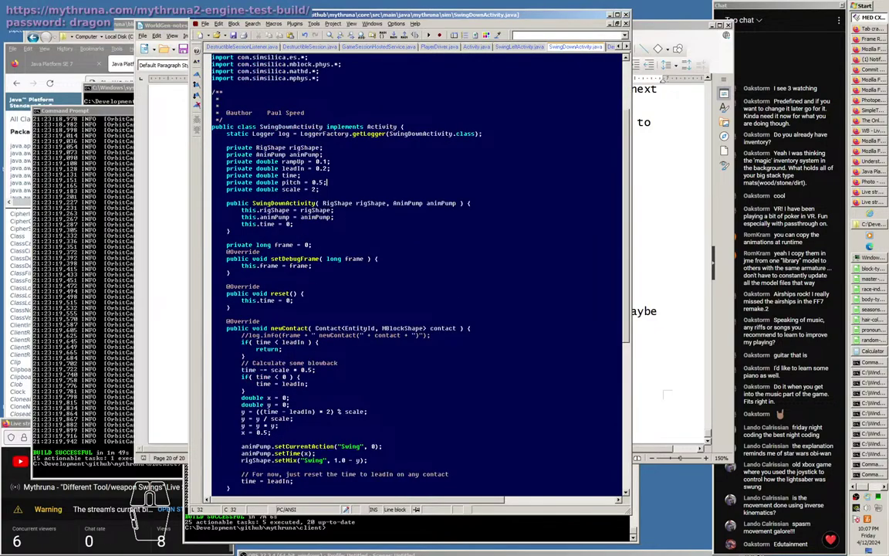
key("Down")
key("Return")
key("Return")
type("private double center = 0.")
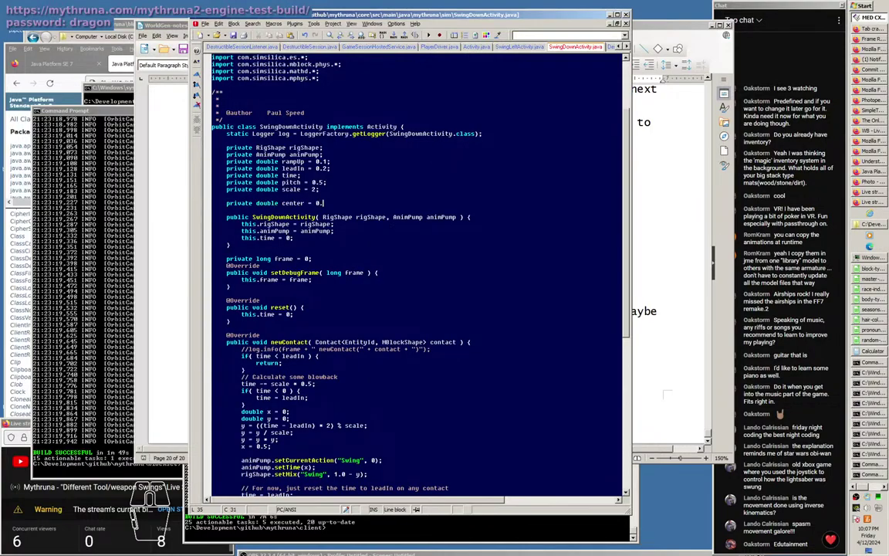
type("4")
In SwingDownActivity's newContact method, replace the fixed 0.5 assigned to x with the center field.
key("Up")
key("ctrl+Left")
key("ctrl+Left")
key("ctrl+Left")
key("ctrl+shift+Left")
key("ctrl+c")
key("Down")
key("Down")
key("Down")
key("Down")
key("Down")
key("Down")
key("Down")
key("Down")
key("Down")
key("Down")
key("Down")
key("Down")
key("Down")
key("Down")
key("Down")
key("Down")
key("Down")
key("Down")
key("Down")
key("Down")
key("Down")
key("End")
key("Left")
key("shift+Left")
key("Down")
key("Down")
key("Down")
key("Down")
key("Up")
key("Up")
scroll(390, 226, "down", 10)
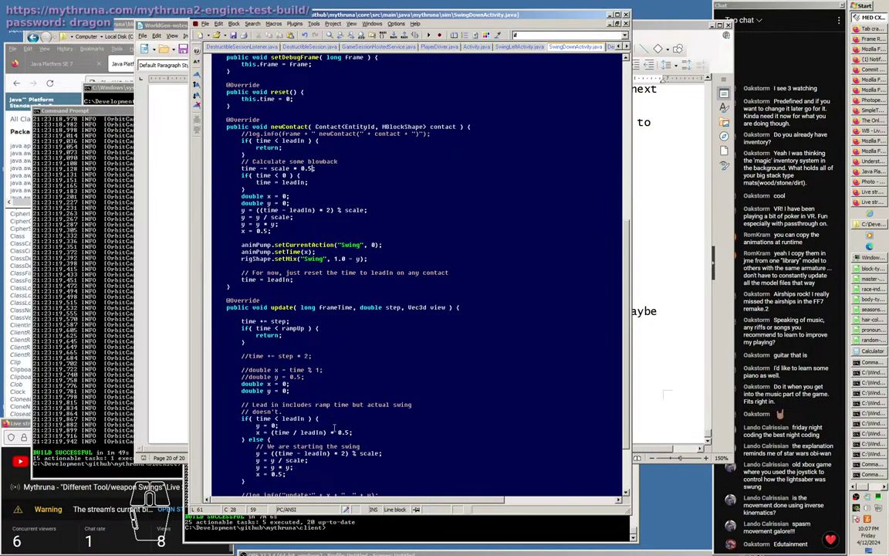
left_click(286, 230)
key("Left")
key("shift+Left")
key("shift+Left")
key("shift+Left")
type("center")
In SwingDownActivity's update method, replace 0.5 with center in both x assignments, for the lead-in and the swing.
left_click(276, 370)
key("Up")
key("End")
key("Left")
key("shift+Left")
key("shift+Left")
key("shift+Left")
key("ctrl+v")
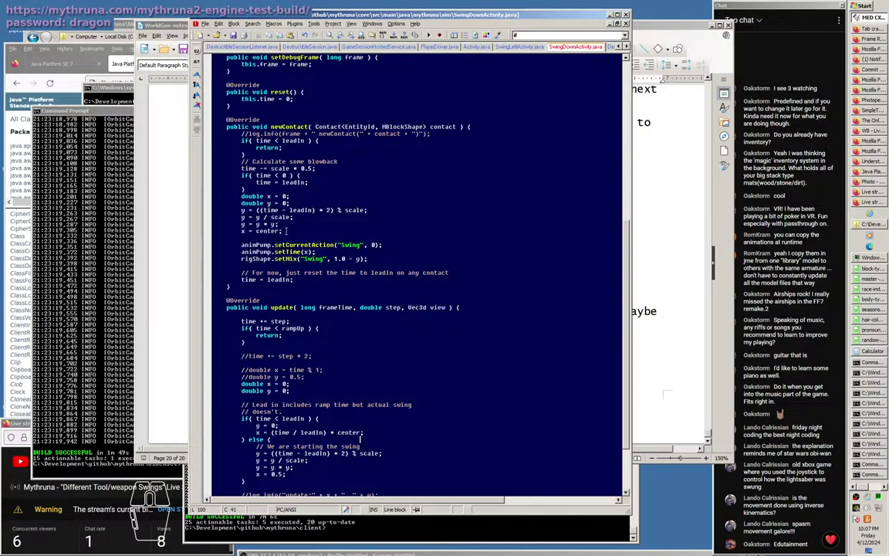
double_click(277, 474)
key("ctrl+v")
Launch the Mythruna client from the command prompt with gradle run and accept the display settings.
left_click(381, 526)
type("gradle run")
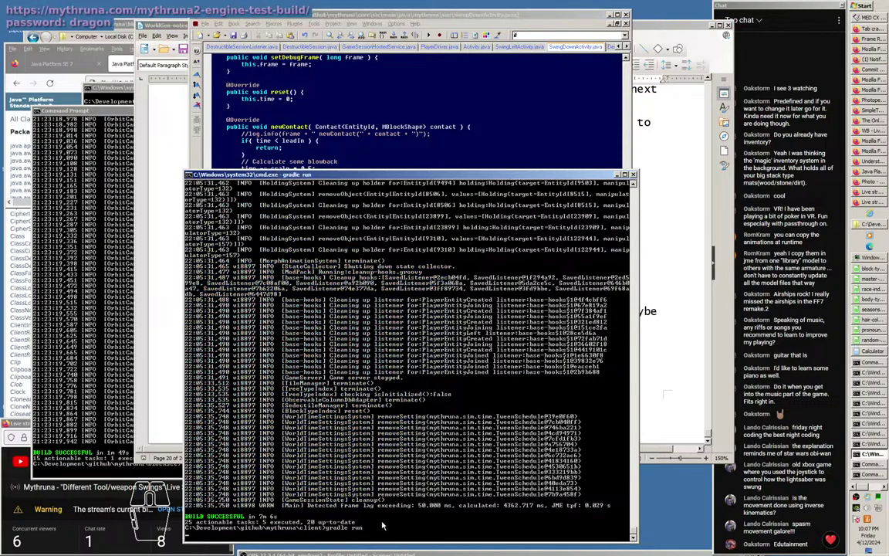
key("Return")
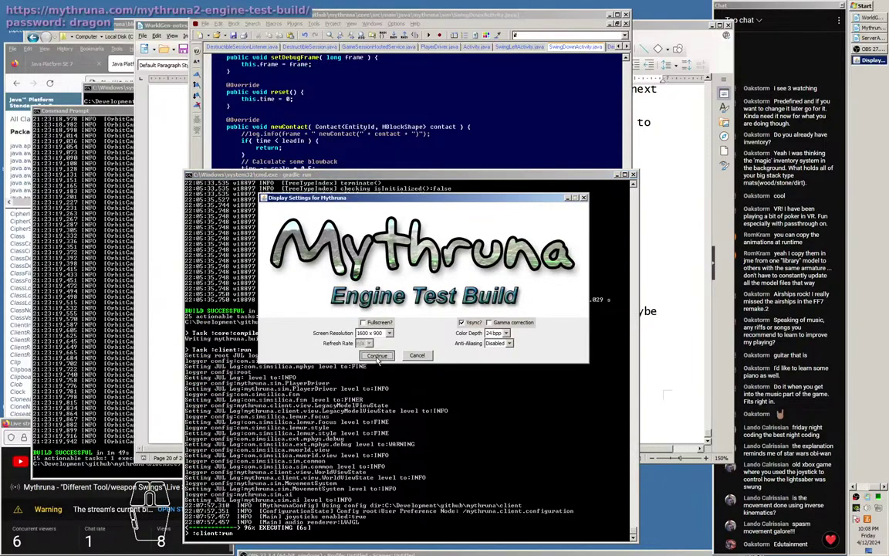
key("Return")
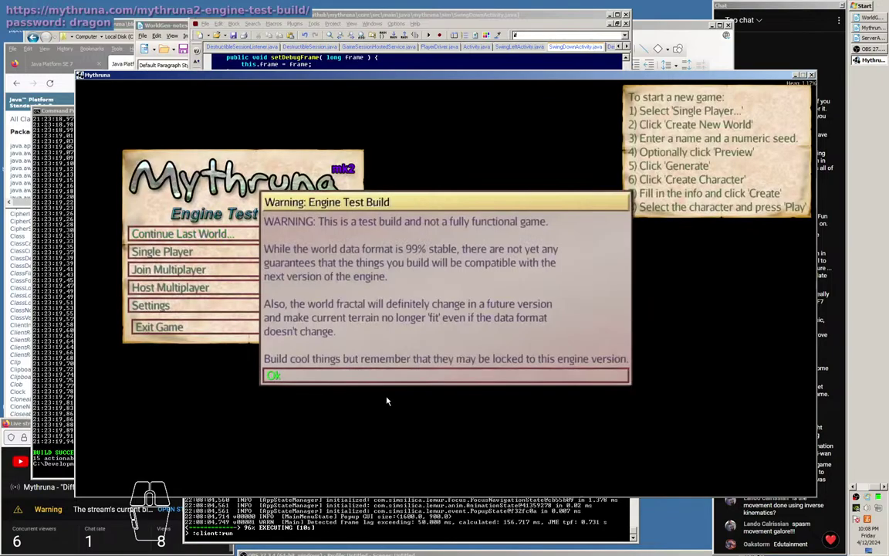
Dismiss the test build warning, continue the last world and start playing as the character Fayd.
left_click(259, 341)
left_click(262, 233)
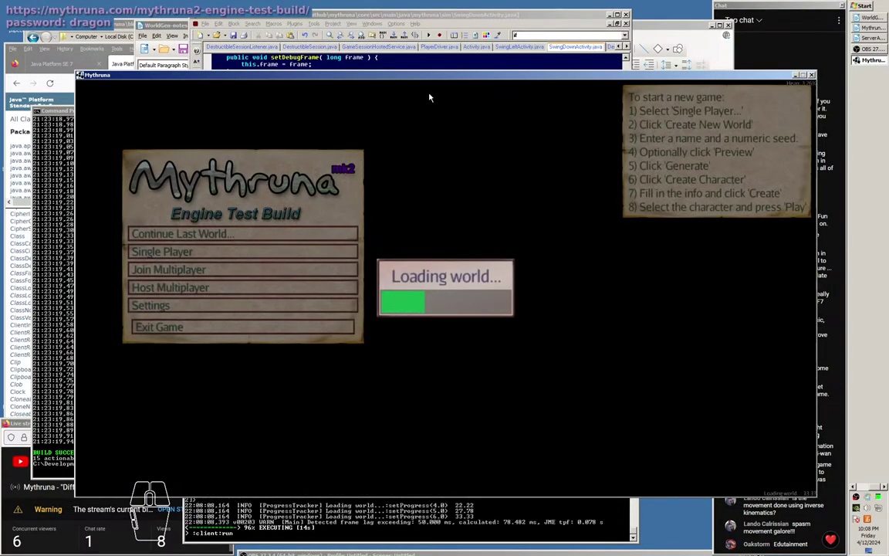
left_click_drag(430, 76, 434, 12)
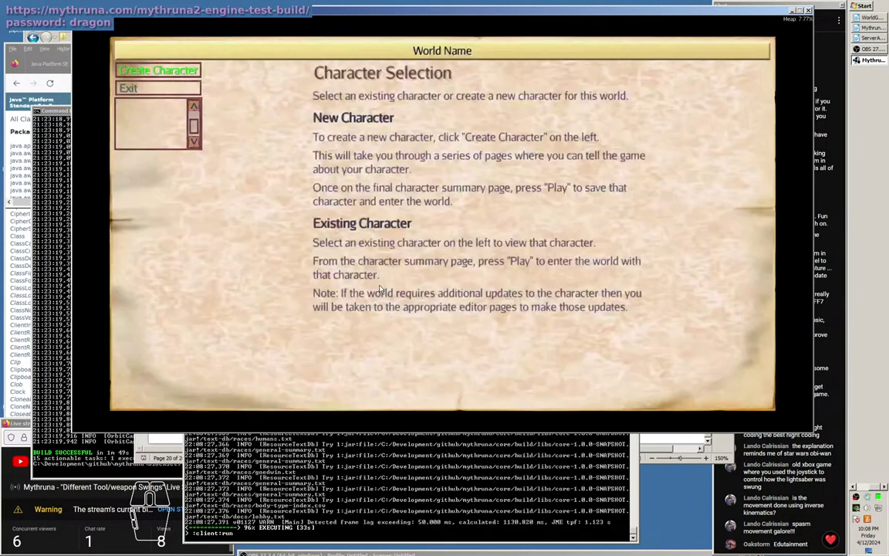
left_click(122, 173)
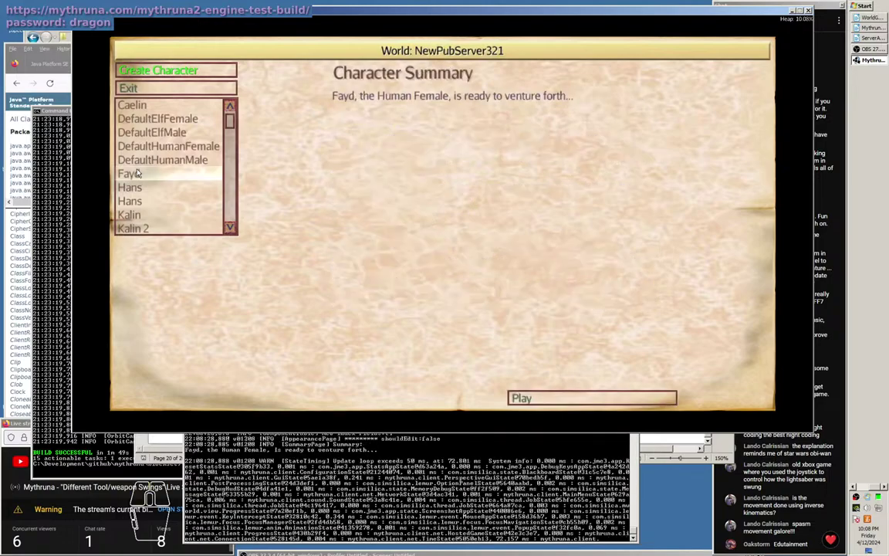
left_click(541, 398)
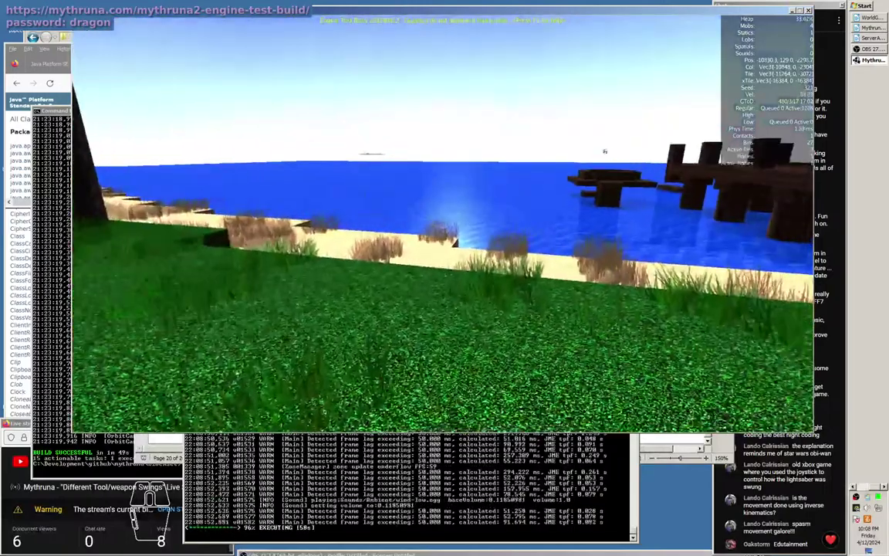
Use the Time Debug window to set the game hour to 15 and pause time, then close it.
key("F7")
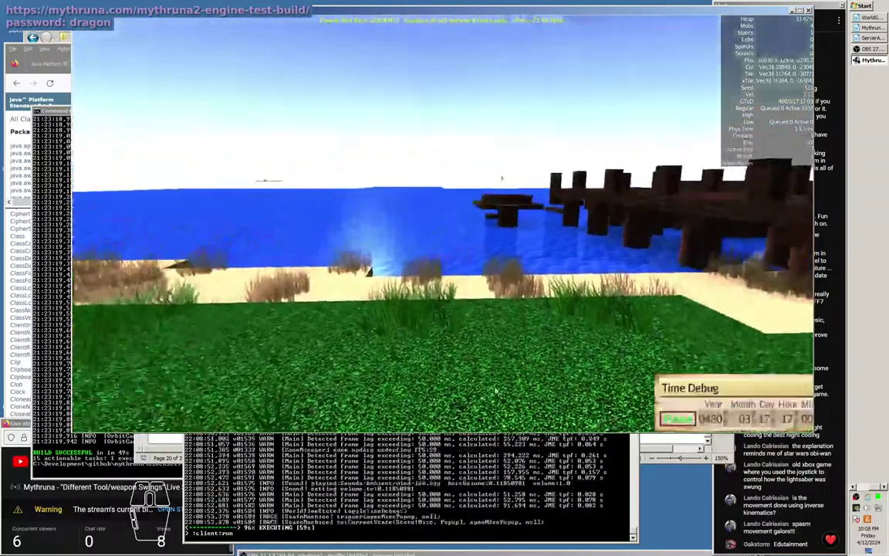
left_click(791, 430)
left_click(792, 430)
left_click(681, 422)
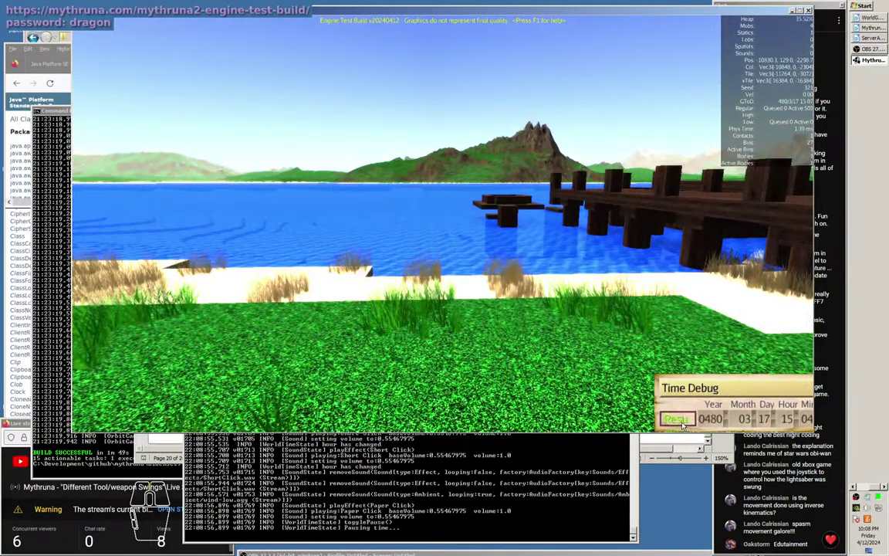
key("F7")
Walk and turn on the grassy shore by the pier while swinging the axe to check the adjusted swing.
key("w")
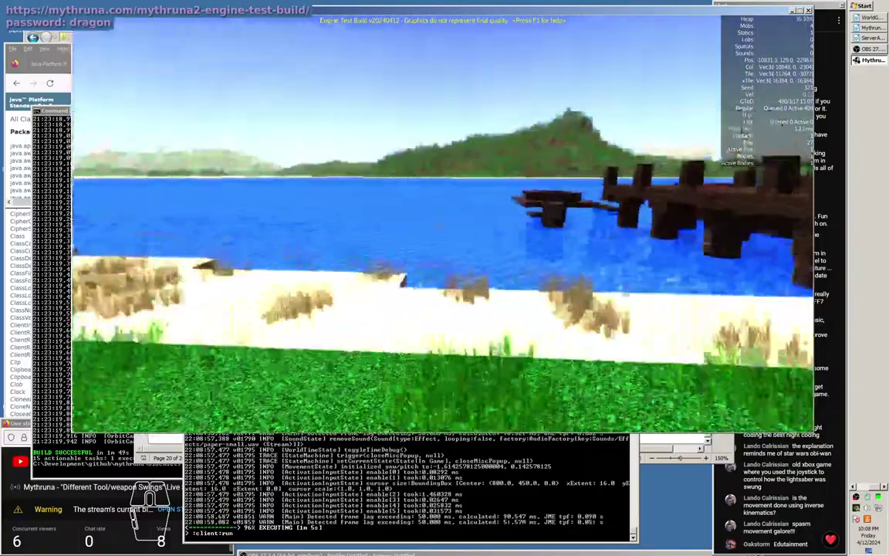
left_click(442, 225)
key("w")
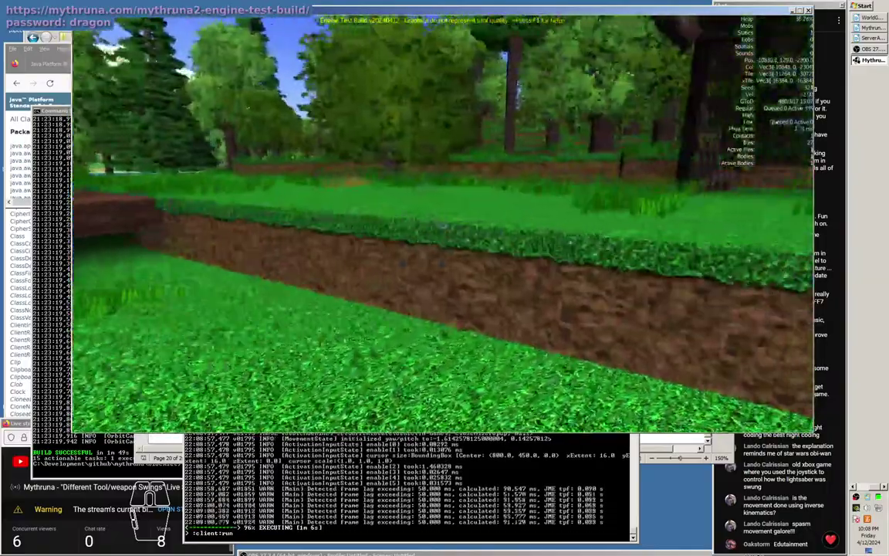
left_click(445, 224)
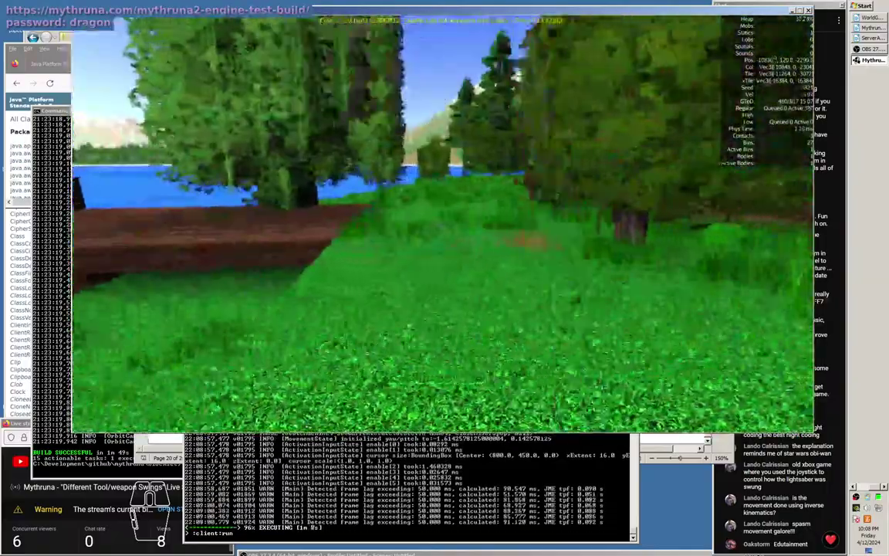
left_click(445, 224)
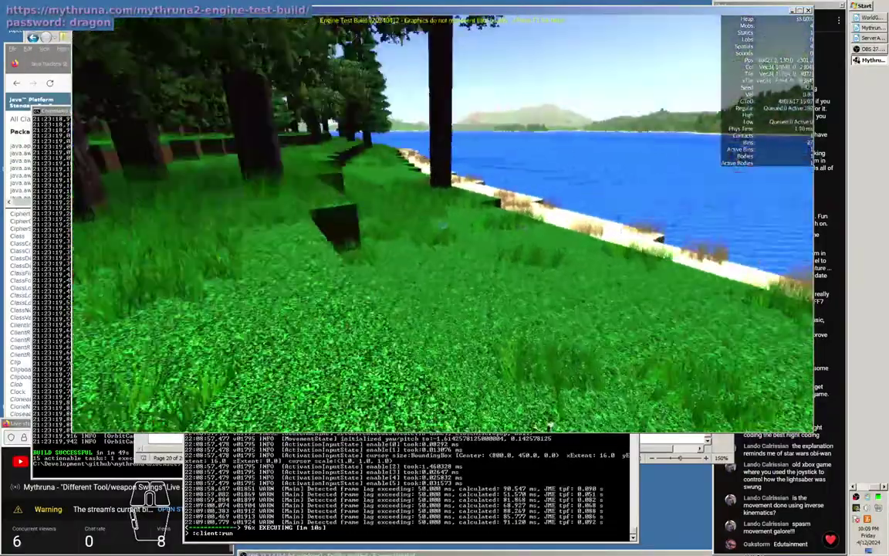
left_click(442, 224)
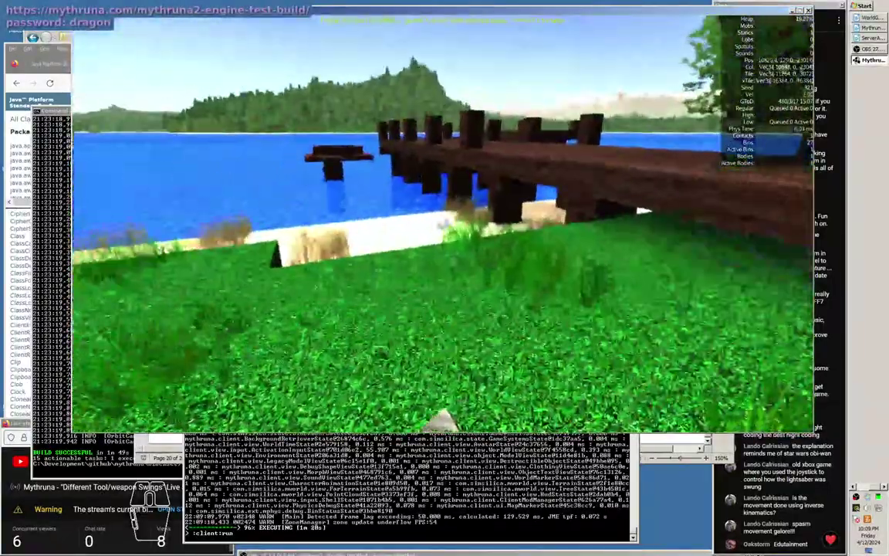
left_click(444, 225)
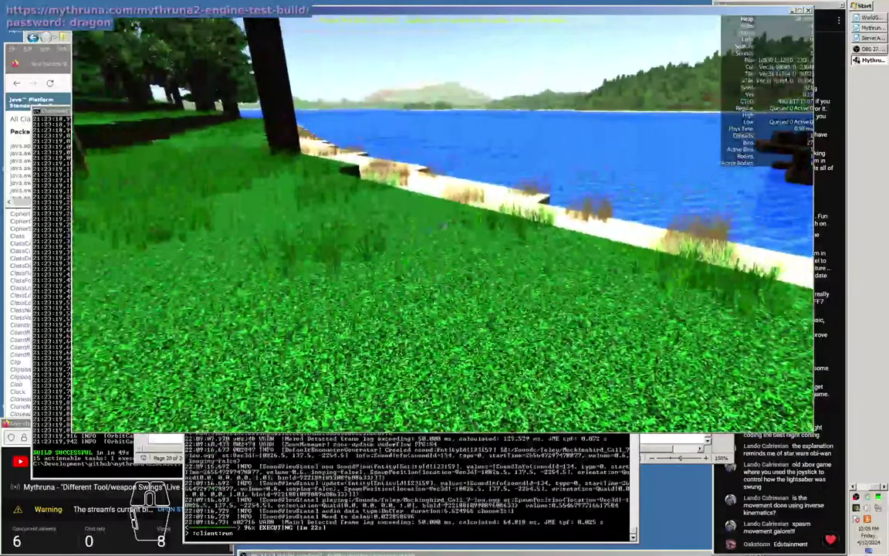
key("w")
left_click(443, 225)
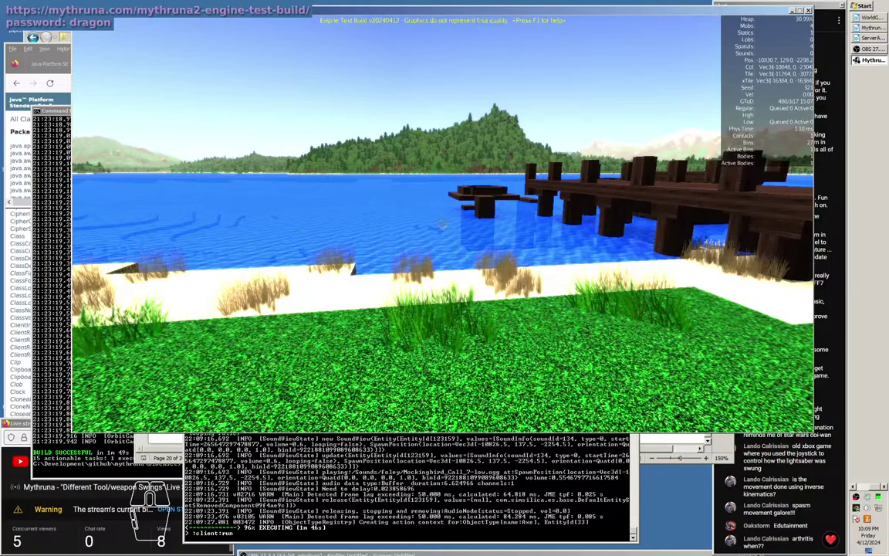
Swing the axe repeatedly while moving forward and sideways beside the pier to compare the swing directions.
key("w")
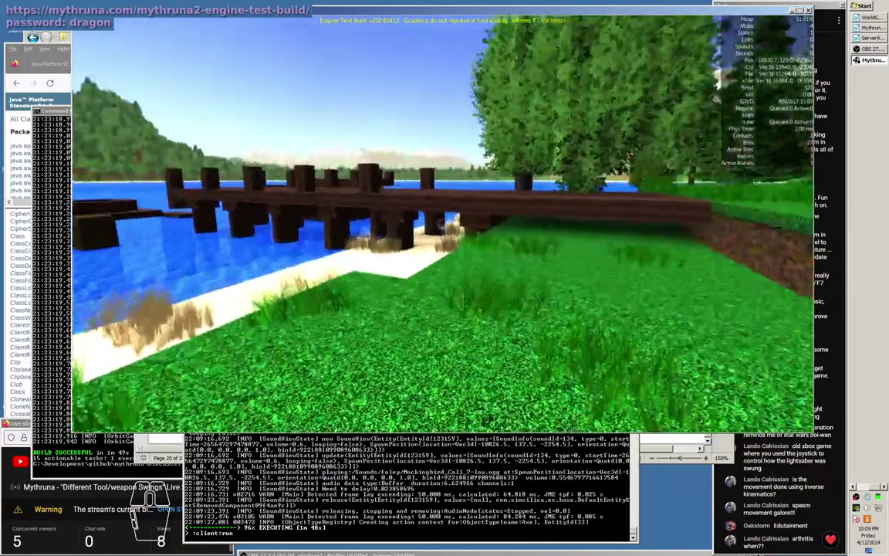
left_click(442, 224)
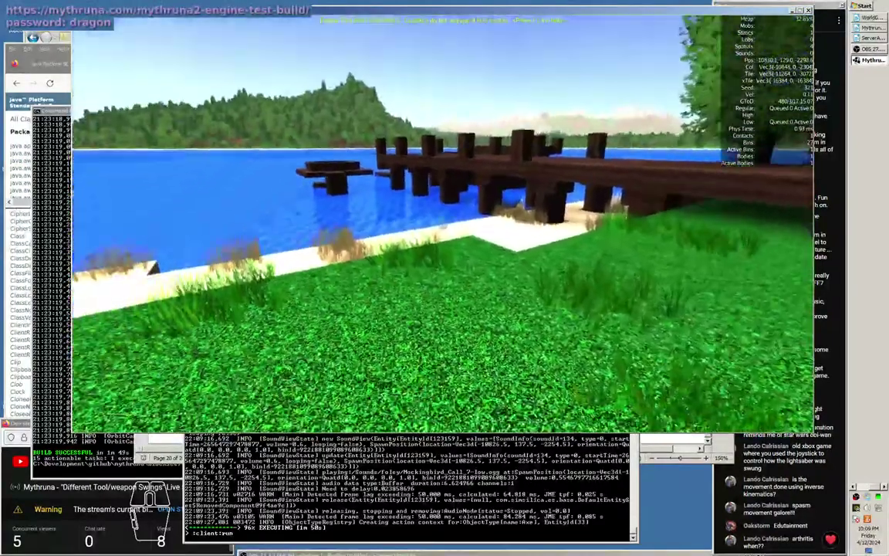
left_click(442, 224)
key("w")
left_click(443, 224)
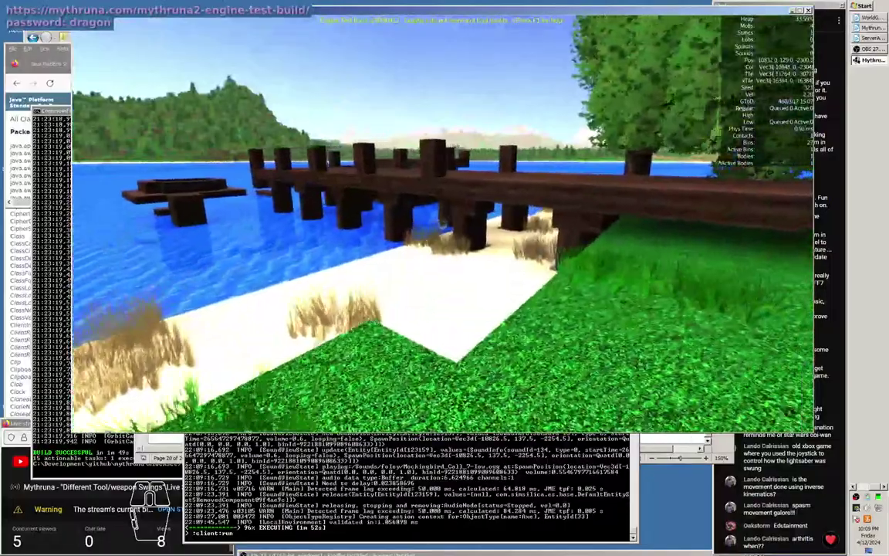
key("d")
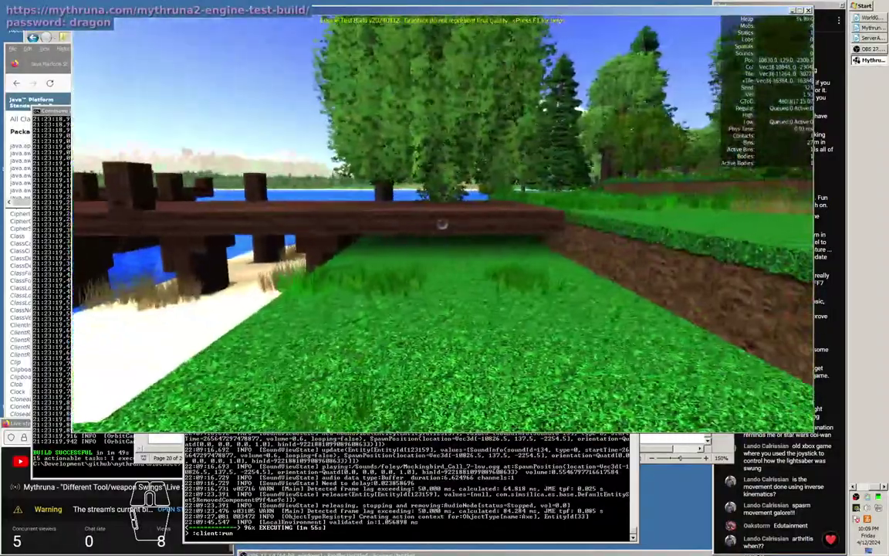
left_click(443, 224)
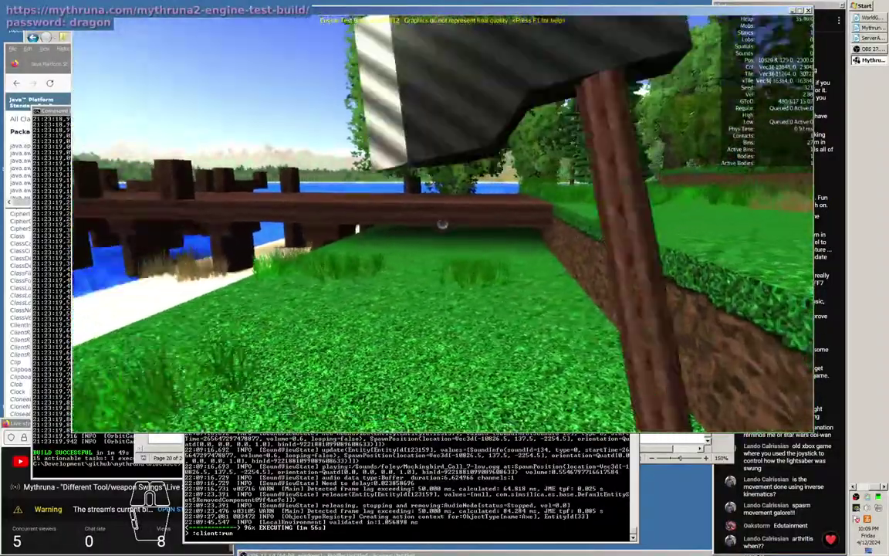
key("w")
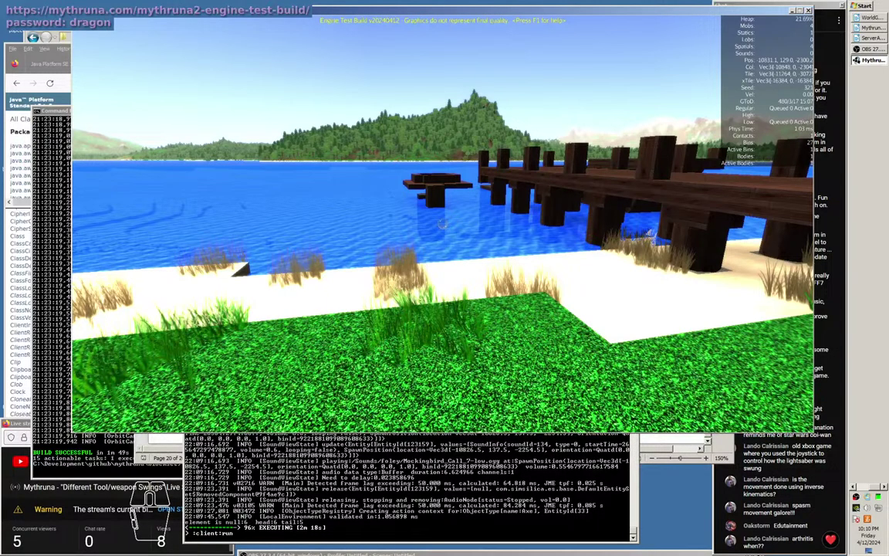
key("w")
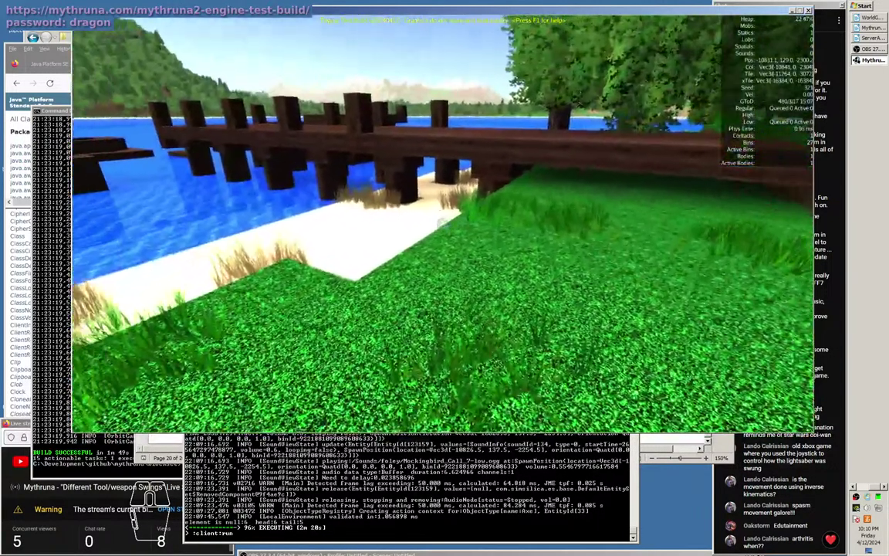
key("s")
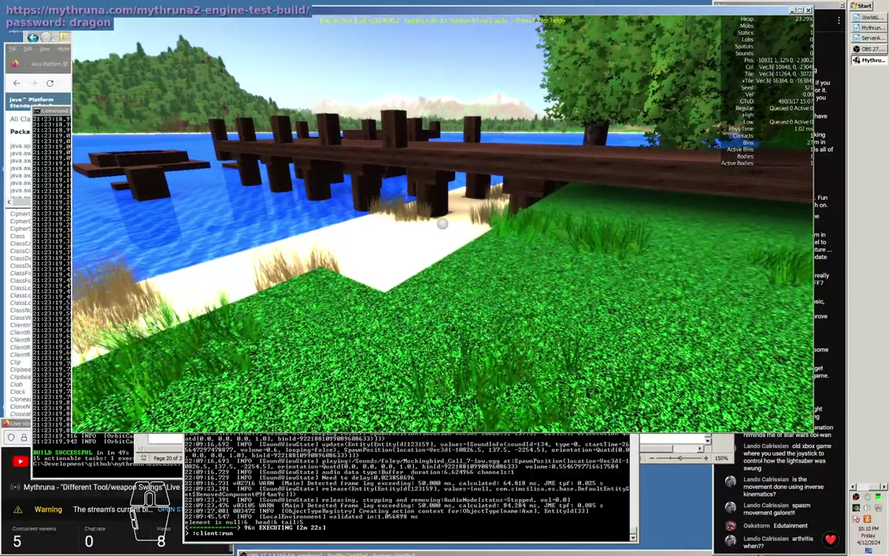
key("w")
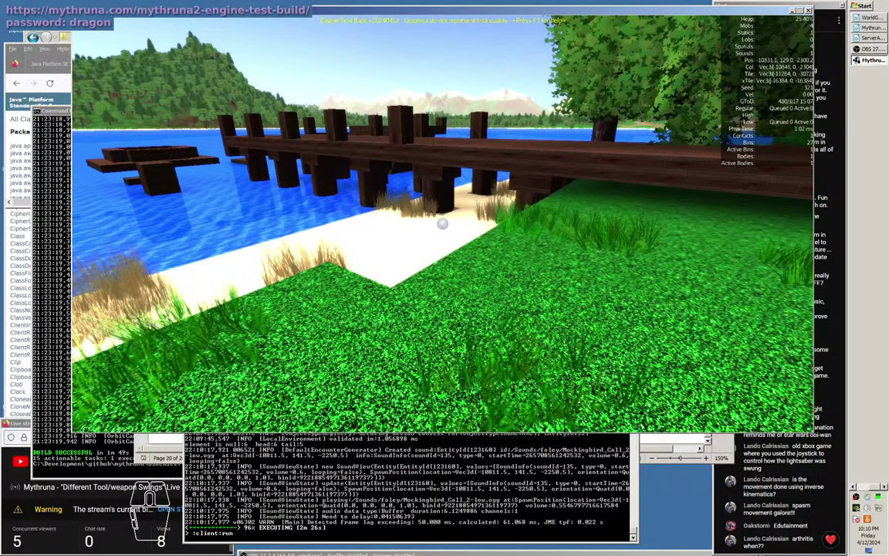
key("Left")
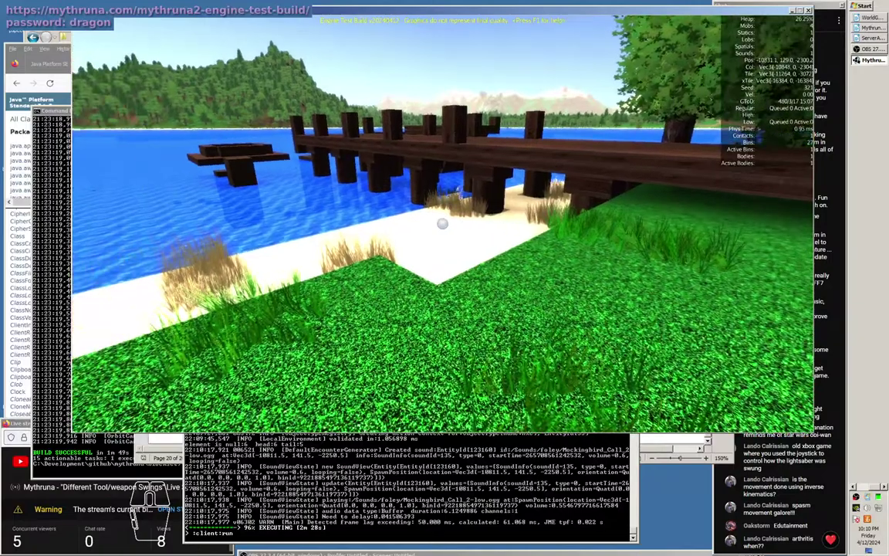
key("Left")
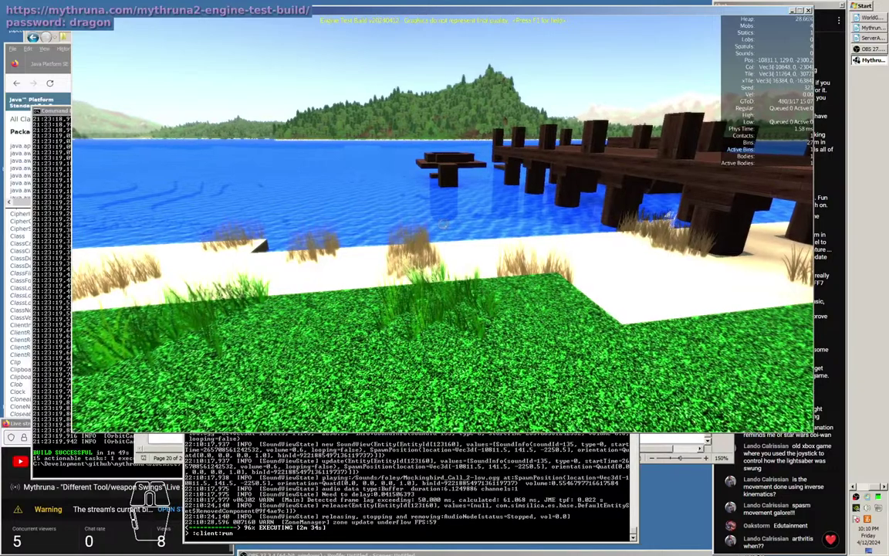
View the active quests in the player journal and return to the game.
key("Tab")
key("Tab")
key("j")
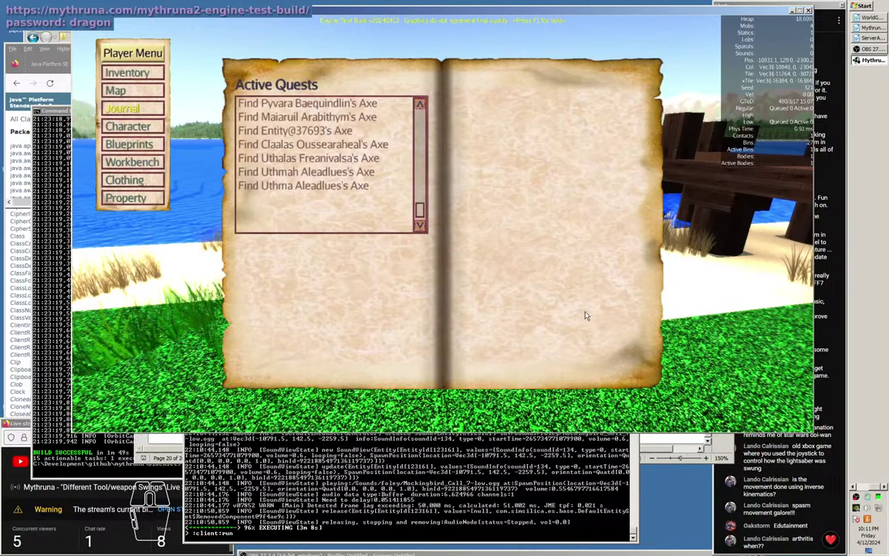
key("j")
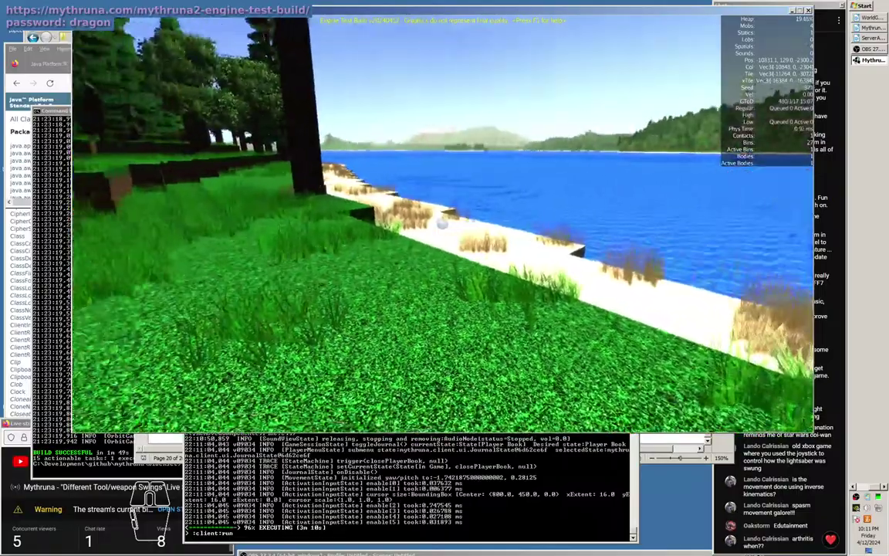
Resume moving across the grass near the pier and test further axe swings while turning.
key("w")
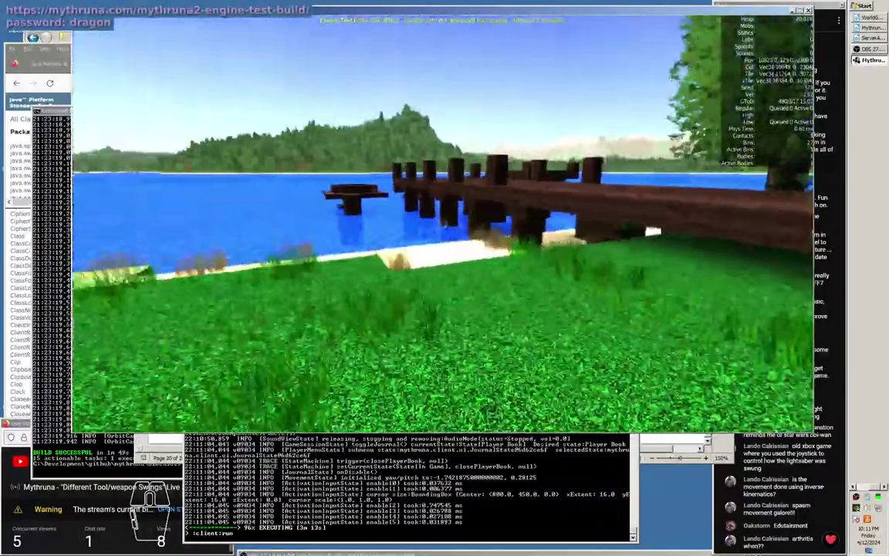
left_click(443, 224)
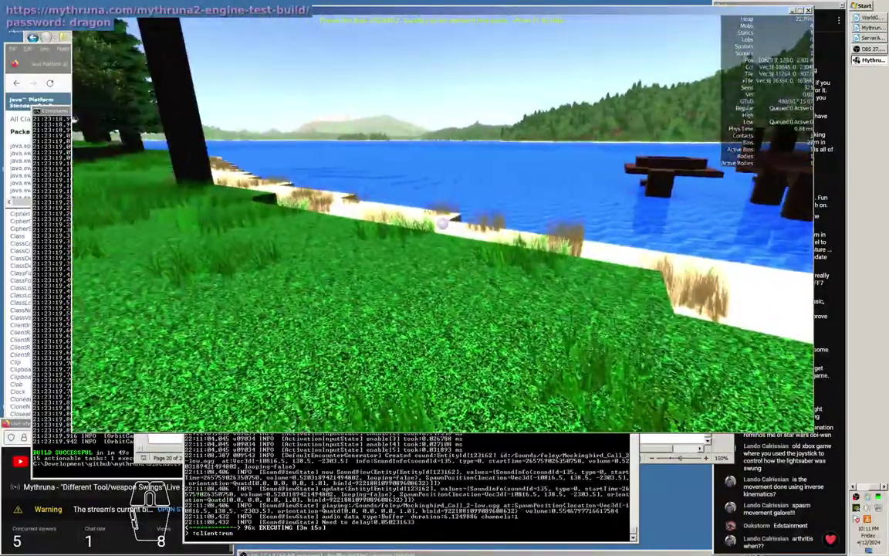
left_click(443, 224)
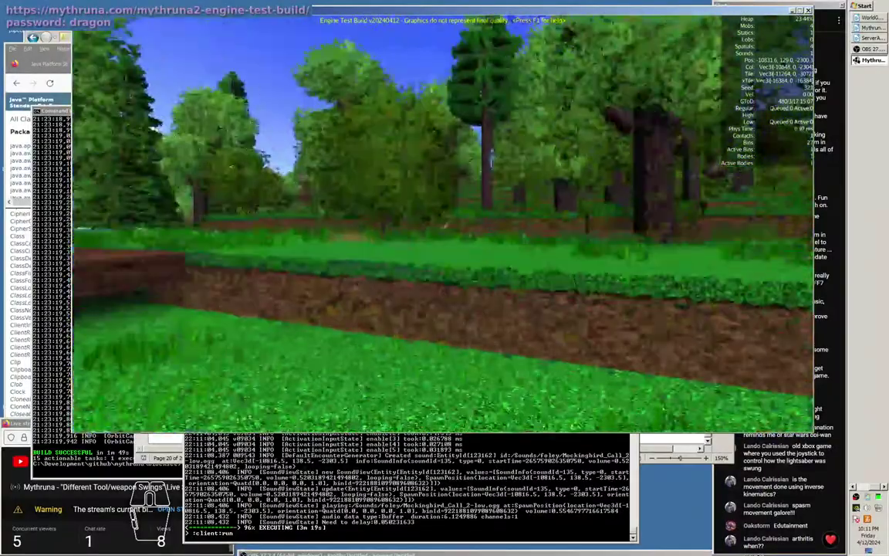
key("w")
left_click(443, 224)
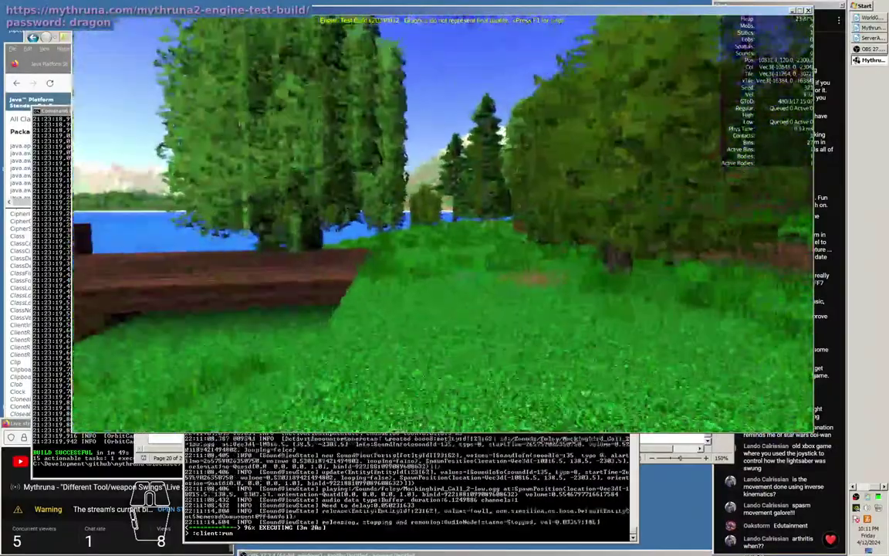
Swing the axe repeatedly while turning between the pier, the lake and the grassy bank to check the motion.
left_click(444, 224)
left_click(444, 223)
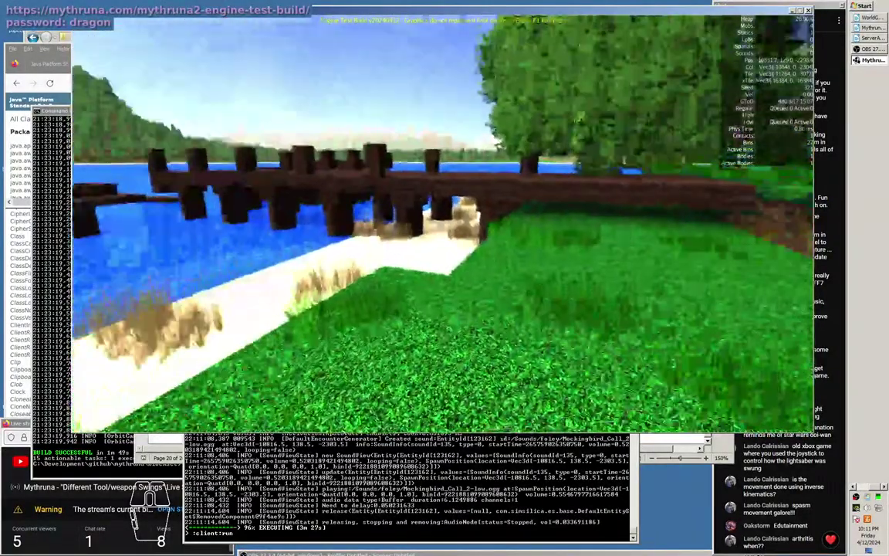
left_click(444, 224)
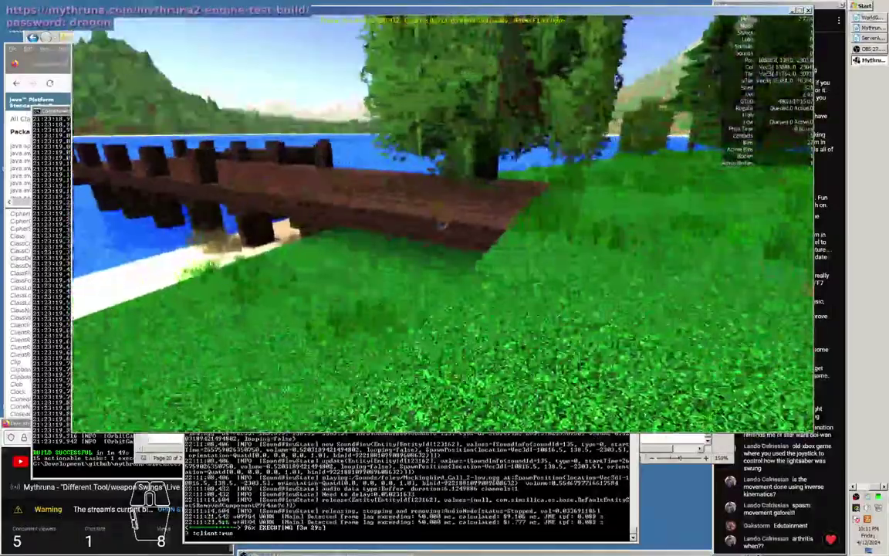
left_click(445, 223)
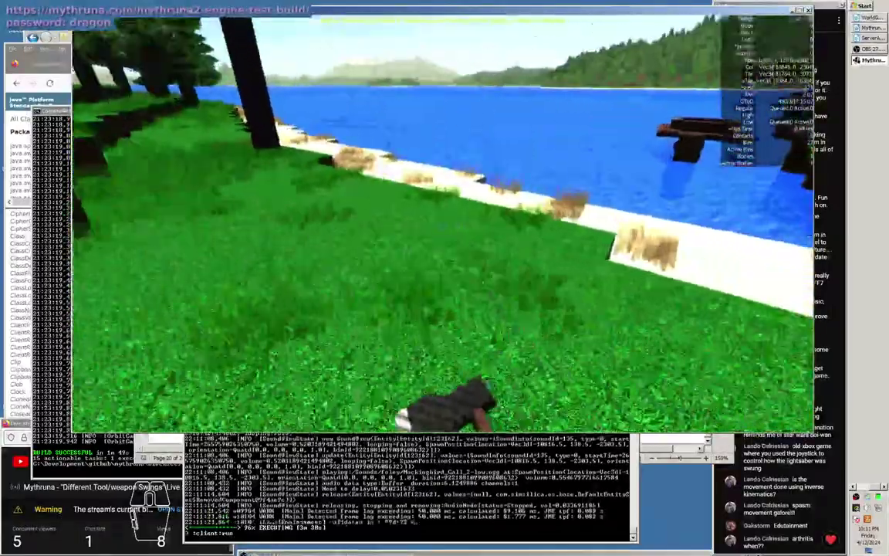
left_click(444, 224)
key("2")
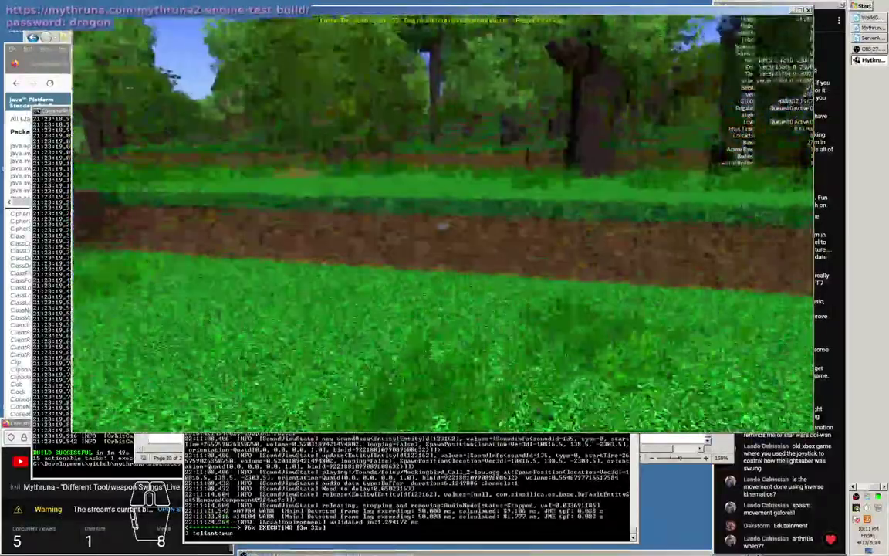
left_click(444, 224)
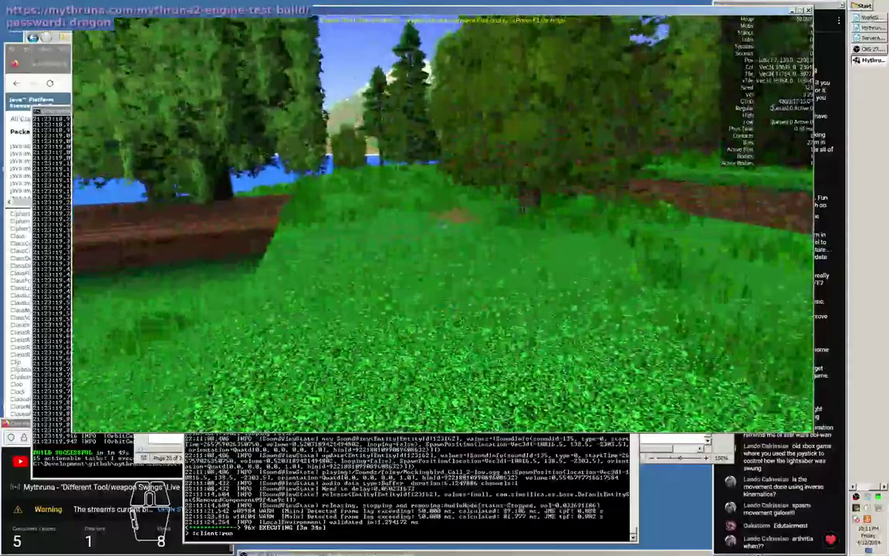
Walk forward along the grassy shore while swinging the axe and come to a stop facing the lake.
left_click(445, 224)
key("w")
left_click(442, 224)
left_click(442, 224)
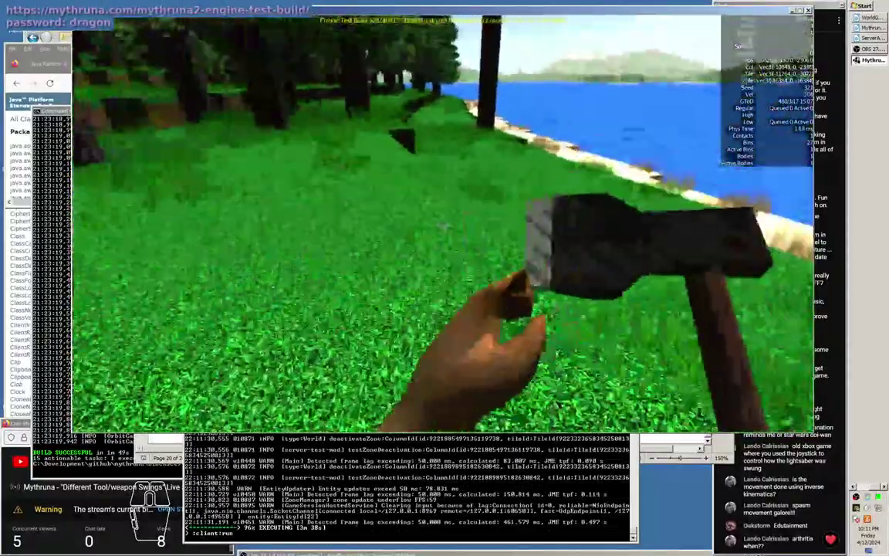
key("w")
left_click(443, 226)
left_click(442, 224)
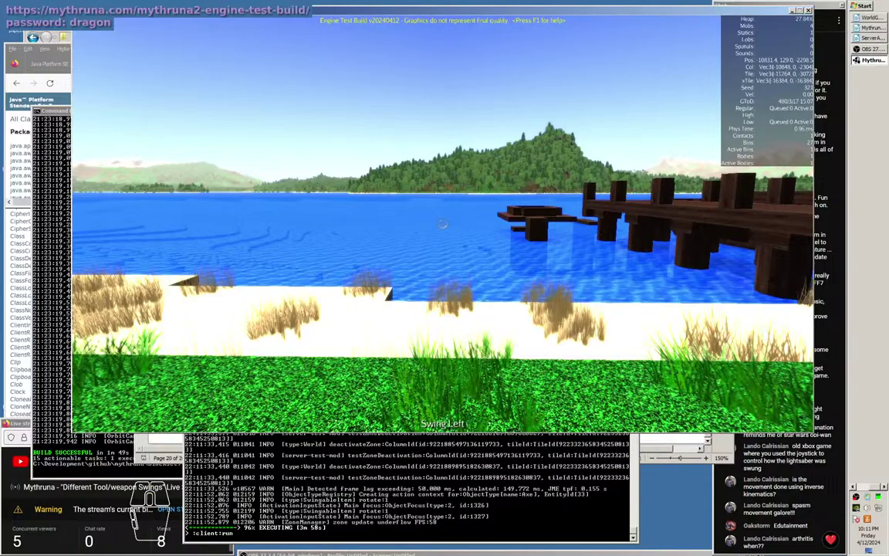
Test Swing Left while standing still facing the water, switch the axe to Swing Down and test it.
left_click(442, 224)
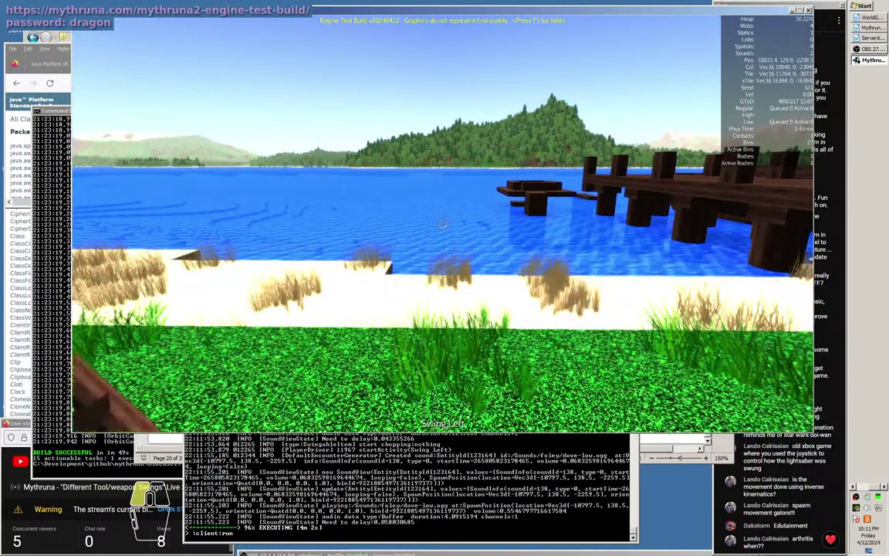
scroll(442, 224, "down", 1)
left_click(442, 224)
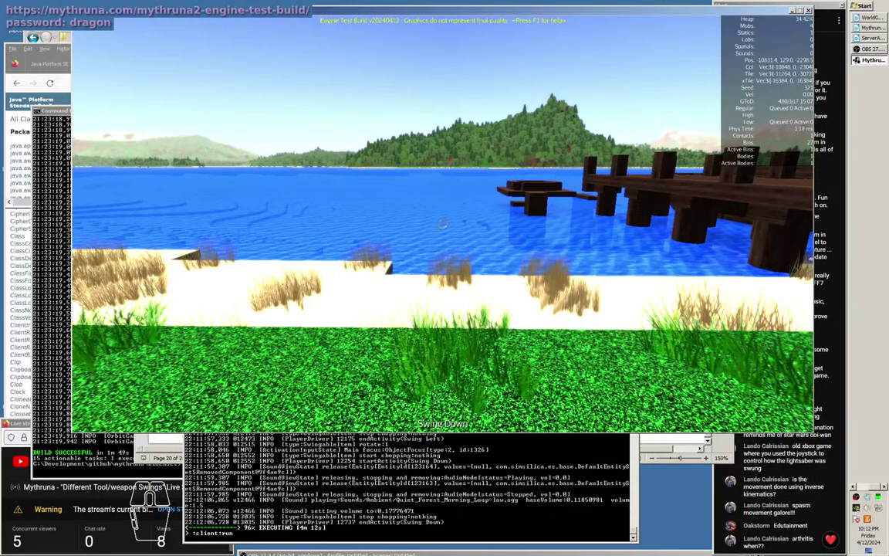
Check the Swing Down motion from the third-person view and return to first person.
key("v")
left_click(442, 224)
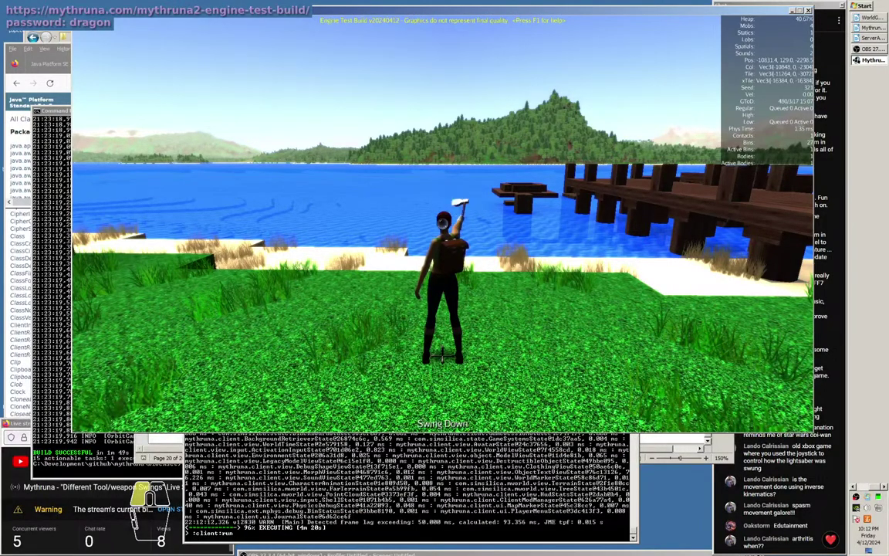
key("v")
Repeat the Swing Down motion many times in first person facing the lake to examine the axe's raised position and path.
left_click(443, 223)
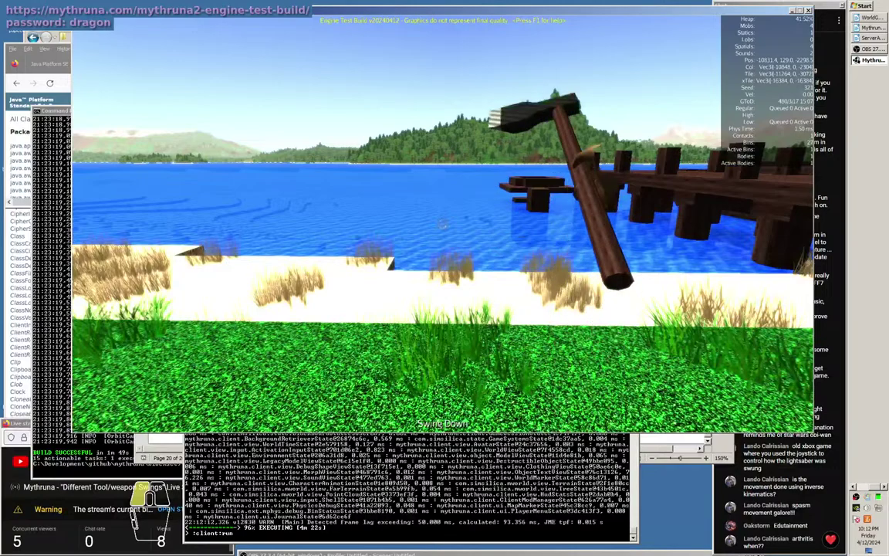
left_click(443, 224)
left_click(442, 224)
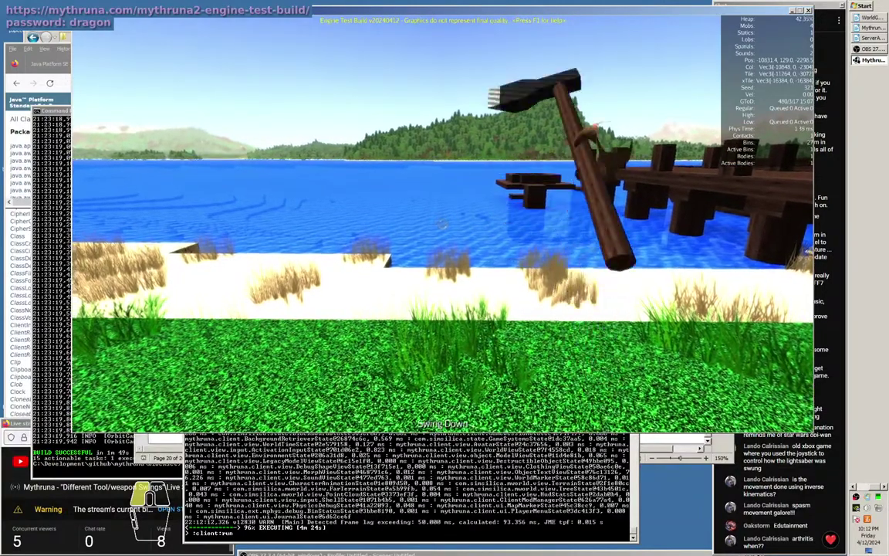
left_click(443, 224)
left_click(443, 224)
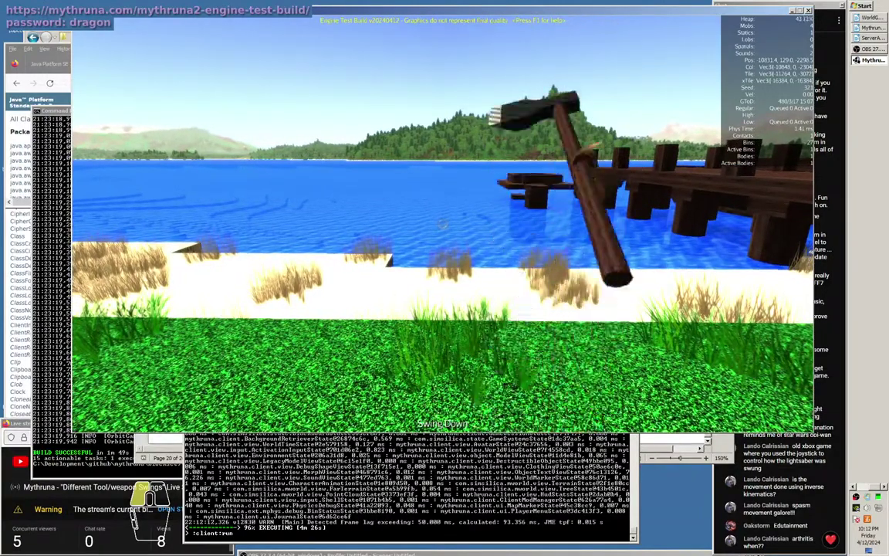
left_click(443, 224)
left_click(443, 224)
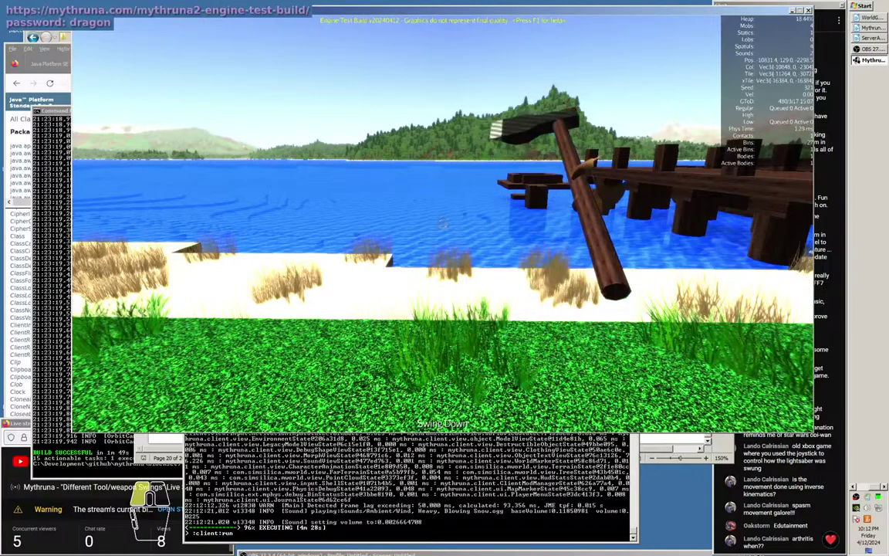
left_click(442, 224)
left_click(442, 224)
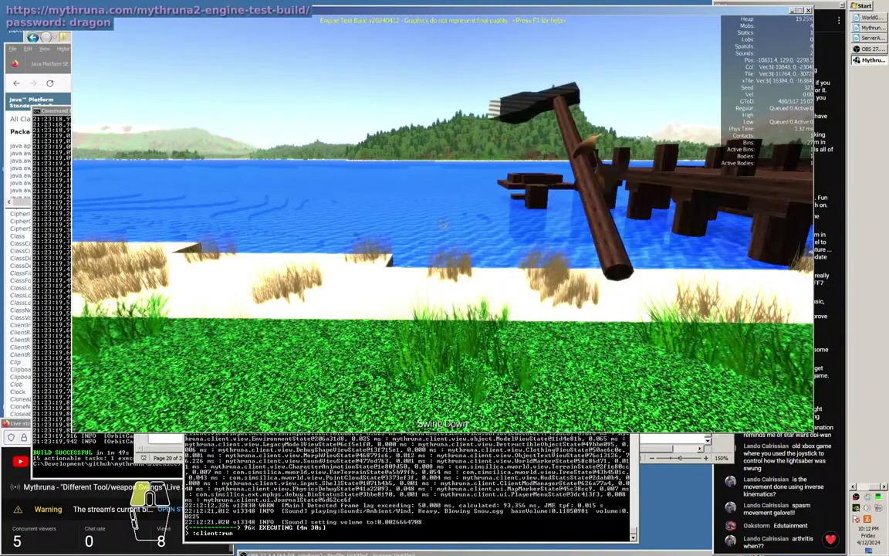
left_click(443, 224)
left_click(443, 224)
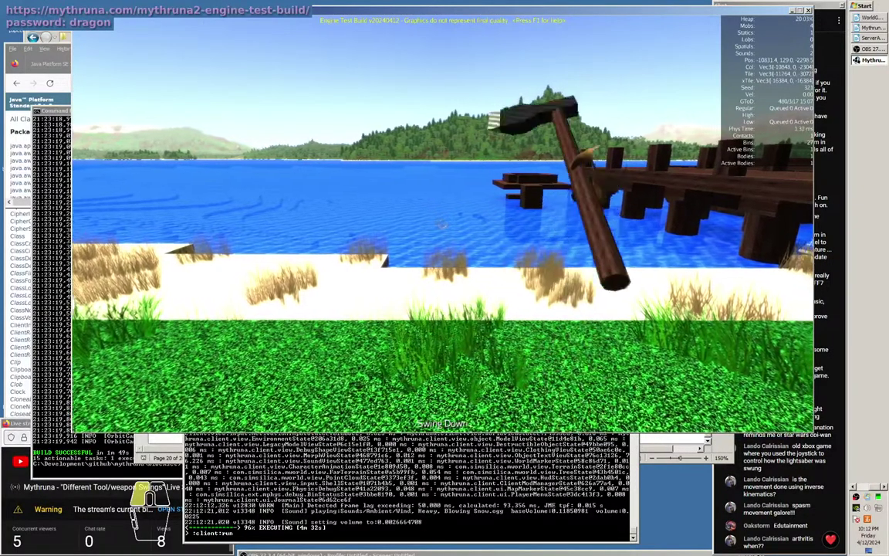
Exit the game and switch to SwingDownActivity.java in the code editor.
key("Escape")
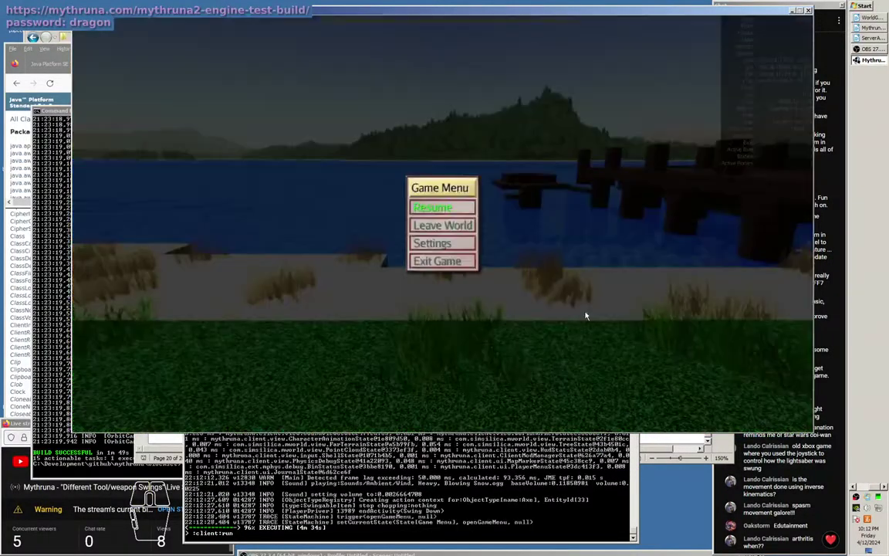
left_click(448, 263)
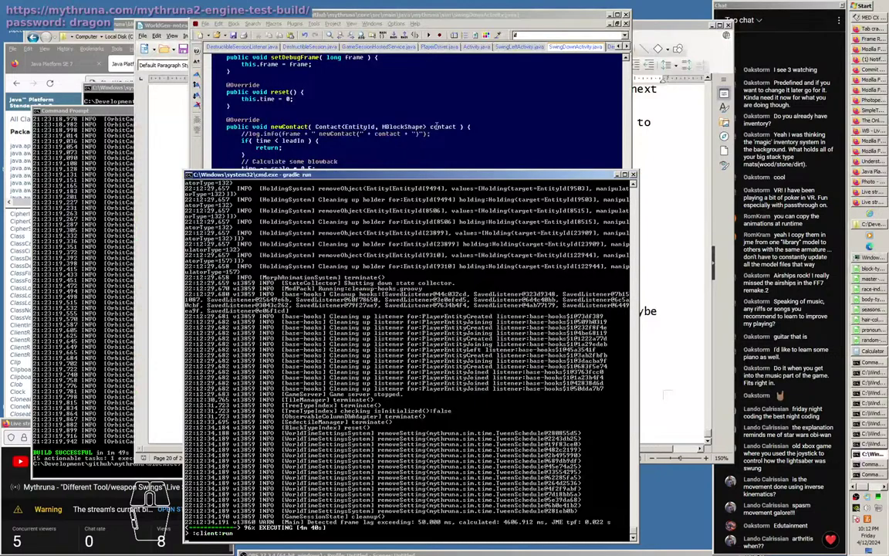
left_click(436, 126)
Set the "Swing" mix in the update method's setMix call to 1.0 - y, matching the one in newContact.
left_click(337, 265)
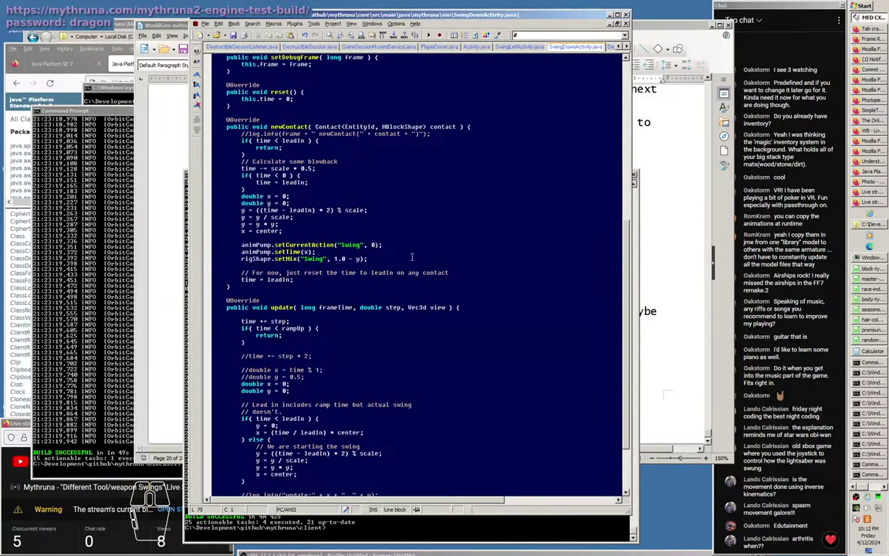
key("shift+Left")
key("shift+Left")
key("shift+Left")
key("shift+Left")
key("shift+Left")
key("shift+Left")
key("shift+Left")
left_click(334, 363)
key("Down")
key("Down")
key("Down")
key("Down")
key("Down")
key("Down")
key("Down")
key("Down")
key("Down")
key("Down")
key("Down")
key("Down")
key("Down")
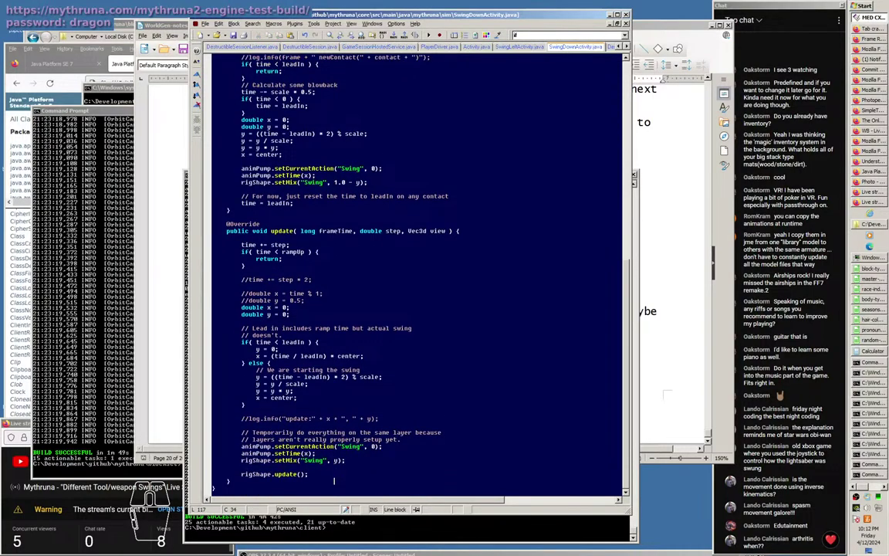
key("Up")
key("shift+End")
type("1.0 - y);")
key("Up")
Set the center field of SwingDownActivity to 0.45.
scroll(411, 257, "up", 10)
left_click(327, 127)
type("5")
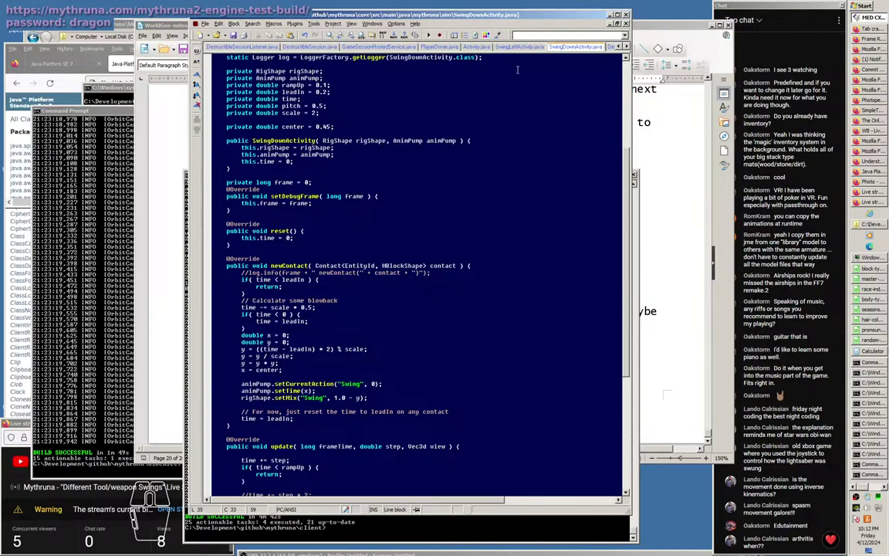
Rebuild and launch the Mythruna client with gradle run in the command prompt, accepting the display settings.
left_click(425, 538)
type("gradle run")
key("Return")
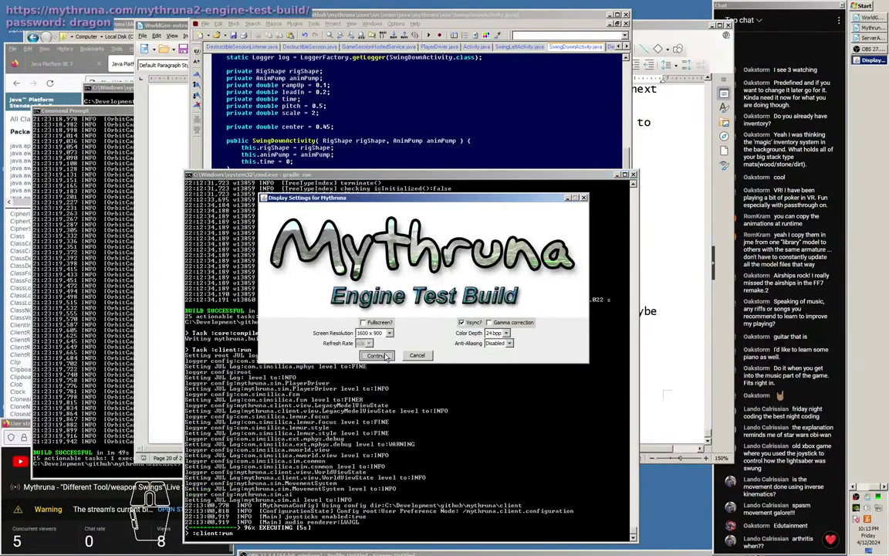
left_click(389, 355)
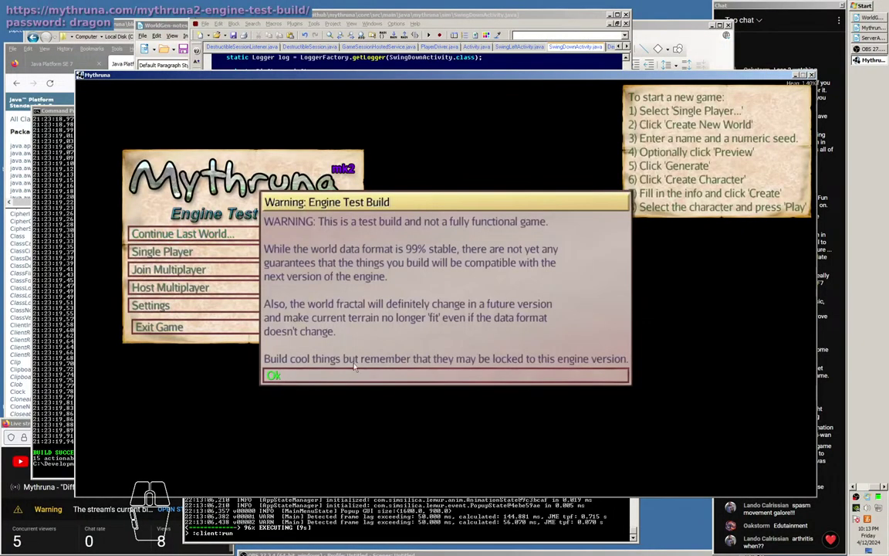
Dismiss the test build warning, continue the last world and move the game window to the top of the desktop.
left_click(325, 378)
left_click(193, 233)
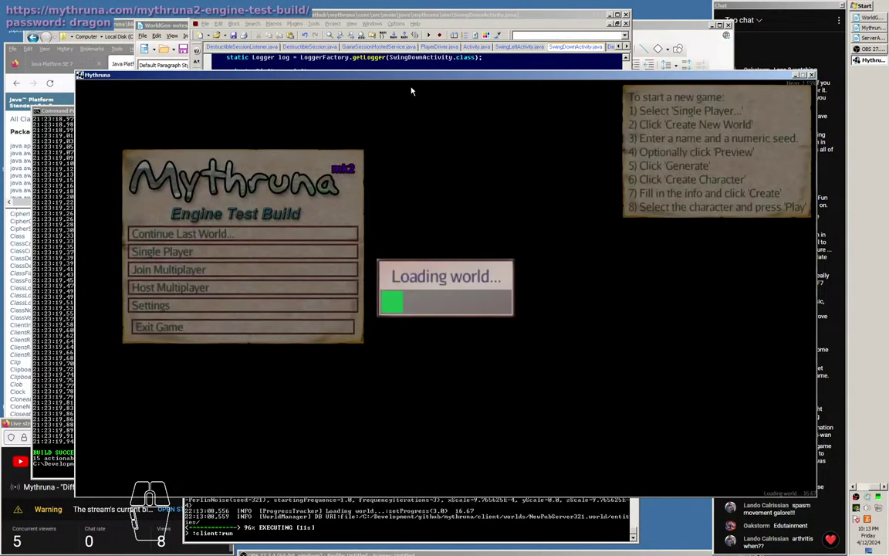
left_click_drag(408, 76, 411, 11)
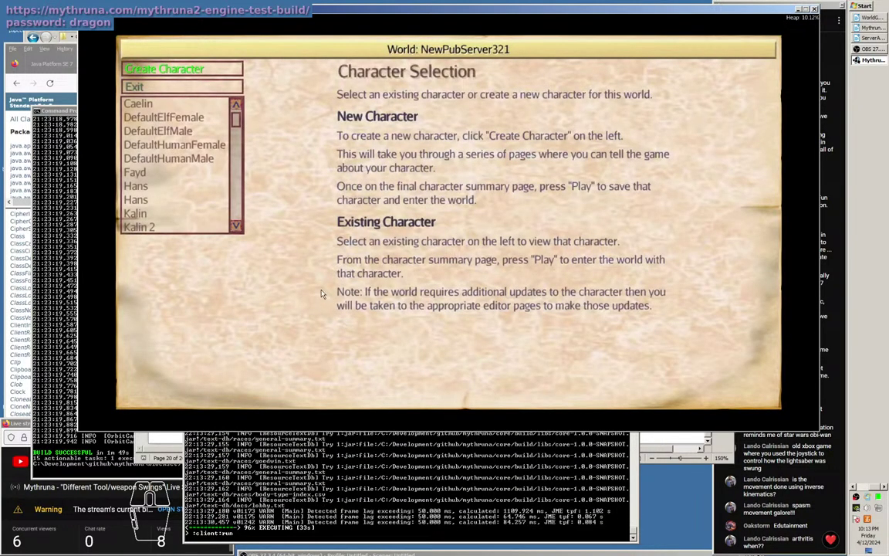
Enter the world as the character Fayd, then open the player inventory and dismiss it.
left_click(139, 172)
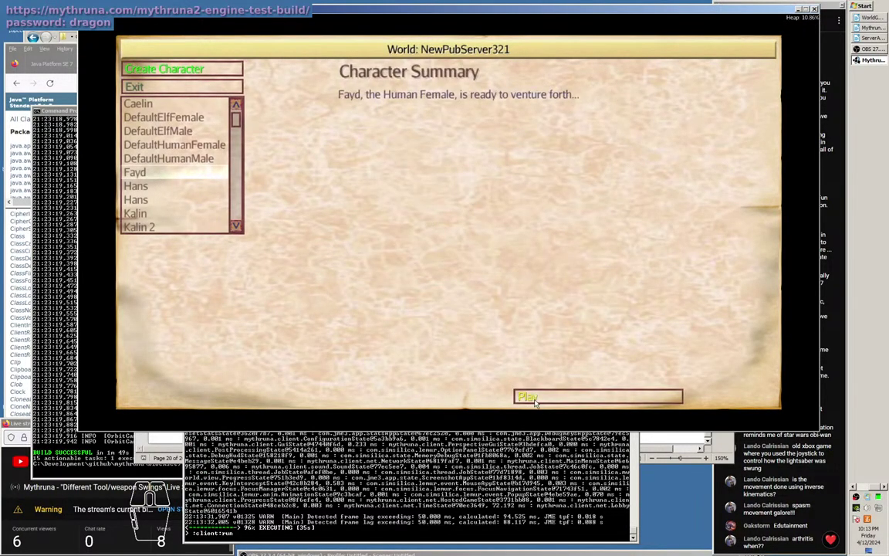
left_click(515, 395)
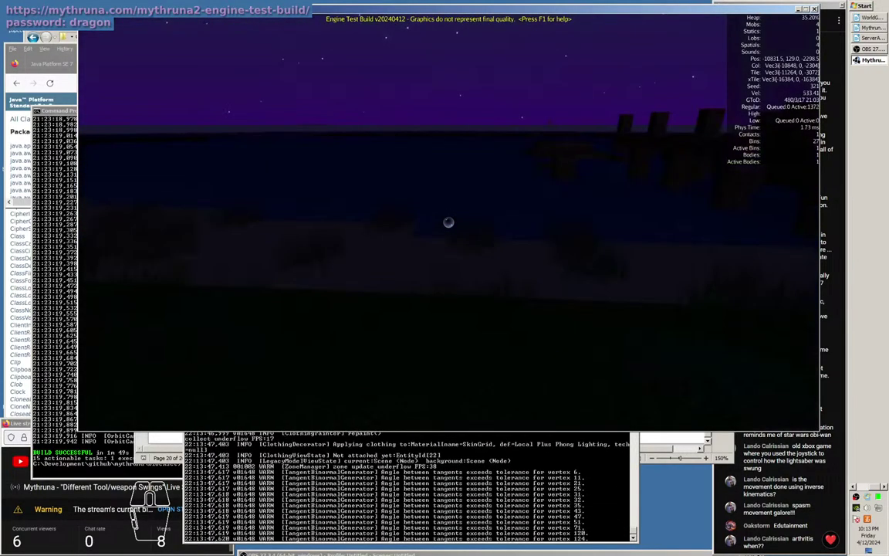
key("i")
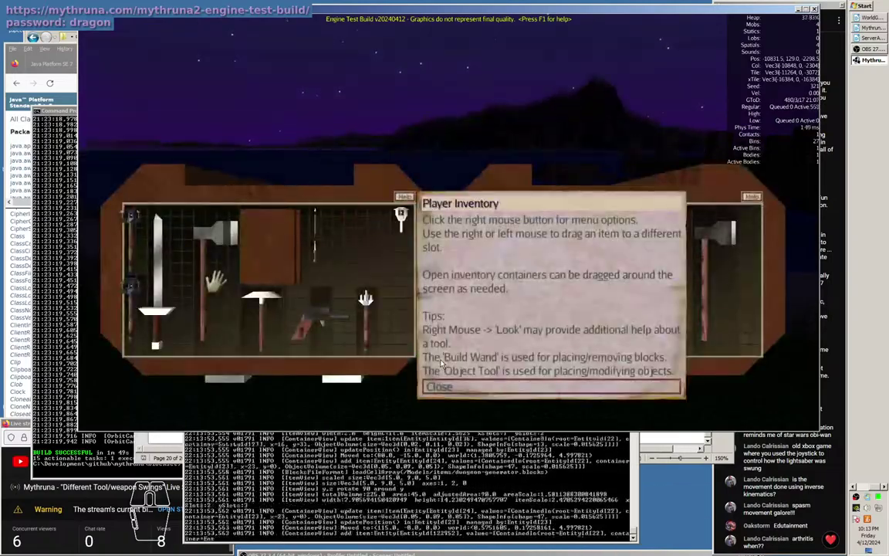
left_click(447, 393)
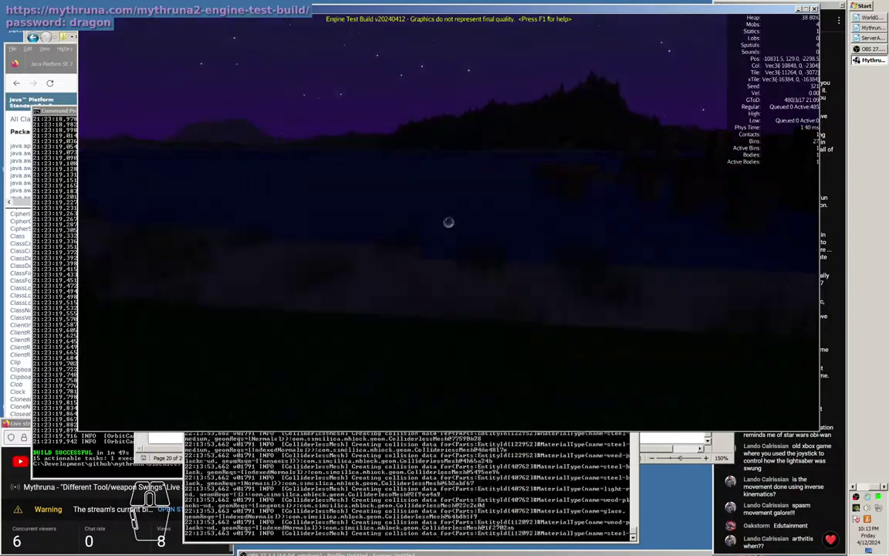
Set the world time back to hour 15 with the Time Debug controls and pause it.
key("F7")
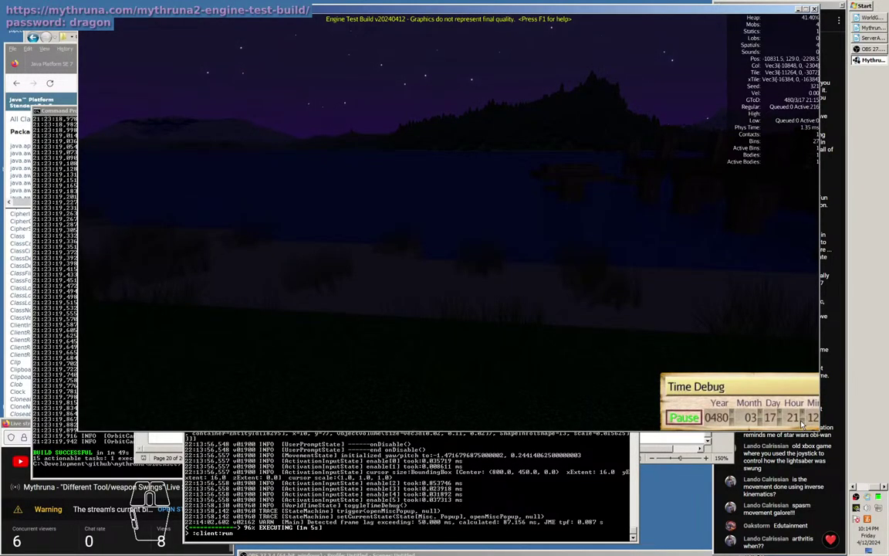
scroll(803, 423, "down", 3)
scroll(803, 424, "down", 3)
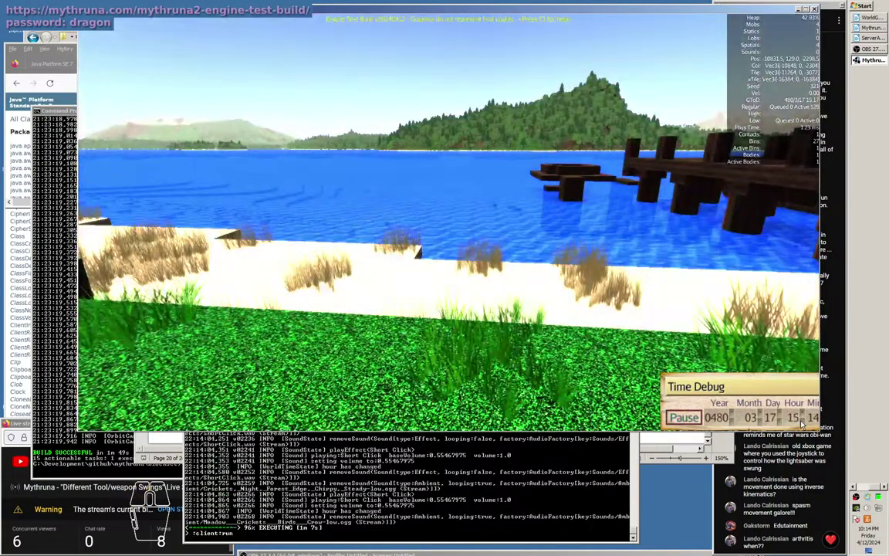
left_click(687, 418)
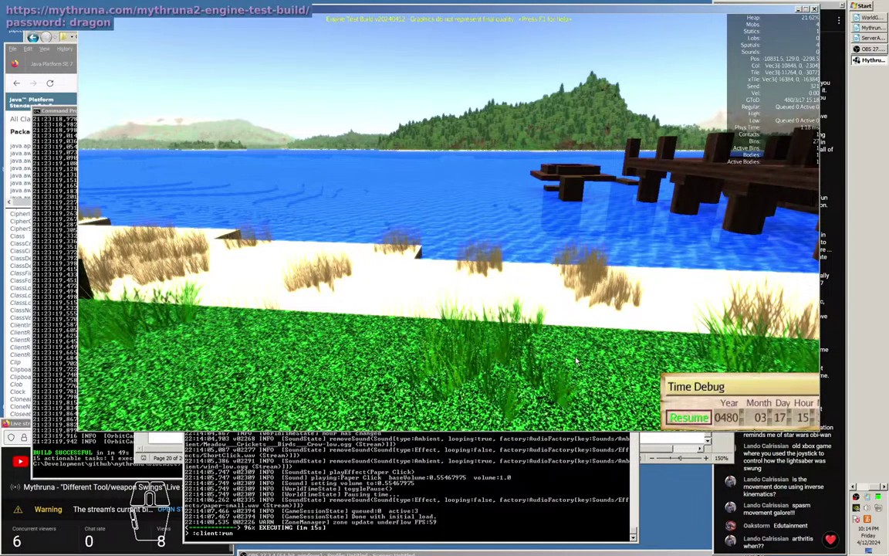
key("F7")
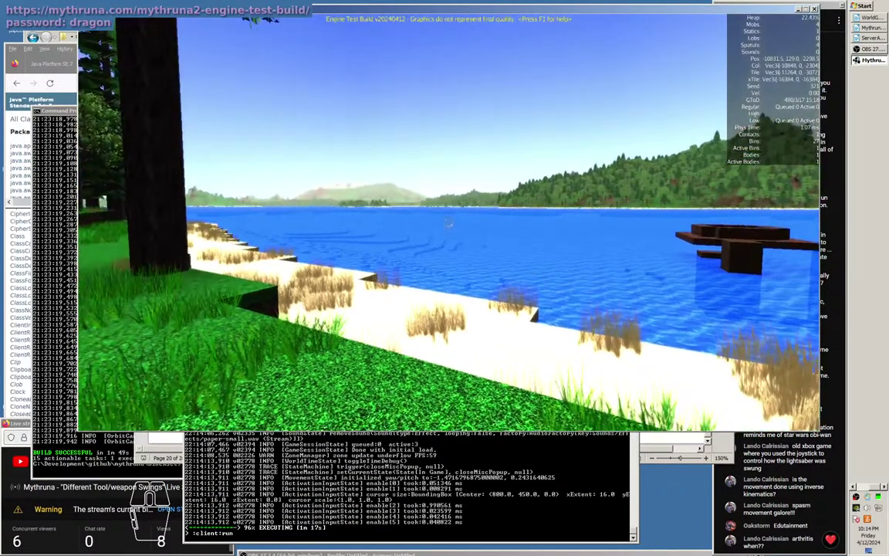
Walk around the grassy shore beside the dock and try using the held axe.
key("w")
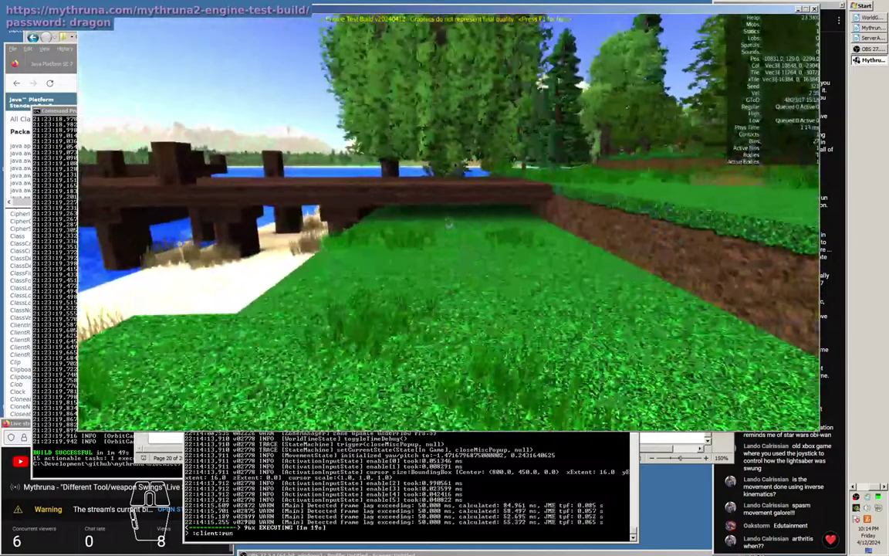
key("s")
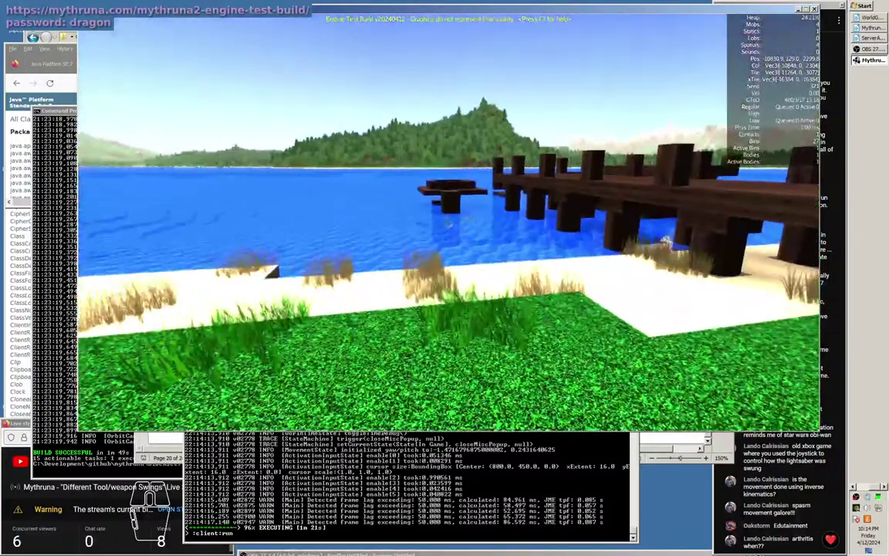
key("Right")
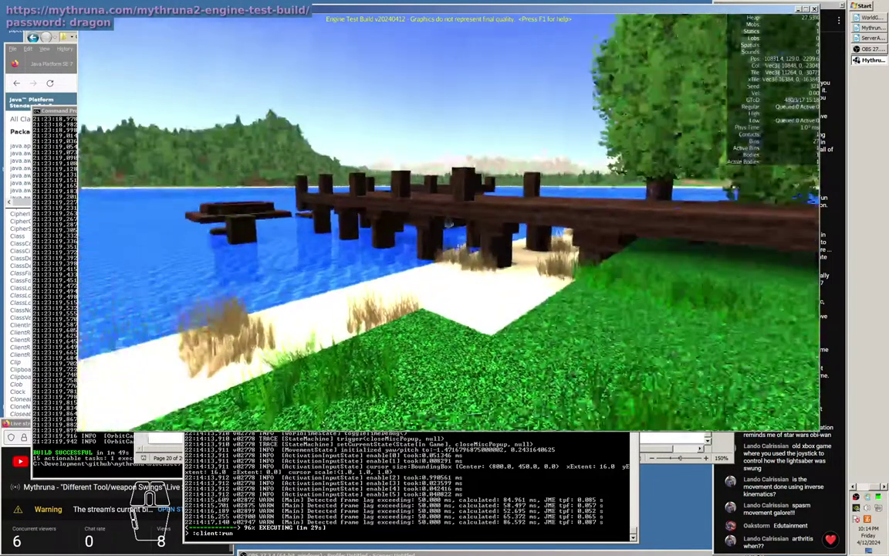
key("w")
left_click(449, 223)
left_click(449, 223)
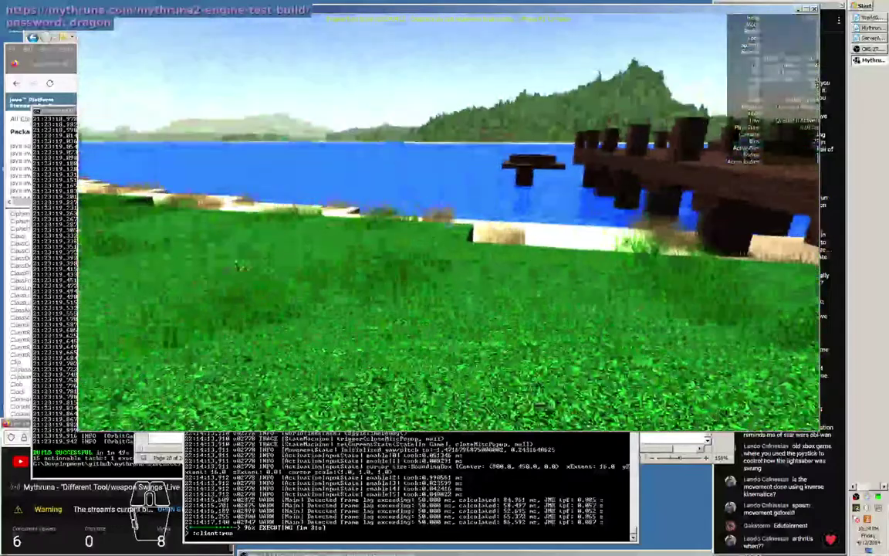
left_click(449, 223)
left_click(449, 224)
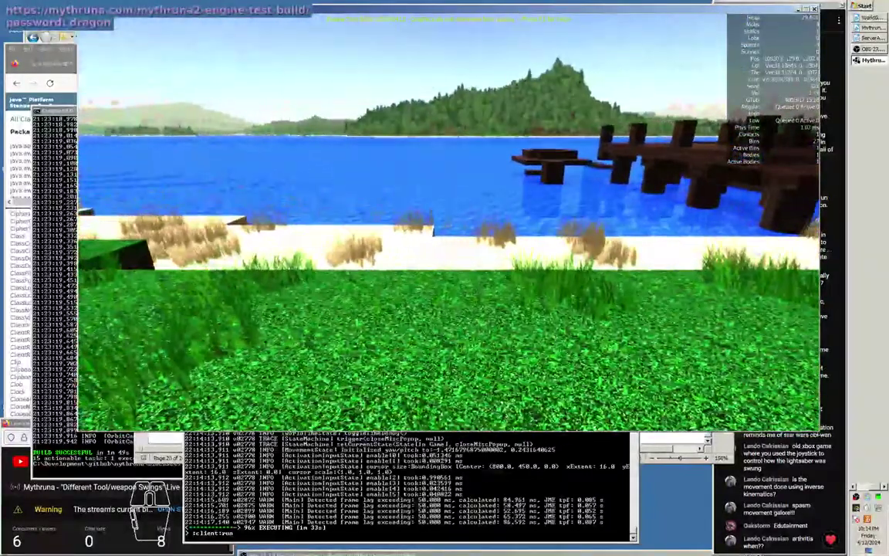
key("w")
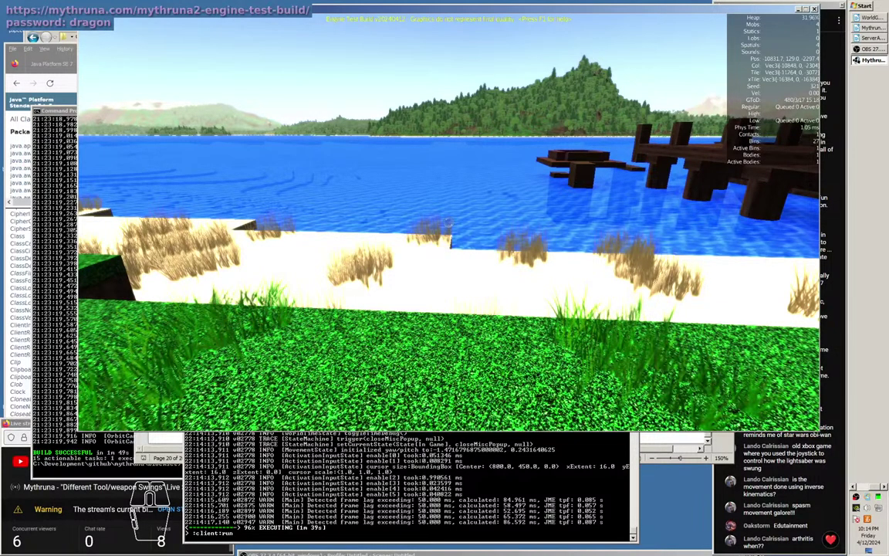
key("w")
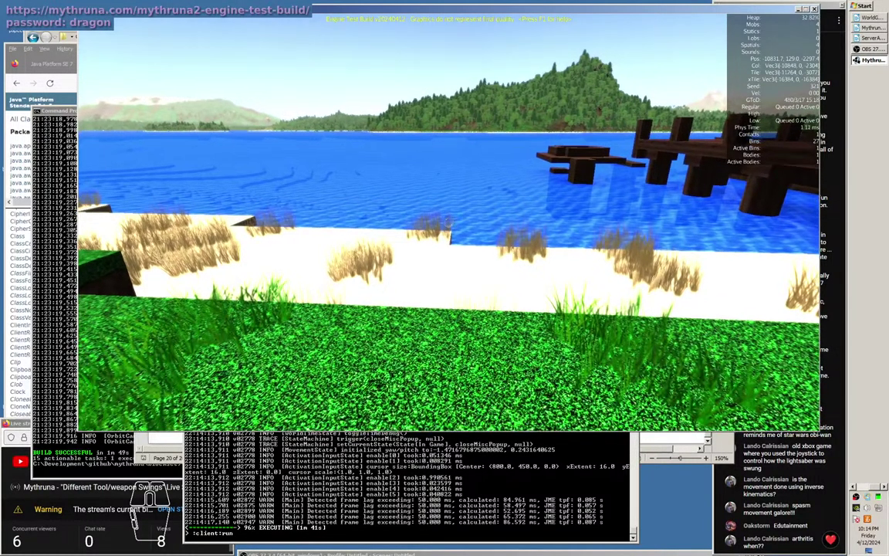
Select the axe's Swing Down action and test the swing facing the lake in first-person and third-person views.
key("Left")
key("Left")
key("Right")
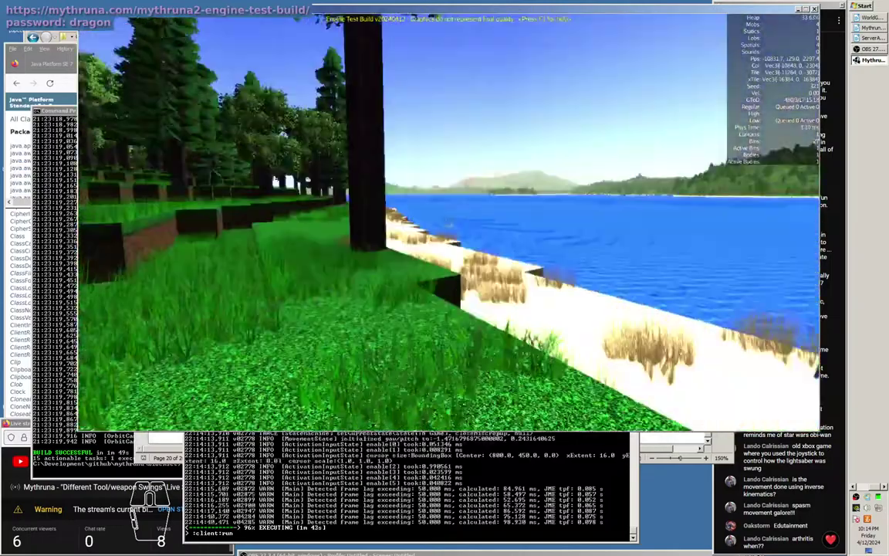
scroll(450, 223, "up", 1)
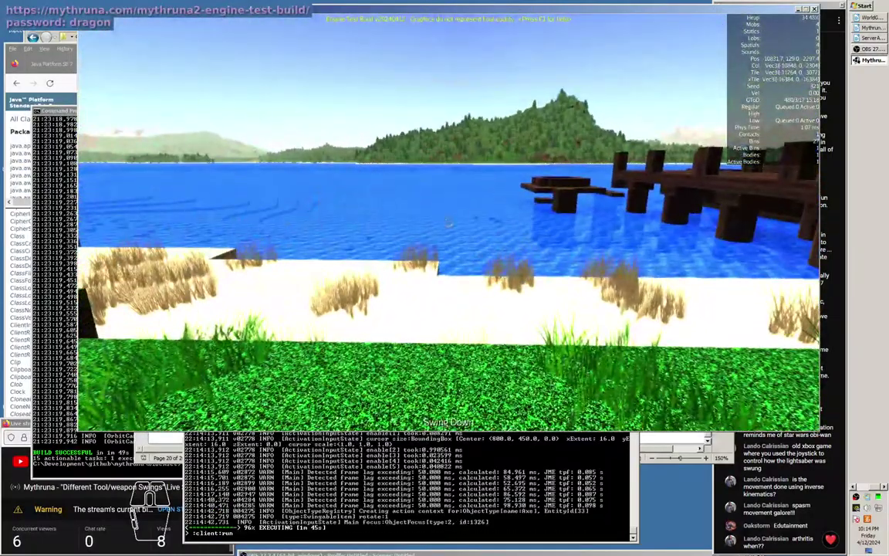
left_click(449, 223)
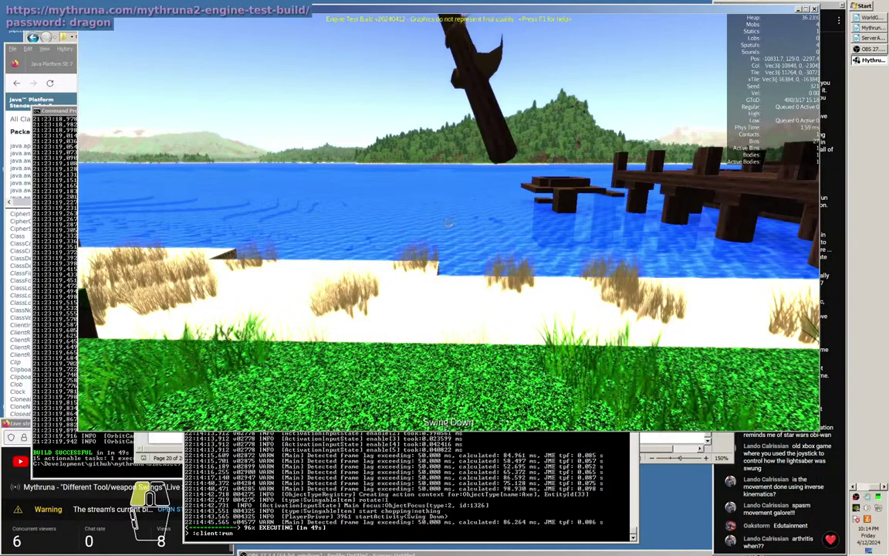
key("F5")
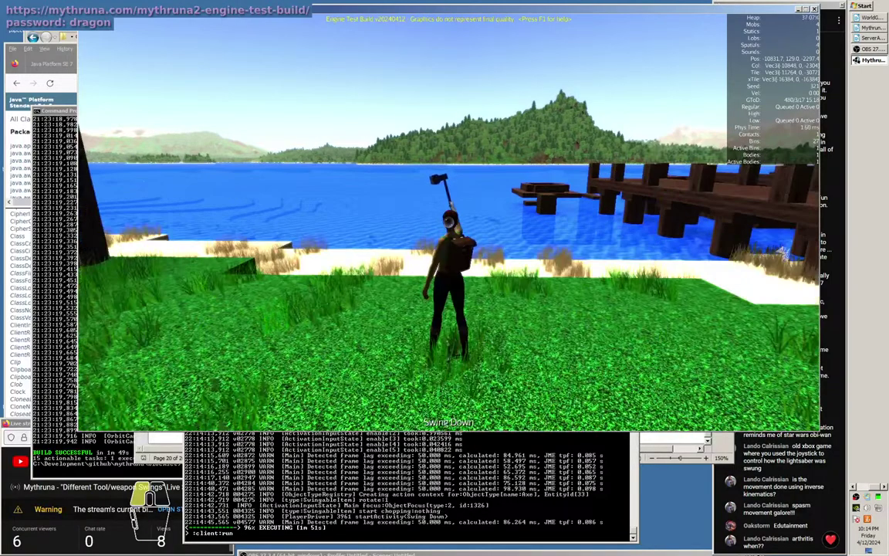
scroll(448, 223, "up", 2)
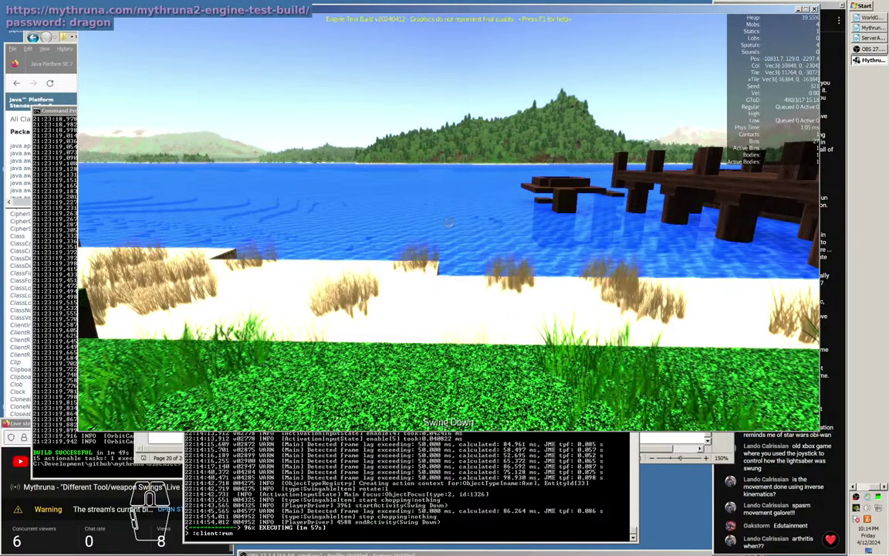
Equip the Sword from the inventory and test its Swing Down action facing the lake.
key("i")
right_click(159, 269)
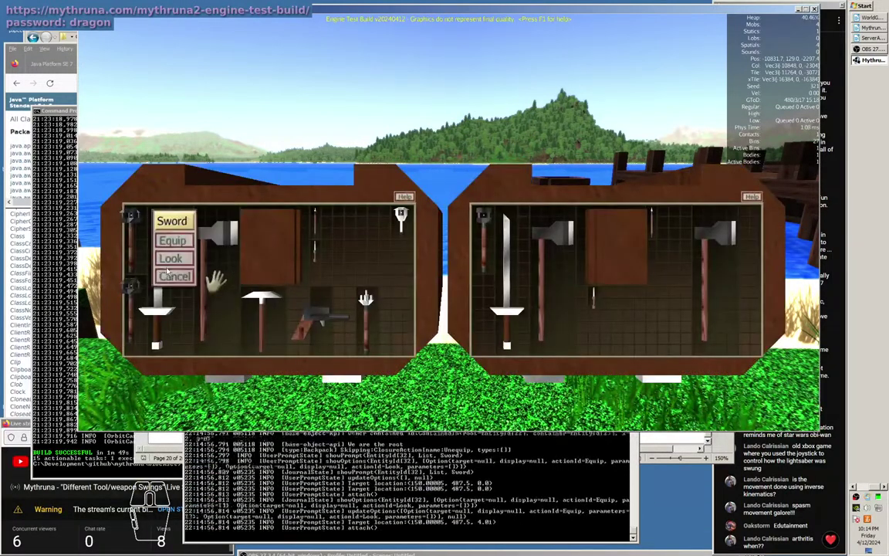
left_click(171, 240)
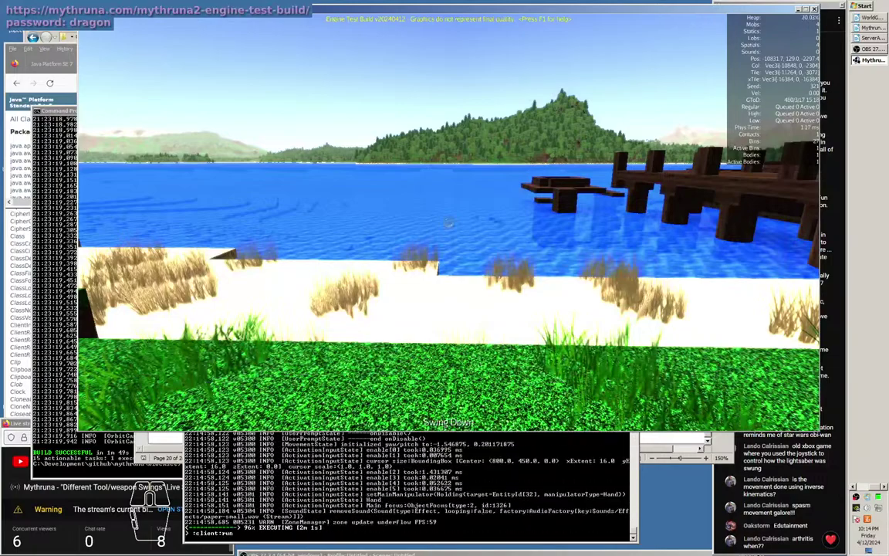
left_click(448, 222)
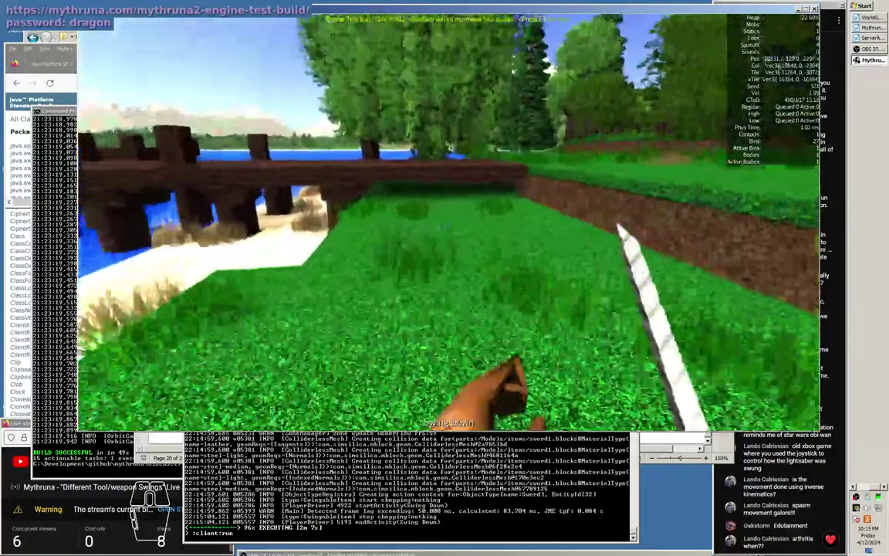
Walk to the wooden dock and chop a gap through its planks with the sword's Swing Down action.
key("w")
key("w")
left_click(449, 222)
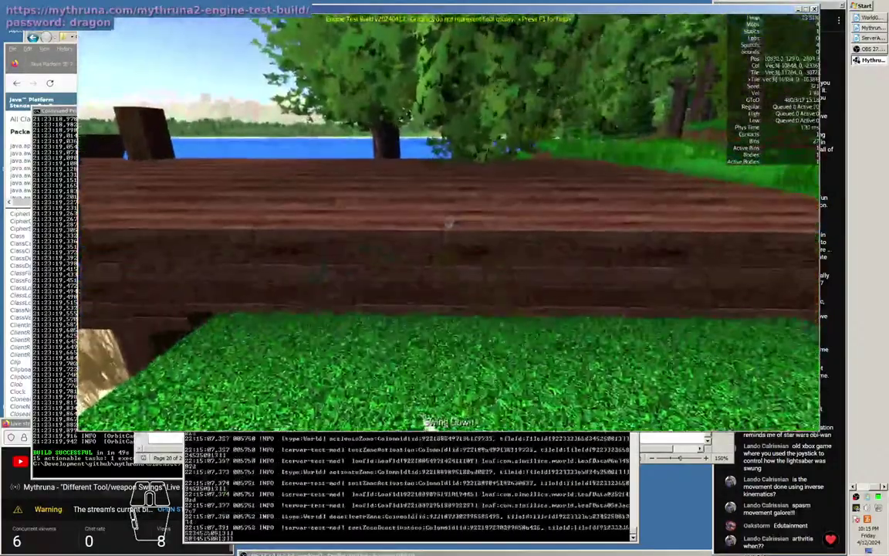
left_click(448, 223)
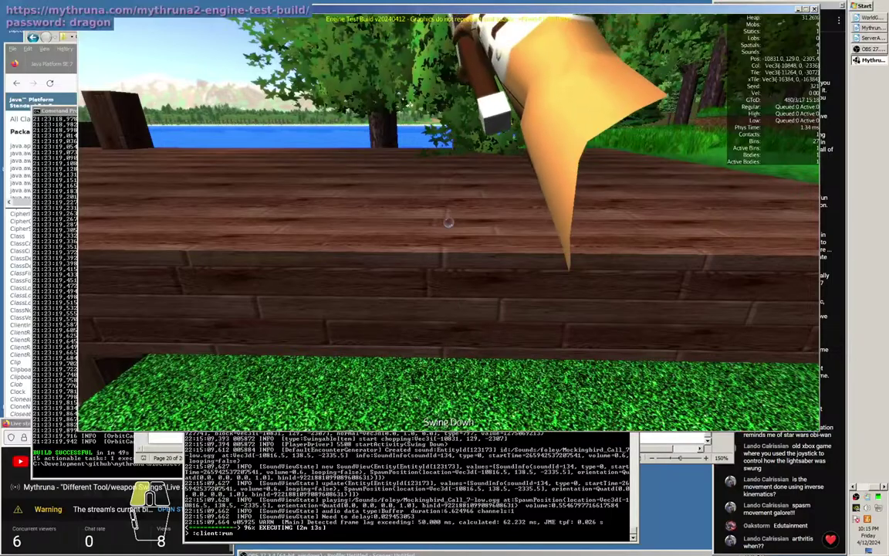
key("w")
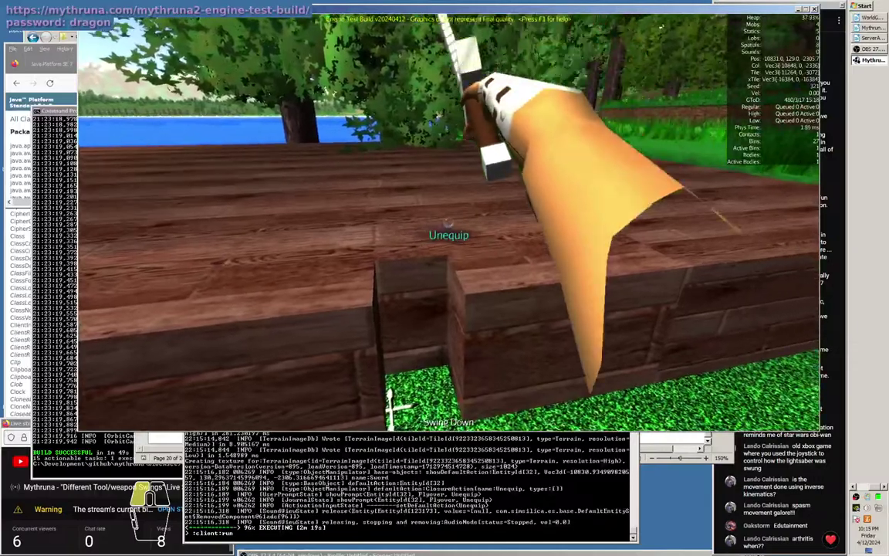
left_click(449, 224)
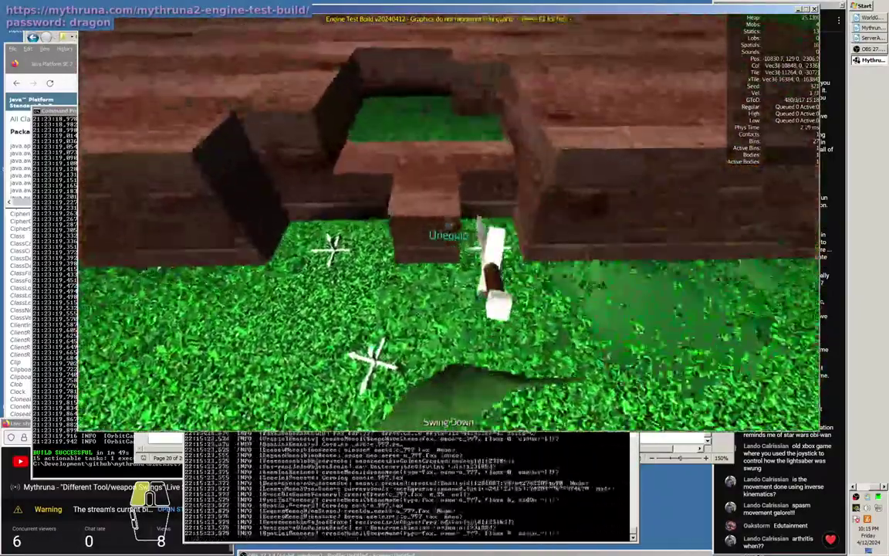
left_click(448, 225)
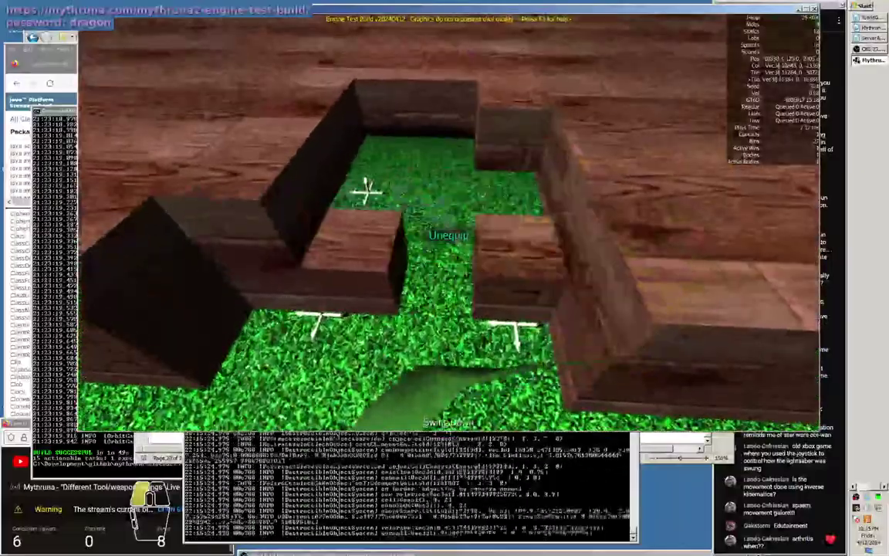
left_click(448, 225)
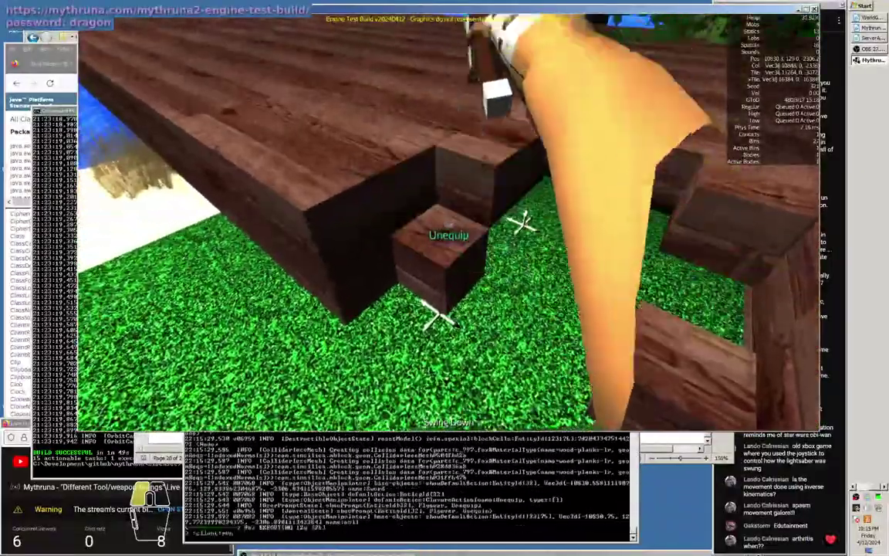
left_click(449, 225)
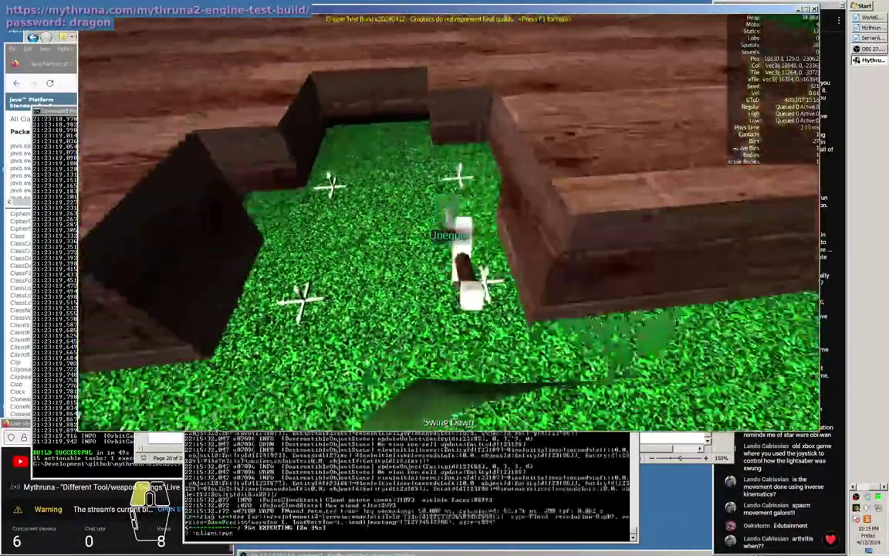
left_click(449, 225)
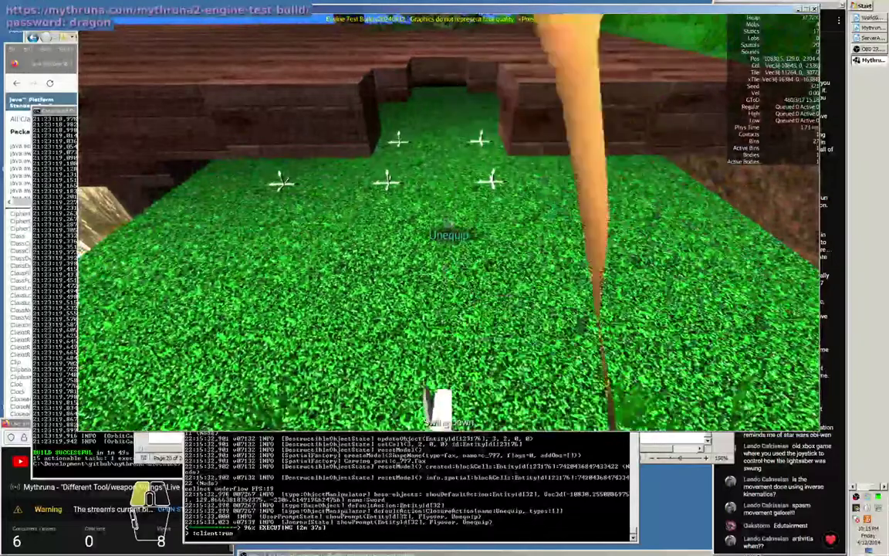
Examine the sword's downward swing in third-person view while turning the character around near the chopped dock.
key("F5")
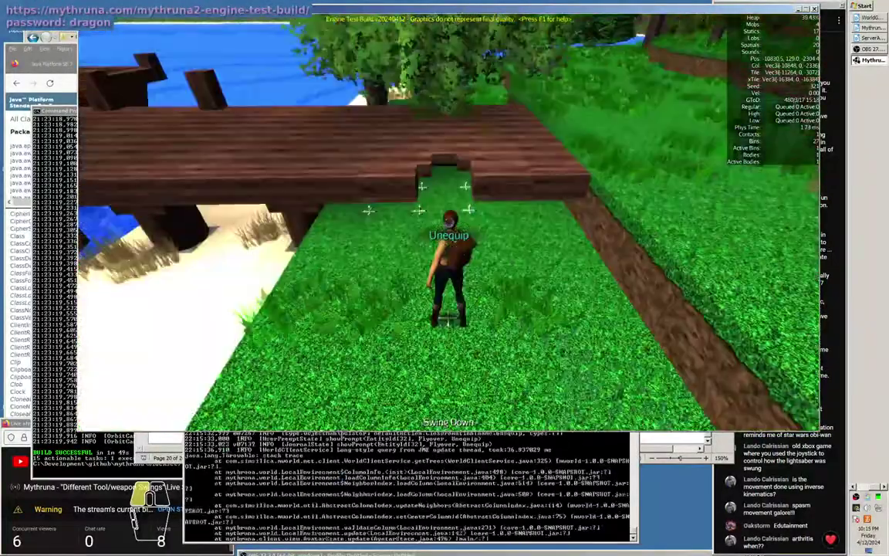
scroll(444, 232, "up", 2)
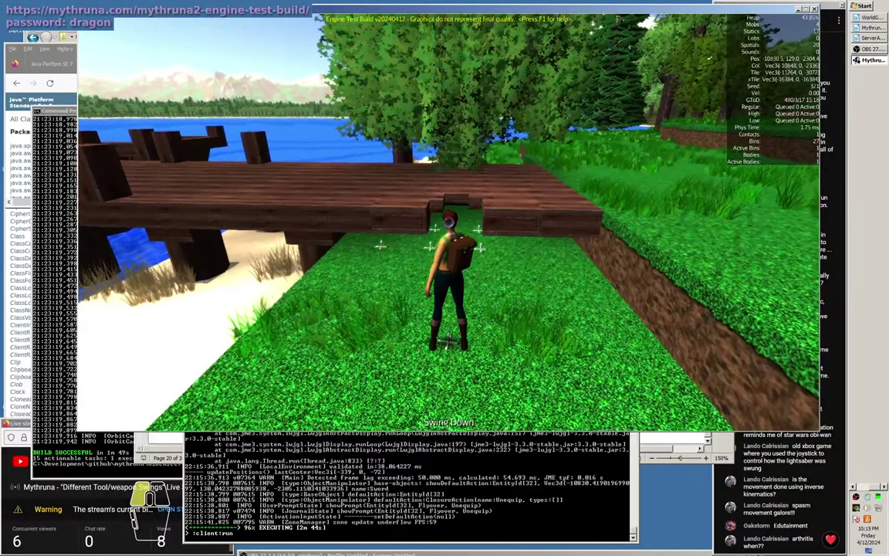
left_click(449, 223)
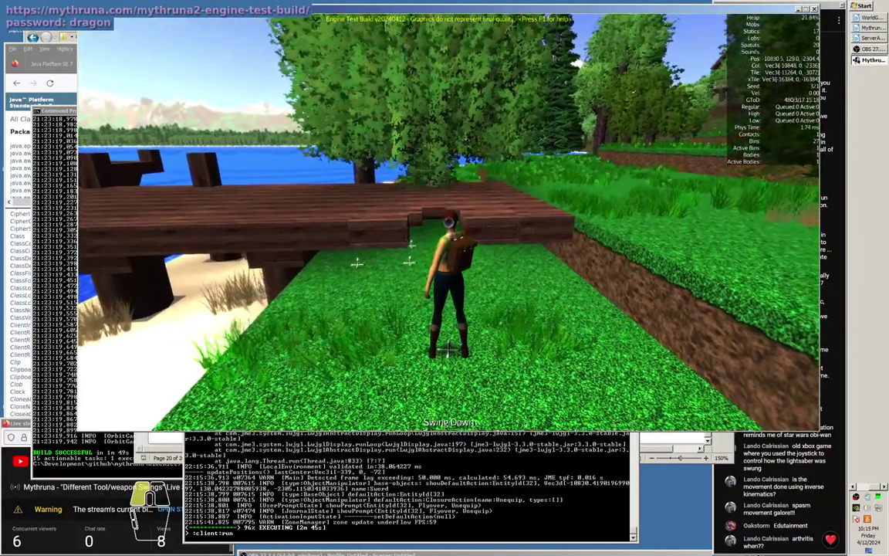
left_click(449, 222)
left_click(449, 222)
left_click(449, 222)
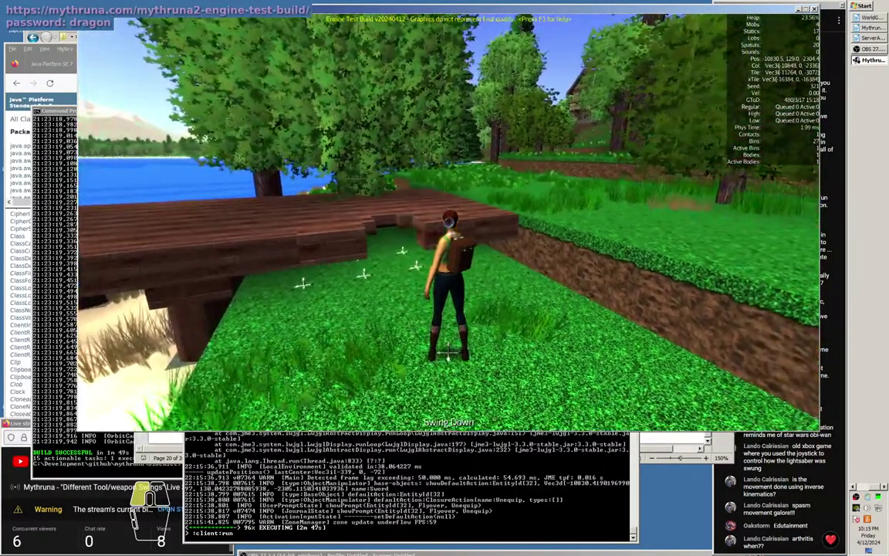
left_click(448, 223)
left_click(449, 222)
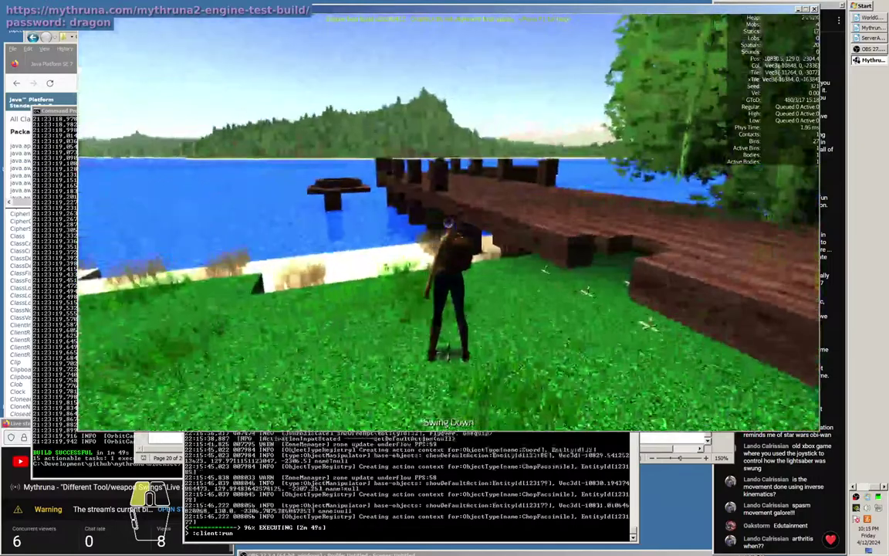
key("Right")
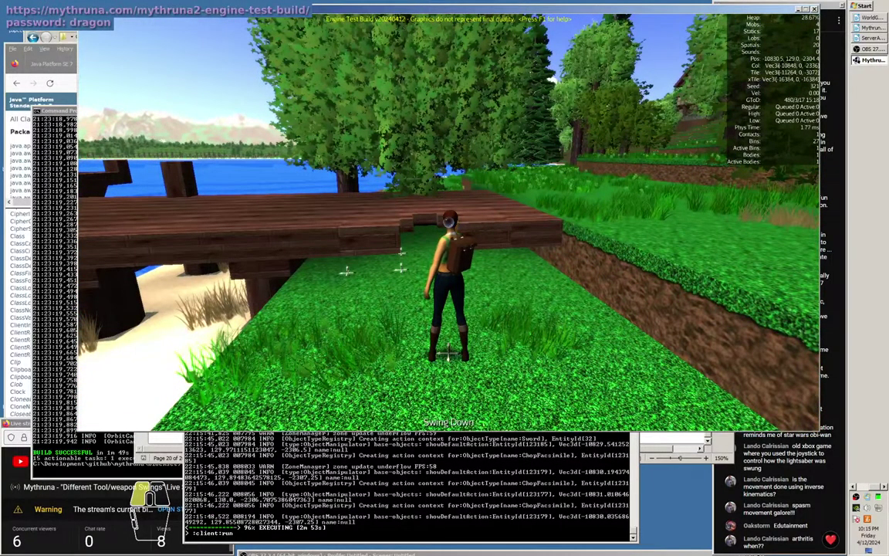
left_click(448, 223)
left_click(448, 222)
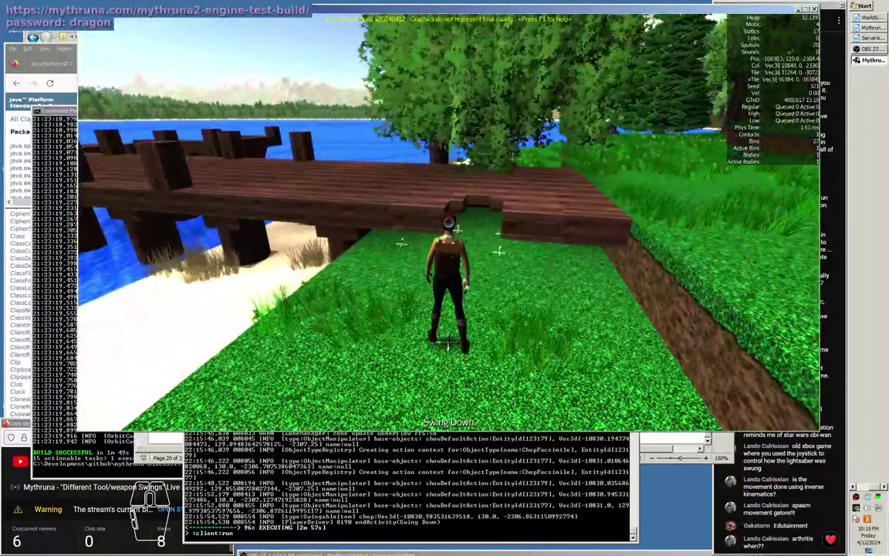
Equip the Pick-axe from the inventory and test its Swing Down action on the dock in third-person view.
key("i")
left_click(261, 299)
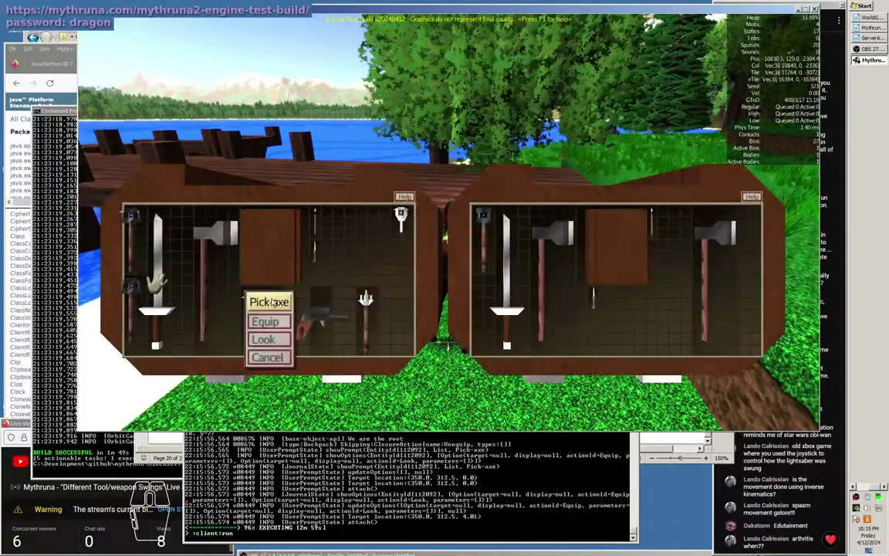
left_click(272, 322)
key("e")
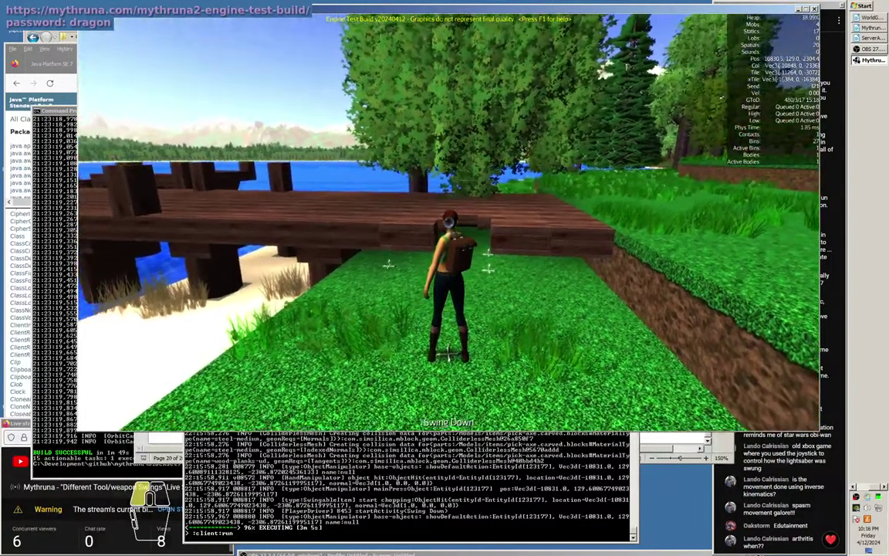
left_click_drag(449, 223, 449, 222)
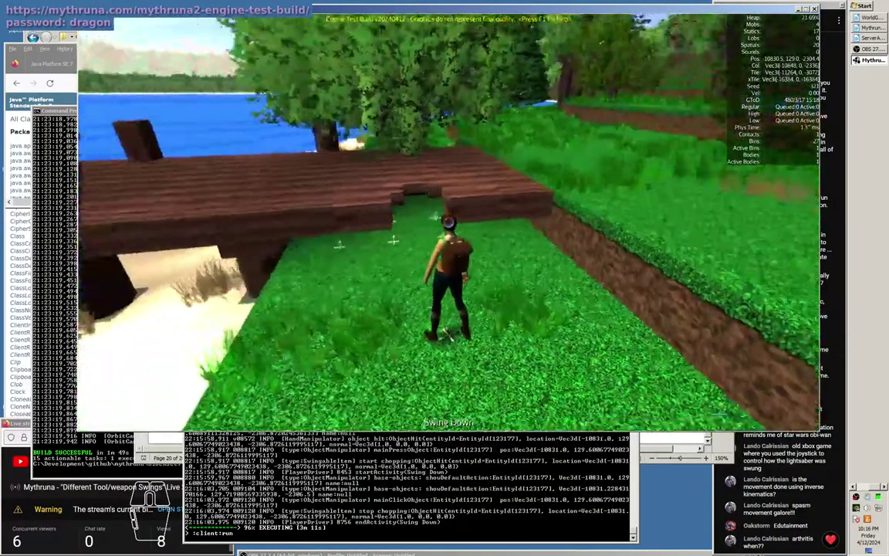
Walk back to the dock and chop the planks beside the gap with the pick-axe's Swing Down action.
key("w")
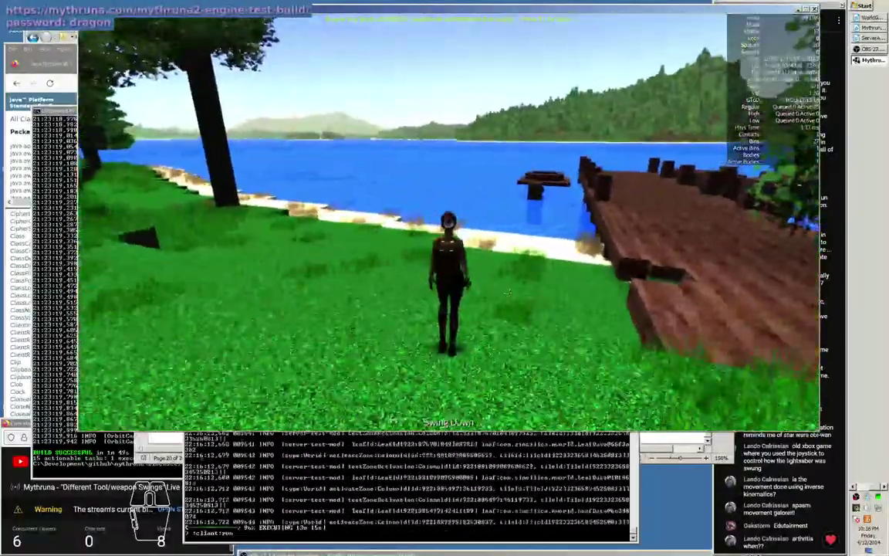
key("w")
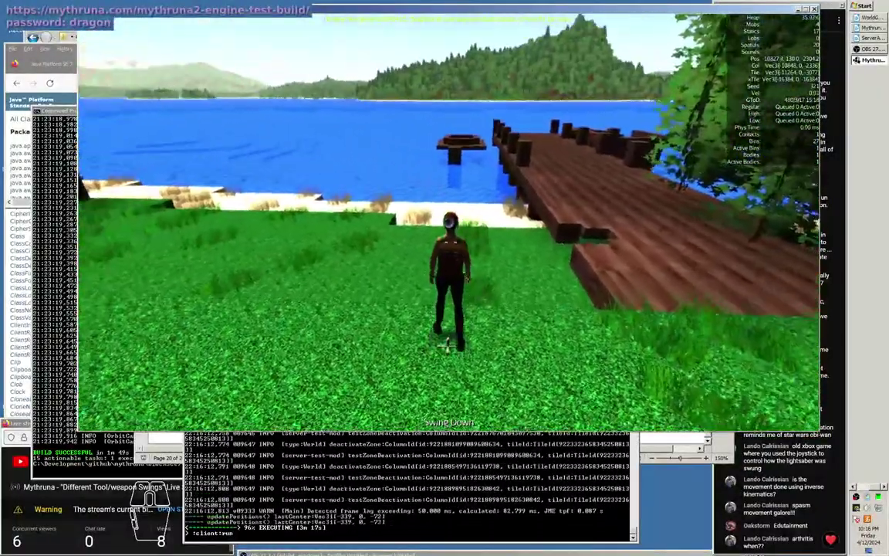
key("w")
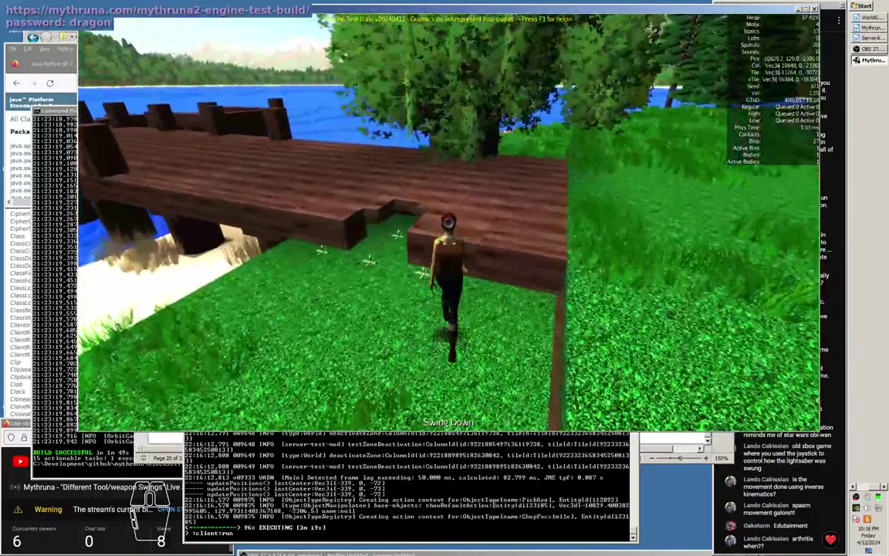
left_click(448, 222)
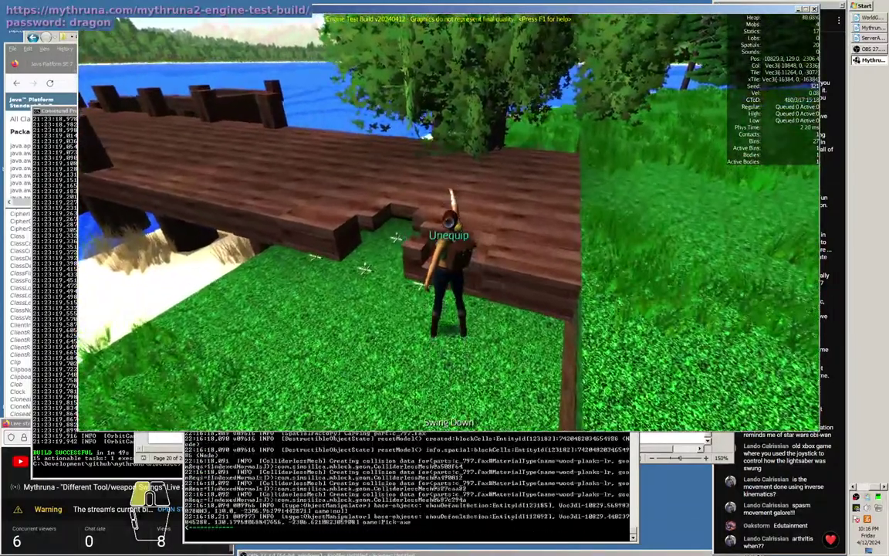
key("a")
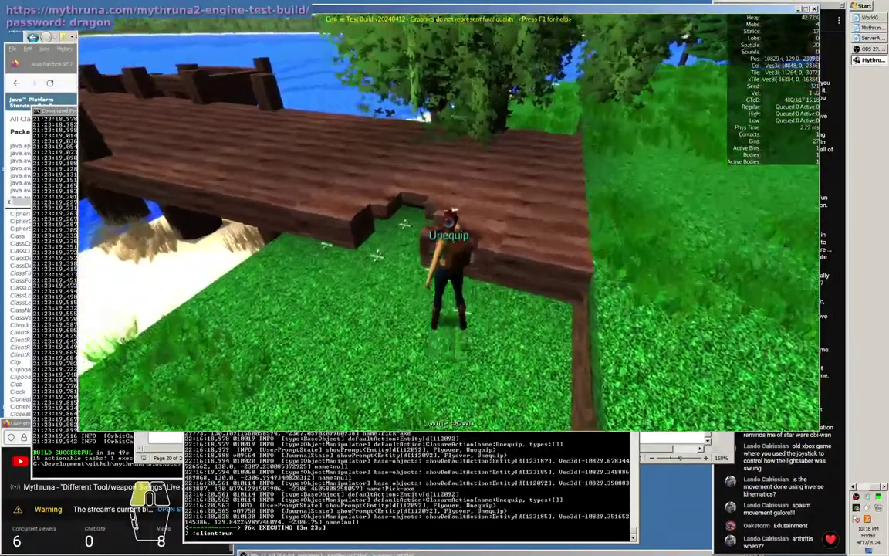
left_click(449, 223)
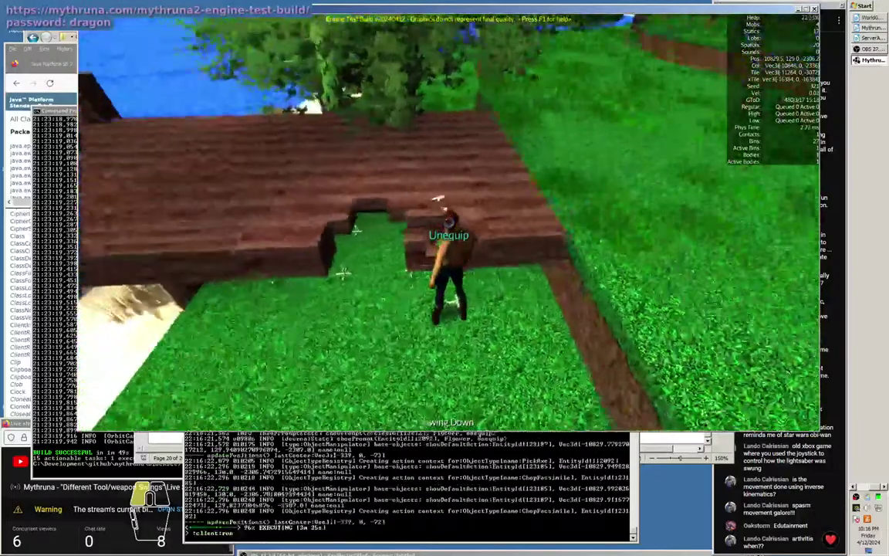
left_click(449, 223)
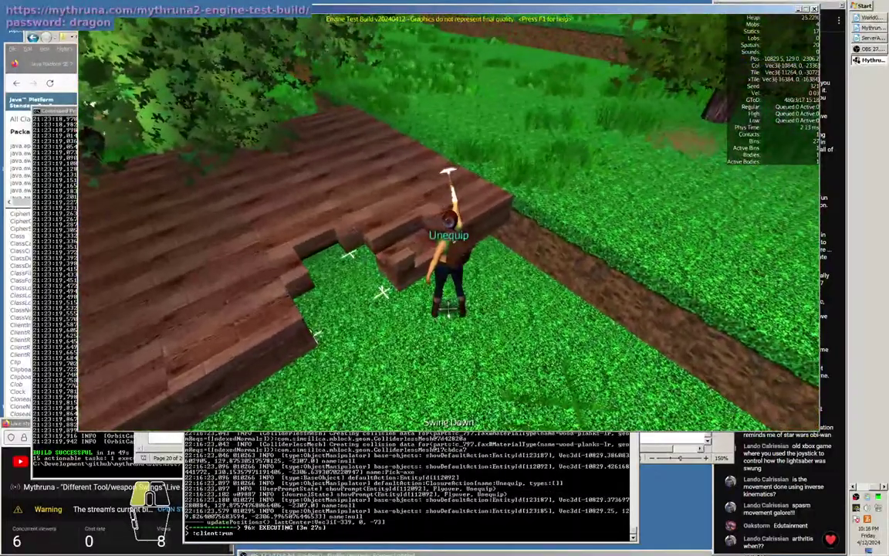
Widen the gap in the dock's planks with repeated downward pick-axe swings in third-person view.
left_click(448, 222)
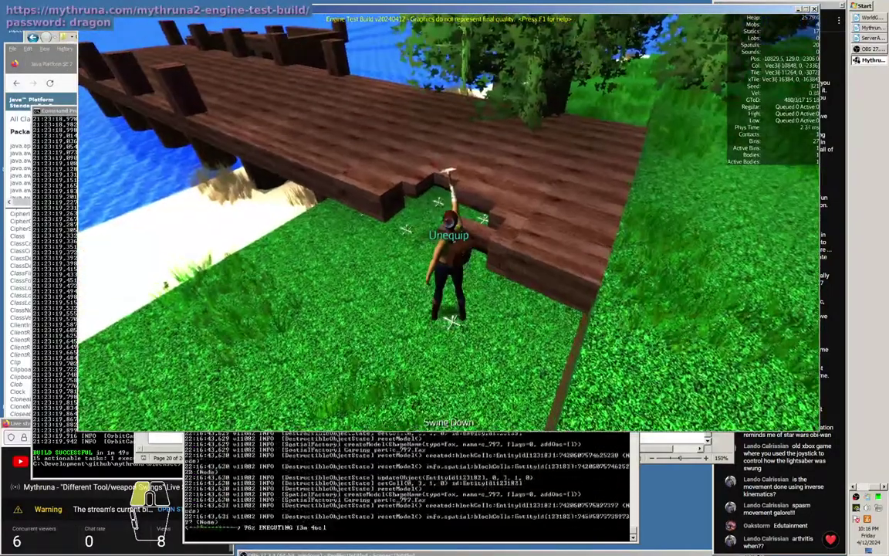
left_click(449, 222)
left_click(449, 221)
left_click(449, 221)
left_click(448, 221)
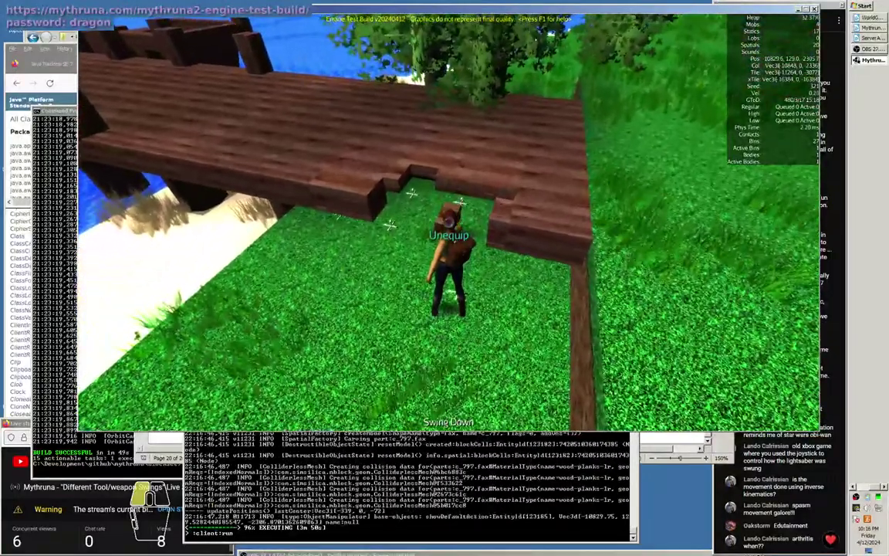
left_click(448, 221)
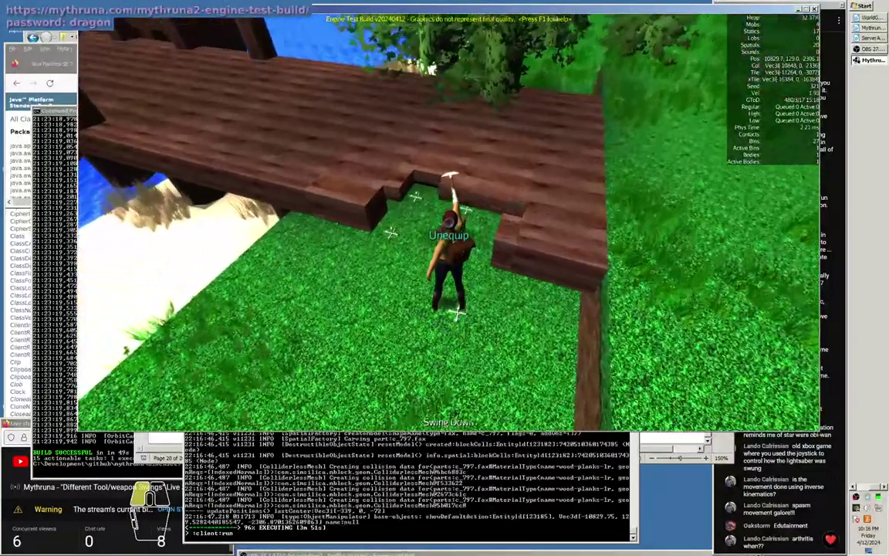
left_click(448, 221)
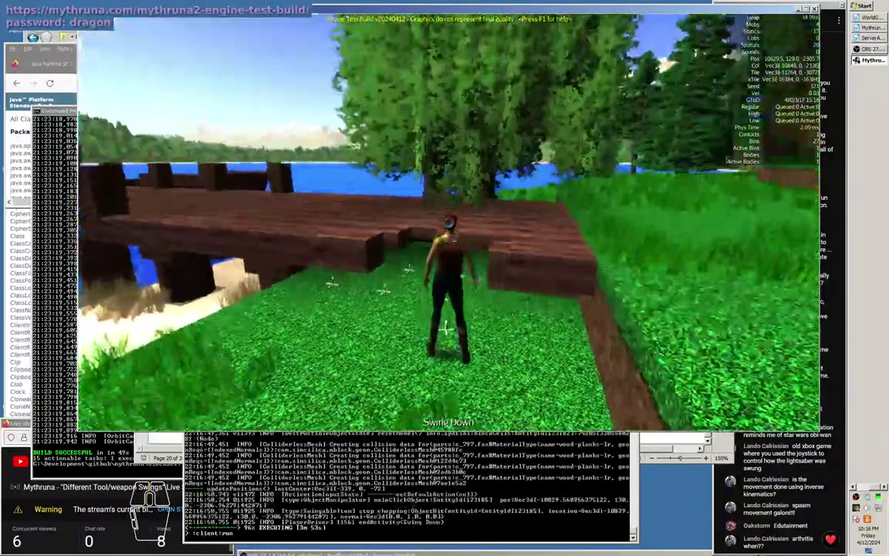
Move away from the dock, change the pick-axe action to Swing Left and test it from behind and above.
key("a")
scroll(448, 222, "up", 1)
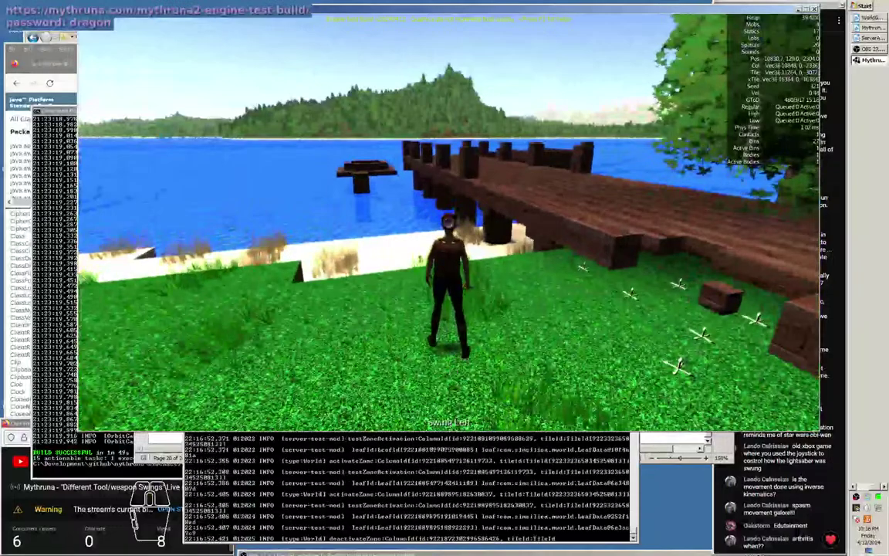
left_click(448, 222)
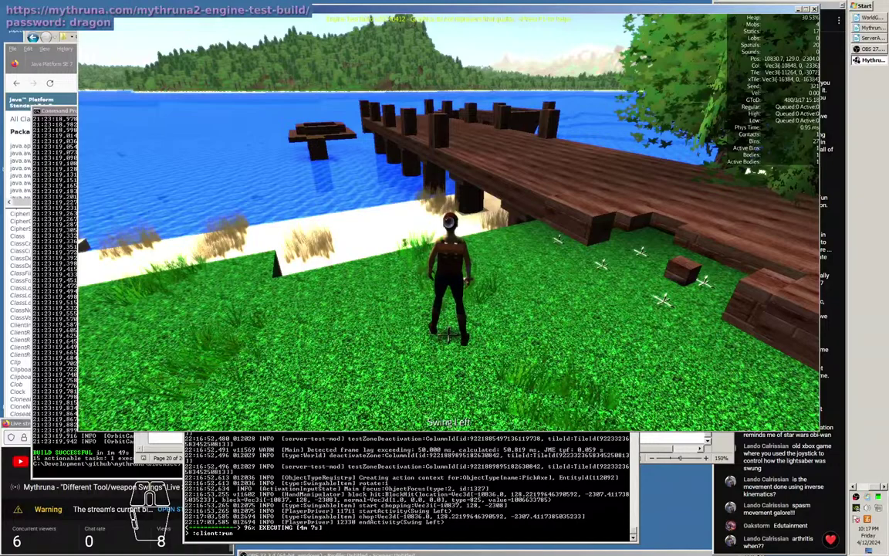
key("Tab")
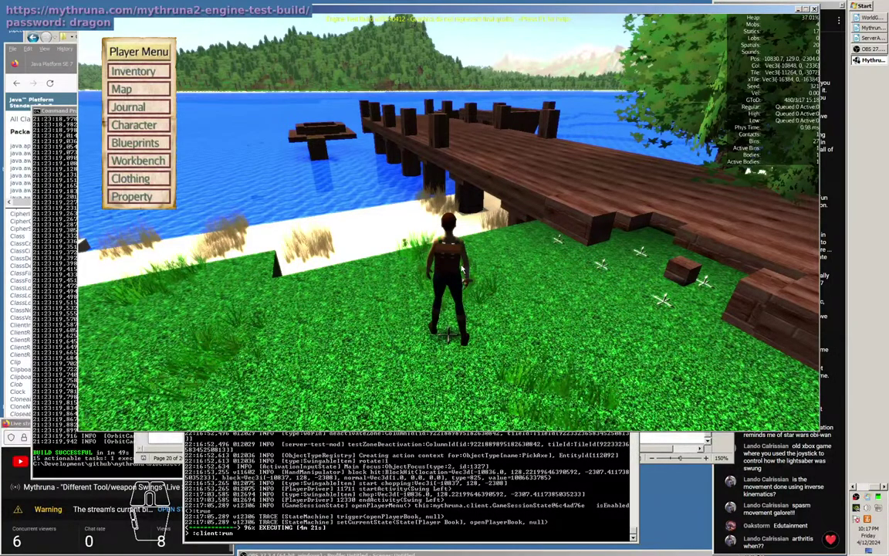
key("Tab")
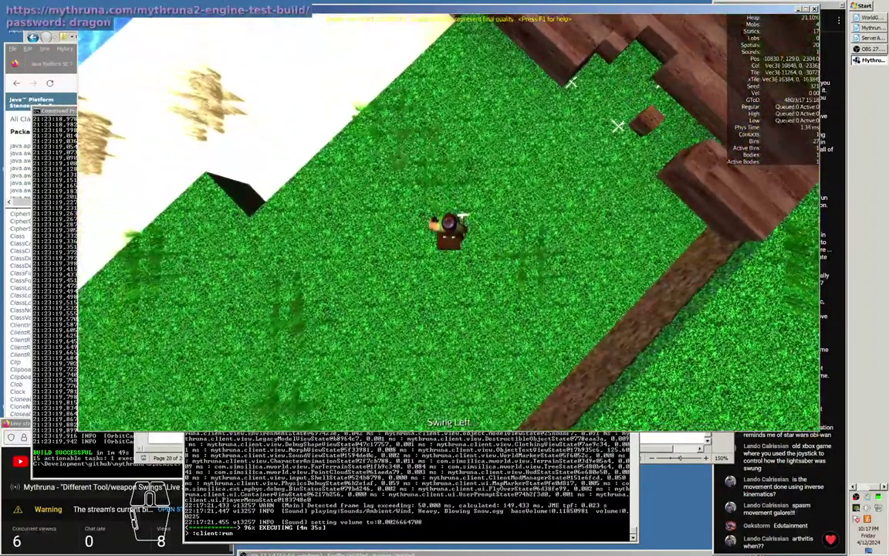
left_click(449, 222)
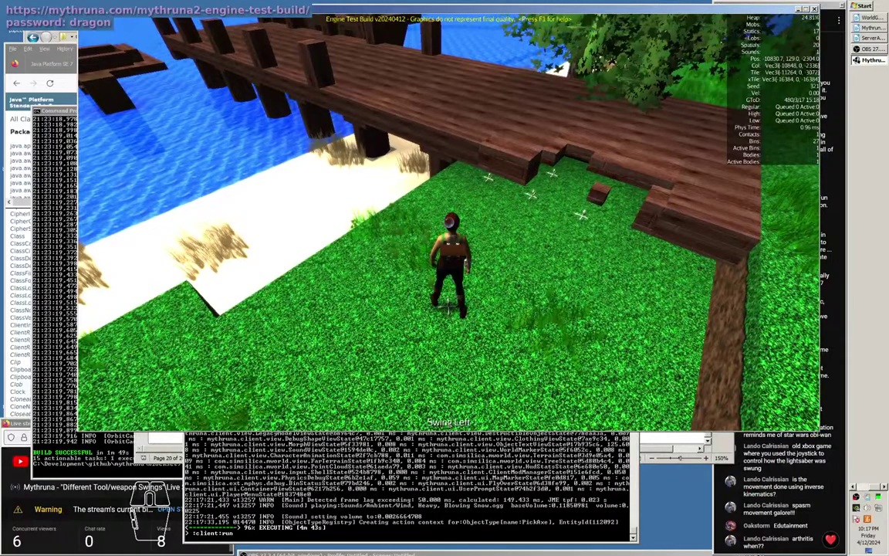
Equip the Axe from the inventory and test its Swing Left action from above.
key("i")
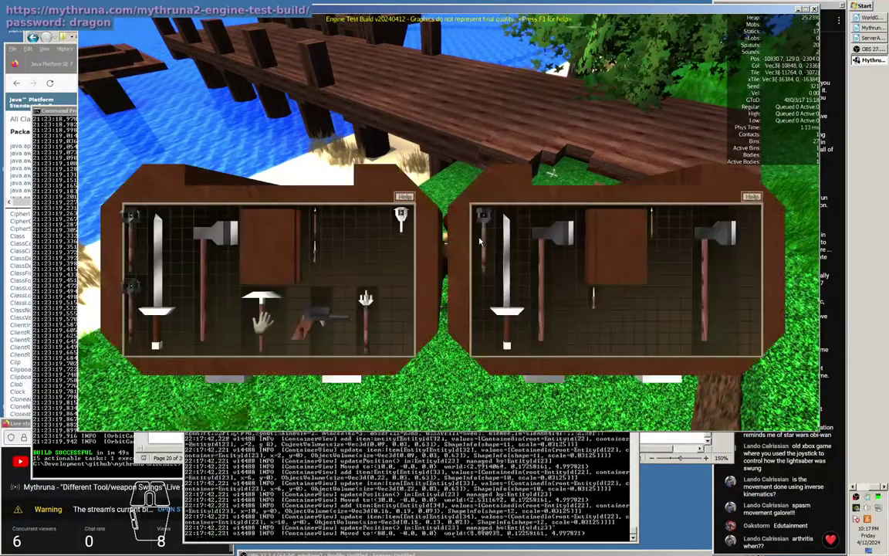
right_click(215, 230)
left_click(223, 240)
key("i")
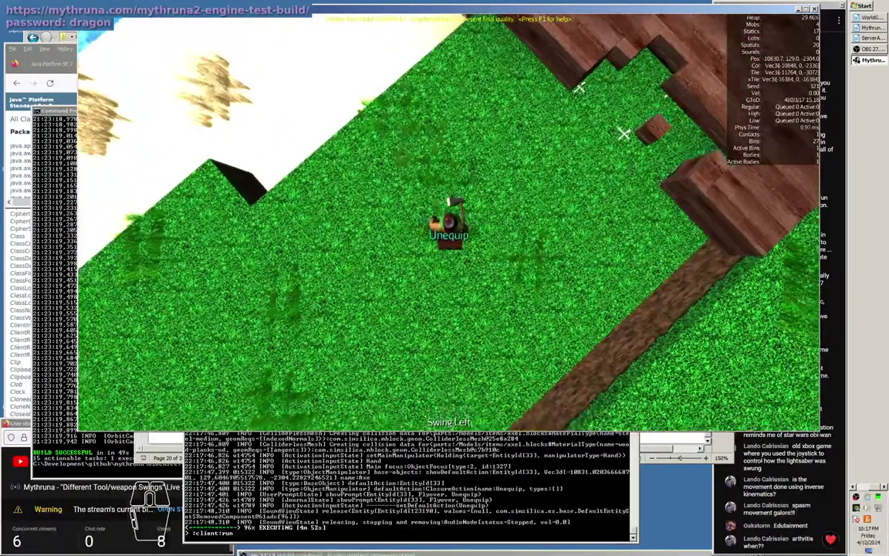
left_click(449, 223)
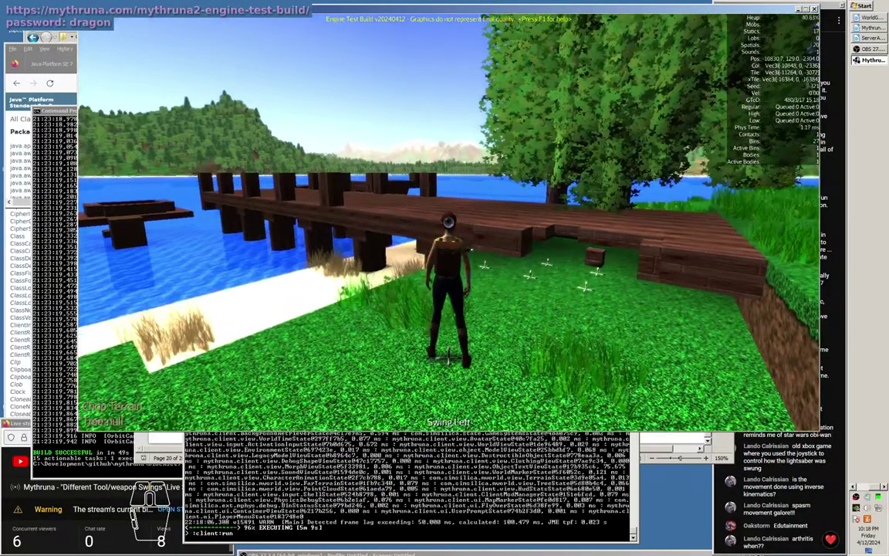
Equip the Pick-axe from the inventory and test its Swing Left action from above.
key("i")
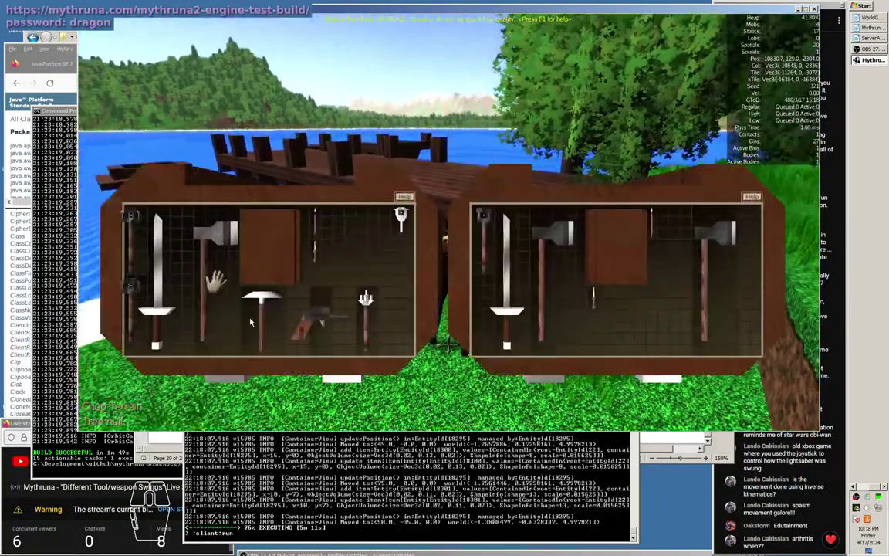
left_click(262, 300)
left_click(269, 325)
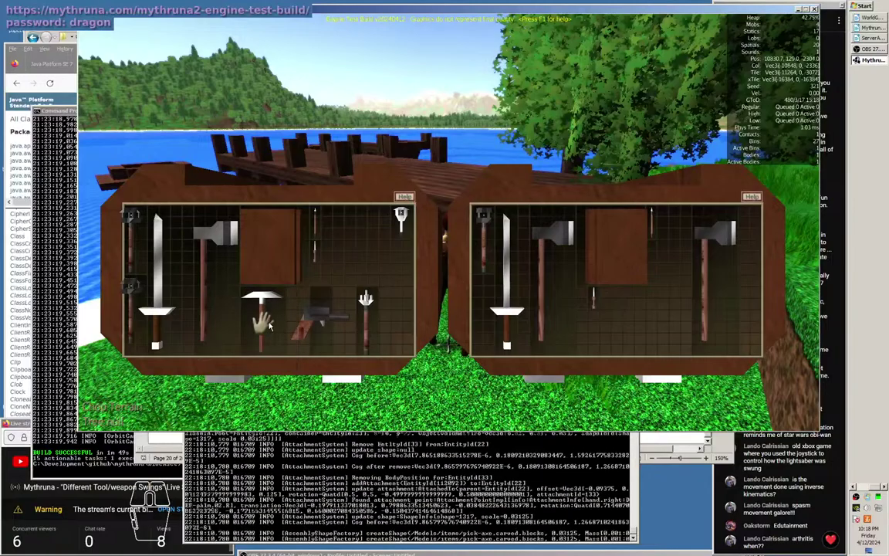
key("i")
left_click(449, 223)
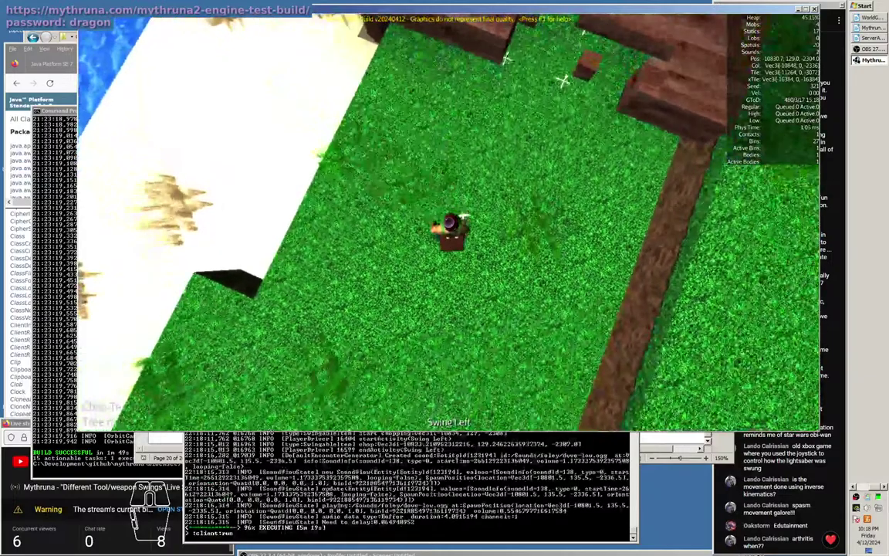
Switch to first-person view looking down at the body and equip the Sword from the inventory.
key("e")
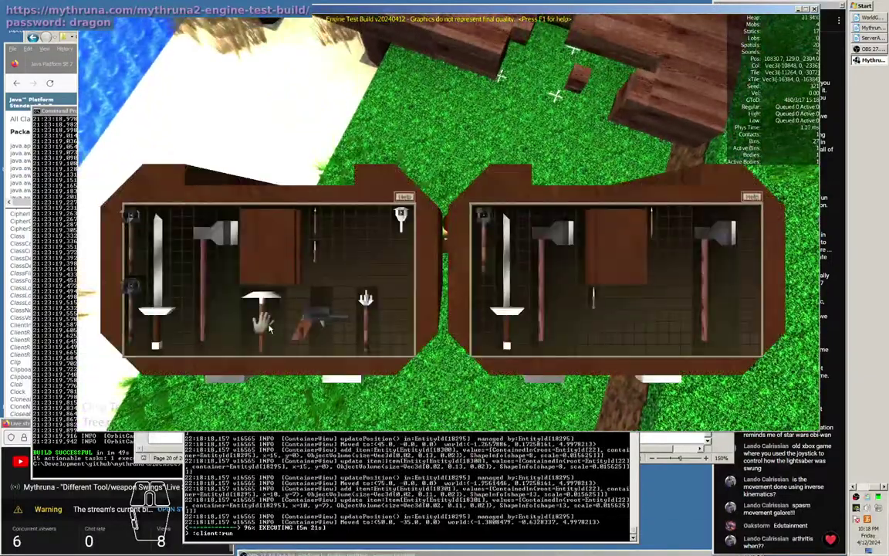
key("e")
key("F5")
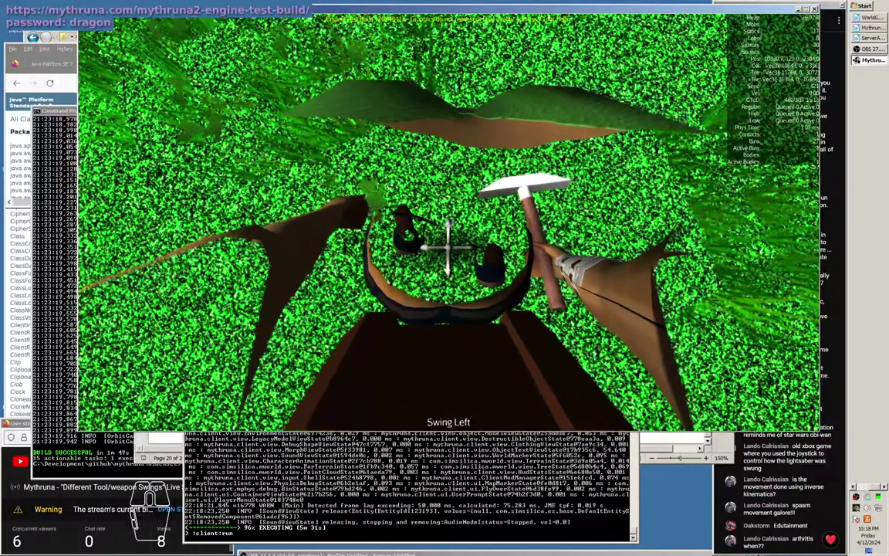
key("i")
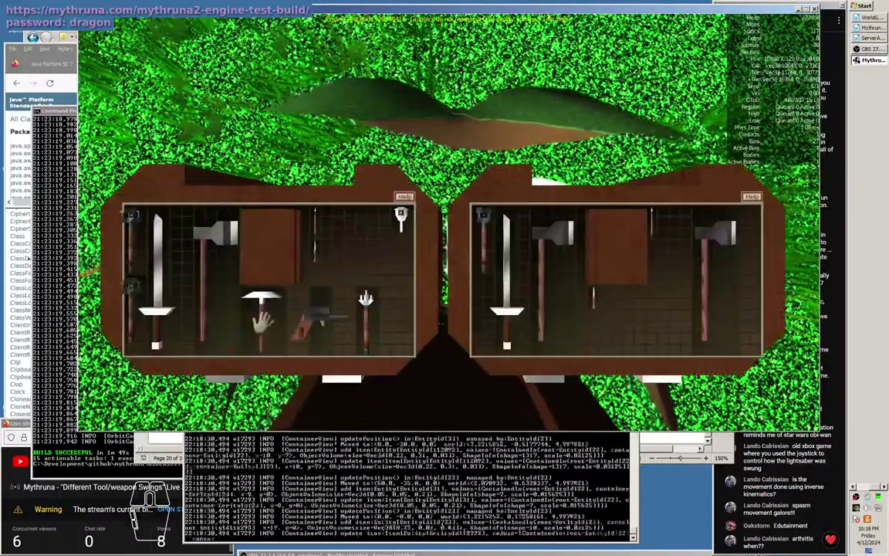
right_click(168, 270)
left_click(173, 242)
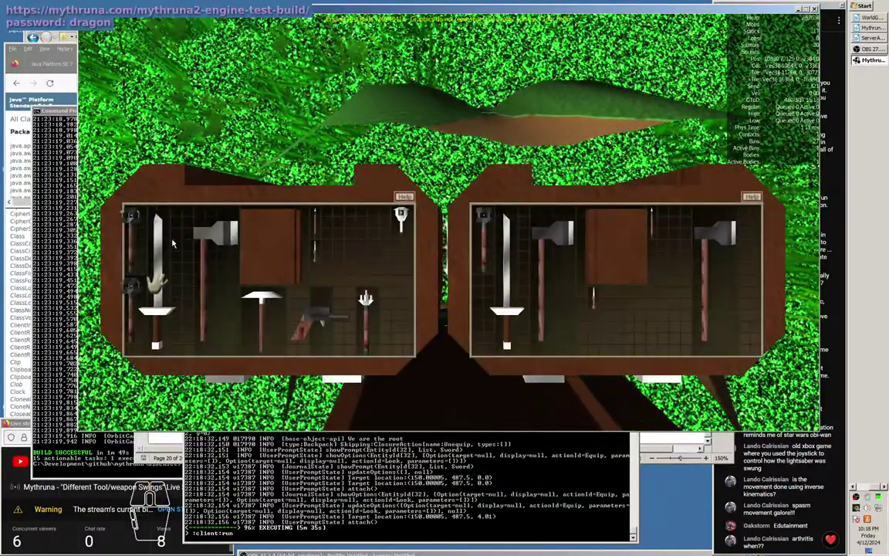
key("i")
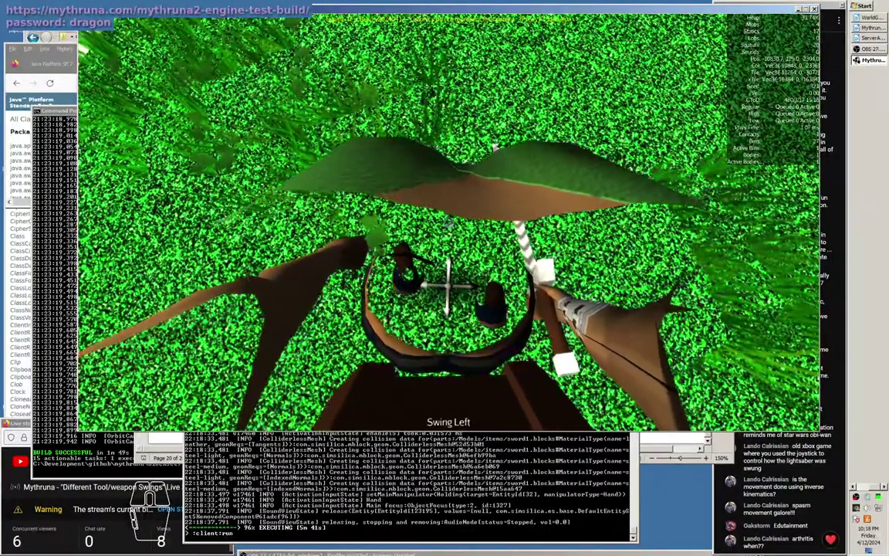
Open the Character screen and rotate the character model to examine how the hand holds the sword.
key("Tab")
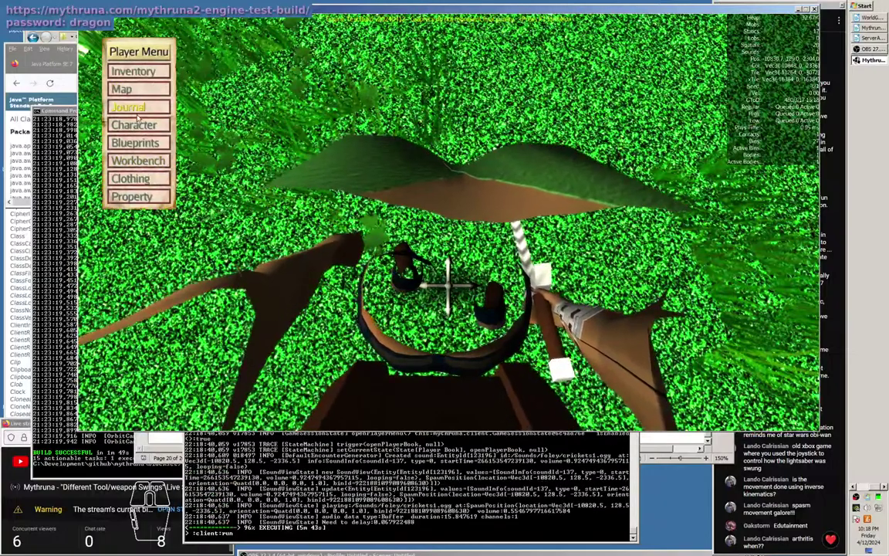
left_click(153, 125)
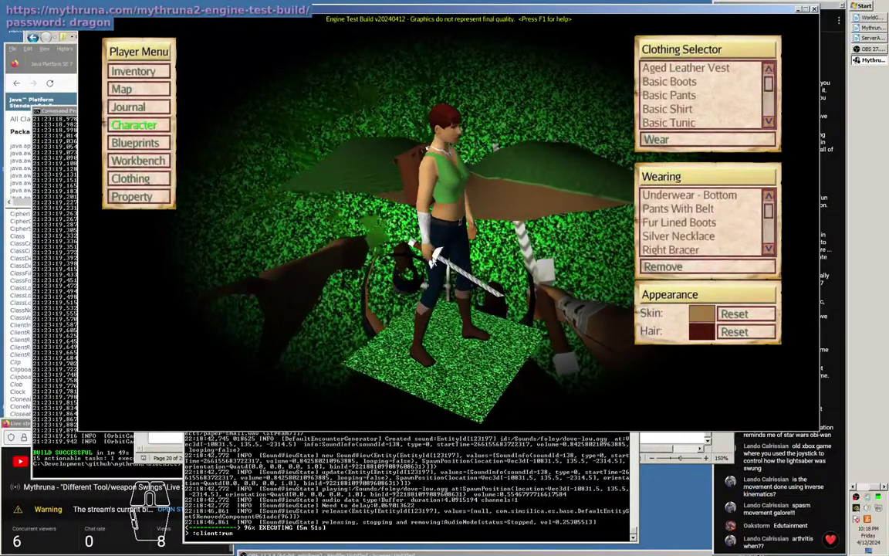
left_click_drag(489, 262, 433, 262)
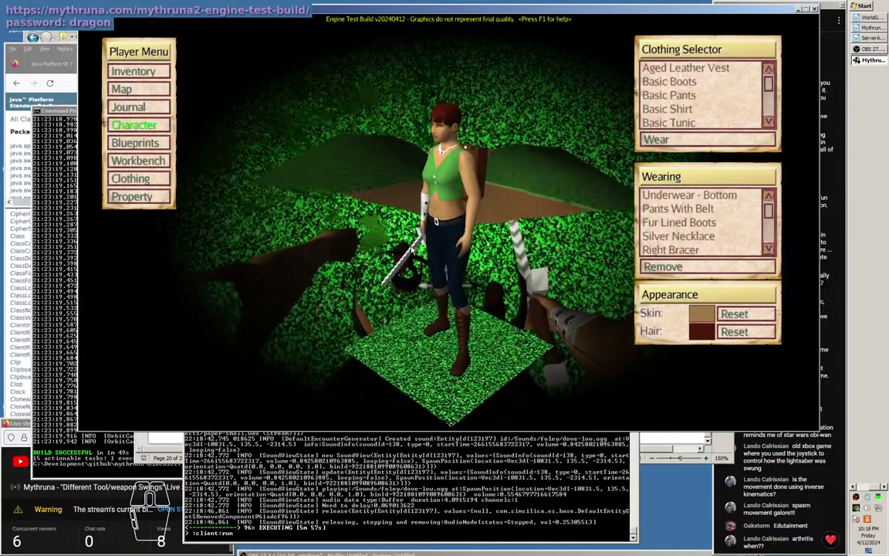
left_click_drag(411, 249, 423, 252)
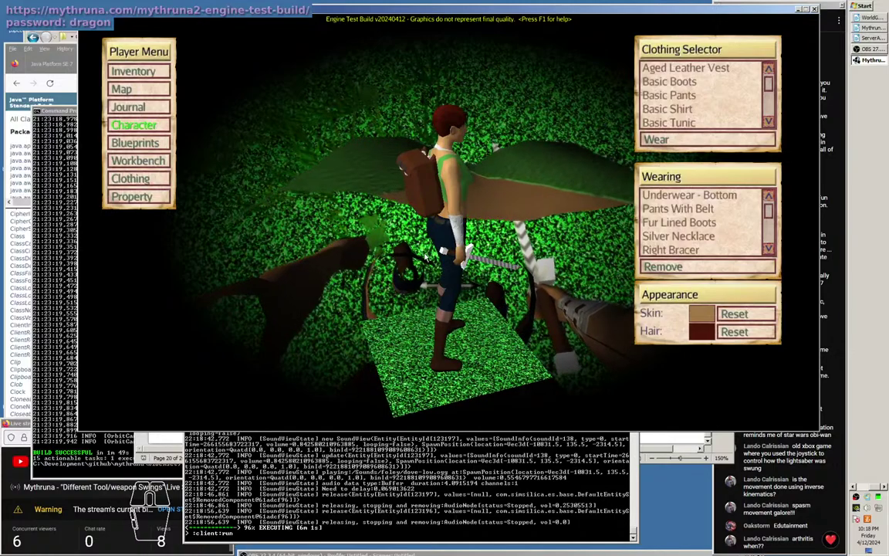
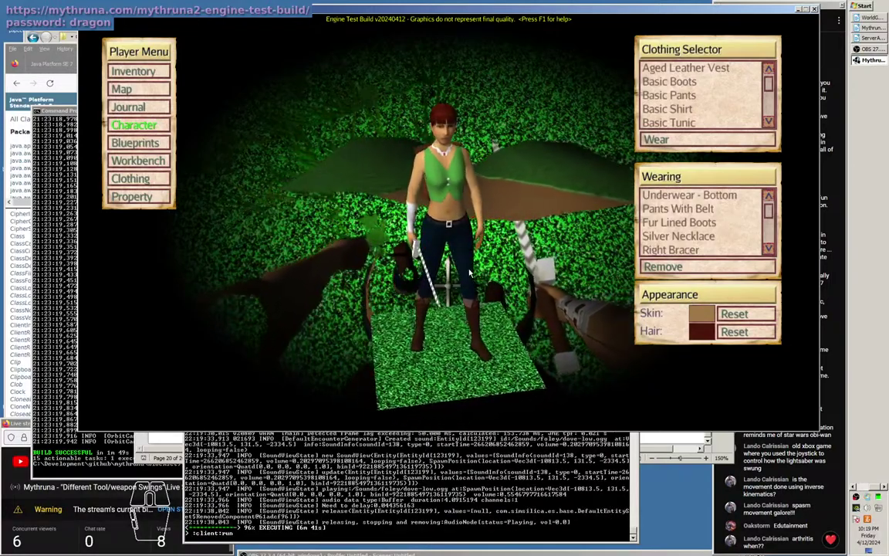
View the Temporary Clothing Selector, dismiss its help text and return to the Character screen.
left_click(130, 180)
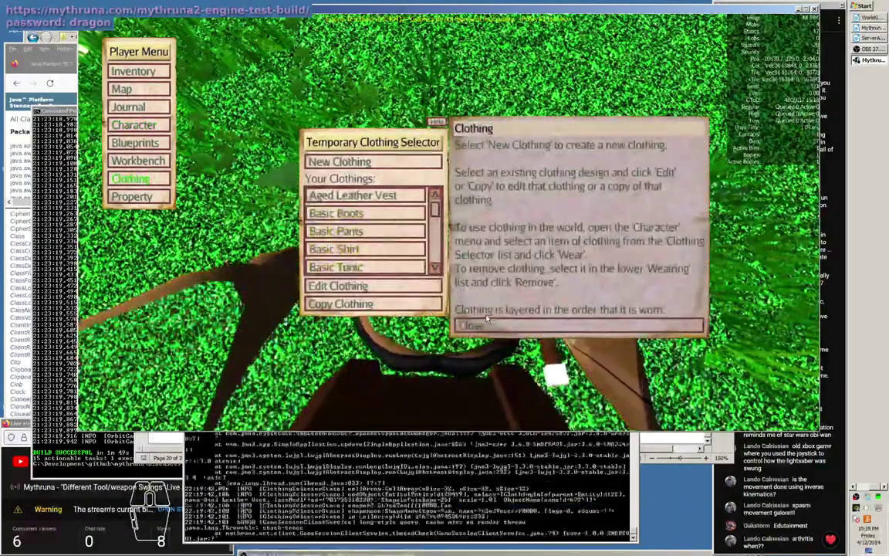
left_click(462, 325)
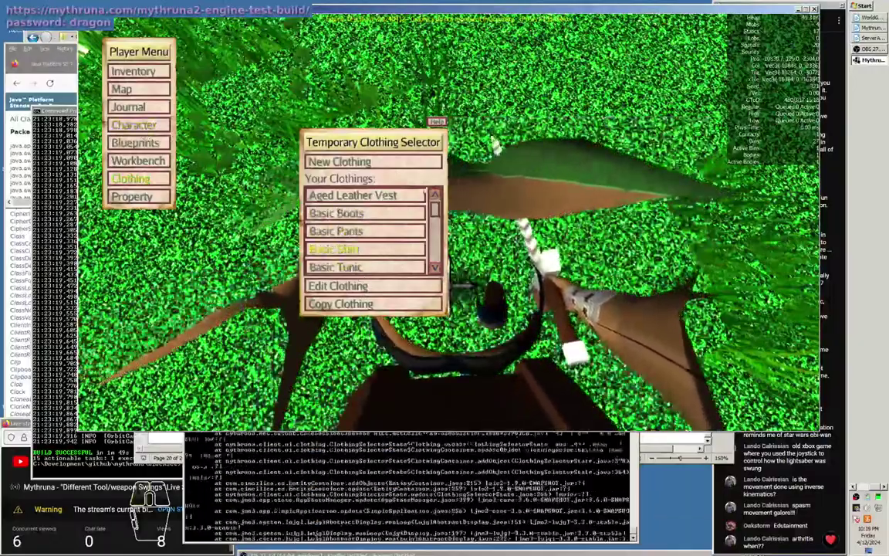
left_click(136, 124)
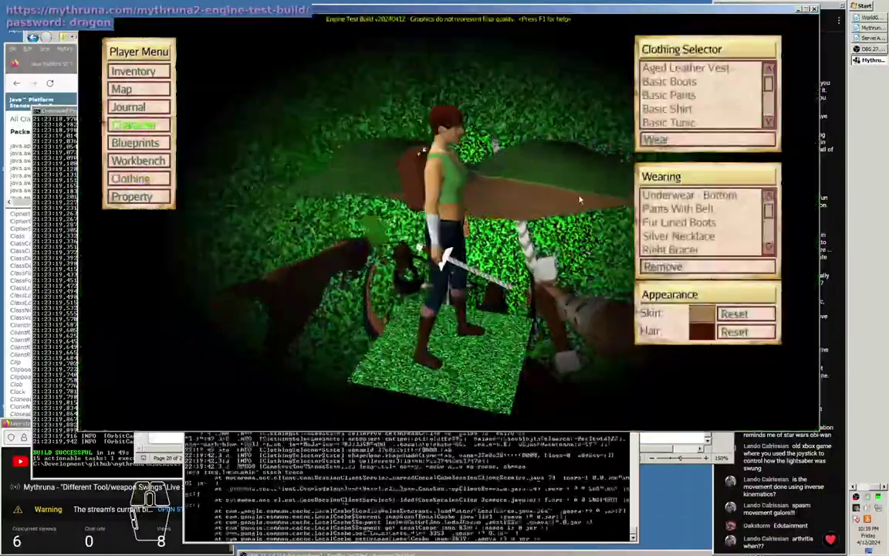
Check the client's console log, return to the game and close the Character screen.
left_click(454, 501)
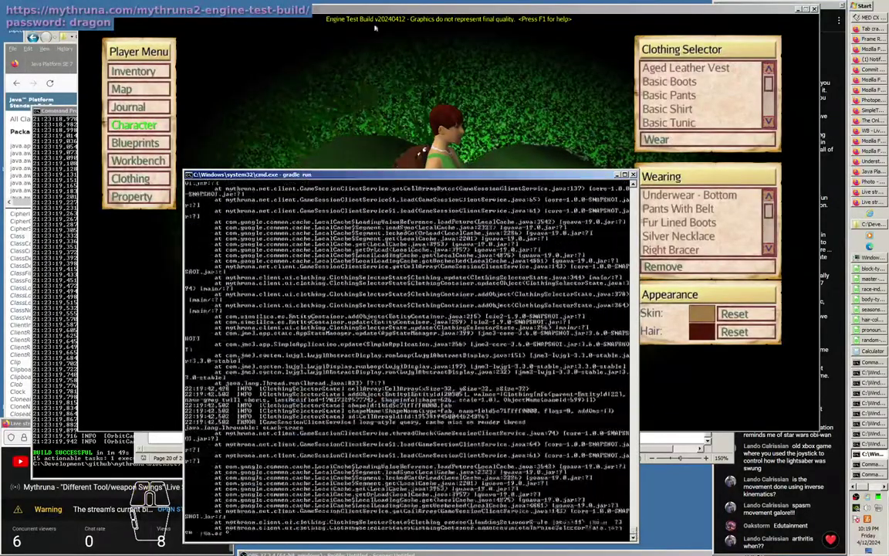
left_click(516, 103)
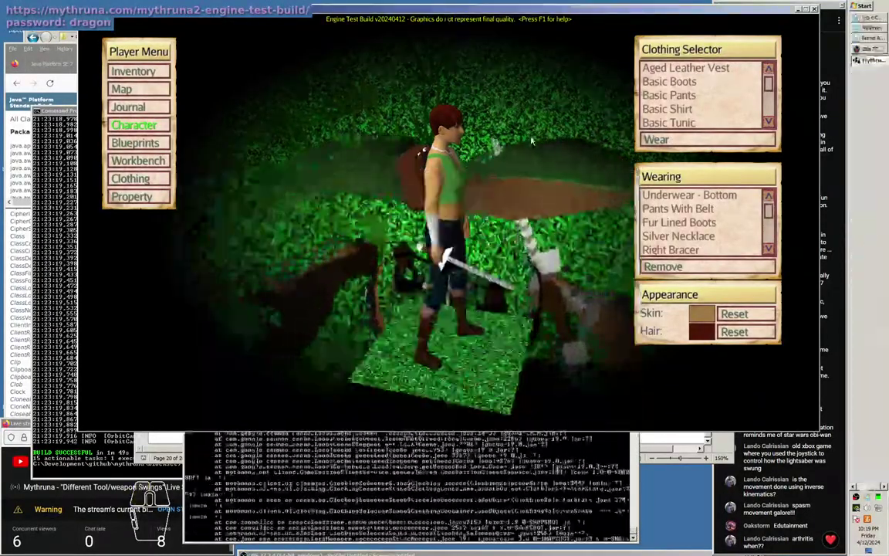
key("Escape")
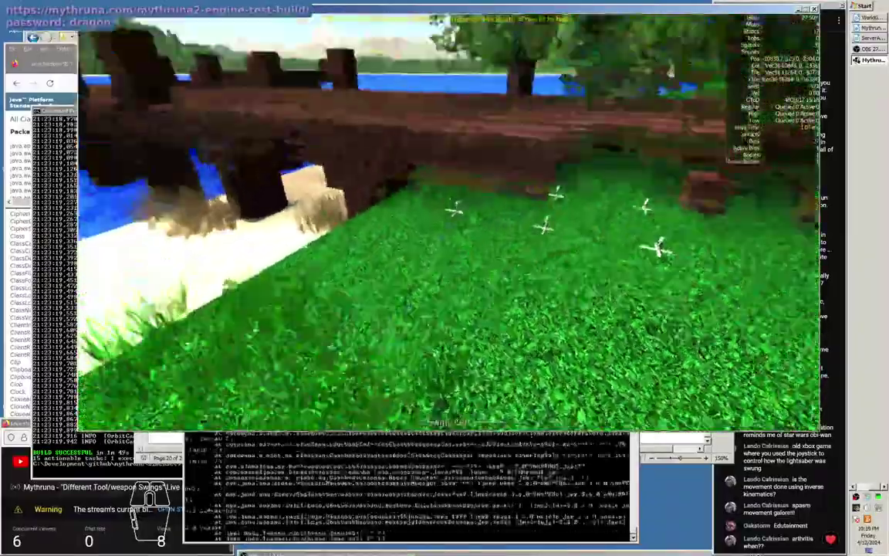
Walk up to the wooden dock and strike its blocks with the sword's Swing Left action.
key("w")
left_click(450, 222)
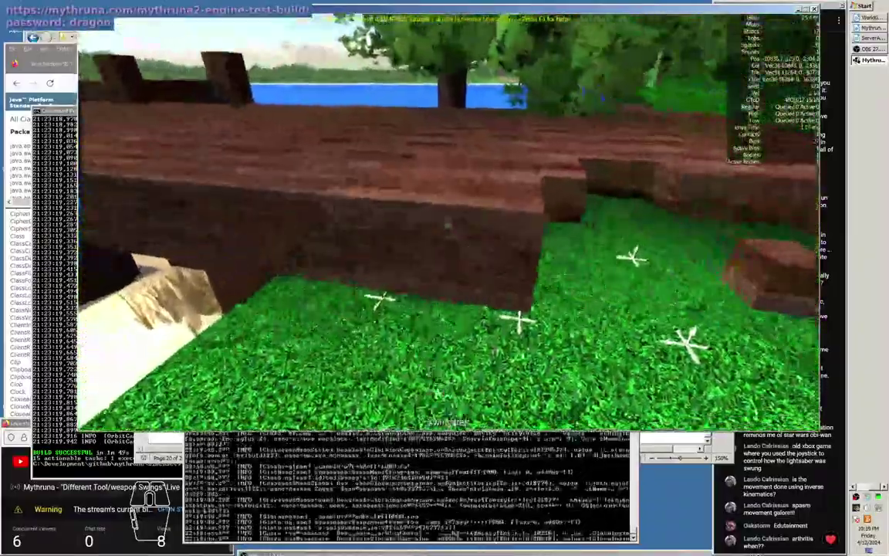
left_click(449, 223)
left_click(450, 222)
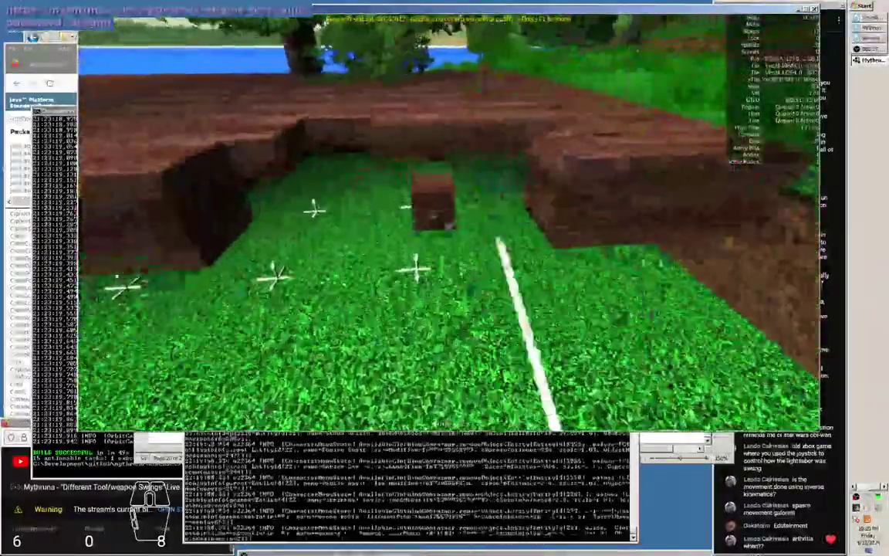
key("w")
left_click(449, 222)
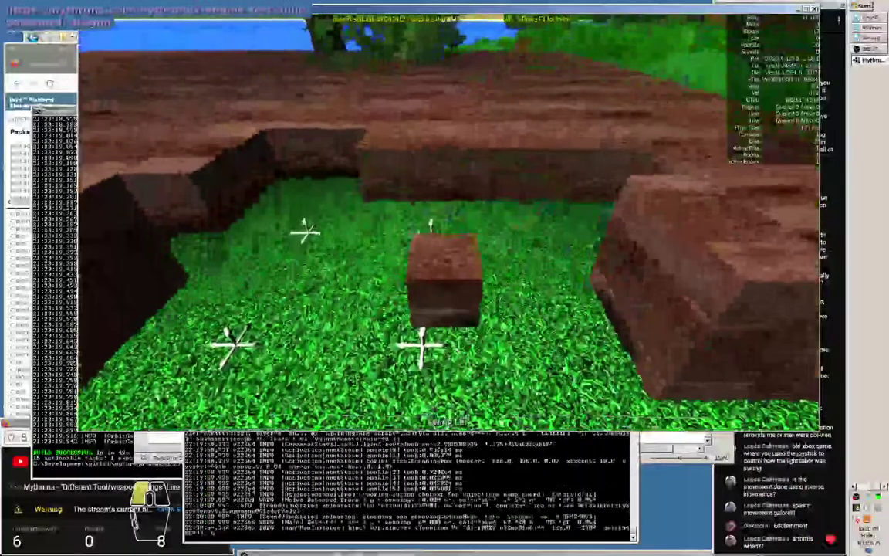
Change the sword action to Swing Down and chop into the edge of the wooden dock.
scroll(449, 223, "up", 2)
scroll(449, 222, "down", 1)
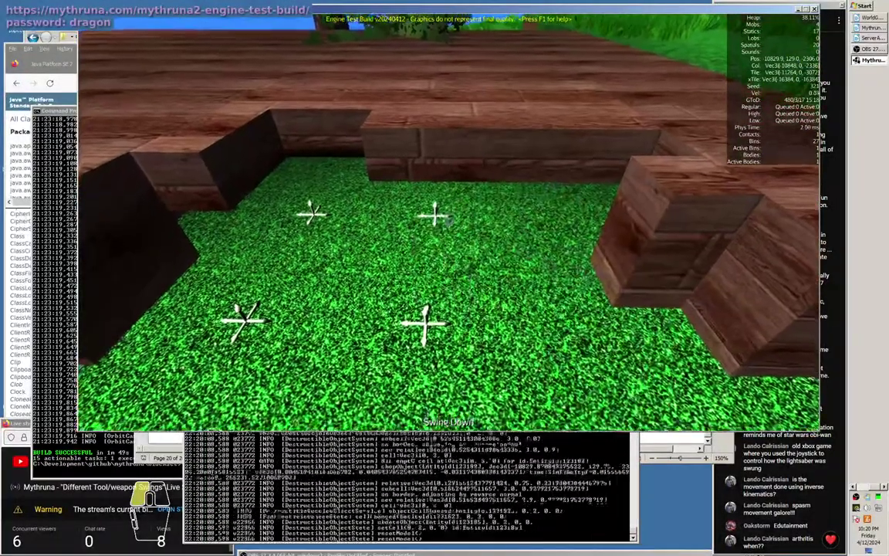
left_click(449, 222)
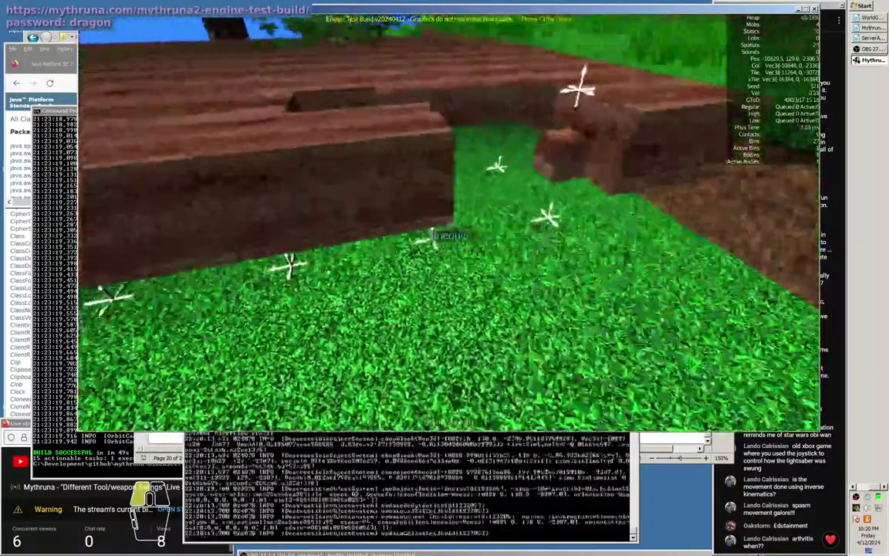
left_click(450, 222)
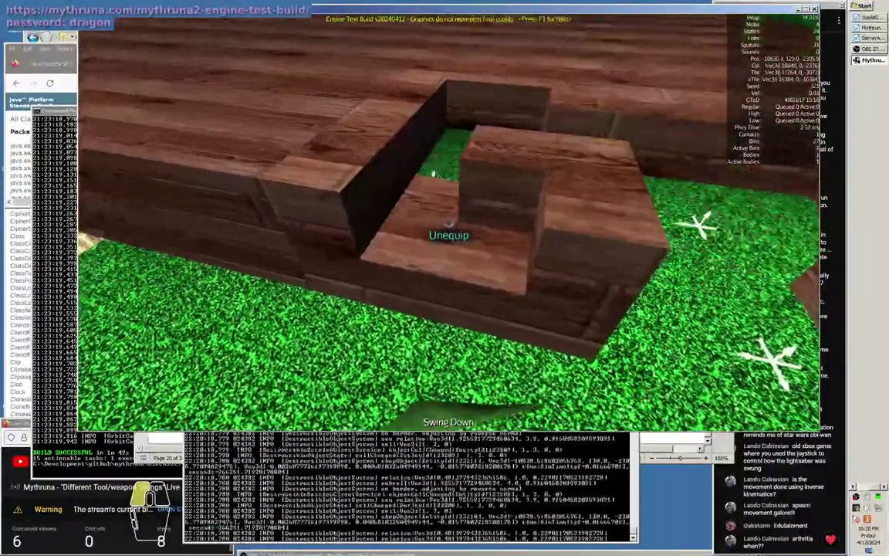
left_click(448, 226)
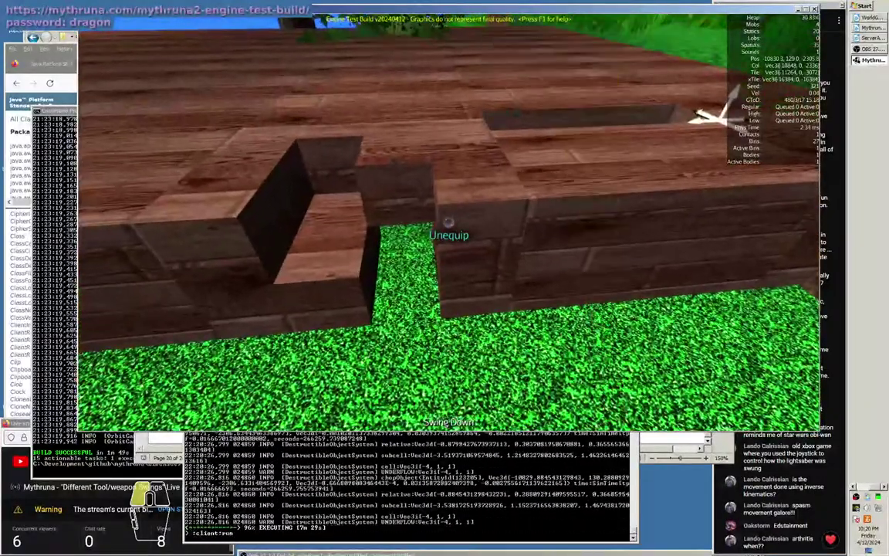
left_click(449, 223)
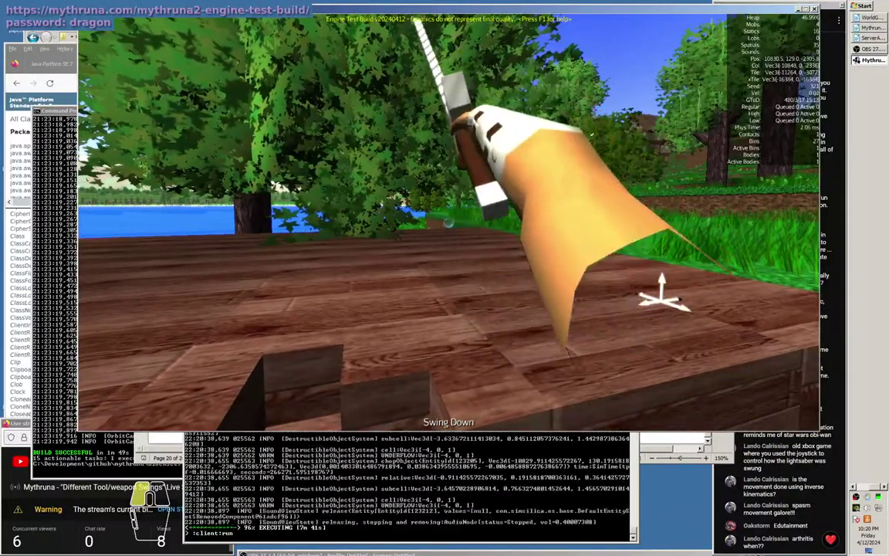
Strike around the gap in the dock with more downward sword swings and dismiss the entity's Examine window.
left_click_drag(448, 224, 445, 386)
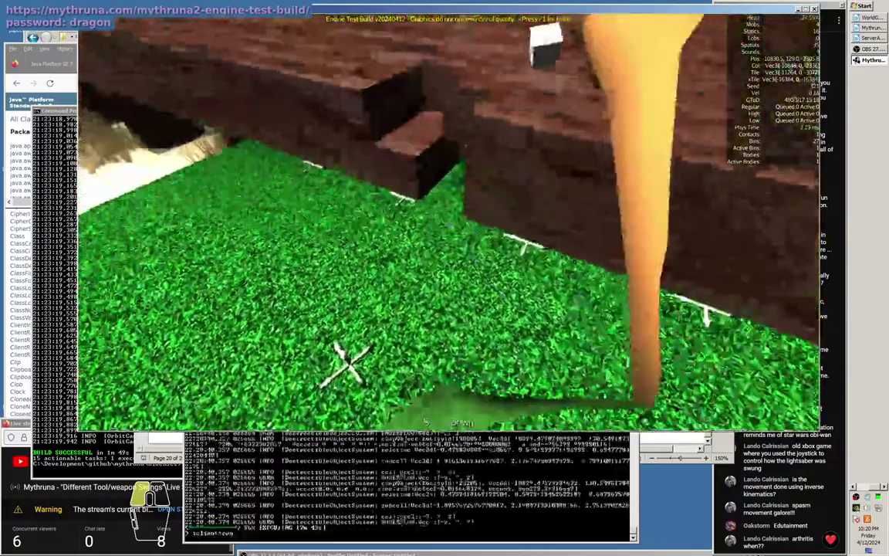
left_click_drag(449, 223, 449, 309)
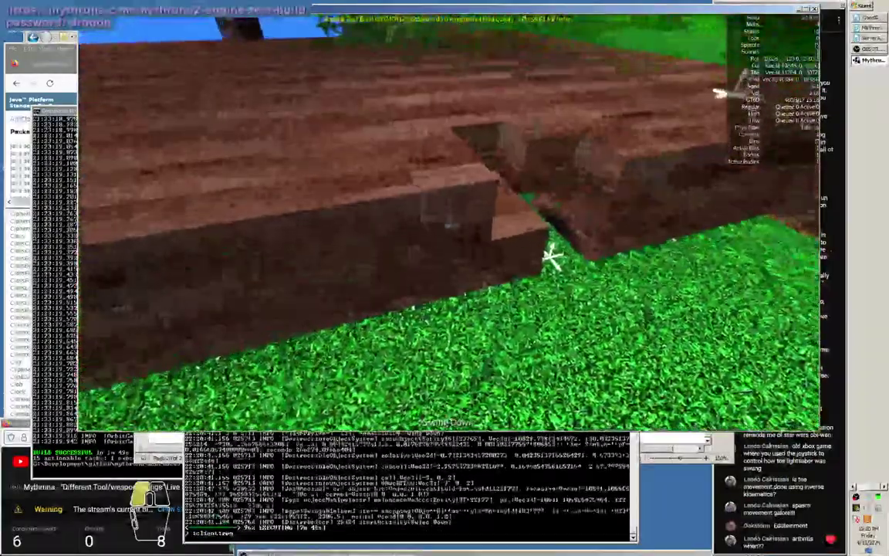
left_click(449, 223)
left_click(449, 223)
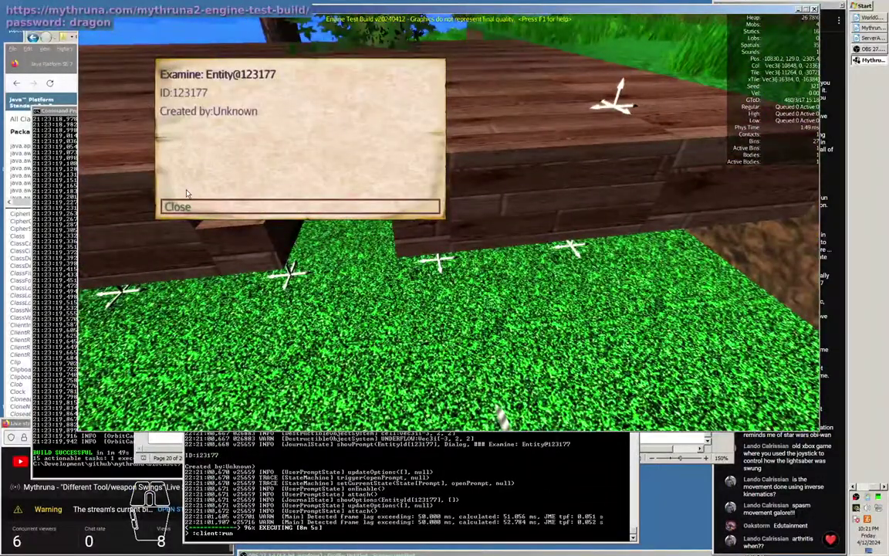
left_click(185, 207)
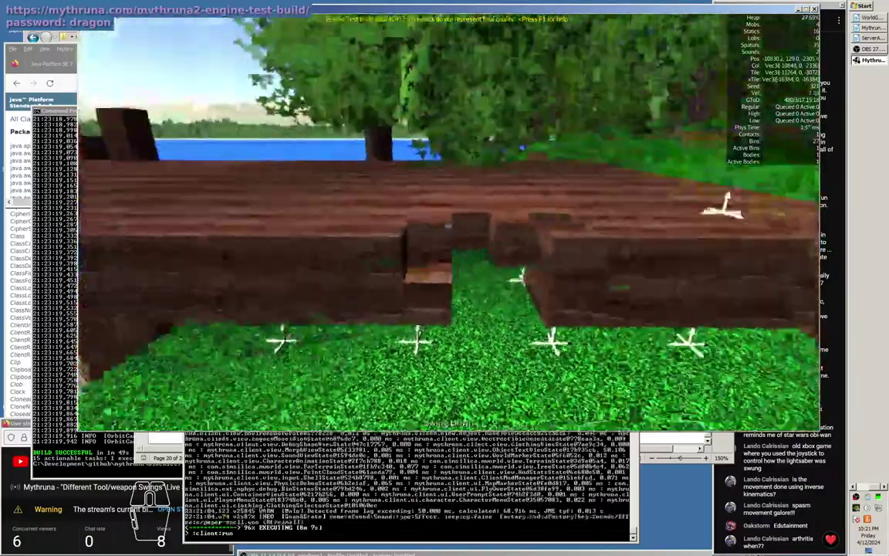
Walk around the dock and examine the chopped section from several sides and distances.
key("d")
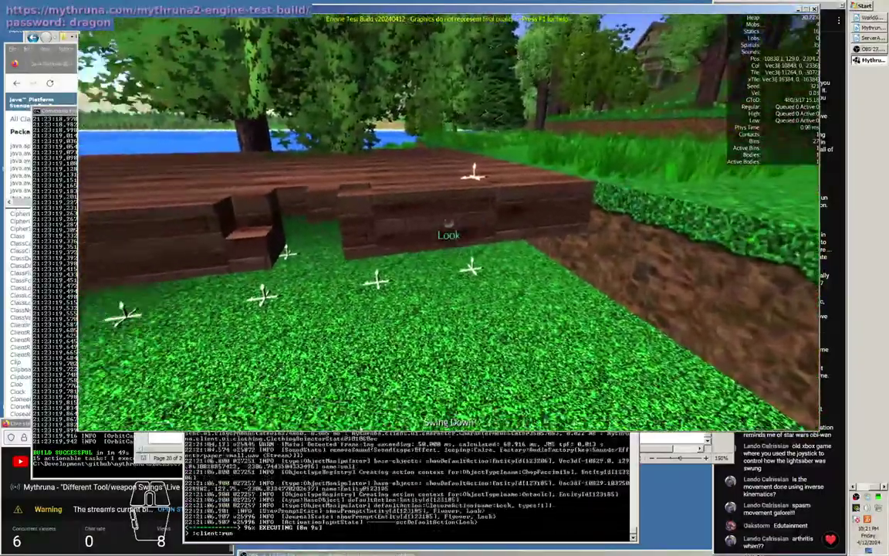
key("w")
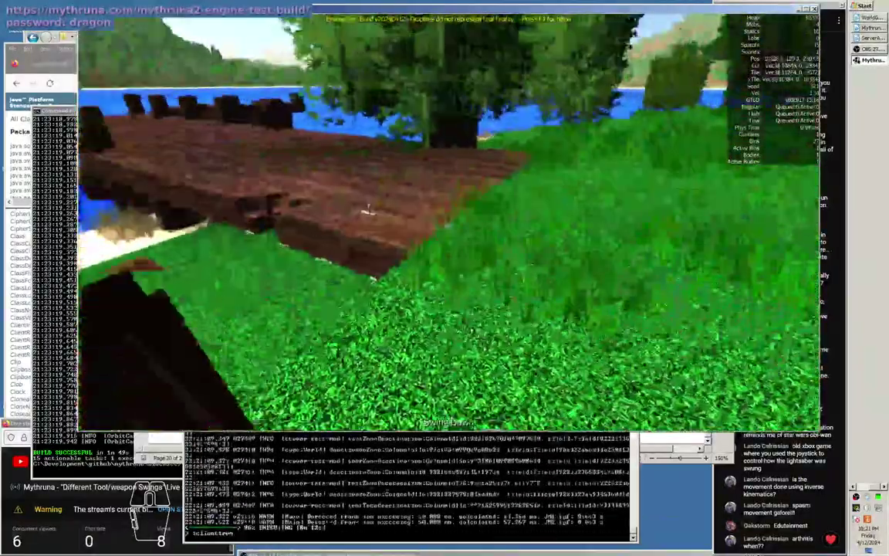
left_click(450, 224)
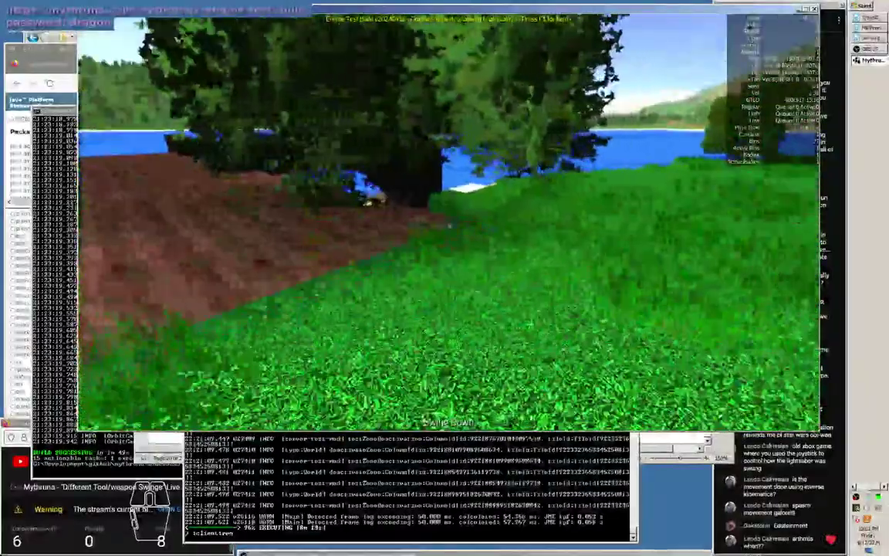
key("a")
left_click(450, 225)
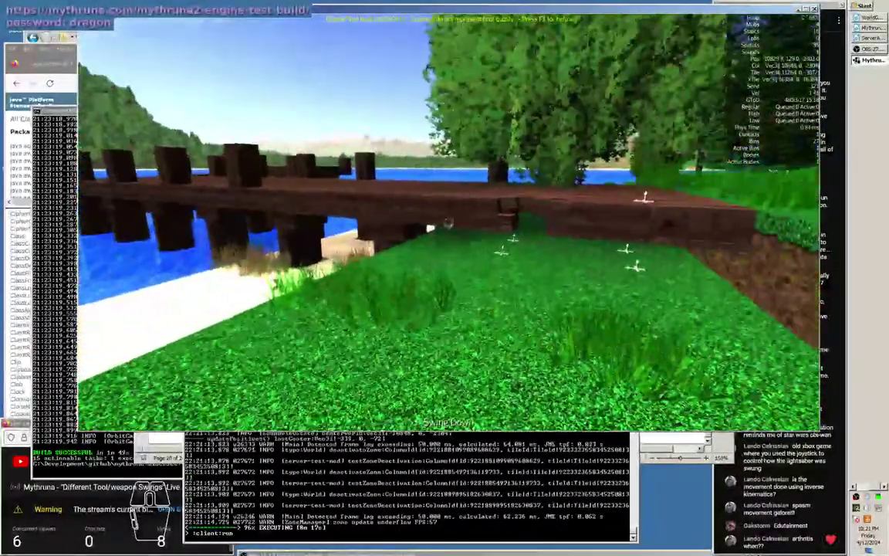
left_click(450, 225)
key("w")
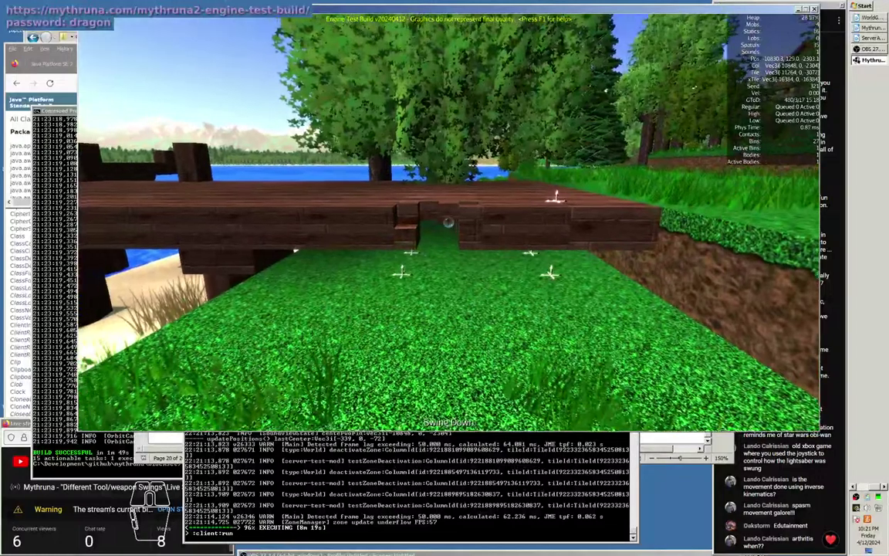
key("w")
Exit the game and switch to SwingDownActivity.java in the code editor.
key("Escape")
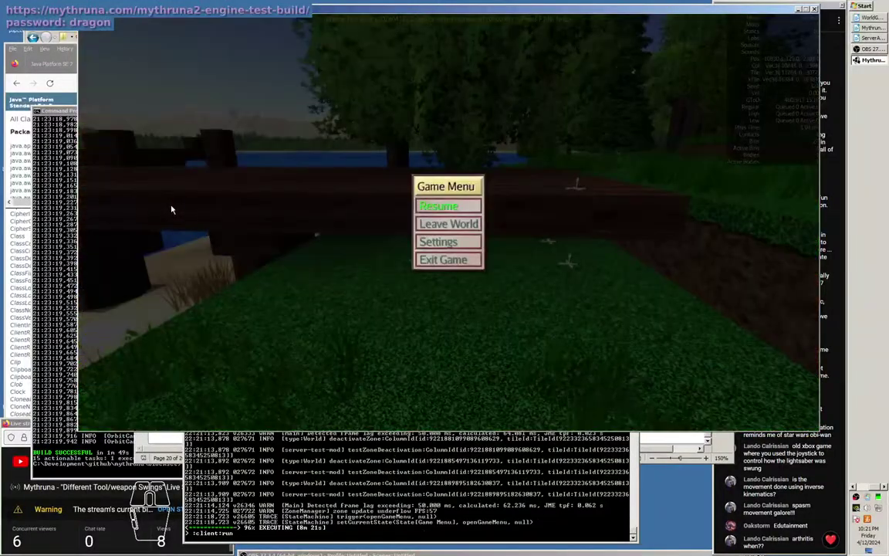
left_click(432, 262)
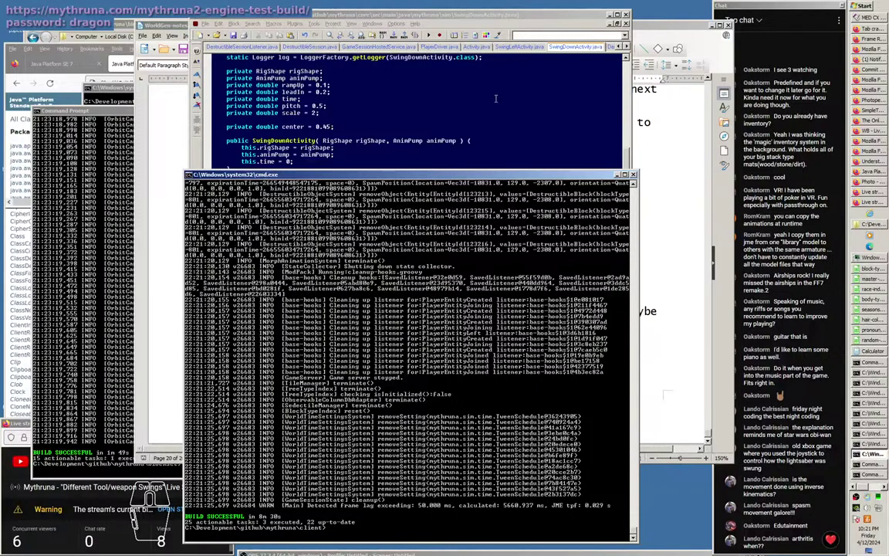
key("alt+Tab")
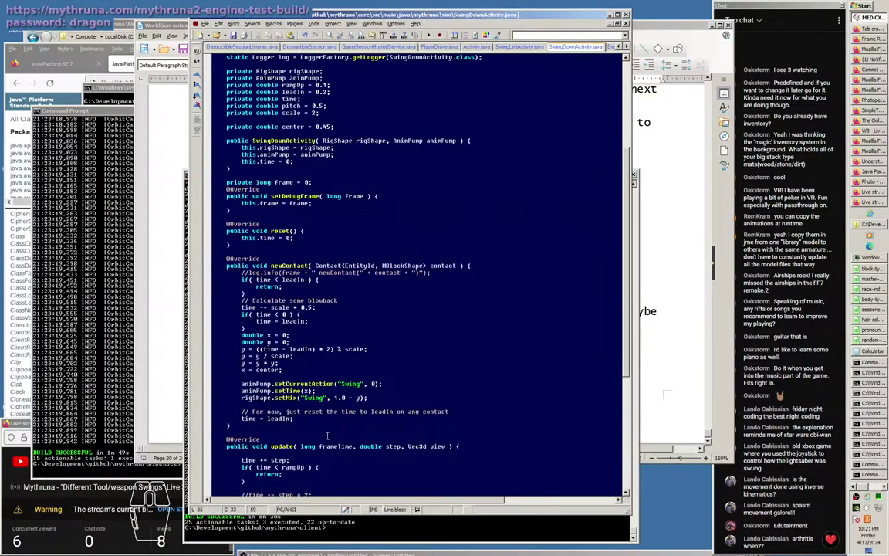
Review the newContact method and the rampUp and leadIn fields in SwingDownActivity.java.
left_click_drag(209, 194, 293, 425)
left_click(421, 252)
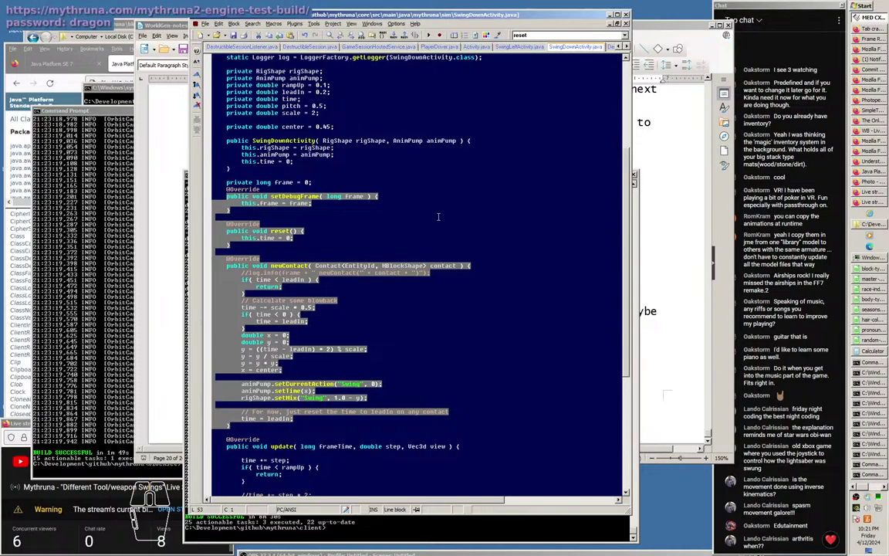
key("Up")
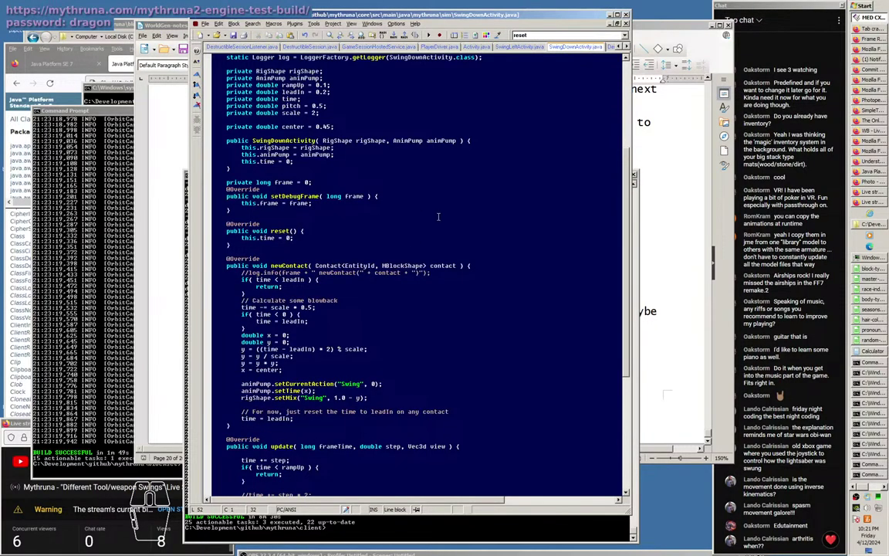
left_click_drag(227, 85, 342, 87)
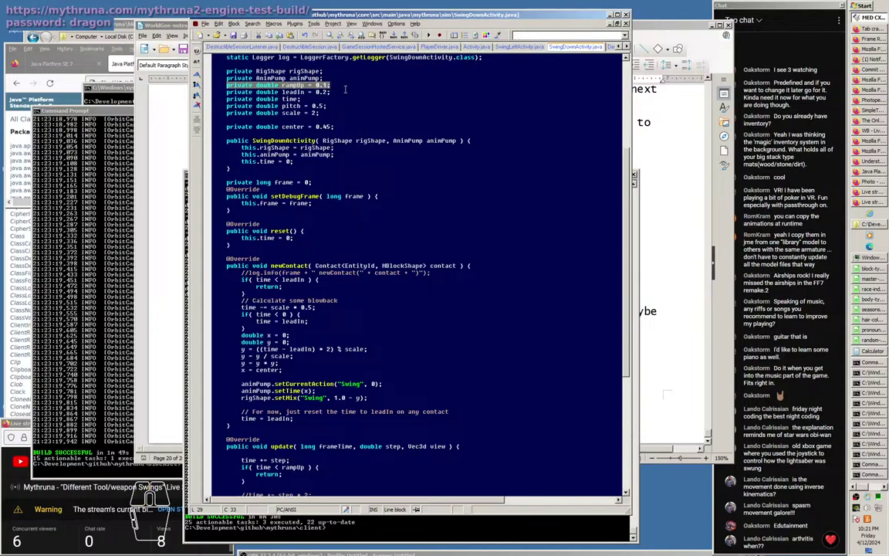
left_click_drag(225, 92, 338, 93)
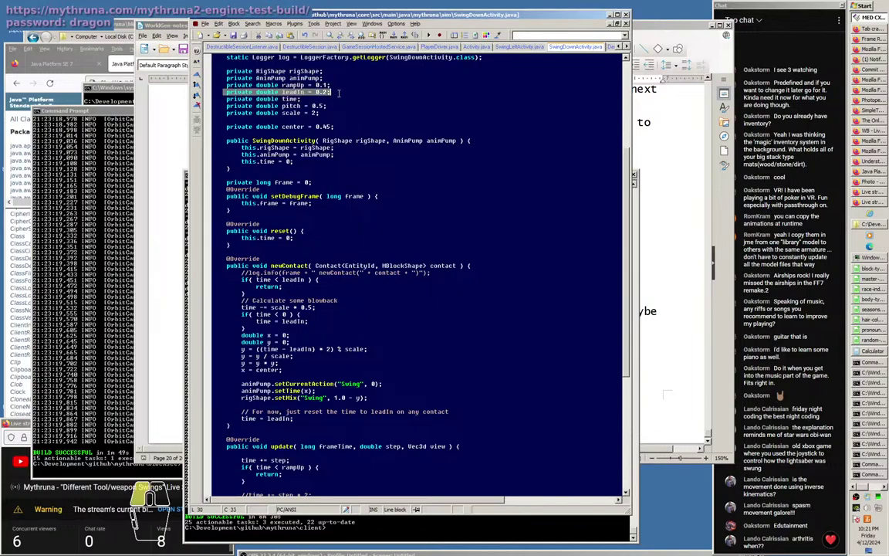
left_click(368, 104)
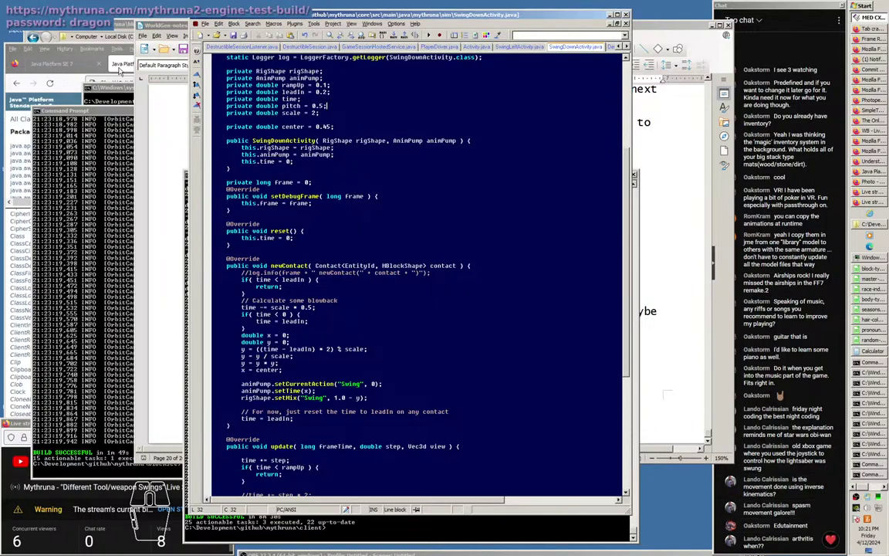
Minimize the browser and Textures folder windows, move the Command Prompt window aside and launch Blender from the desktop.
left_click(121, 68)
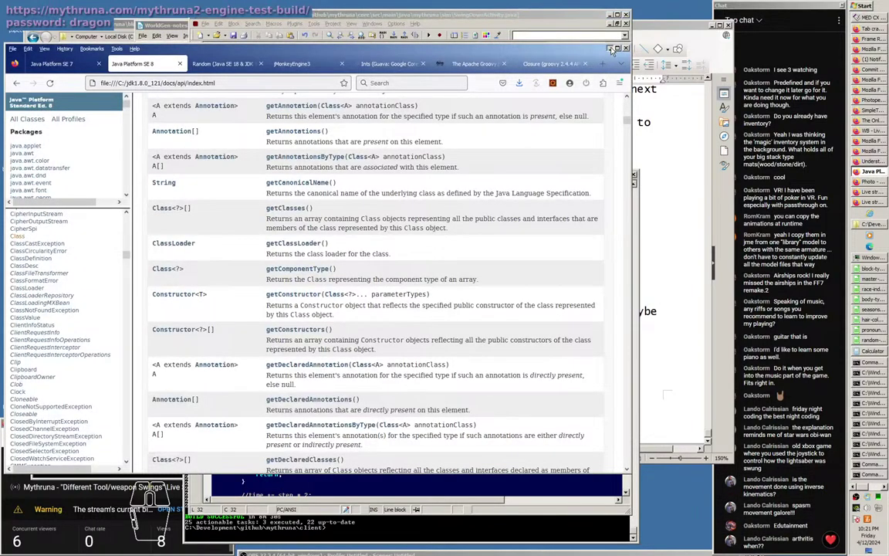
left_click(609, 48)
left_click(117, 26)
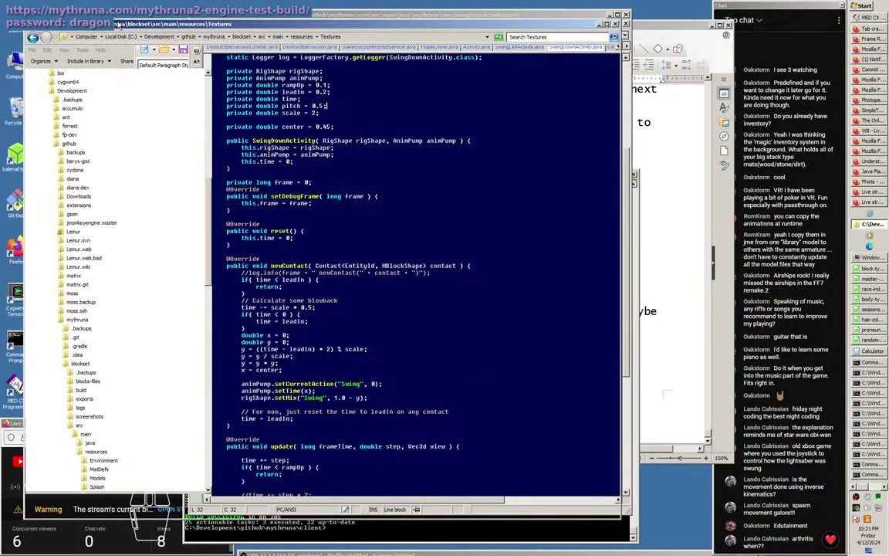
left_click(601, 25)
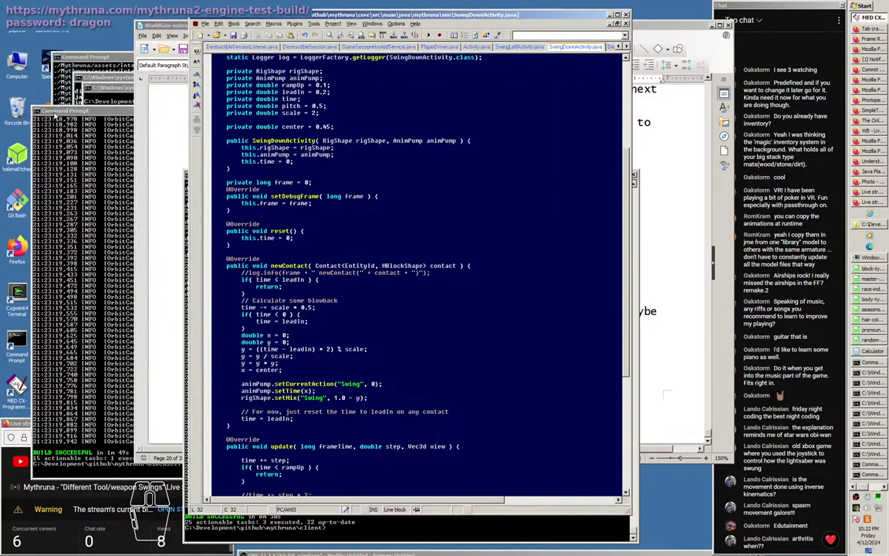
left_click(54, 113)
left_click_drag(54, 113, 73, 114)
double_click(46, 122)
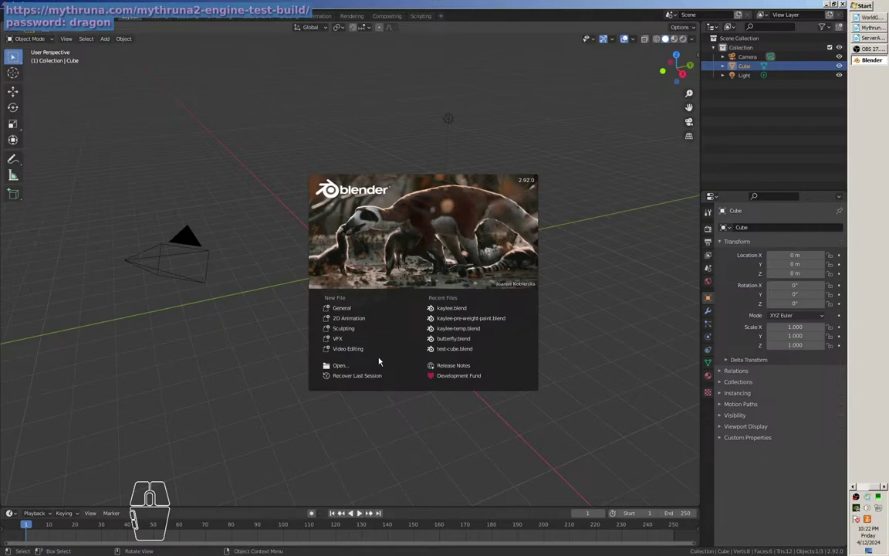
In the open-file dialog, browse up from the dog folder to the blender folder and go into human/female.
left_click(338, 365)
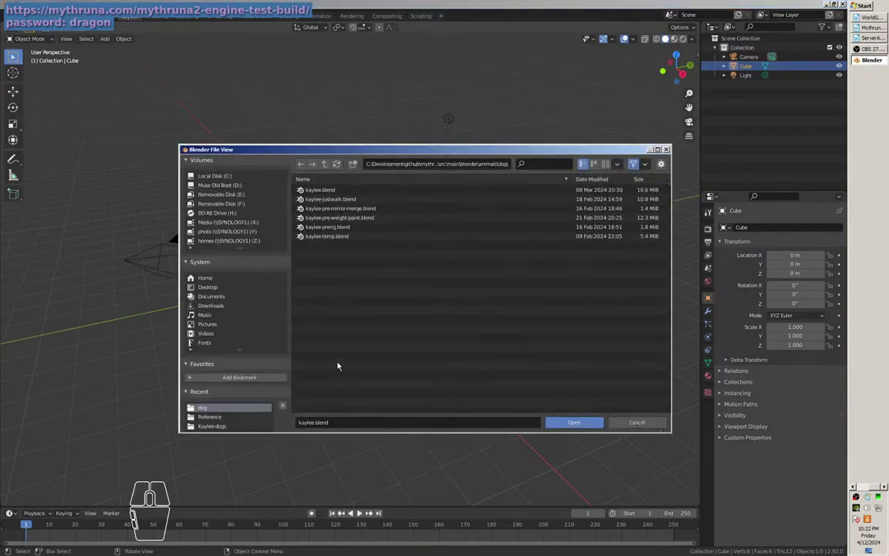
left_click(325, 166)
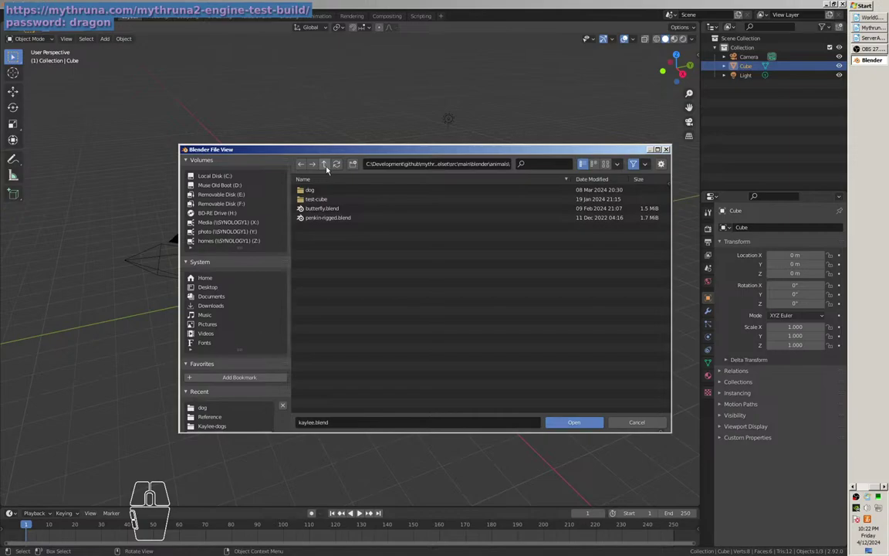
left_click(326, 166)
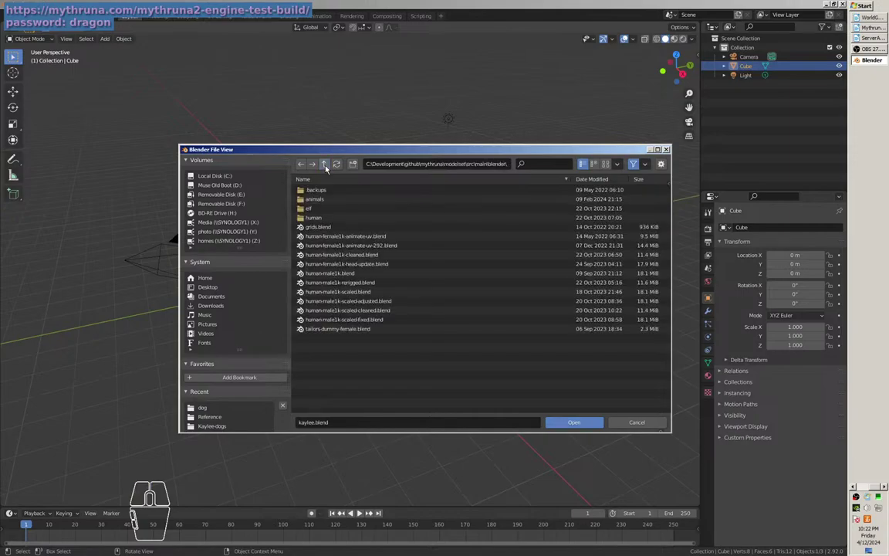
left_click(346, 256)
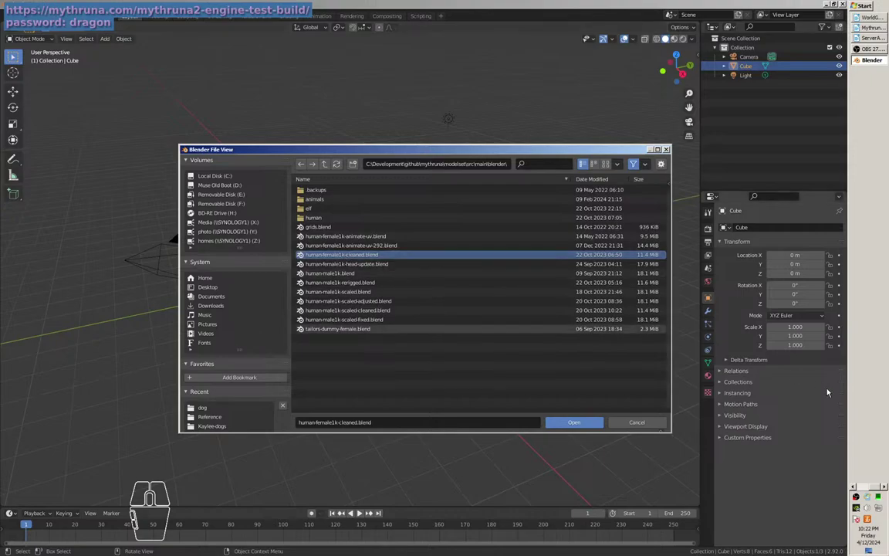
left_click(865, 486)
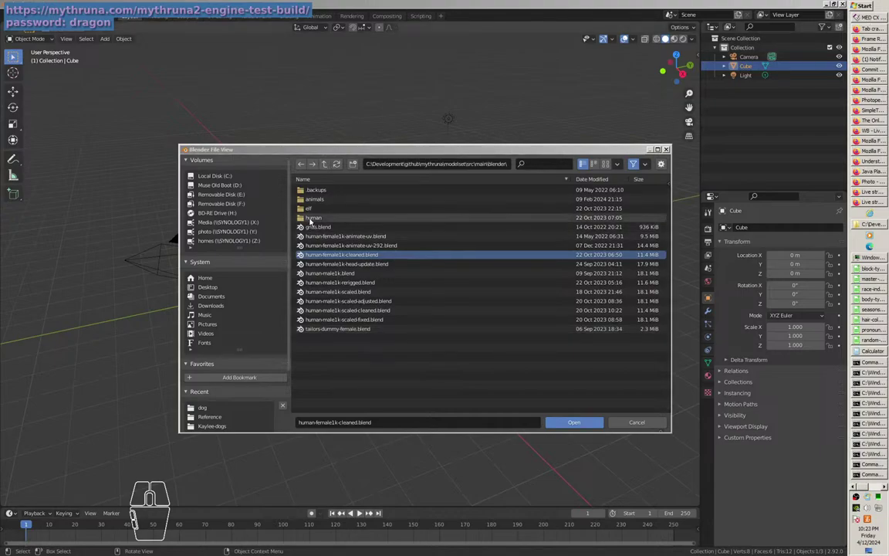
double_click(309, 219)
double_click(313, 190)
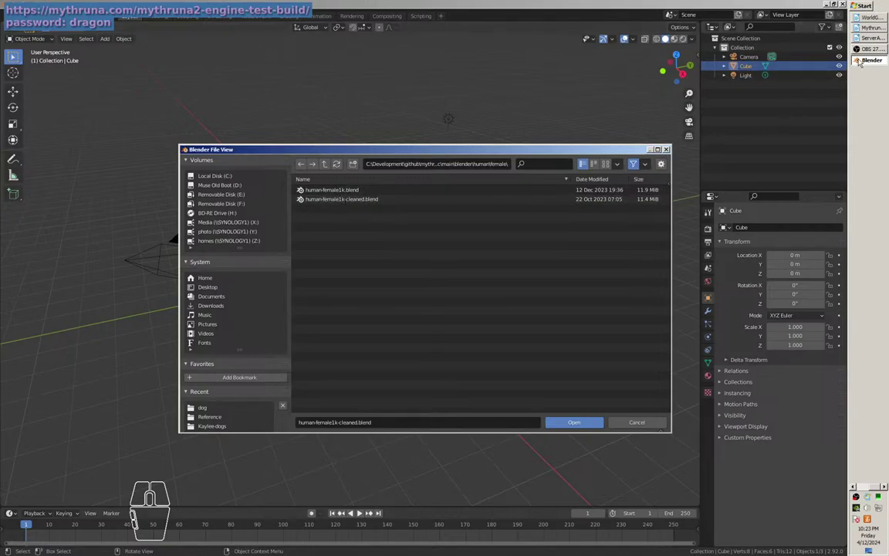
Switch to the code editor, open and reload butterfly.rig, and open human-female2.rig from the same rigger folder.
left_click(861, 487)
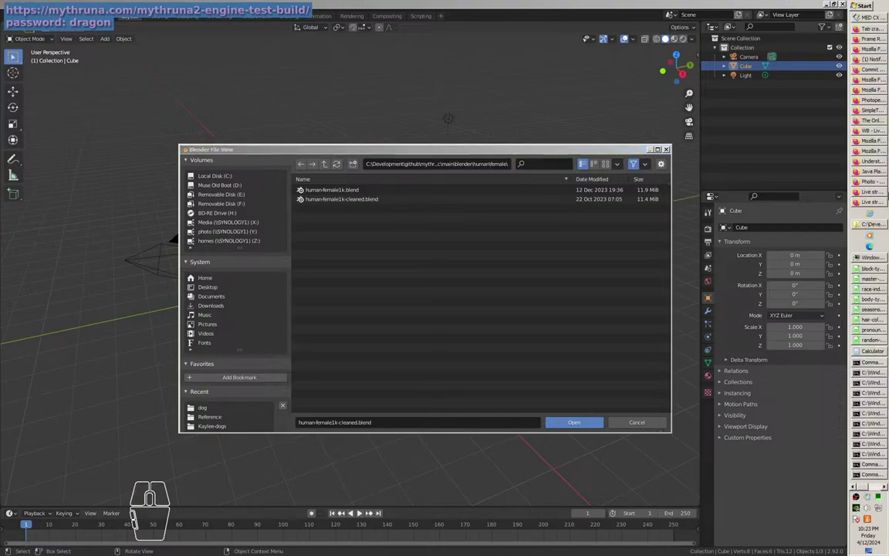
left_click(873, 18)
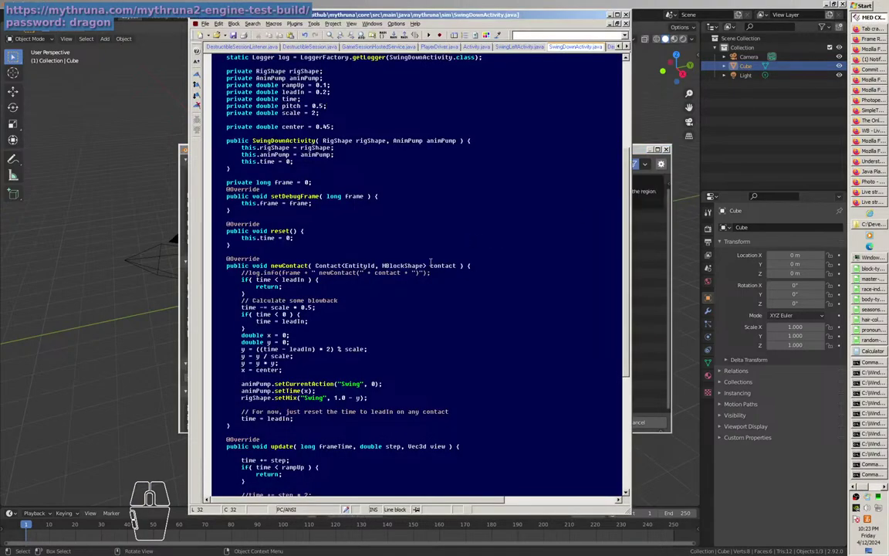
scroll(166, 370, "up", 13)
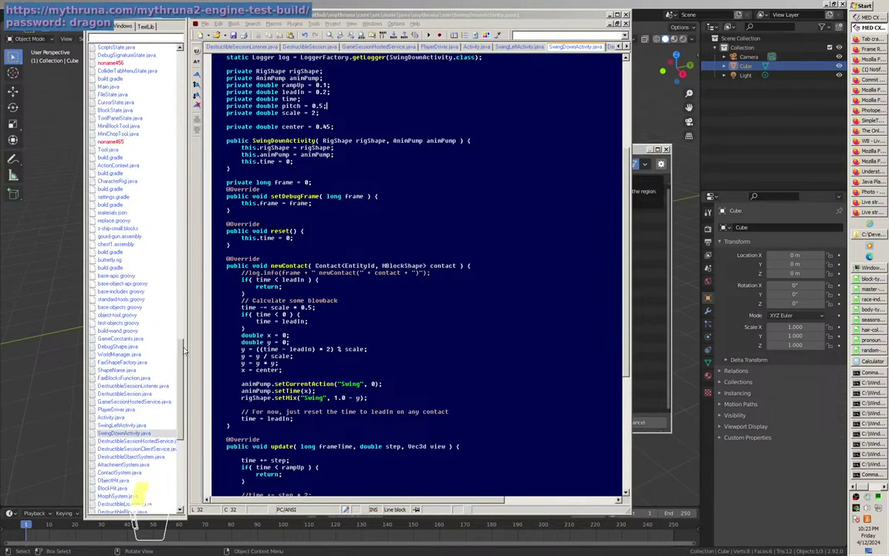
scroll(184, 349, "up", 5)
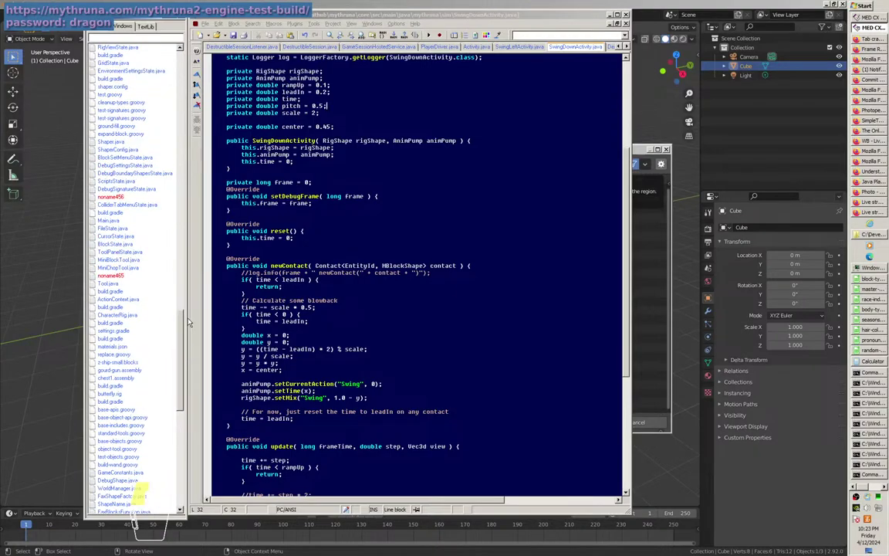
scroll(188, 324, "down", 2)
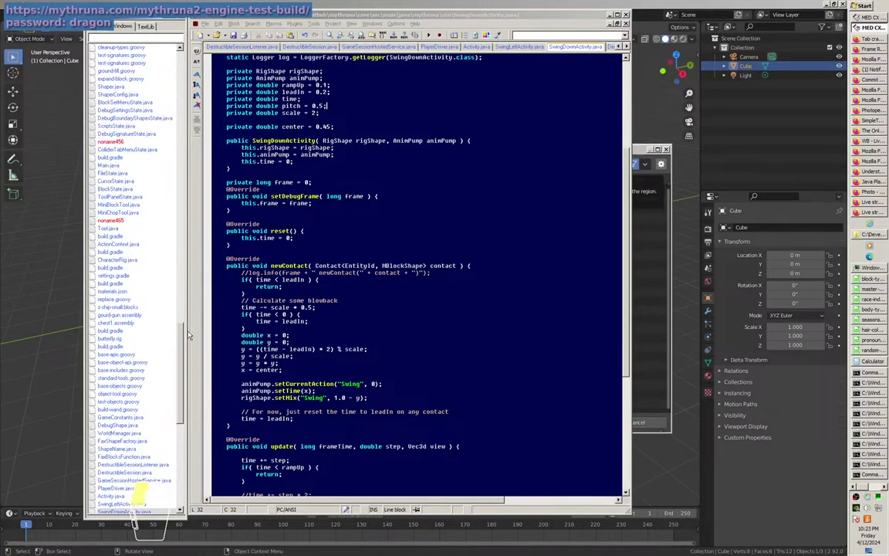
scroll(189, 336, "down", 1)
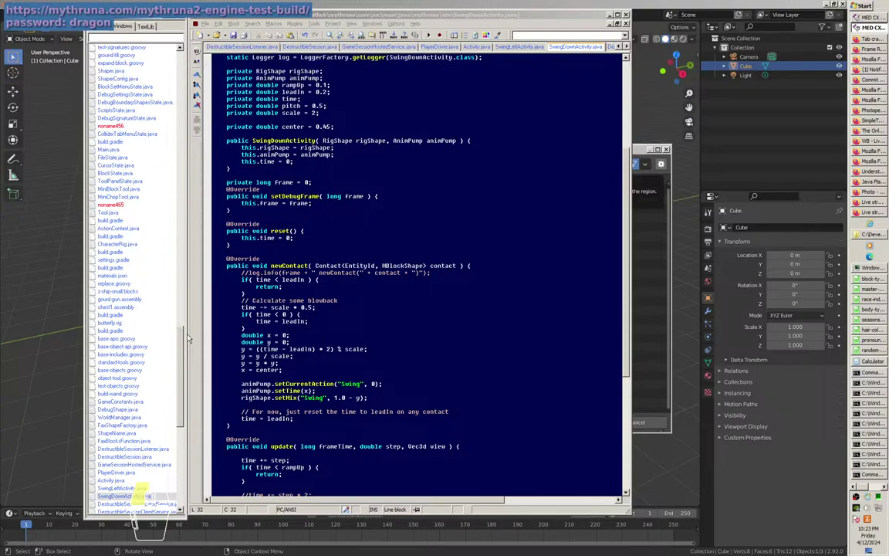
double_click(108, 295)
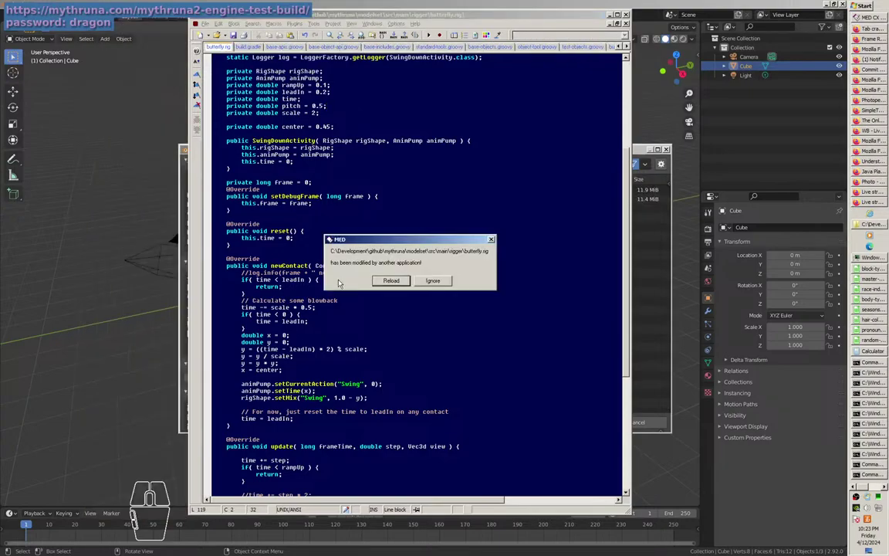
key("Return")
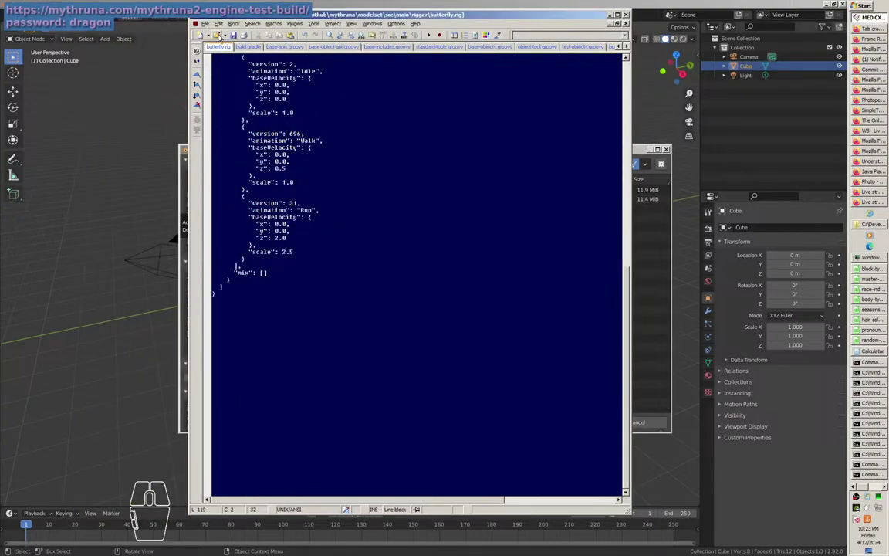
left_click(219, 36)
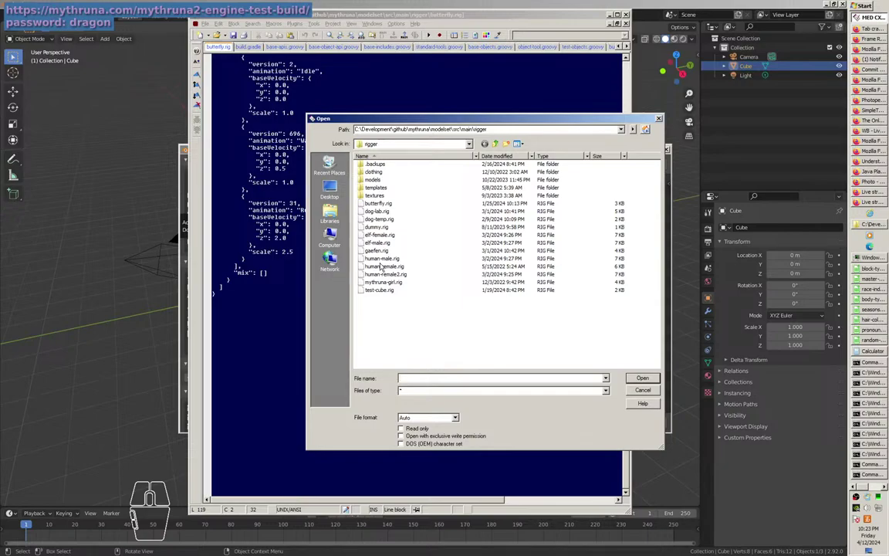
double_click(386, 274)
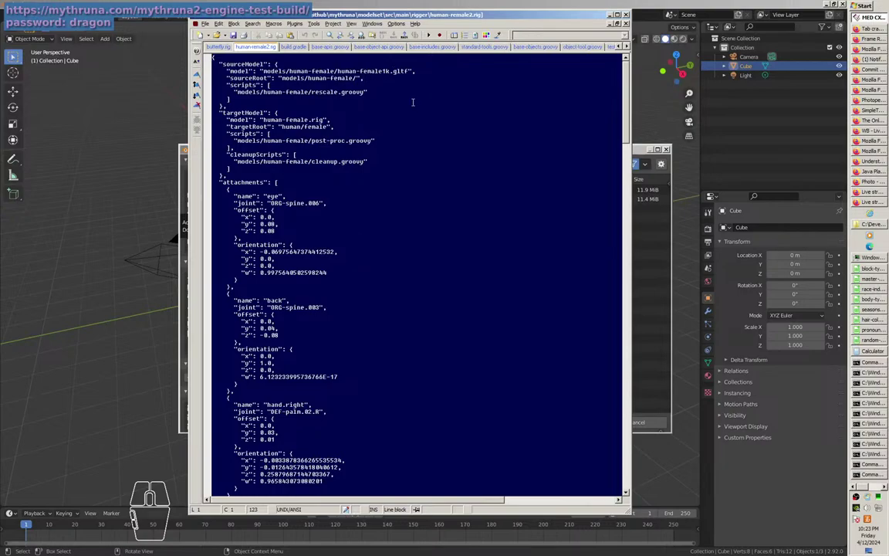
Switch back to Blender and open human-female1k.blend from the human/female folder, allowing execution of its Python scripts.
left_click(371, 6)
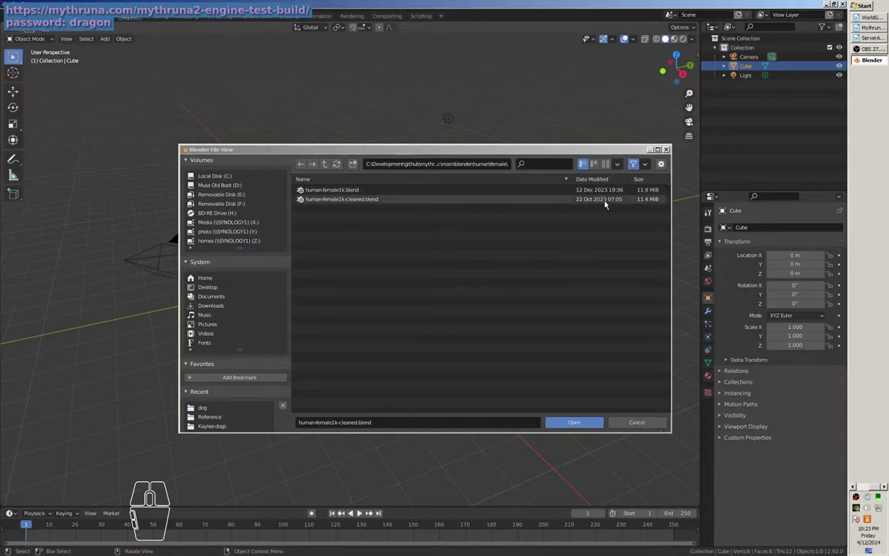
left_click(356, 191)
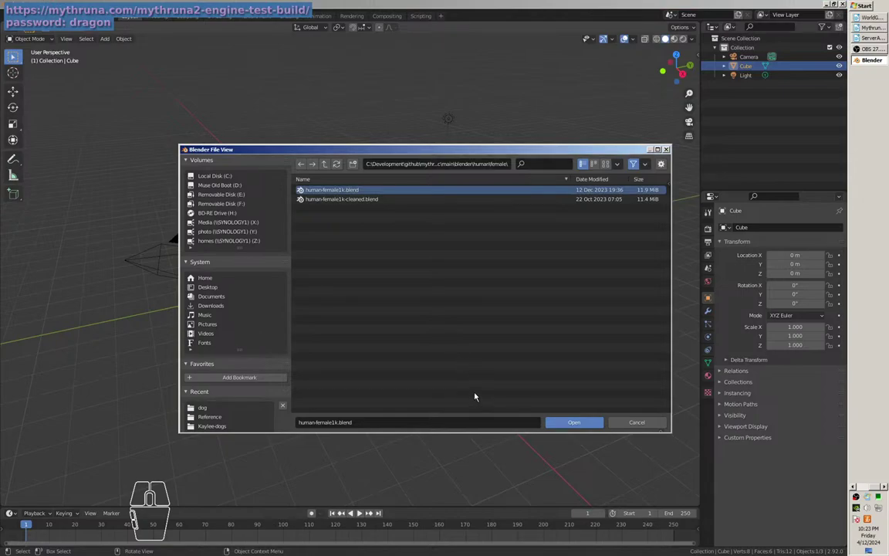
left_click(583, 427)
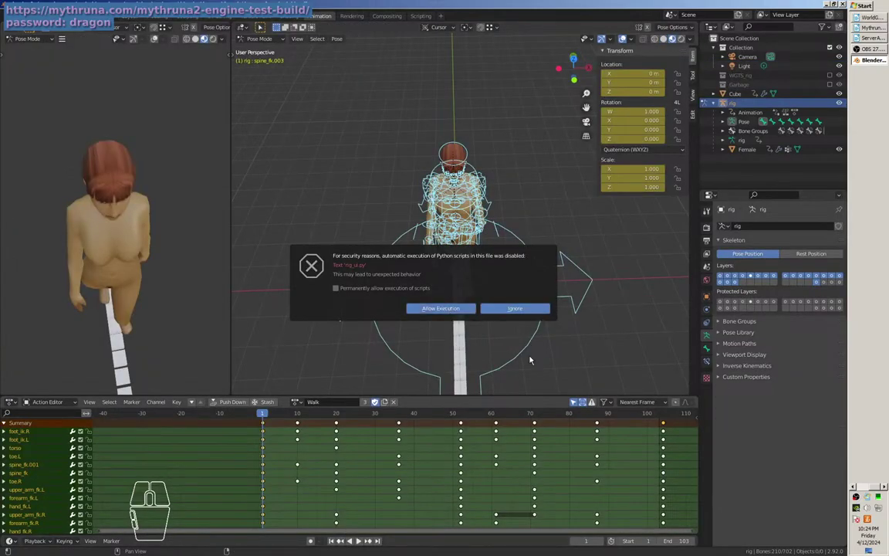
left_click(443, 308)
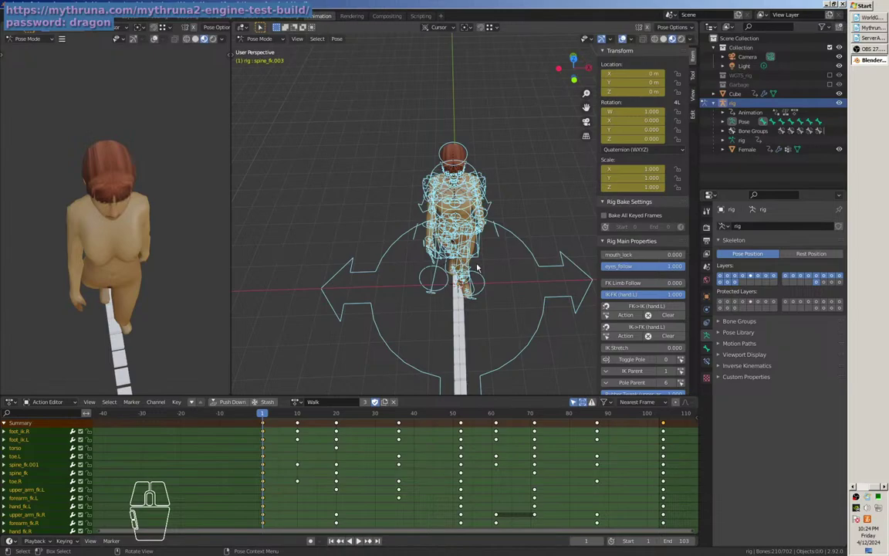
Load the SwingUp action on the rig in the Action Editor.
left_click_drag(512, 264, 470, 291)
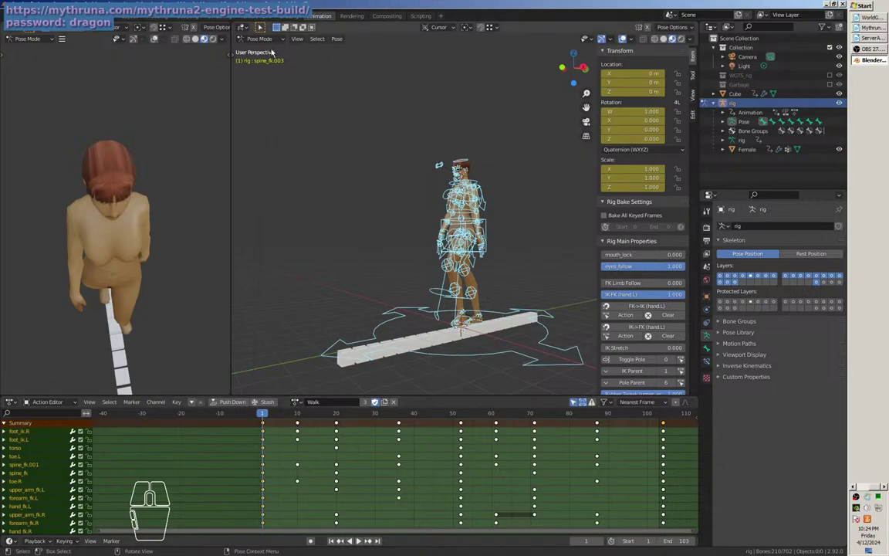
left_click(295, 402)
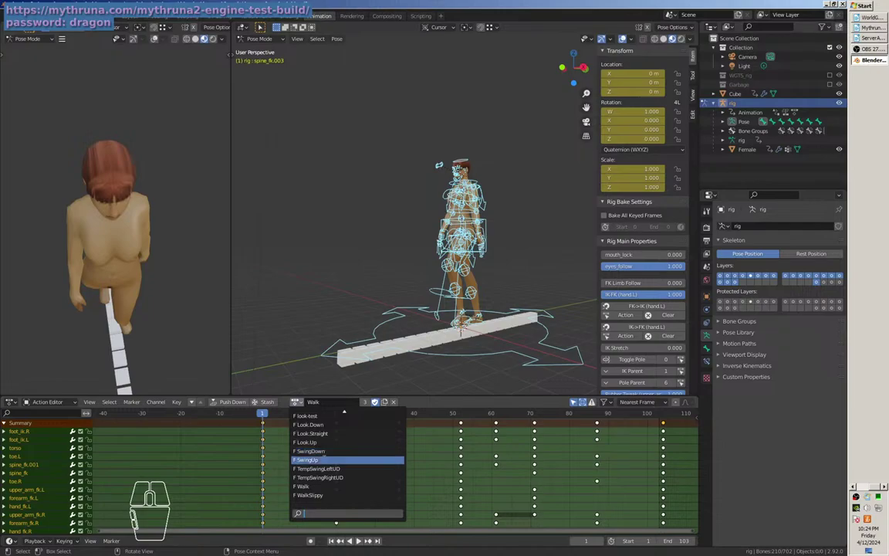
left_click(323, 461)
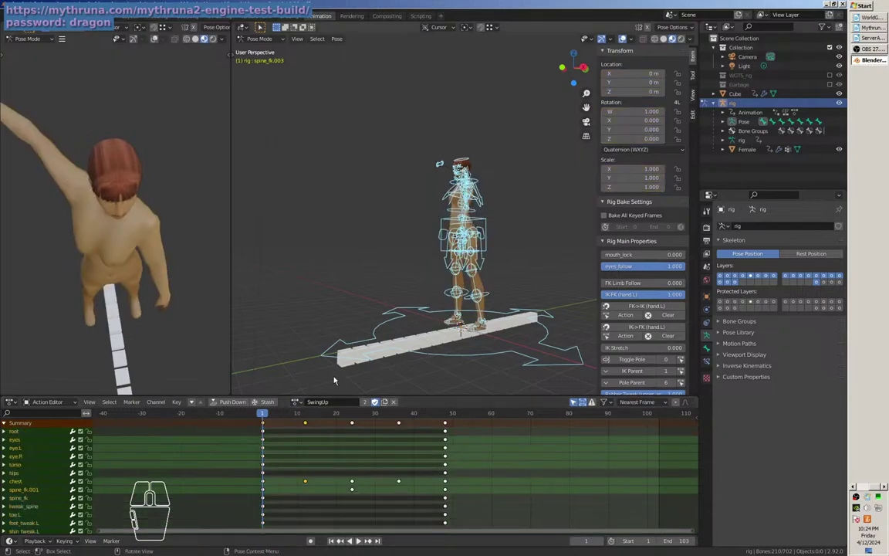
Play the SwingUp animation twice with the full figure in view and move the current frame to 48.
scroll(353, 299, "down", 3)
scroll(344, 302, "up", 2)
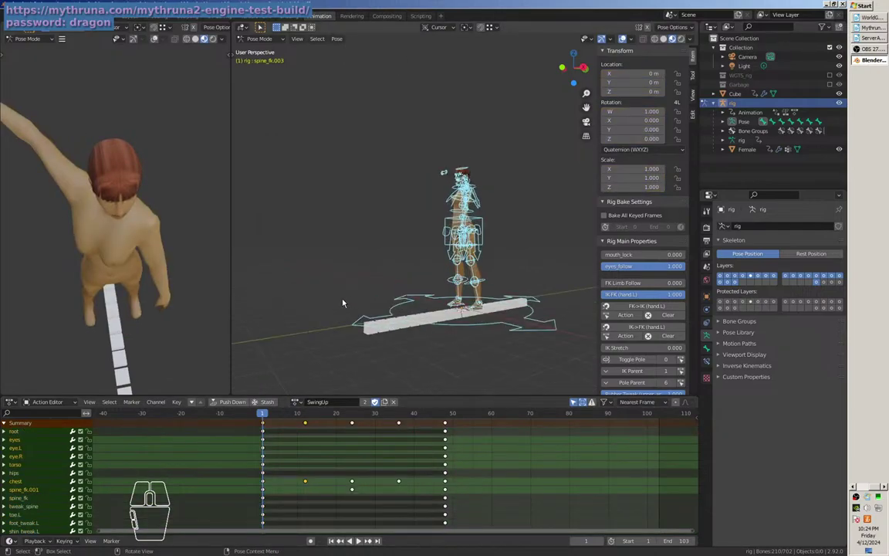
middle_click(334, 306)
left_click_drag(163, 338, 131, 300)
scroll(132, 299, "down", 2)
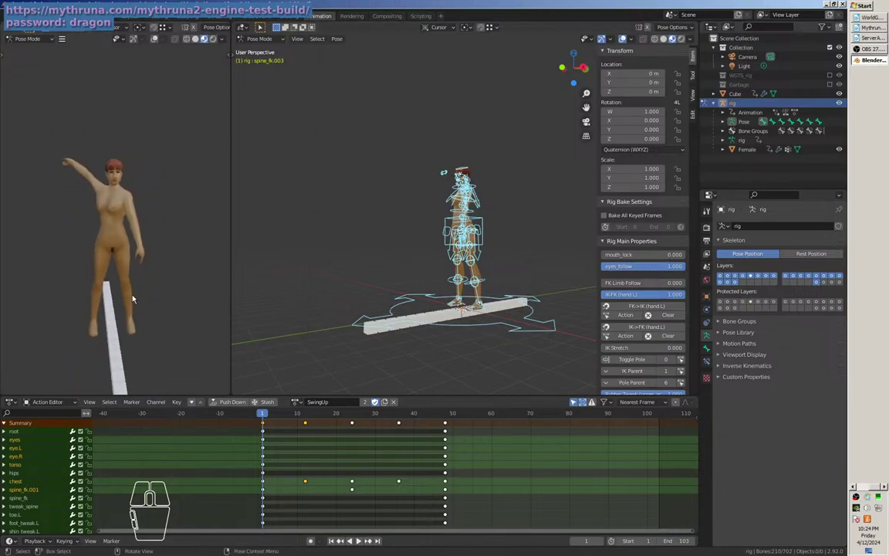
left_click_drag(132, 299, 190, 299)
scroll(188, 299, "up", 1)
scroll(187, 299, "down", 1)
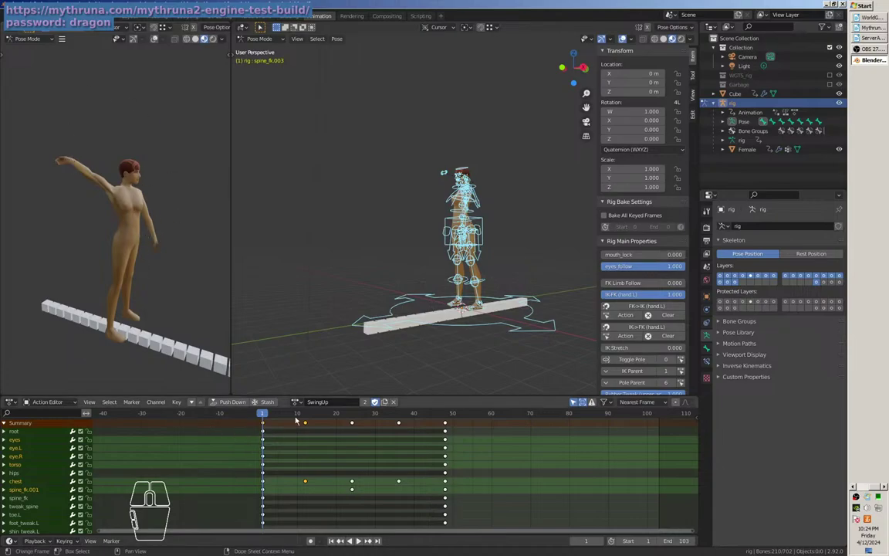
left_click(359, 542)
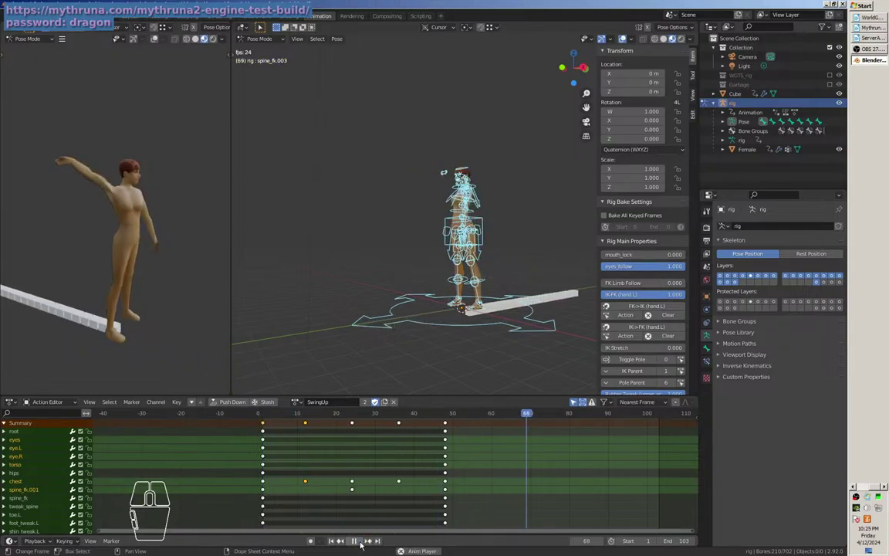
left_click(359, 542)
key("shift+Left")
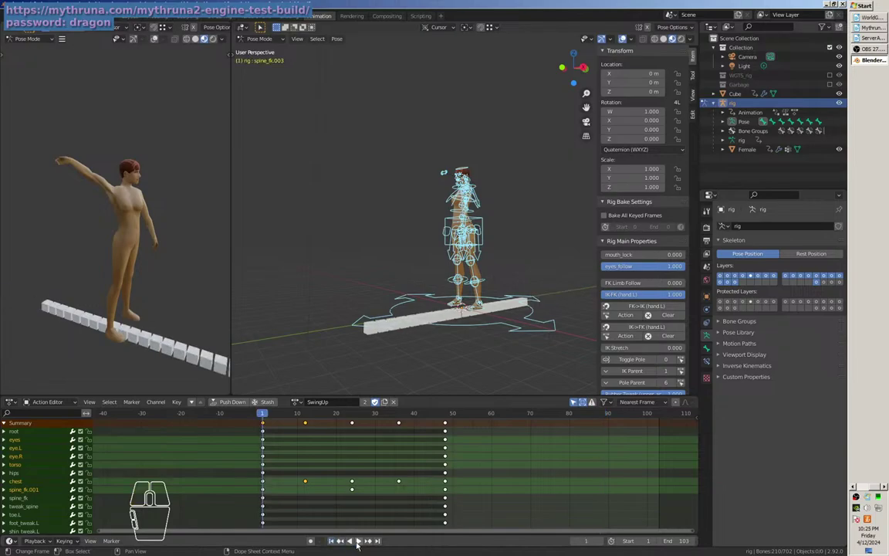
left_click(358, 541)
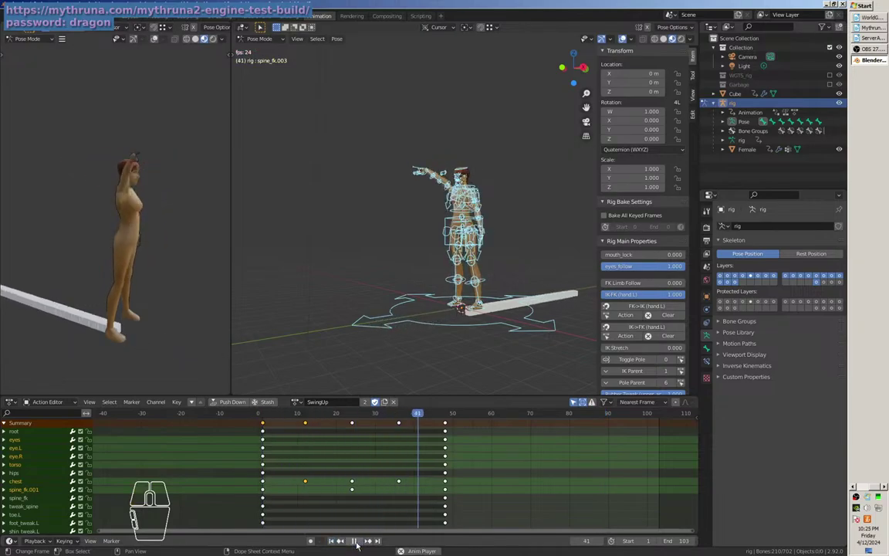
left_click(355, 542)
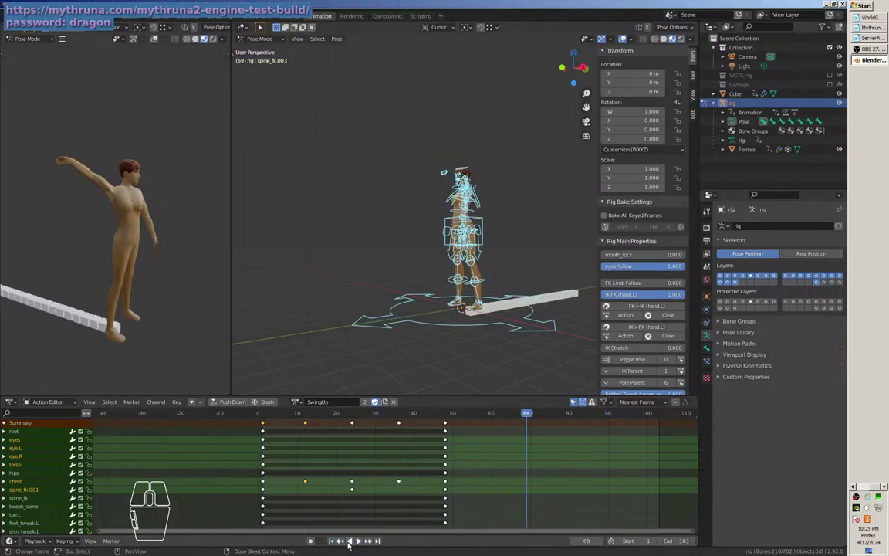
left_click_drag(527, 414, 446, 412)
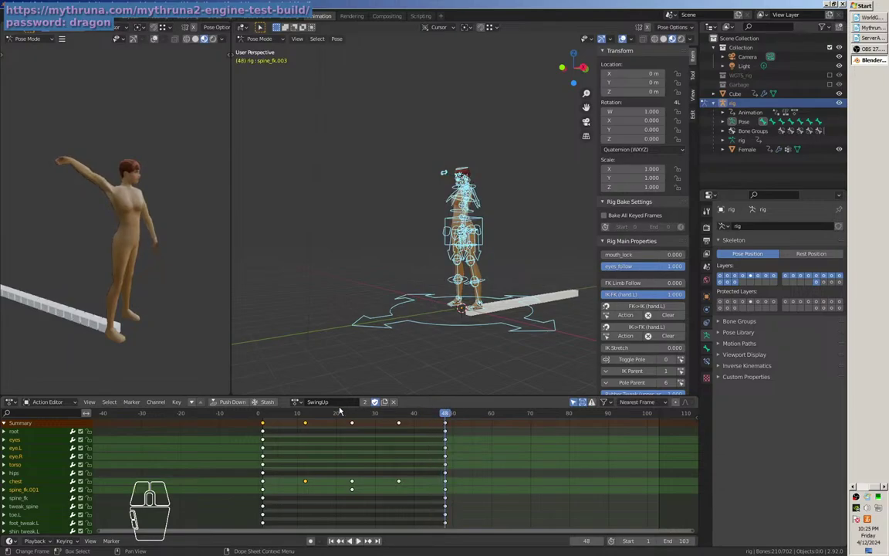
Switch the rig to the SwingDown action and scrub through frames 1 to 48, including the pose at frame 24.
left_click(298, 402)
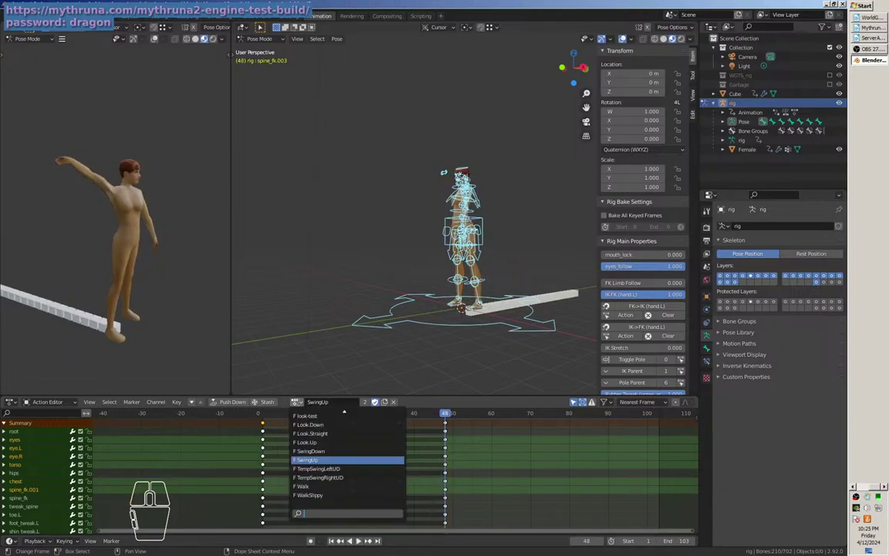
left_click(347, 451)
left_click_drag(445, 415, 263, 417)
left_click_drag(302, 422, 445, 424)
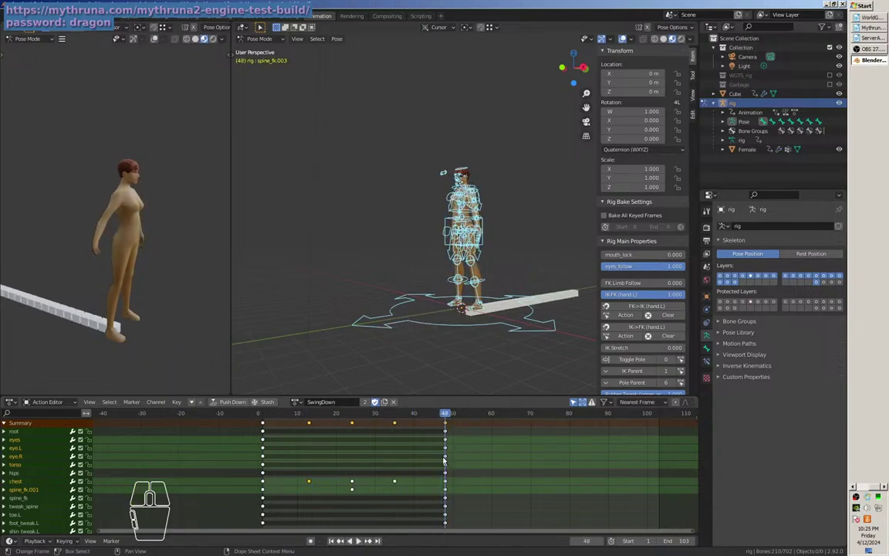
left_click(352, 423)
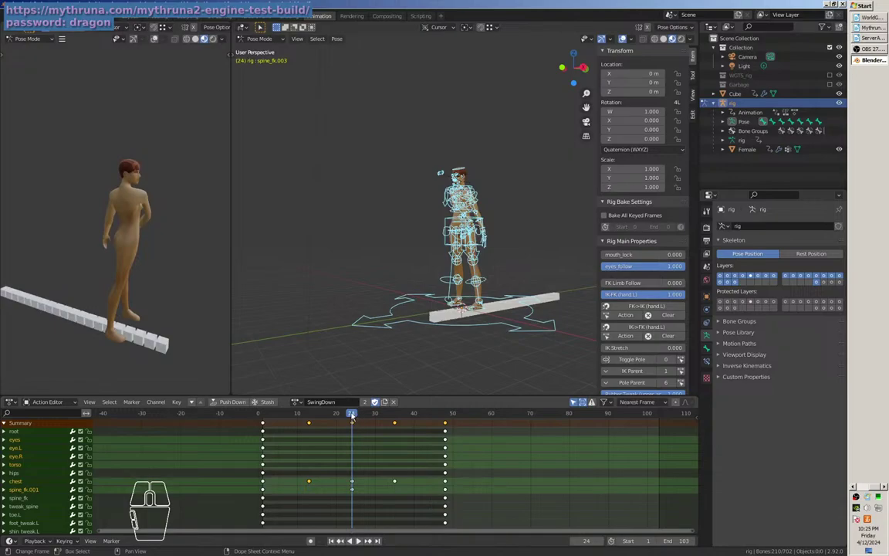
left_click_drag(352, 415, 446, 424)
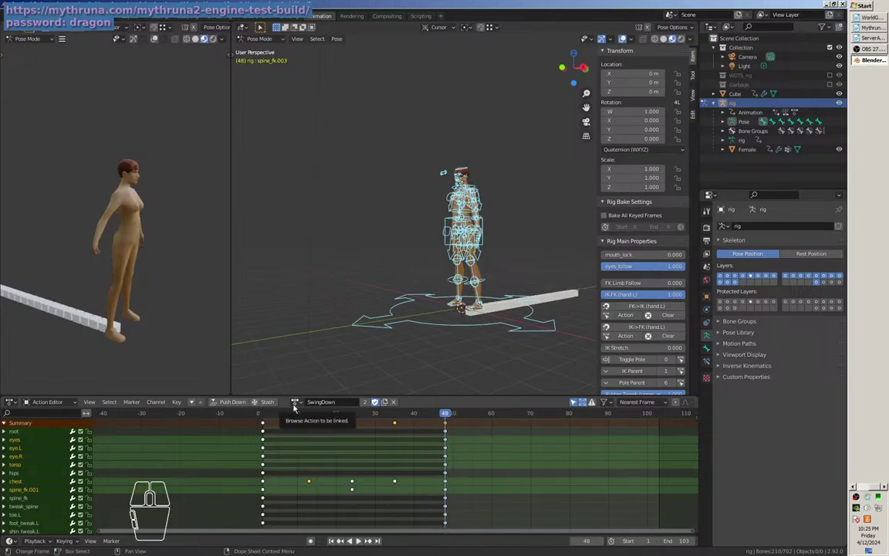
Unmaximize and narrow the window so the stream chat shows beside it, and hide the main 3D viewport's sidebar.
double_click(722, 5)
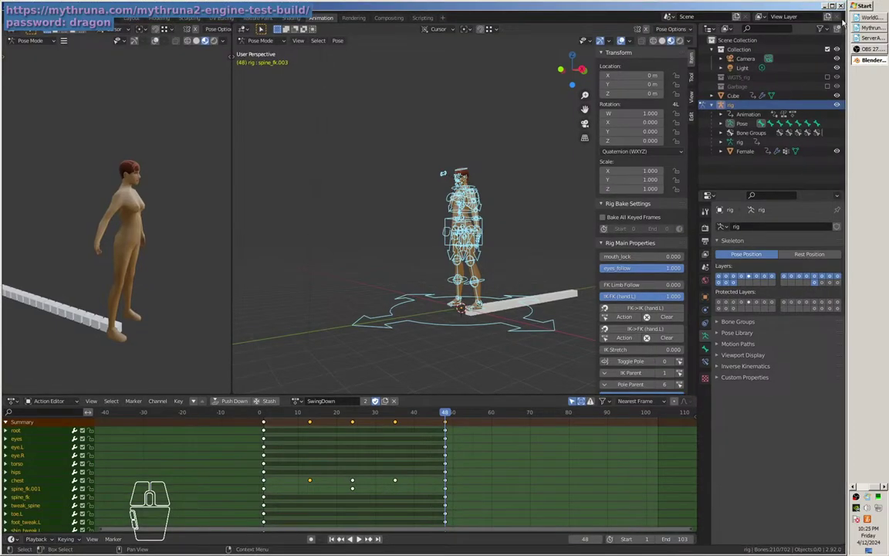
left_click_drag(847, 22, 719, 24)
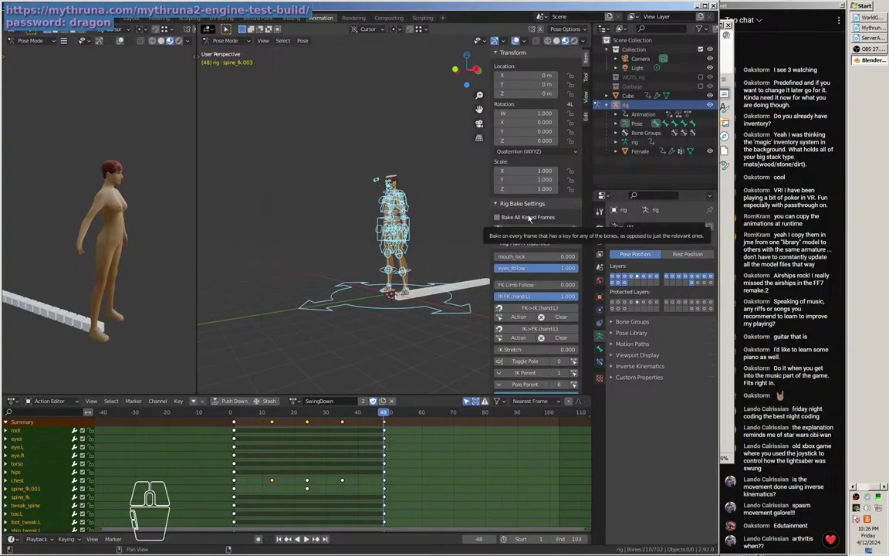
key("n")
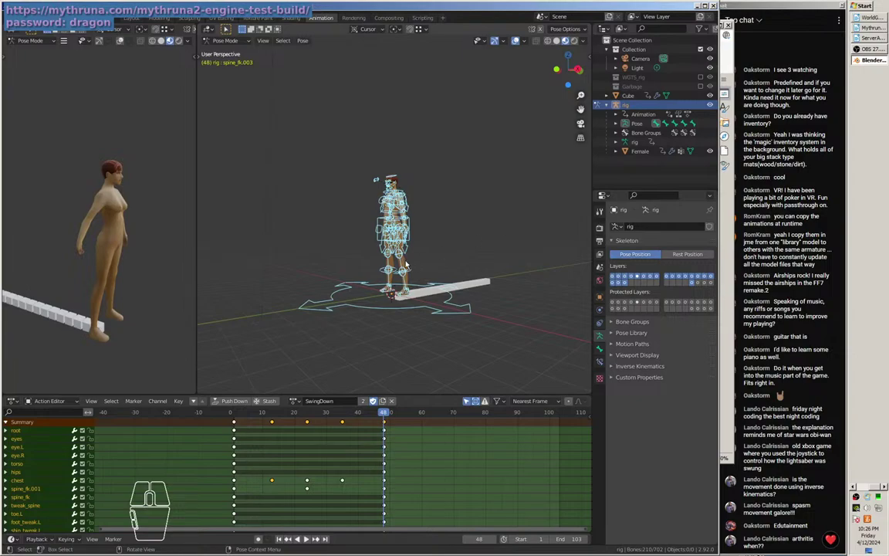
Display both 3D viewports in solid shading and frame the full figure from the front in the smaller viewport.
scroll(358, 293, "up", 4)
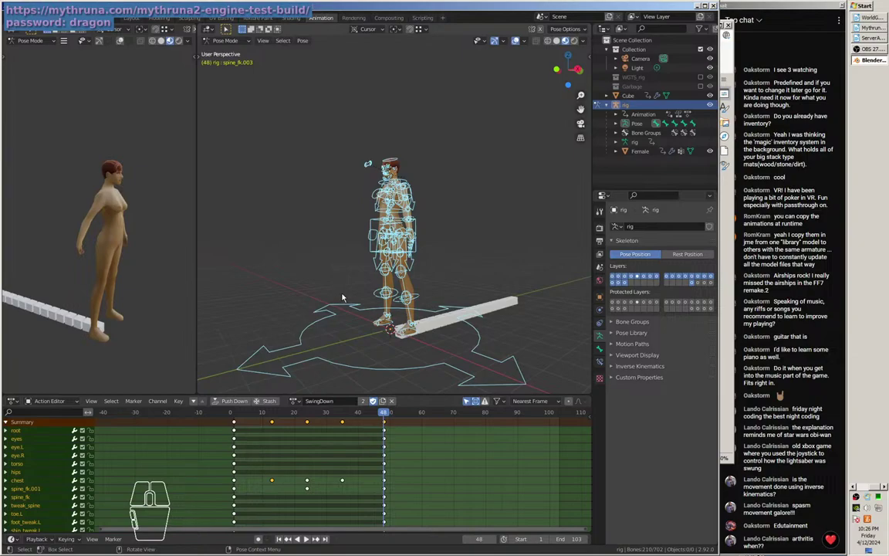
left_click(557, 41)
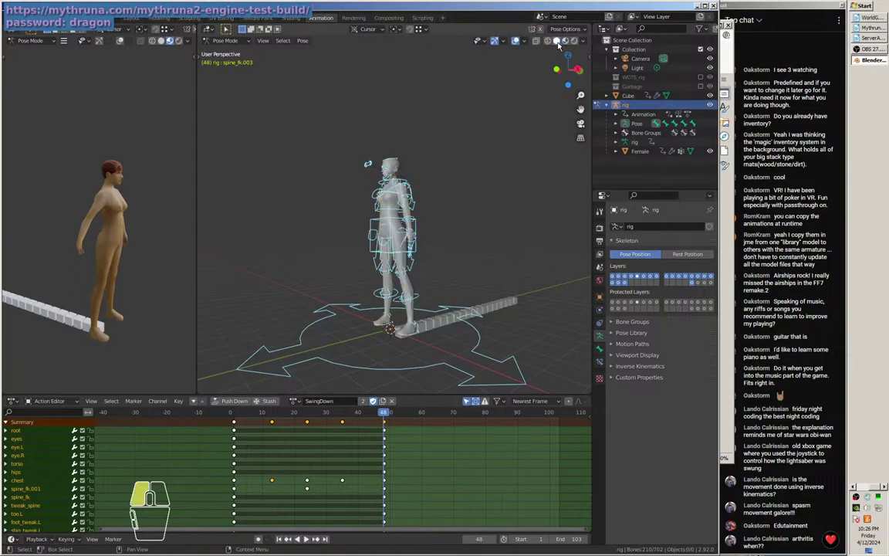
left_click(161, 41)
left_click_drag(149, 257, 68, 250)
scroll(112, 266, "up", 4)
scroll(107, 264, "down", 3)
left_click_drag(133, 248, 23, 210)
left_click_drag(98, 268, 114, 205)
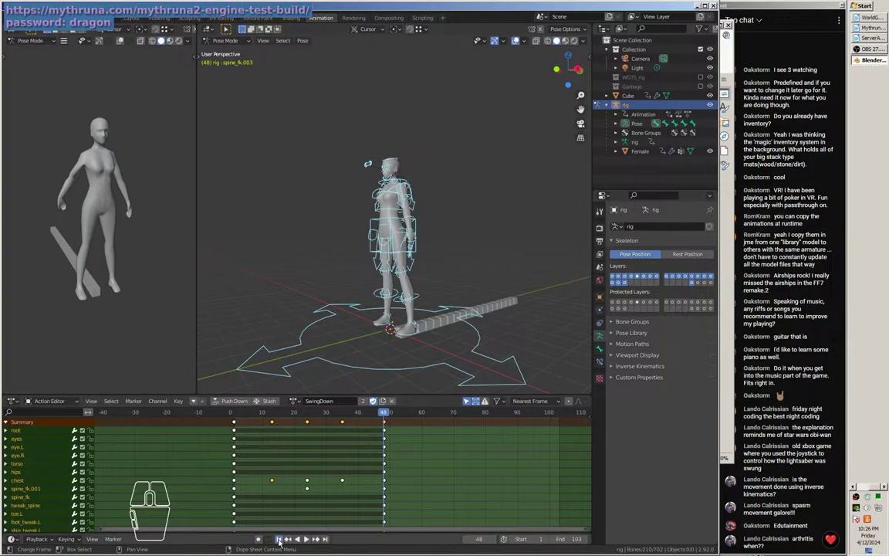
Return to frame 1 and load the default pose action on the rig, viewing the figure from the front.
key("shift+Left")
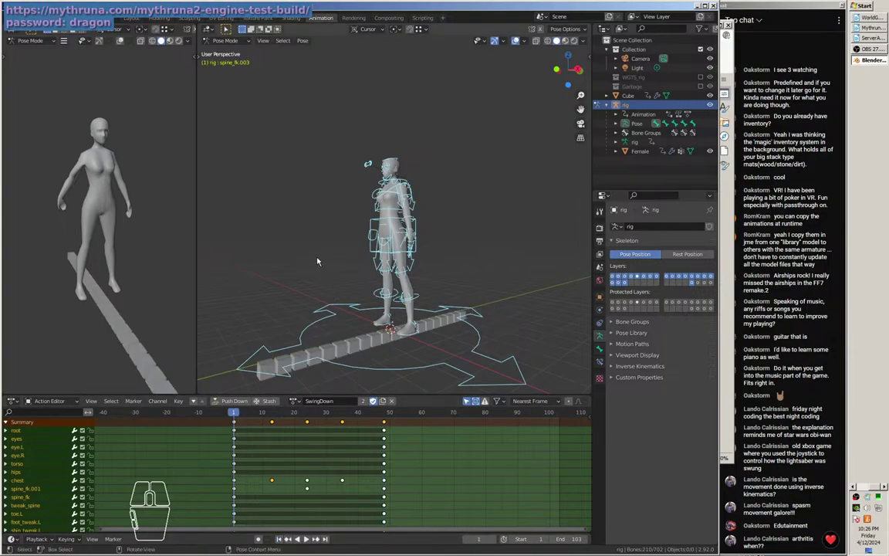
left_click_drag(305, 265, 373, 277)
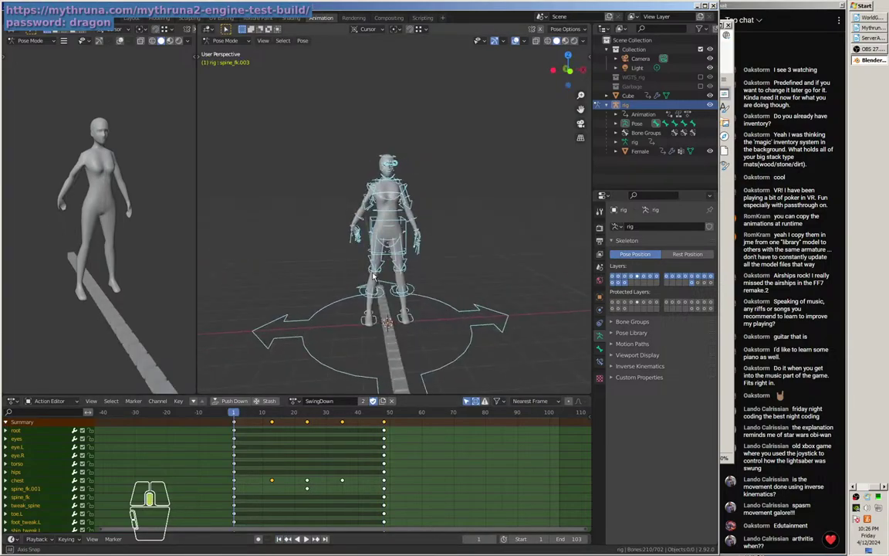
left_click(294, 401)
scroll(323, 429, "up", 10)
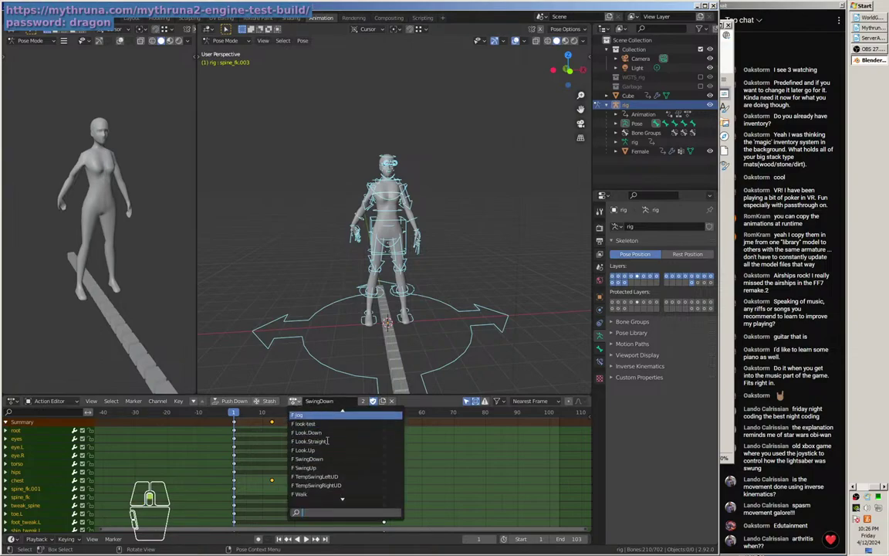
left_click(327, 440)
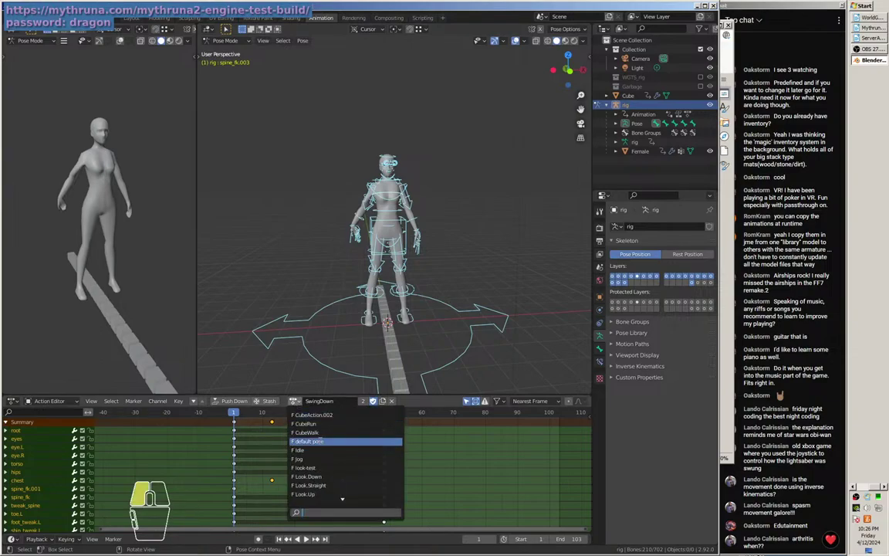
mouse_move(303, 279)
left_mouse_down()
mouse_move(351, 267)
mouse_move(305, 270)
left_mouse_up()
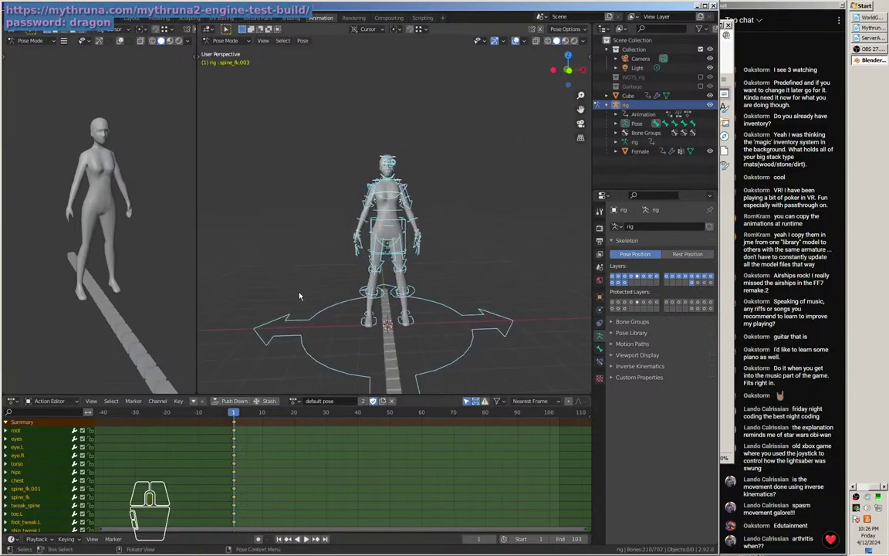
Duplicate the default pose action and name the copy SwingDownRightShoulder.
left_click(384, 402)
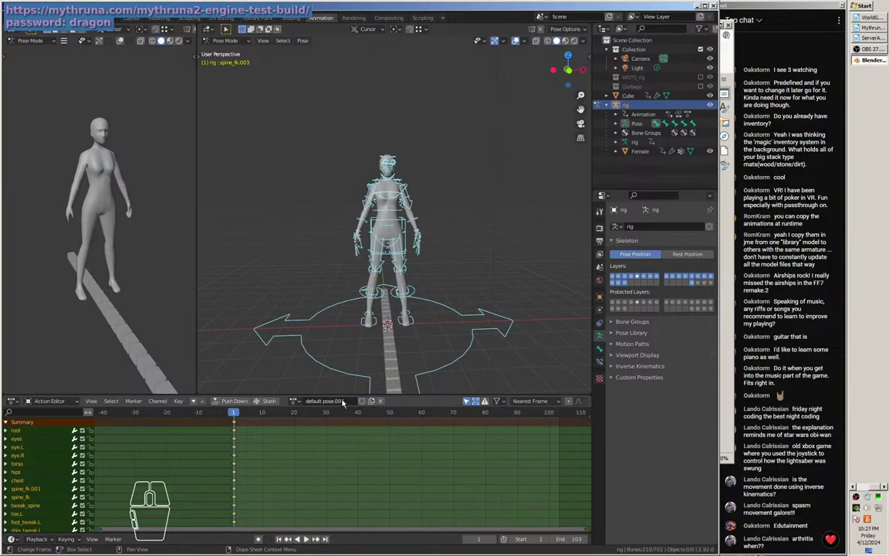
left_click(349, 401)
left_click_drag(348, 401, 302, 401)
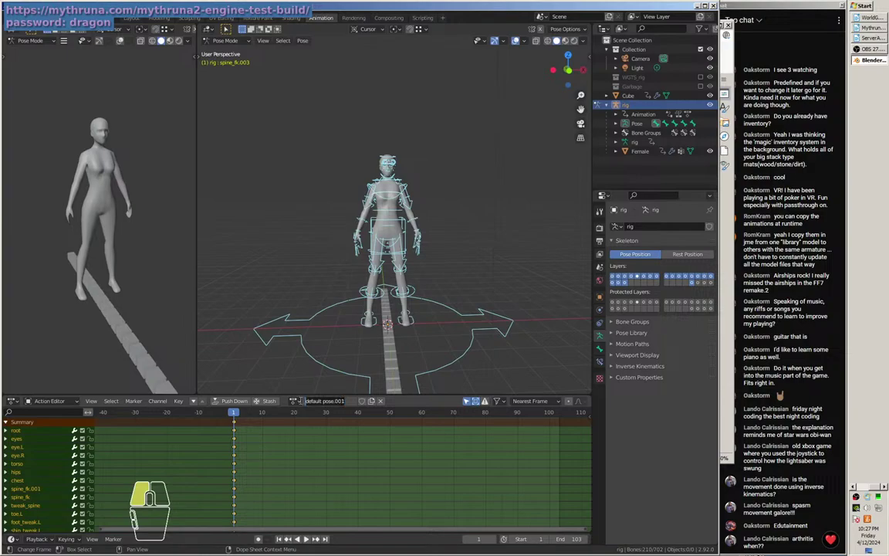
type("SwingDown")
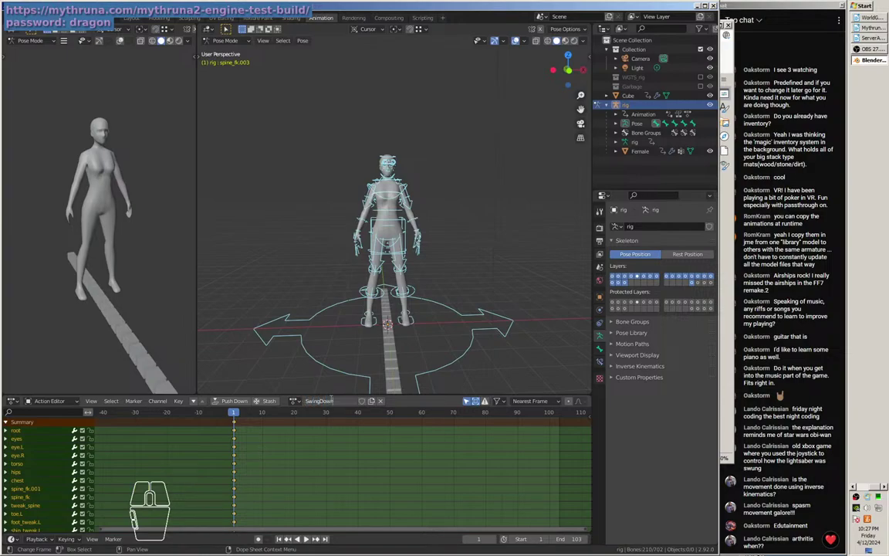
type("LeftShould")
key("Return")
key("BackSpace")
key("BackSpace")
type("RightShoulder")
key("Return")
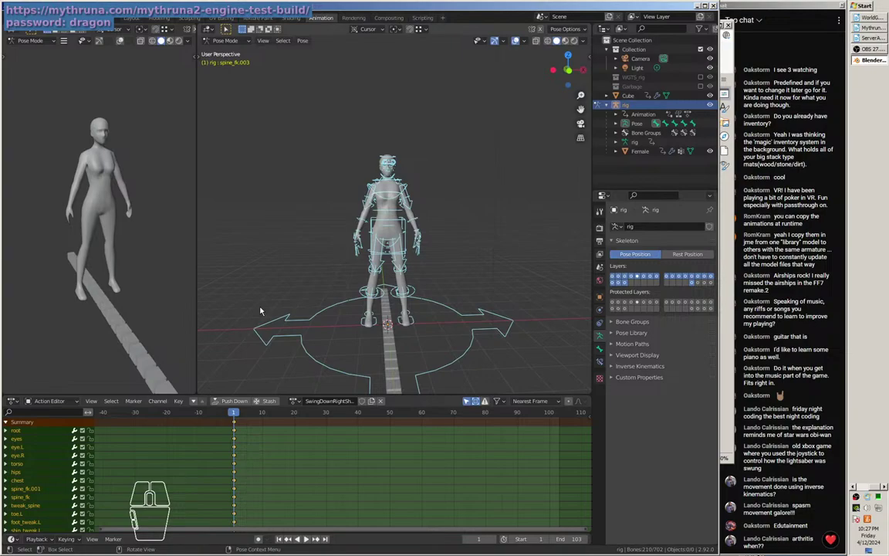
Select the upper_arm_fk.R control on the character's right arm and view the rig in left orthographic projection.
left_click_drag(283, 319, 371, 324)
scroll(439, 356, "up", 6)
scroll(473, 349, "down", 3)
left_click_drag(473, 347, 405, 296)
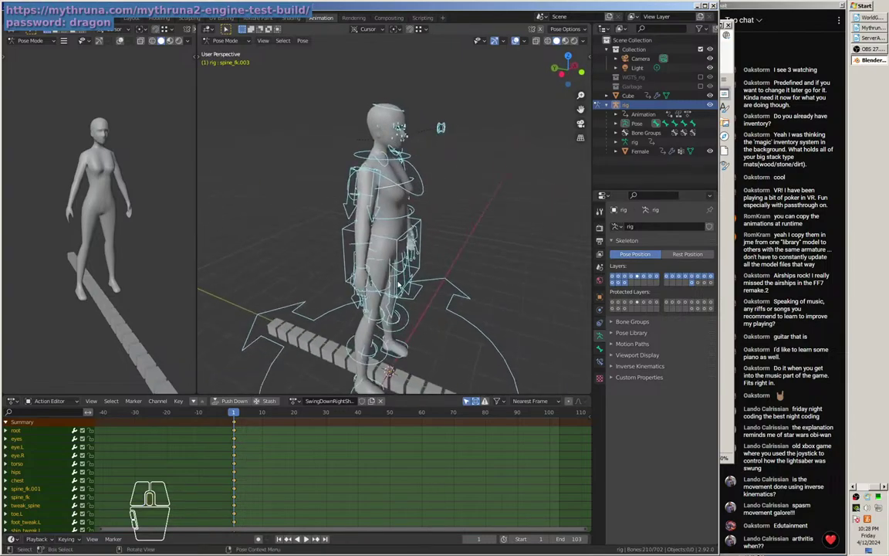
left_click(363, 199)
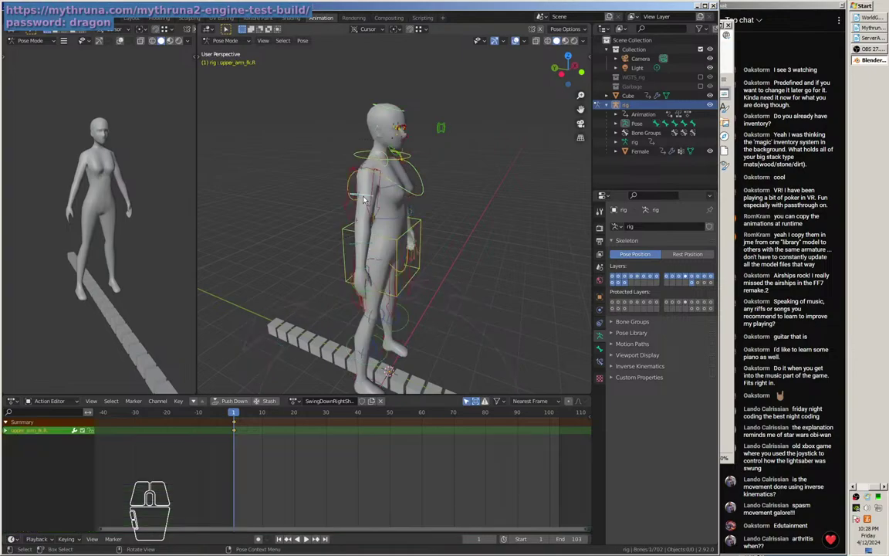
left_click_drag(363, 200, 414, 295)
left_click(345, 246)
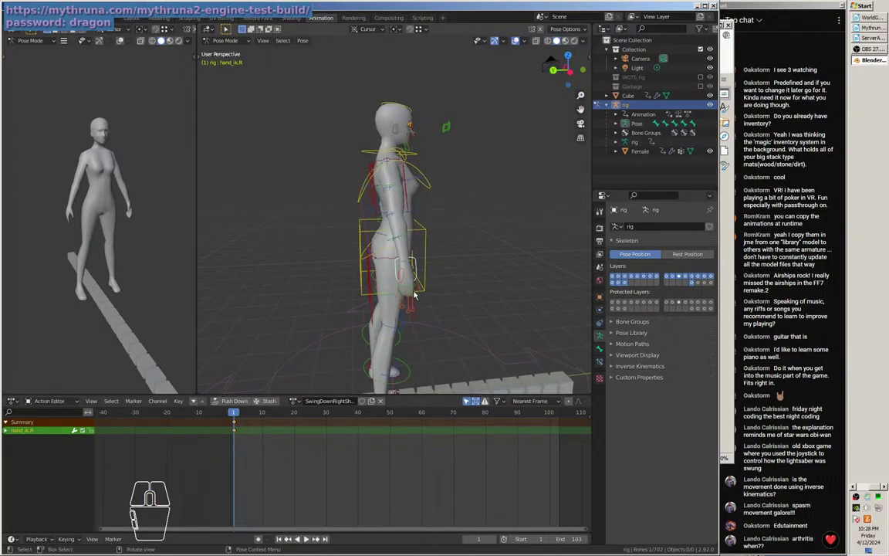
left_click_drag(458, 320, 409, 322)
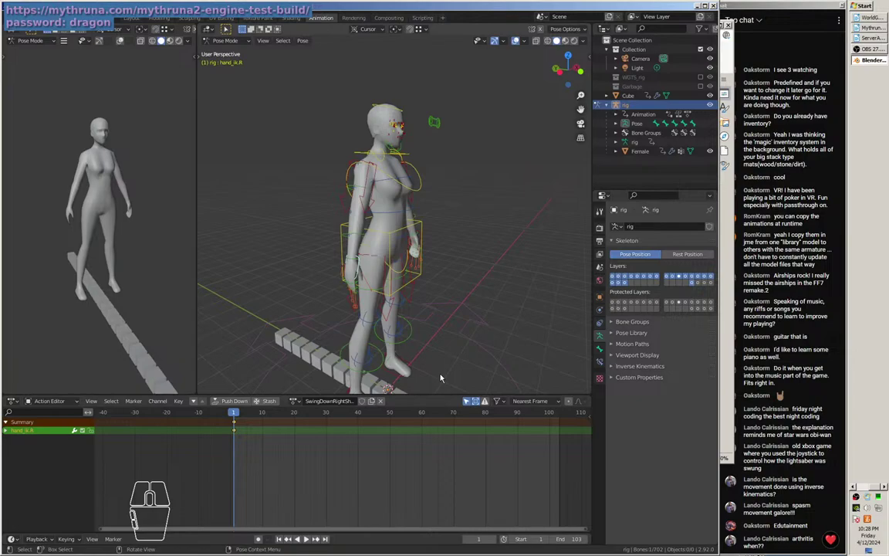
left_click_drag(355, 301, 399, 261)
left_click(348, 185)
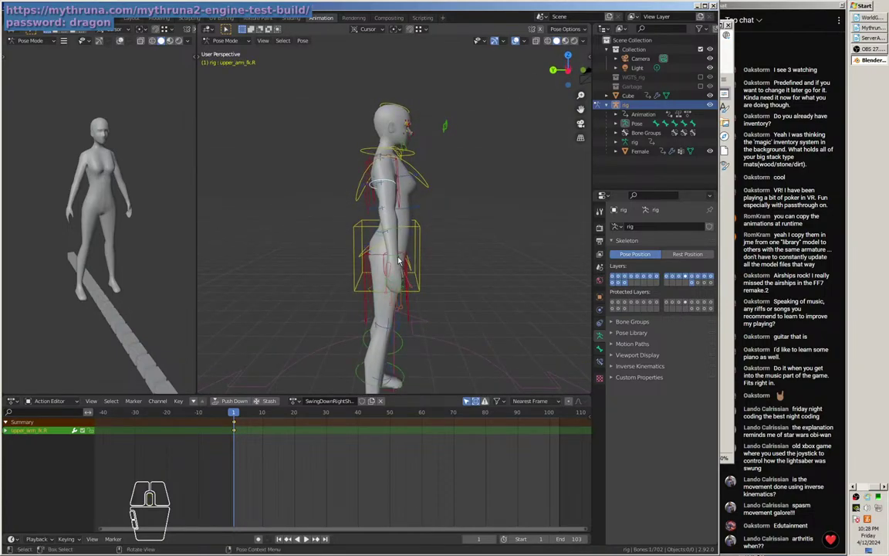
key("KP_3")
key("ctrl+KP_3")
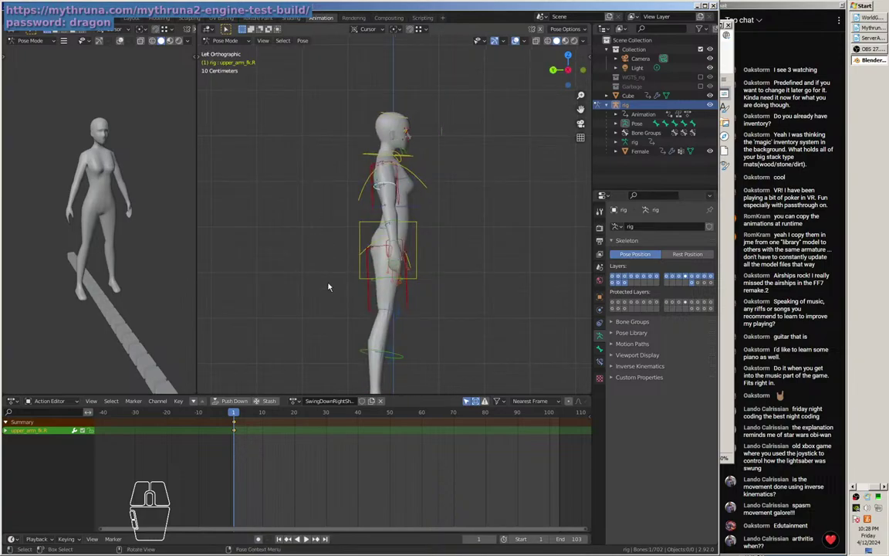
Move to frame 24 and rotate the right upper arm forward by about 73° in the side view.
key("r")
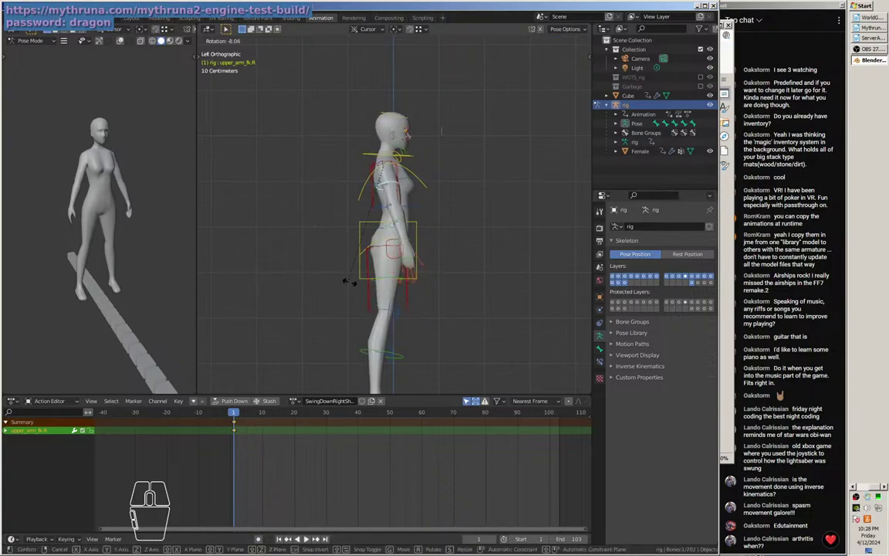
right_click(440, 254)
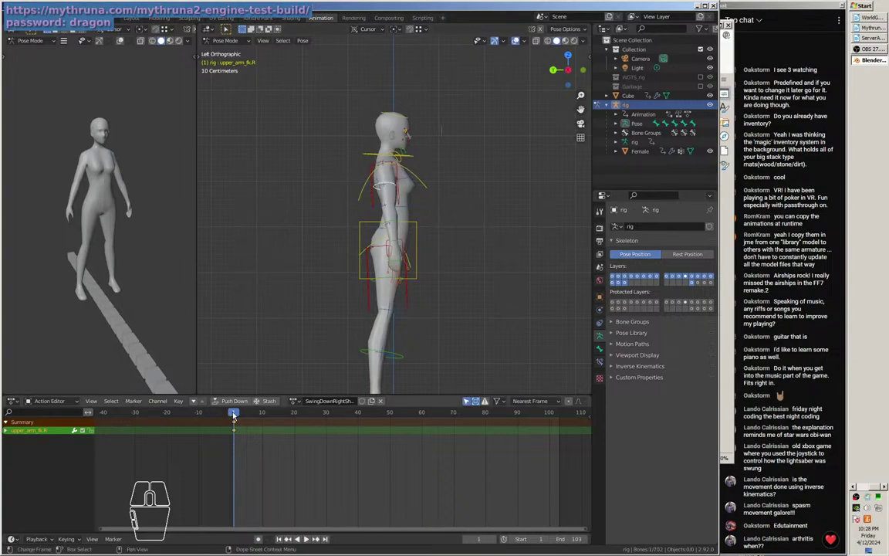
left_click_drag(235, 414, 307, 415)
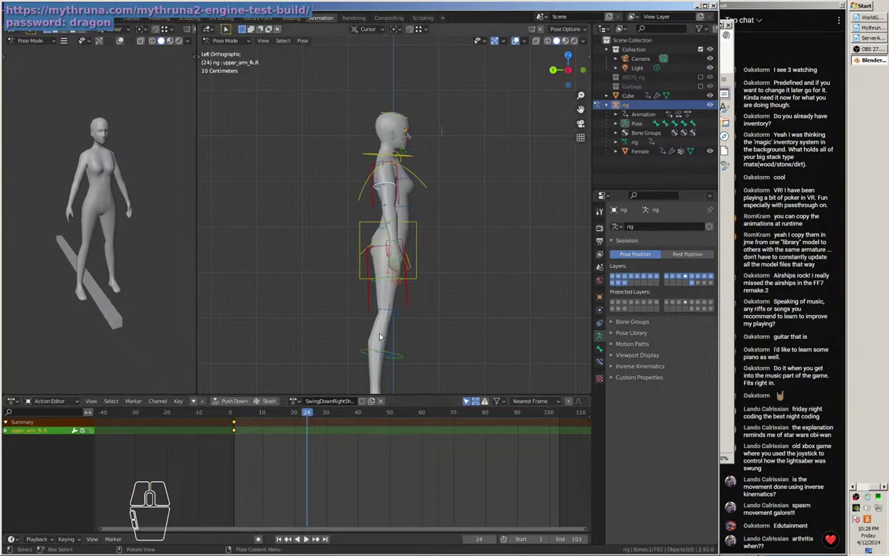
key("r")
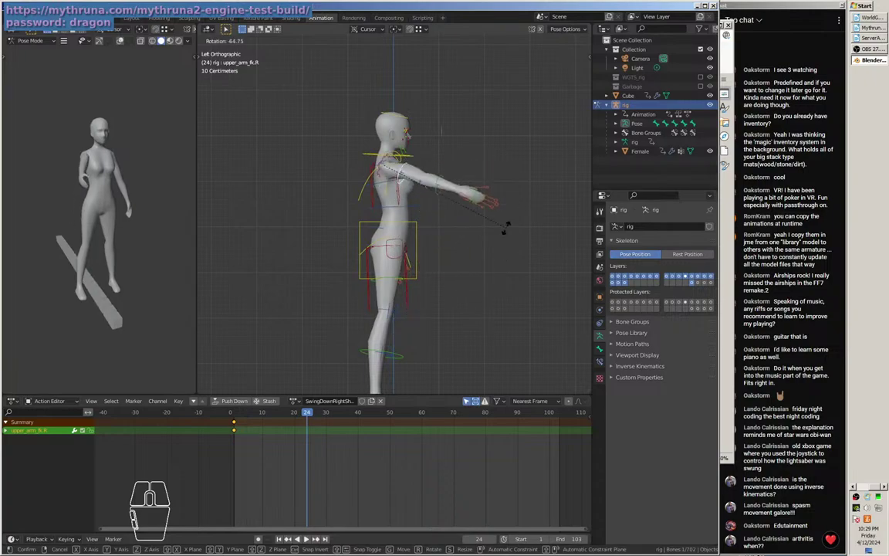
left_click(430, 281)
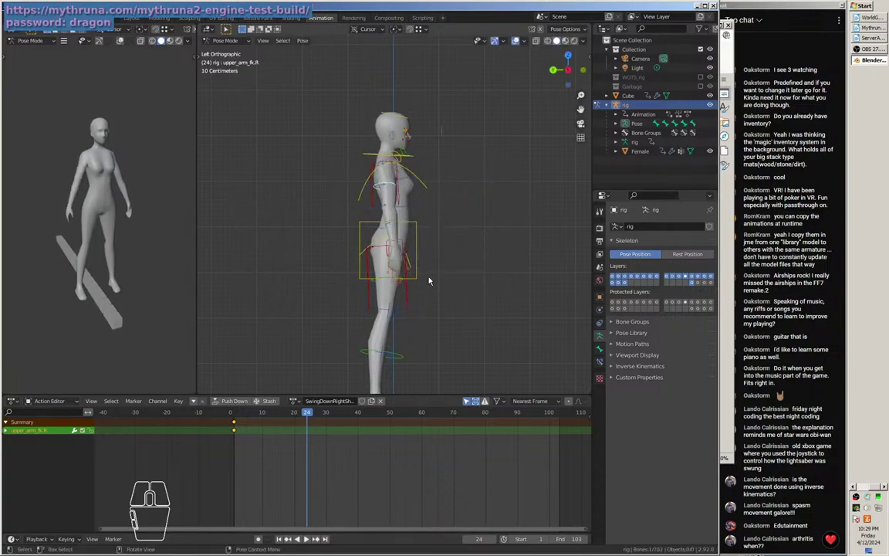
mouse_move(434, 278)
left_mouse_down()
mouse_move(374, 312)
mouse_move(365, 275)
mouse_move(427, 292)
mouse_move(445, 270)
mouse_move(489, 337)
mouse_move(379, 286)
mouse_move(444, 292)
mouse_move(430, 288)
left_mouse_up()
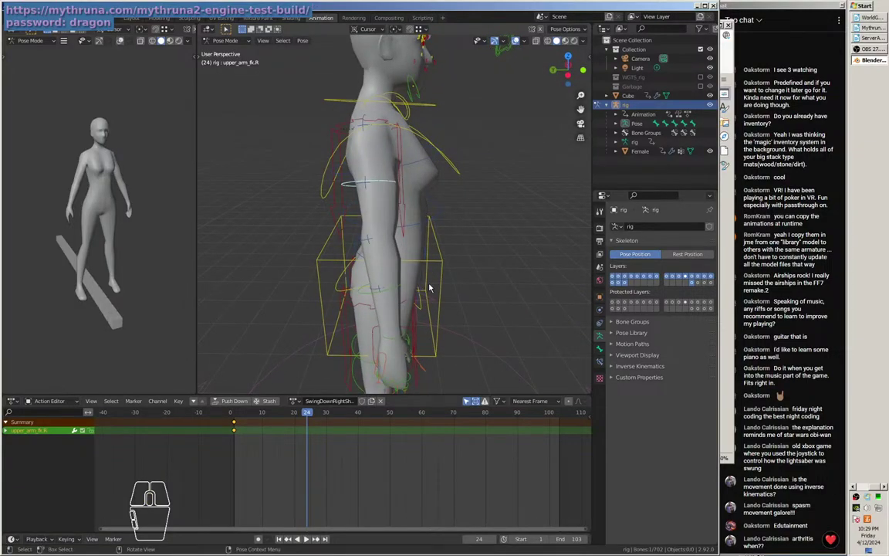
key("ctrl+KP_3")
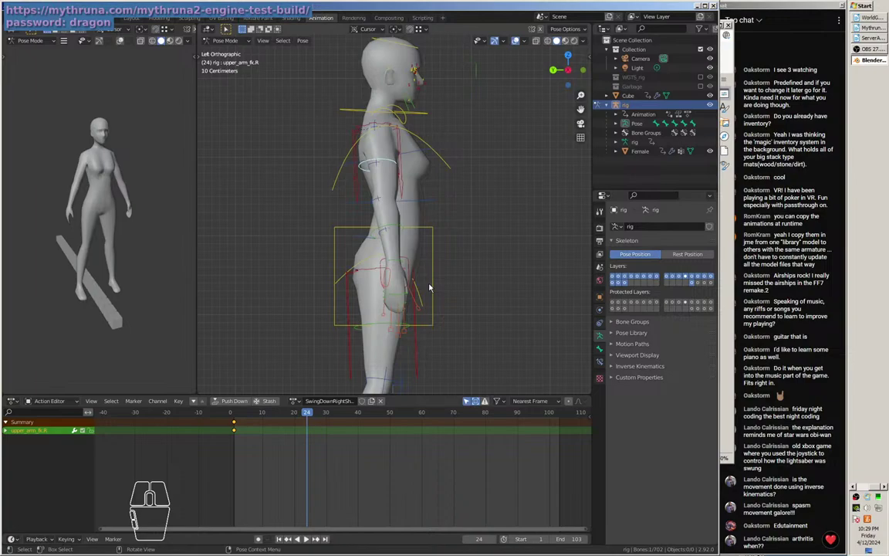
key("r")
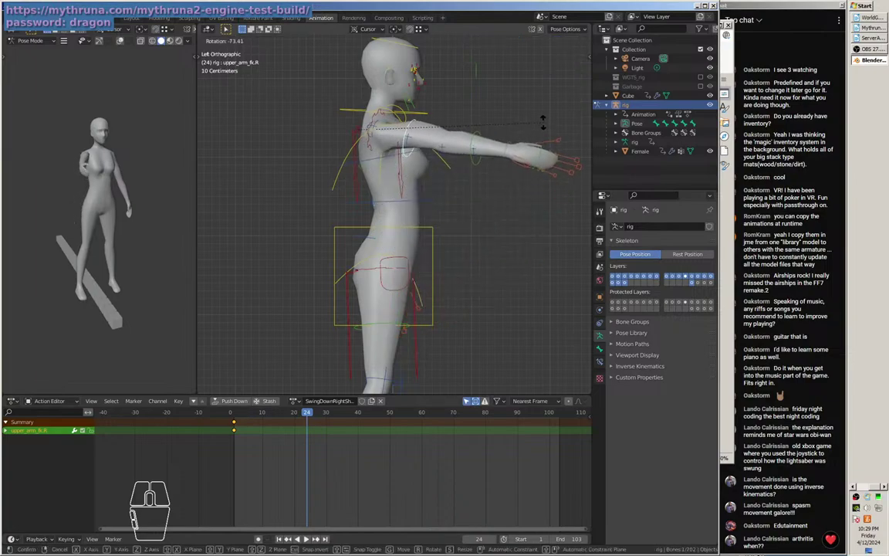
left_click(539, 124)
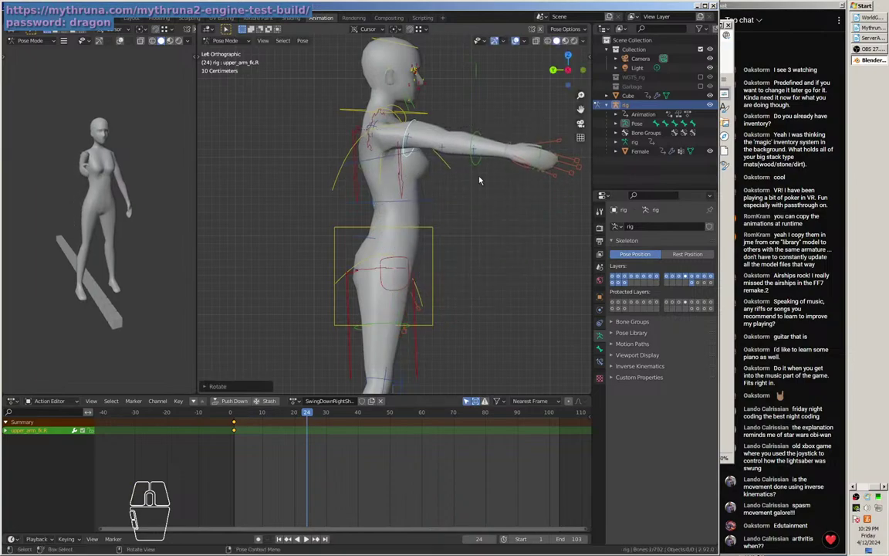
Bend the right elbow by rotating the forearm_fk.R control upward by about 64°.
left_click(477, 168)
key("r")
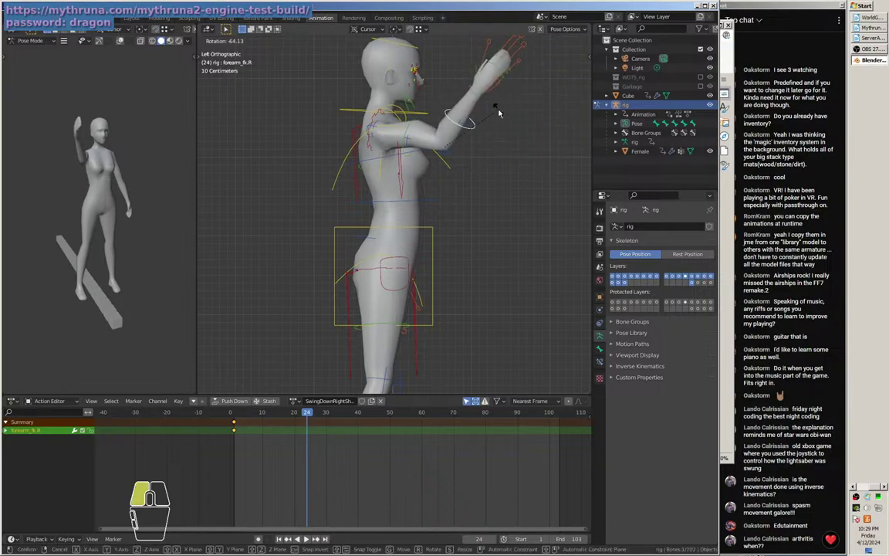
left_click(497, 111)
Move the upper_arm_tweak.R control at the right shoulder outward by about 0.077 m.
left_click_drag(482, 164, 490, 236)
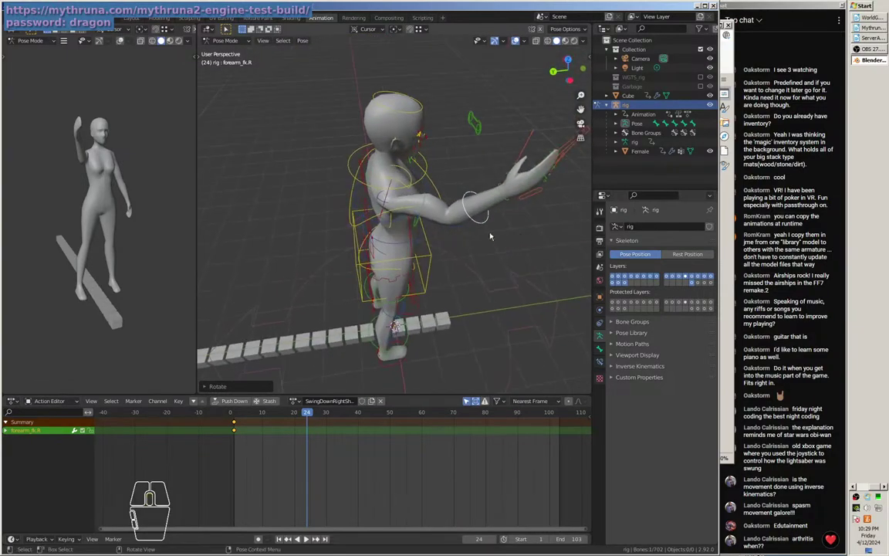
left_click(379, 200)
left_click_drag(391, 232, 368, 234)
scroll(486, 258, "up", 2)
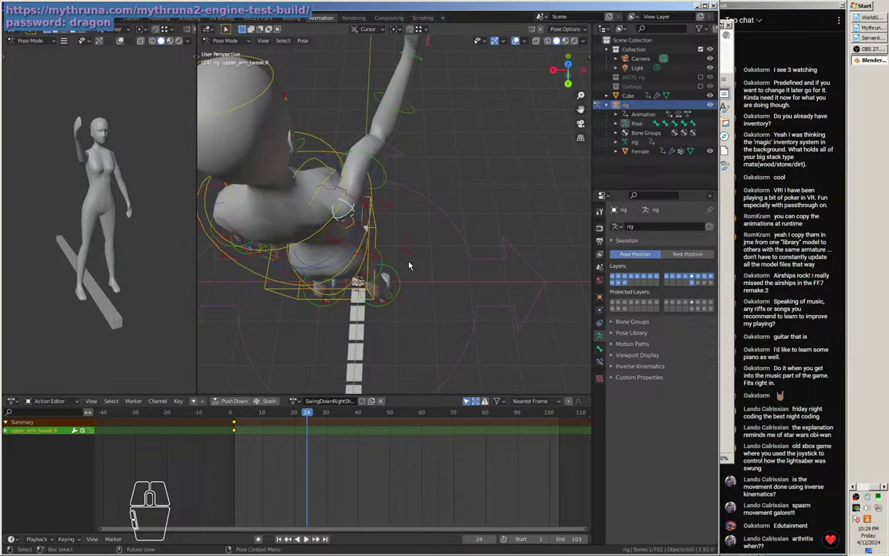
key("g")
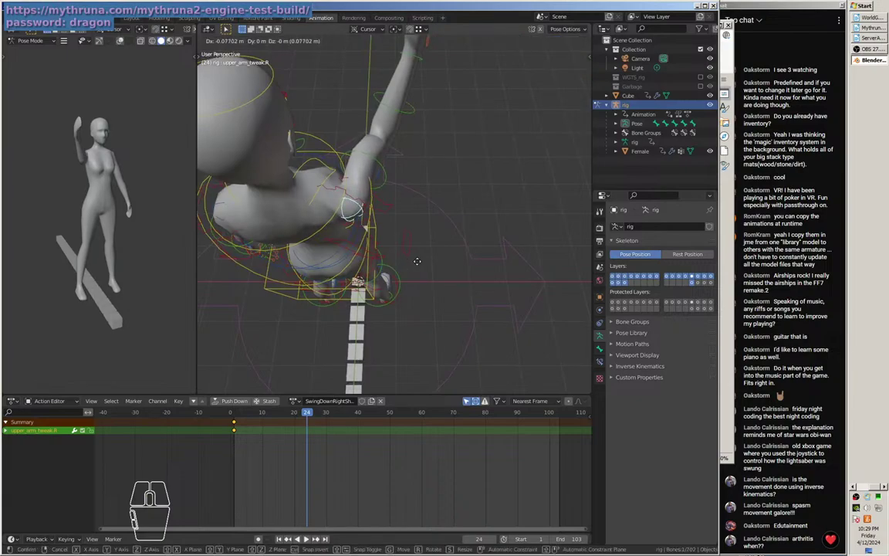
left_click(417, 262)
Rotate the upper_arm_fk.R control inward by about 11° in the top view.
left_click_drag(438, 268, 344, 244)
left_click_drag(402, 218, 337, 284)
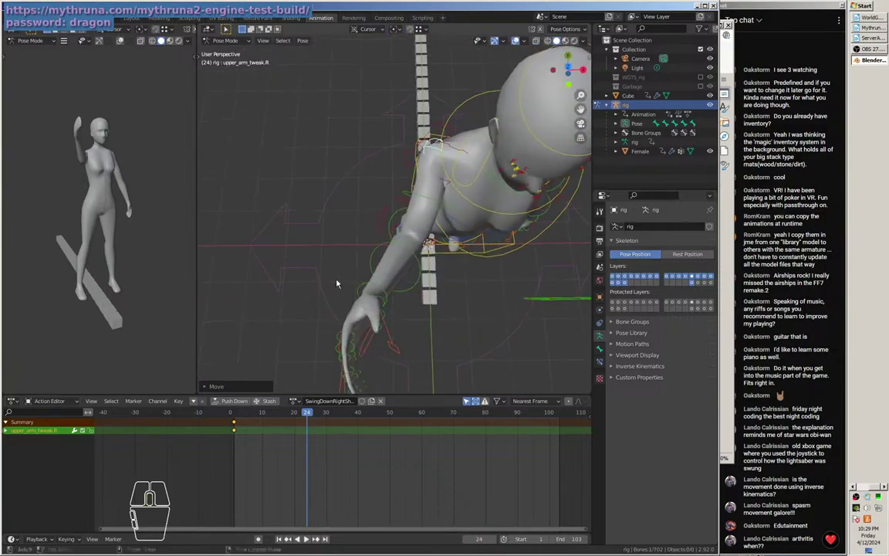
left_click(438, 207)
key("KP_7")
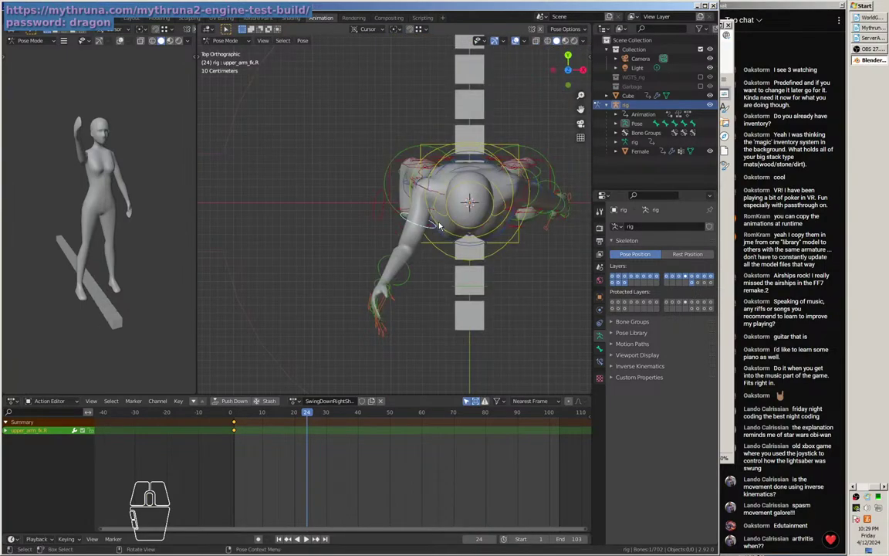
key("r")
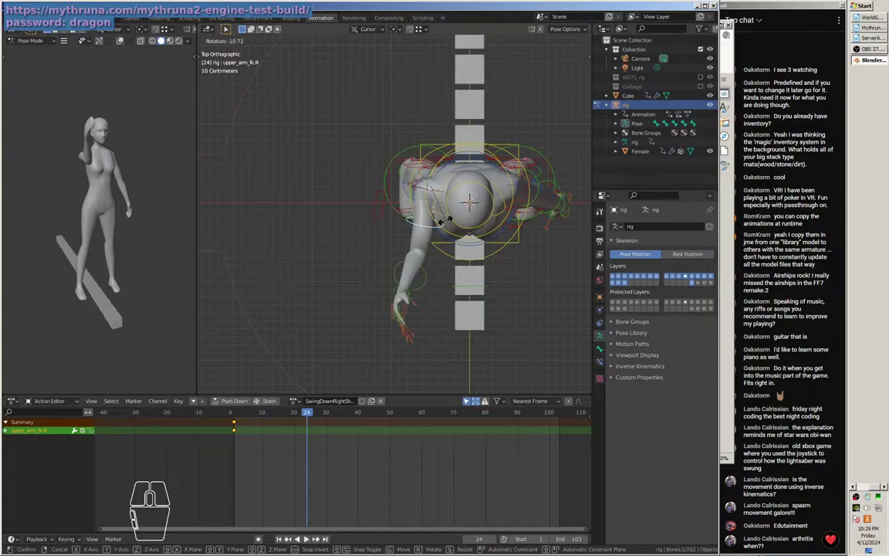
left_click(442, 229)
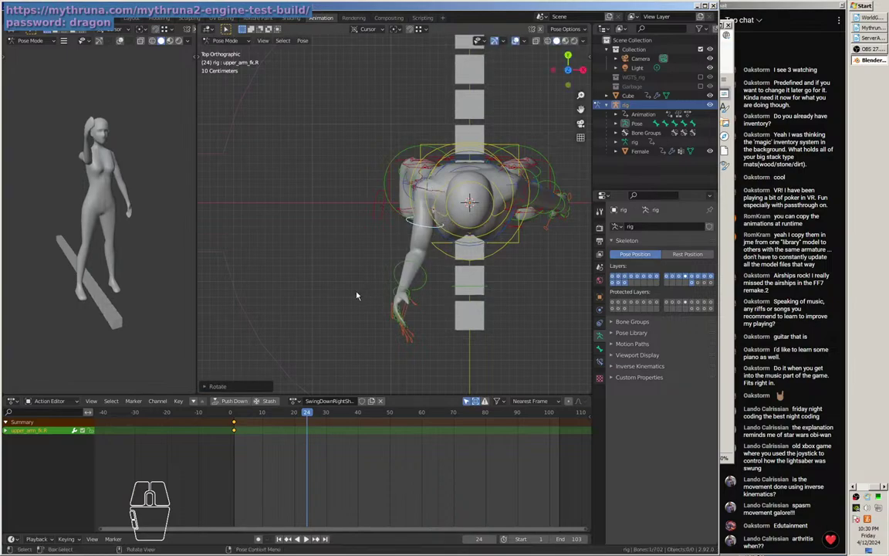
Raise the right upper arm further by rotating upper_arm_fk.R in the left orthographic view.
key("ctrl+KP_3")
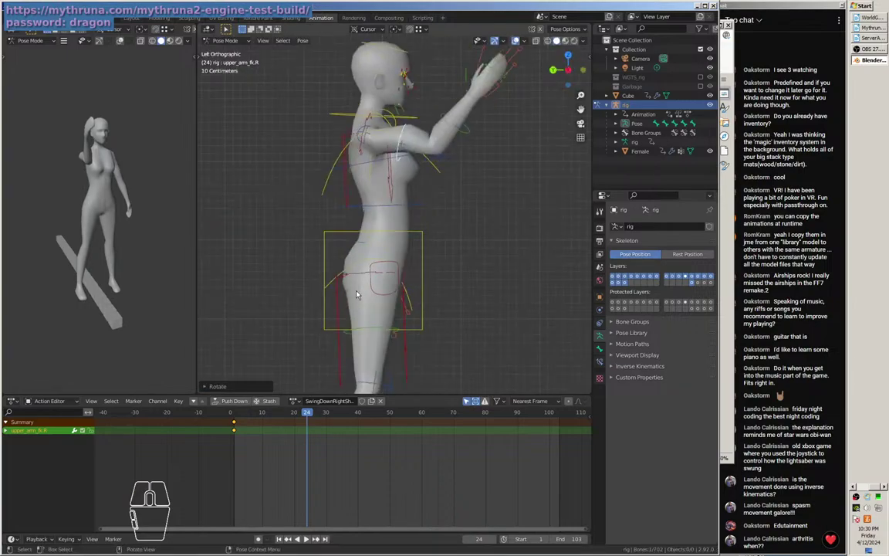
key("r")
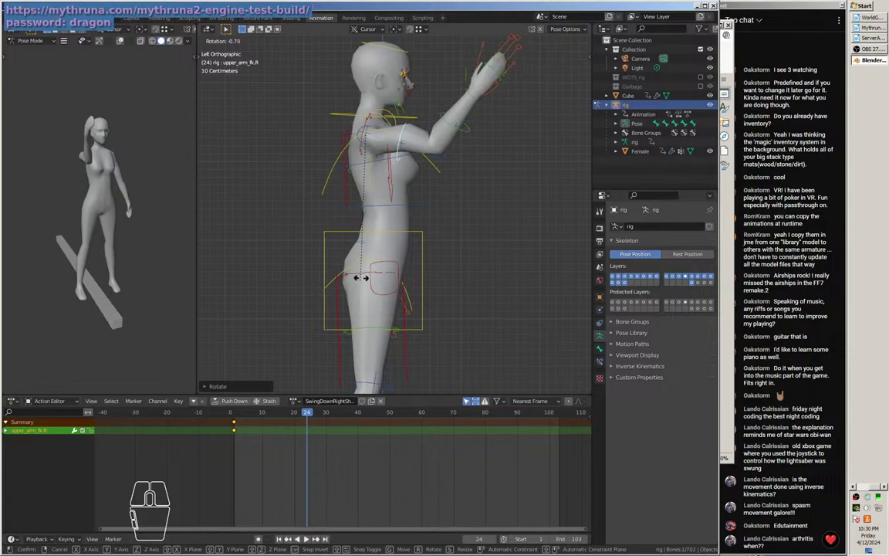
left_click(401, 244)
Rotate the shoulder.R control upward to lift the right shoulder with the raised arm.
left_click_drag(356, 254, 347, 140)
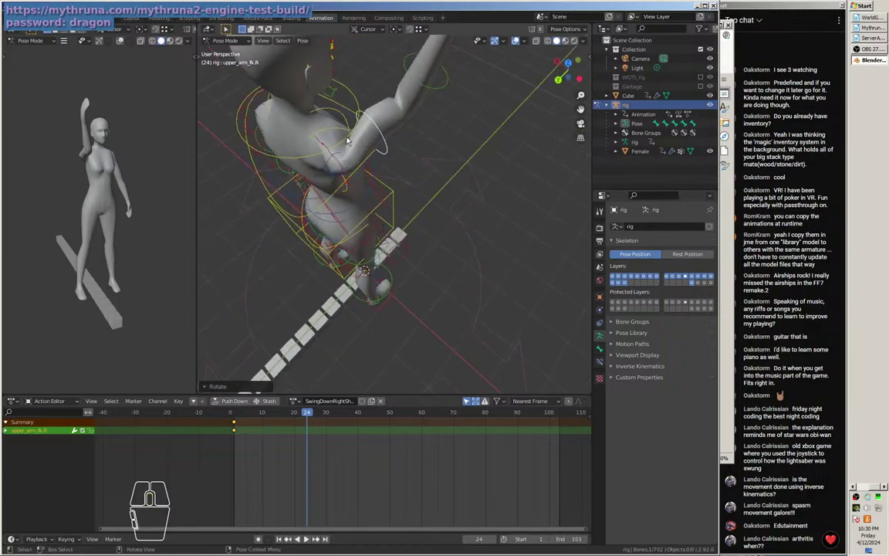
left_click(333, 132)
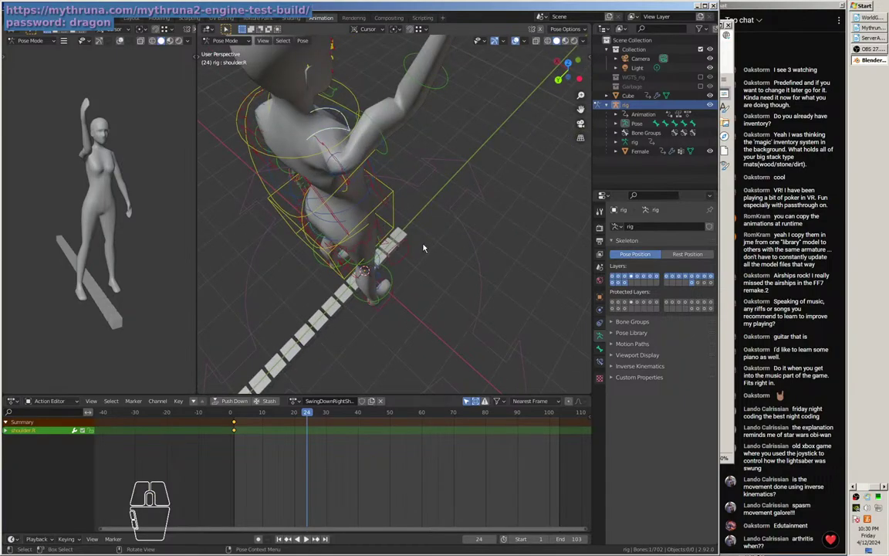
left_click_drag(342, 254, 333, 212)
key("r")
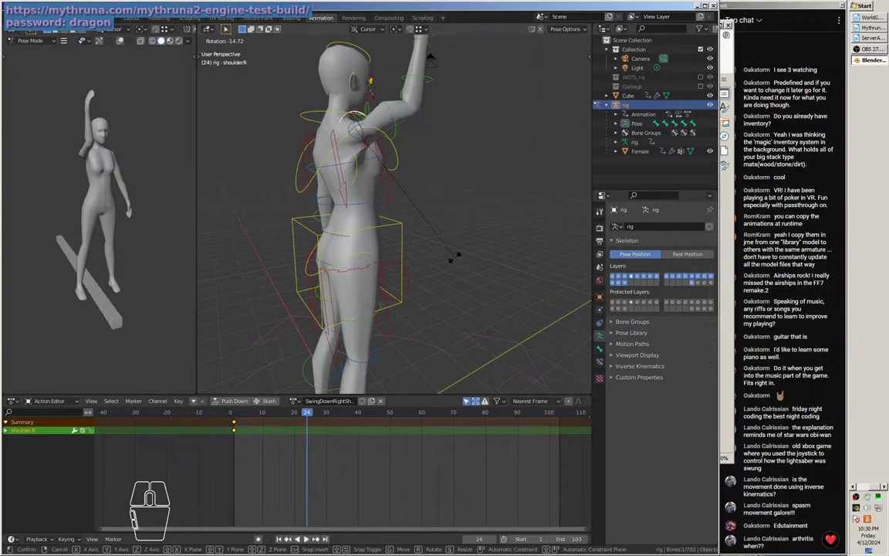
left_click(409, 231)
Rotate the upper_arm_fk.R control slightly further up from an angled side view.
mouse_move(409, 232)
left_mouse_down()
mouse_move(365, 296)
mouse_move(307, 262)
mouse_move(221, 288)
mouse_move(489, 282)
mouse_move(445, 256)
mouse_move(371, 240)
mouse_move(393, 236)
left_mouse_up()
scroll(445, 255, "up", 1)
left_click(403, 144)
left_click_drag(404, 154, 377, 219)
key("r")
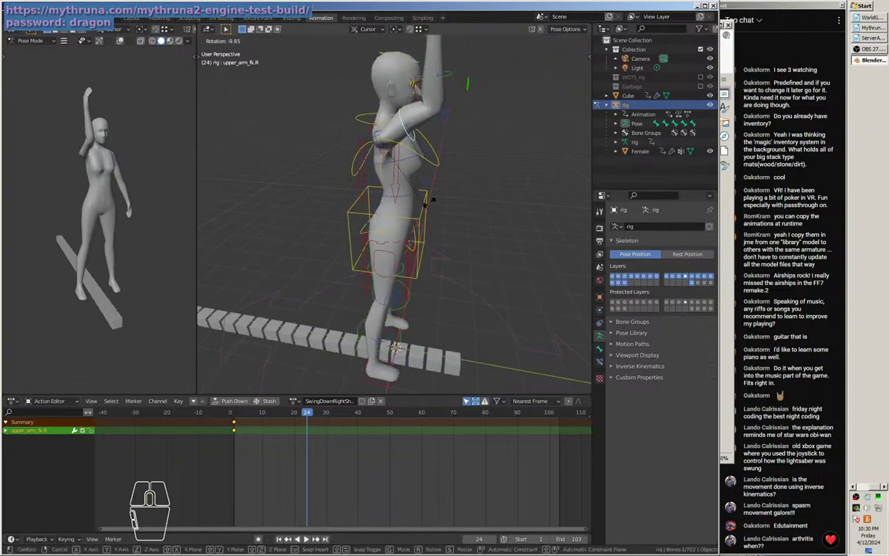
left_click(413, 199)
Fold the right forearm back over the head by rotating forearm_fk.R by about 48°.
mouse_move(413, 197)
left_mouse_down()
mouse_move(466, 204)
mouse_move(422, 193)
left_mouse_up()
left_click(432, 69)
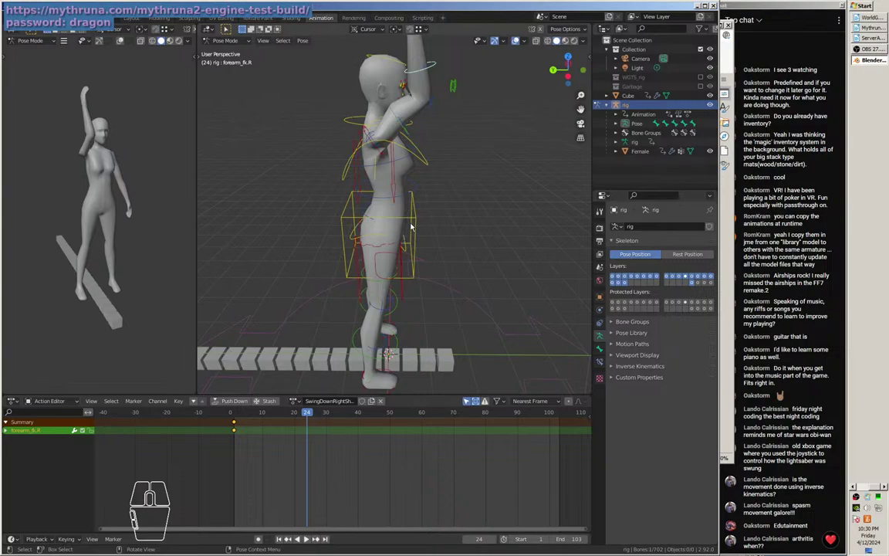
key("r")
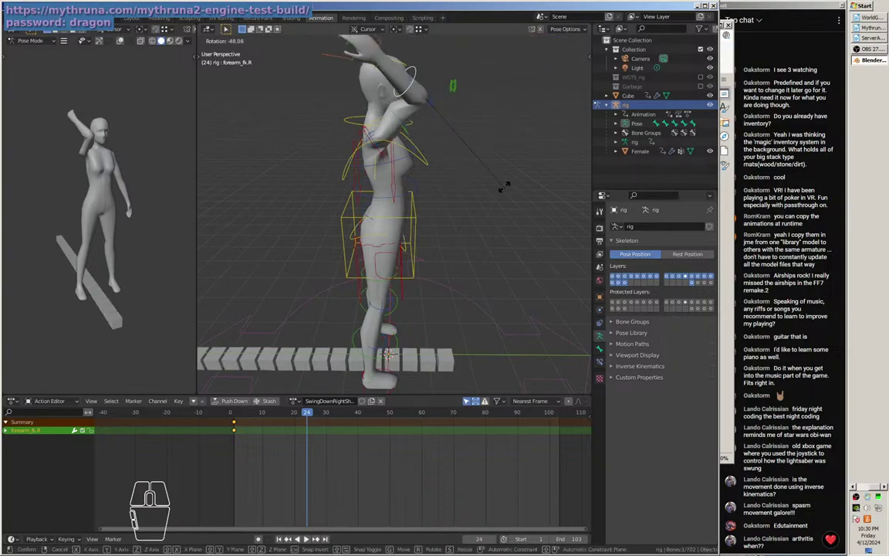
left_click(492, 176)
Try setting the right forearm control's rotation mode to Quaternion (WXYZ), and undo the last change.
left_click_drag(419, 164, 393, 164)
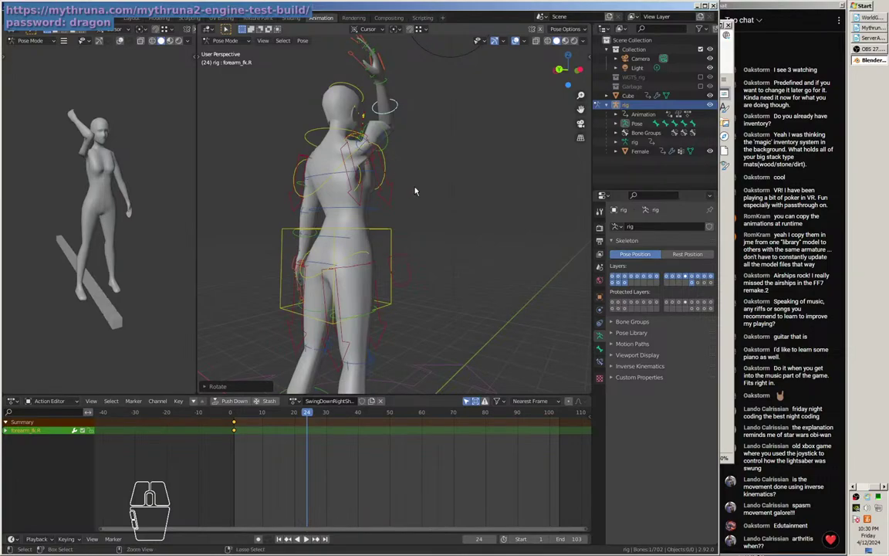
key("ctrl+r")
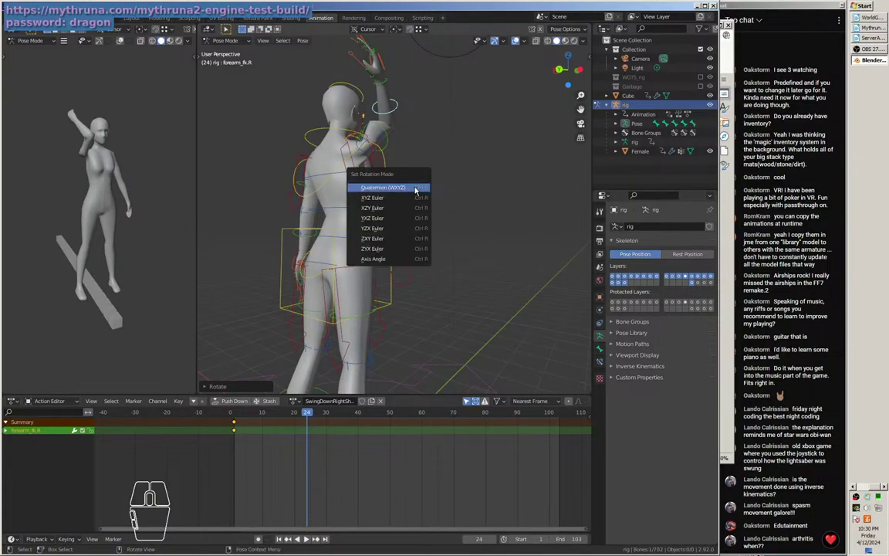
left_click(414, 188)
key("ctrl+z")
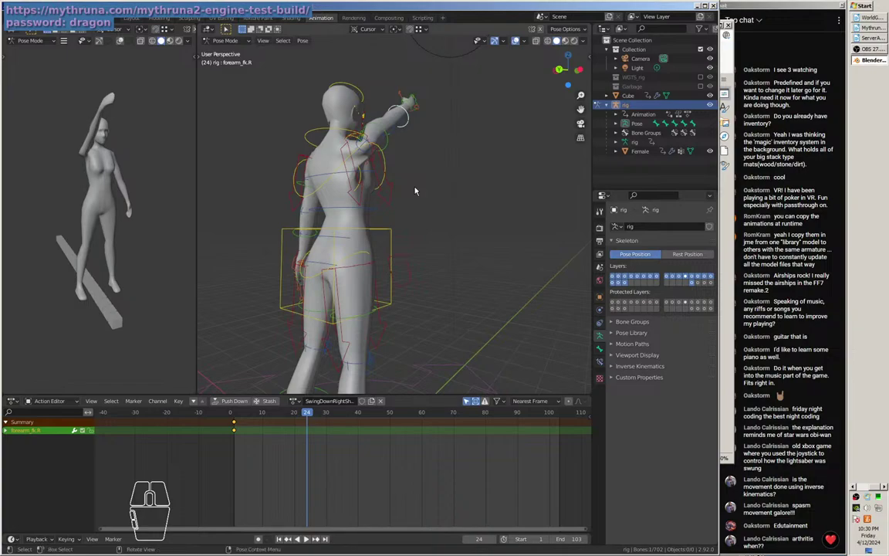
Clear the rotation of all the rig's pose controls at frame 24 to return the figure to its rest pose.
key("a")
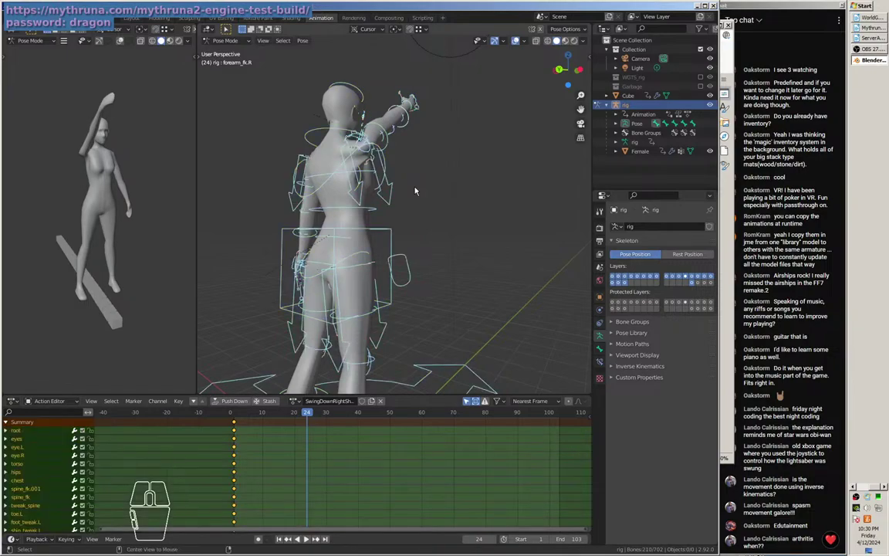
key("alt+r")
left_click_drag(415, 191, 437, 238)
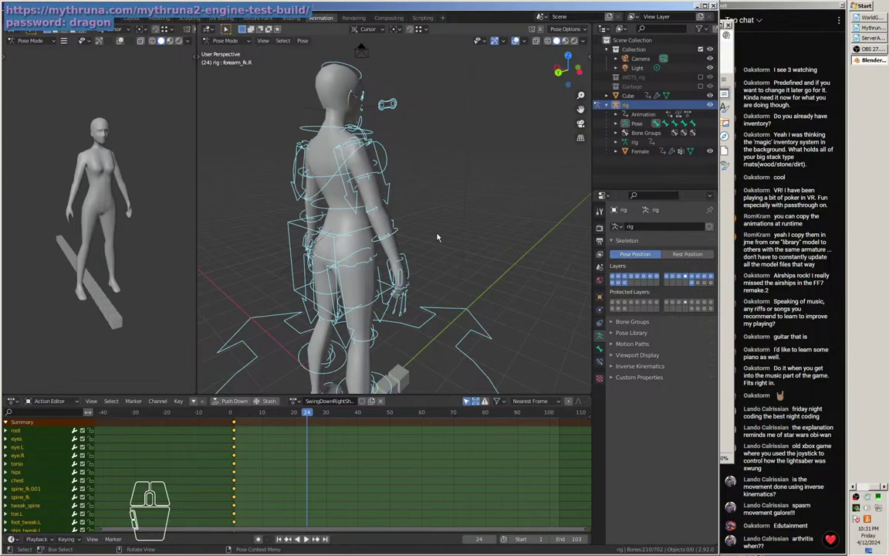
left_click_drag(437, 237, 271, 240)
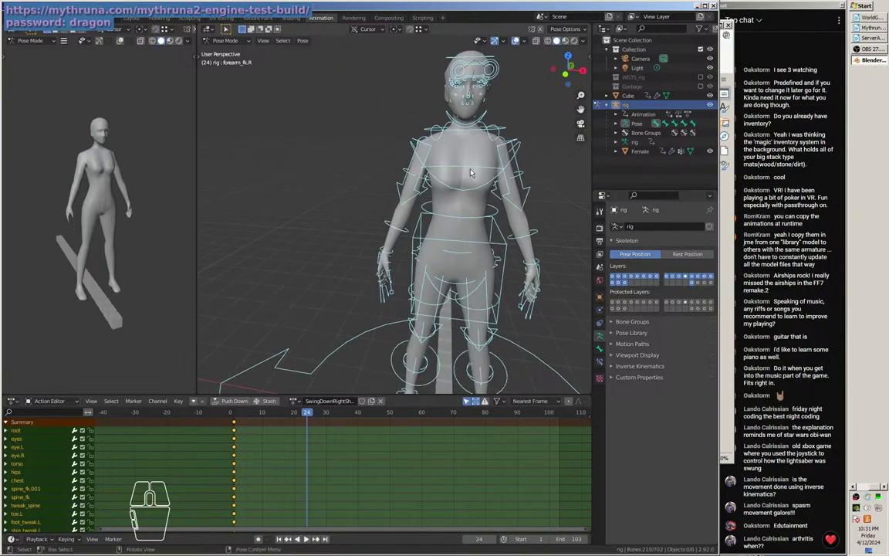
Rotate the chest control by about 7° from a front view so the upper body tilts slightly.
left_click(471, 173)
left_click_drag(450, 286, 484, 284)
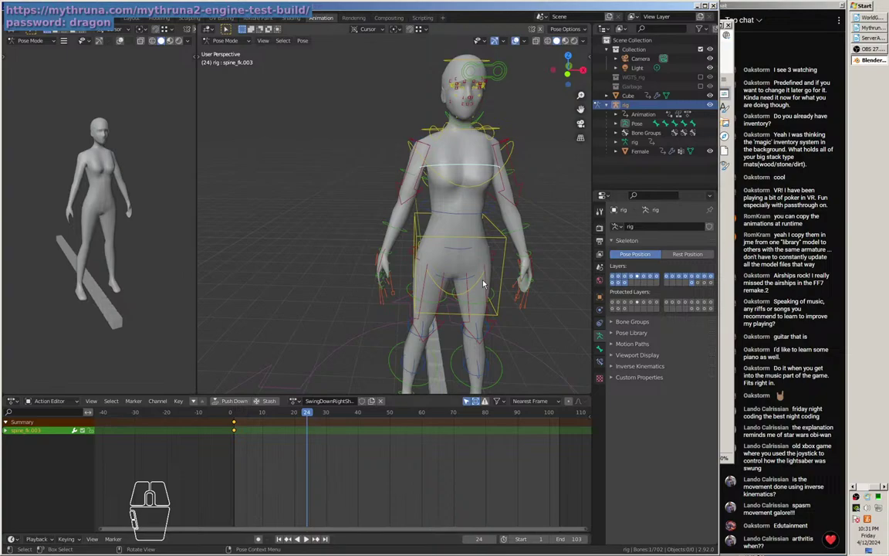
left_click_drag(466, 319, 467, 328)
left_click(479, 198)
mouse_move(489, 267)
left_mouse_down()
mouse_move(486, 252)
mouse_move(479, 254)
left_mouse_up()
key("r")
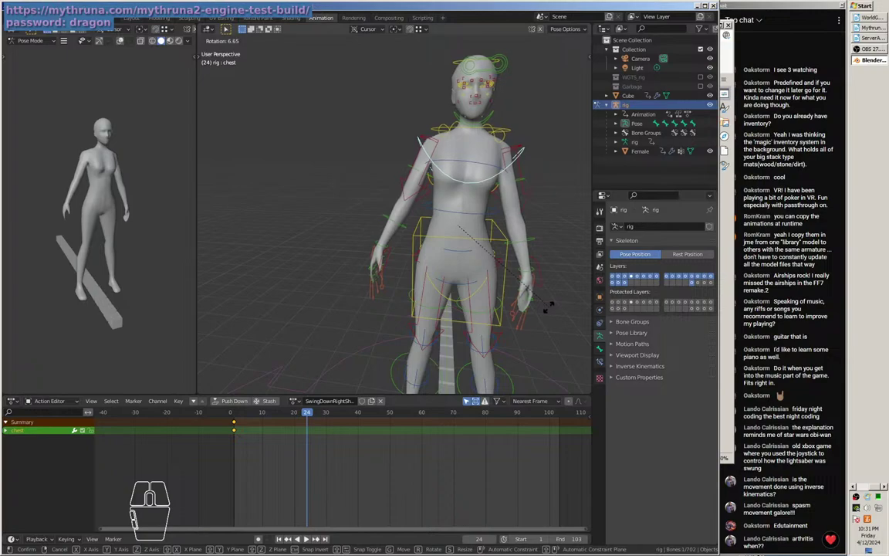
left_click(549, 307)
Try rotating the upper_arm_ik.R control from a side view and from above.
left_click_drag(462, 311, 399, 211)
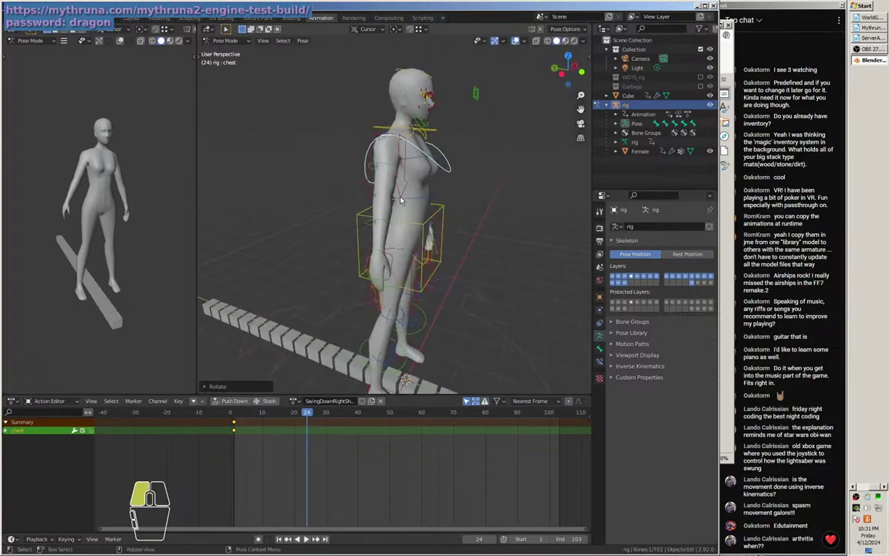
left_click(401, 200)
left_click_drag(462, 258, 473, 302)
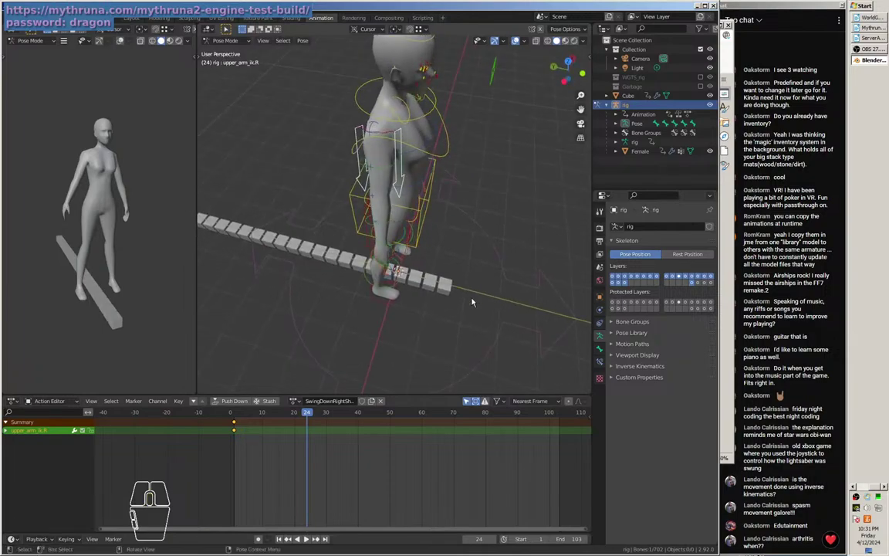
key("r")
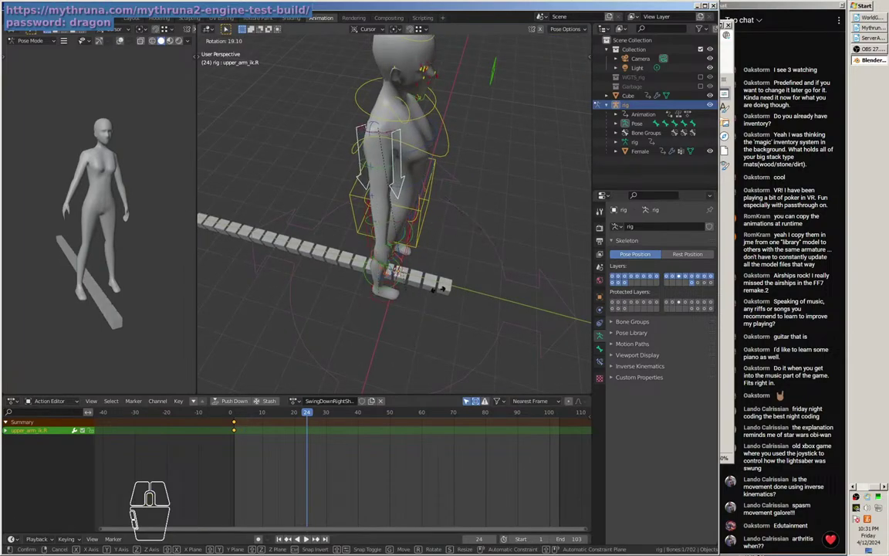
left_click(443, 289)
mouse_move(443, 288)
left_mouse_down()
mouse_move(365, 309)
mouse_move(428, 285)
left_mouse_up()
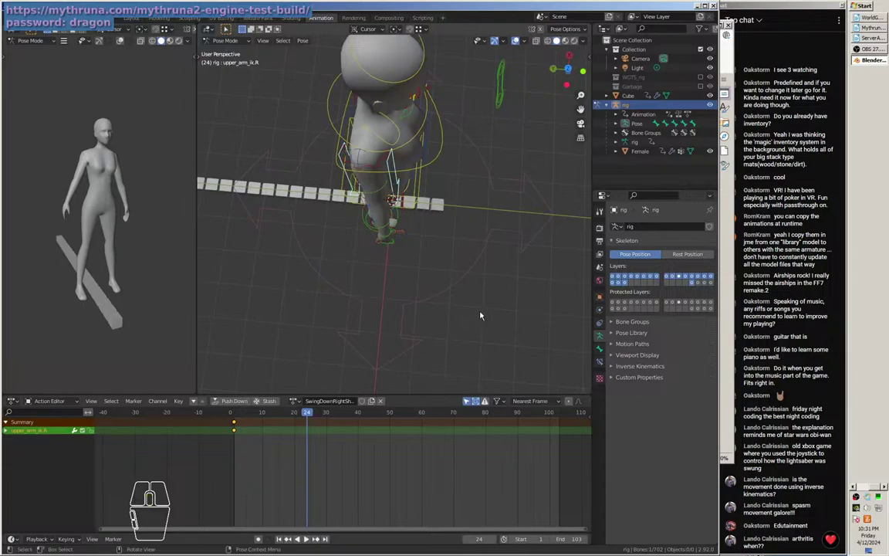
key("r")
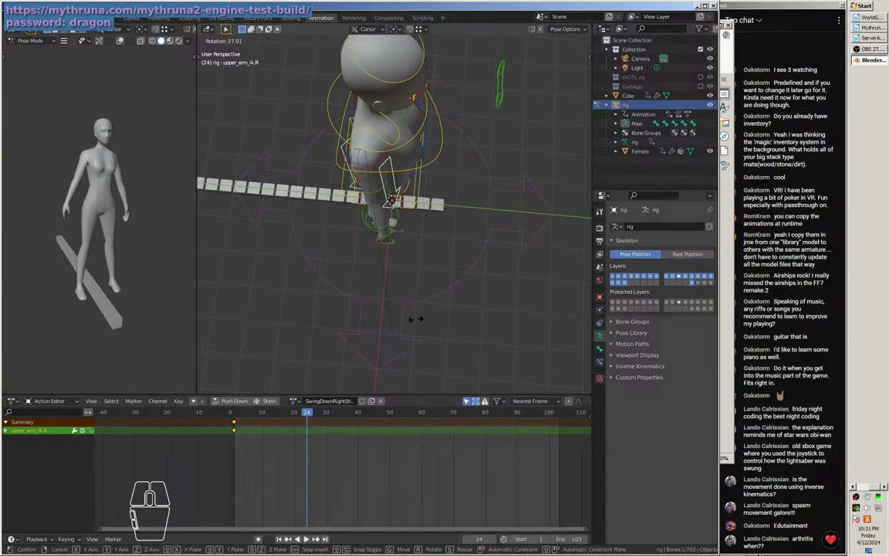
right_click(384, 365)
left_click_drag(482, 324, 447, 275)
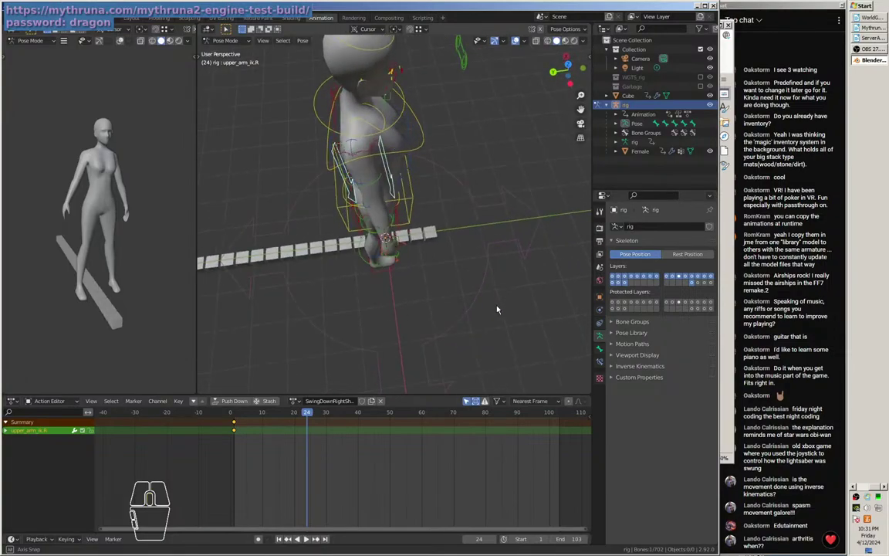
Try rotating the upper_arm_parent.R and upper_arm_tweak.R controls at the right shoulder.
left_click(353, 157)
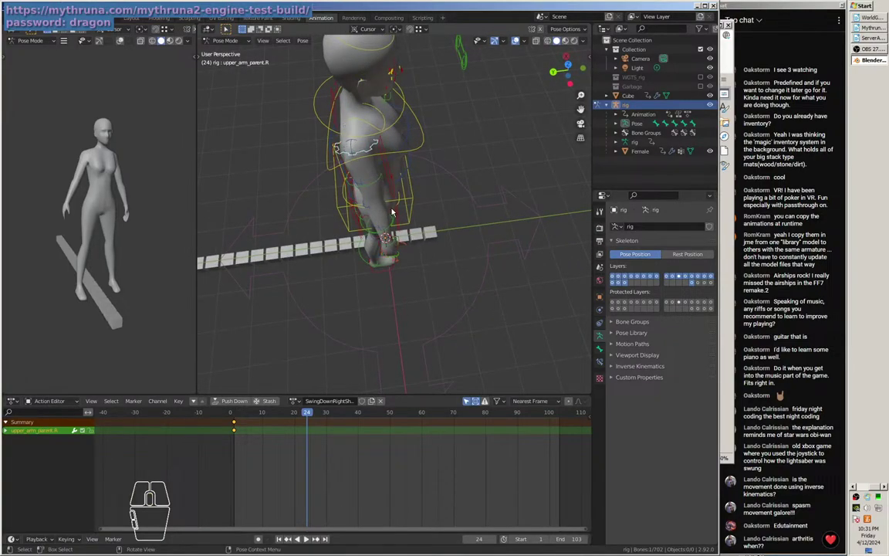
key("r")
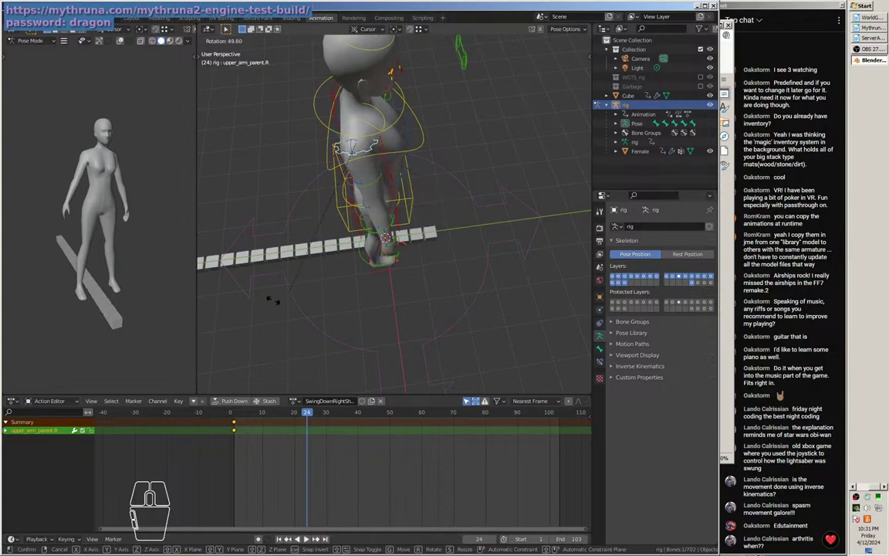
left_click(394, 236)
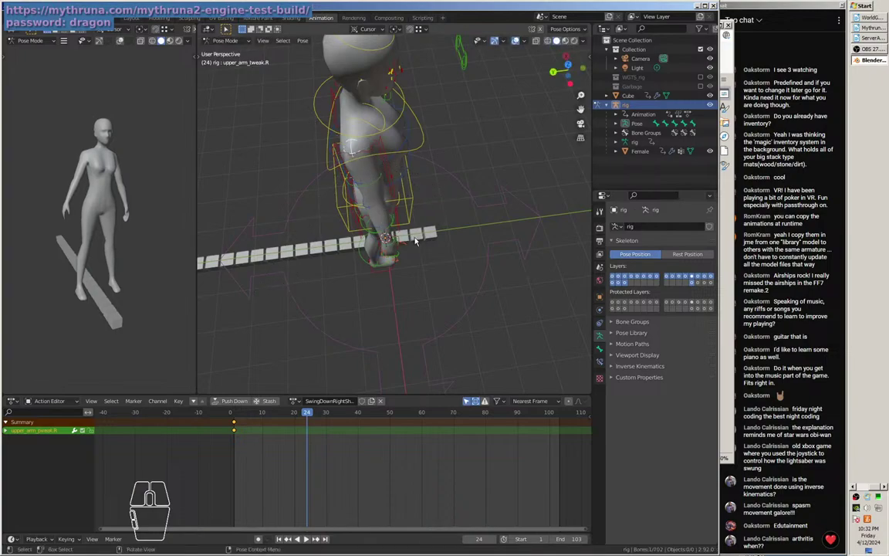
key("r")
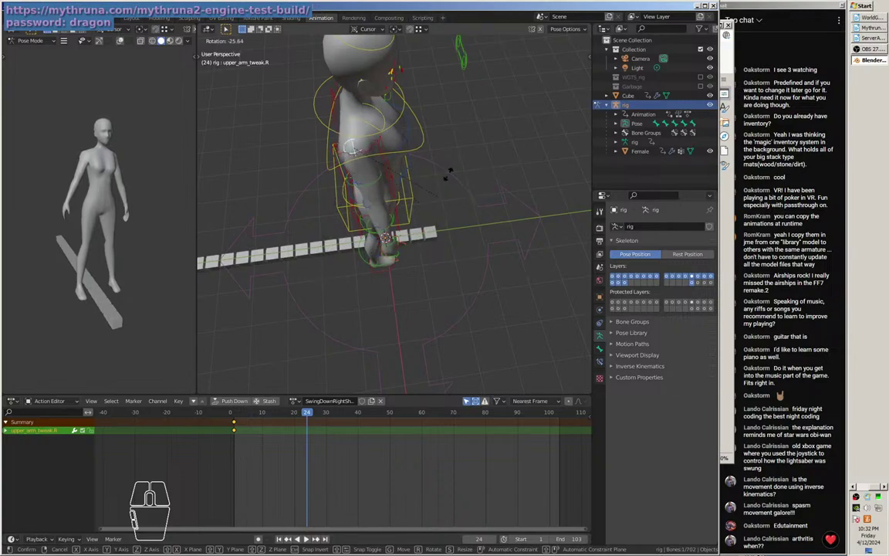
left_click(402, 220)
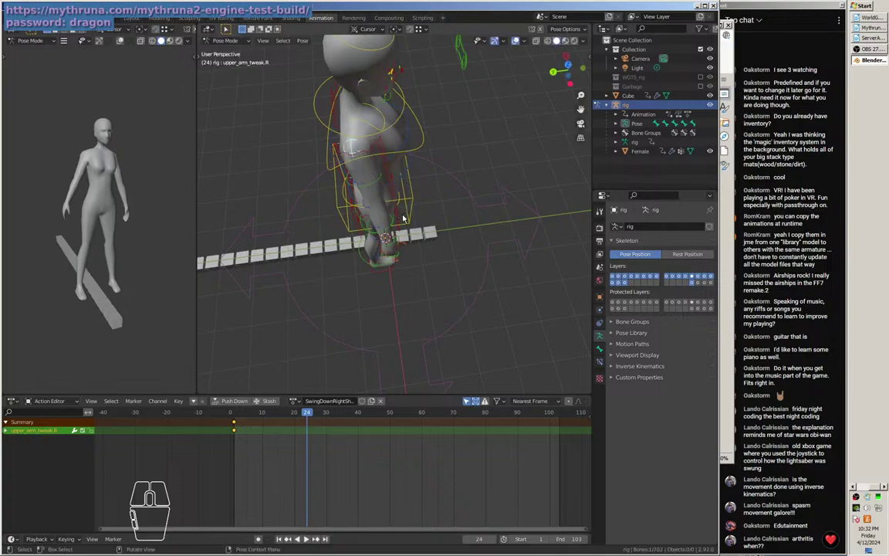
Raise the right arm forward by rotating the upper_arm_fk.R control about -106° from a side view.
left_click_drag(383, 254, 484, 200)
left_click_drag(484, 203, 372, 220)
left_click(371, 168)
left_click_drag(372, 169, 420, 195)
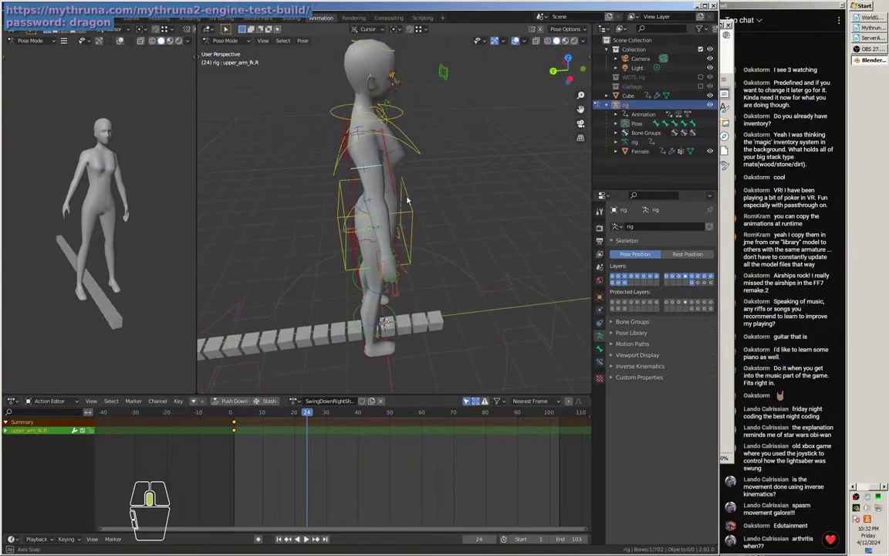
key("r")
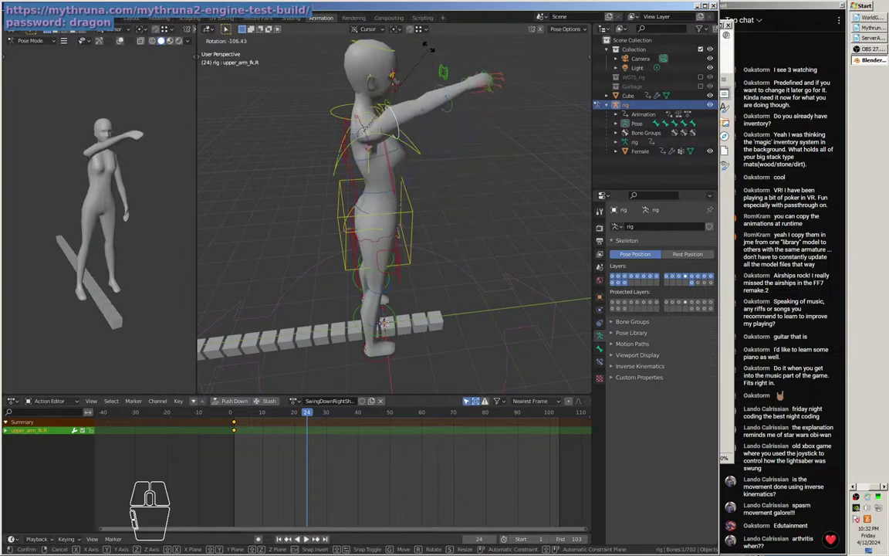
left_click(425, 41)
Rotate the upper_arm_fk.R control from above so the raised right arm points forward instead of across the body.
left_click_drag(388, 199, 421, 287)
key("r")
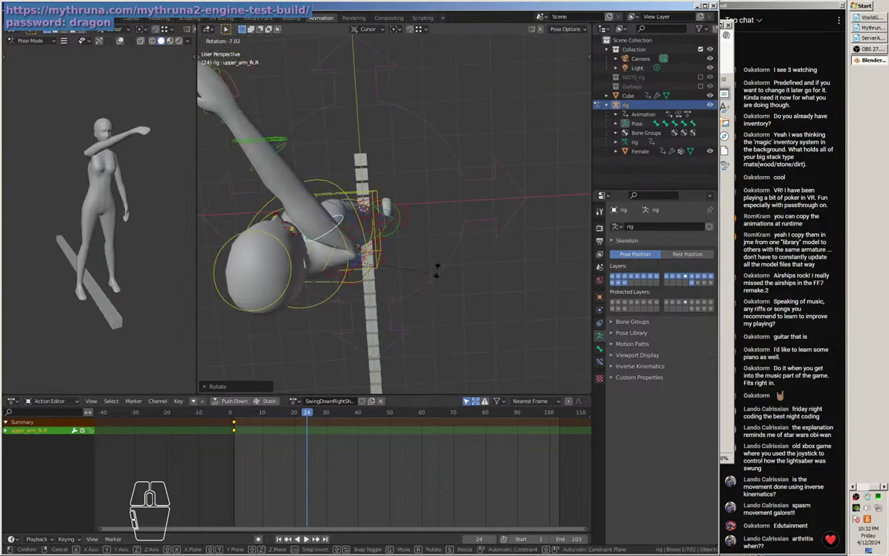
left_click(370, 293)
Lift the right arm higher by rotating the upper_arm_fk.R control about -30° from a side view.
left_click_drag(370, 294, 319, 211)
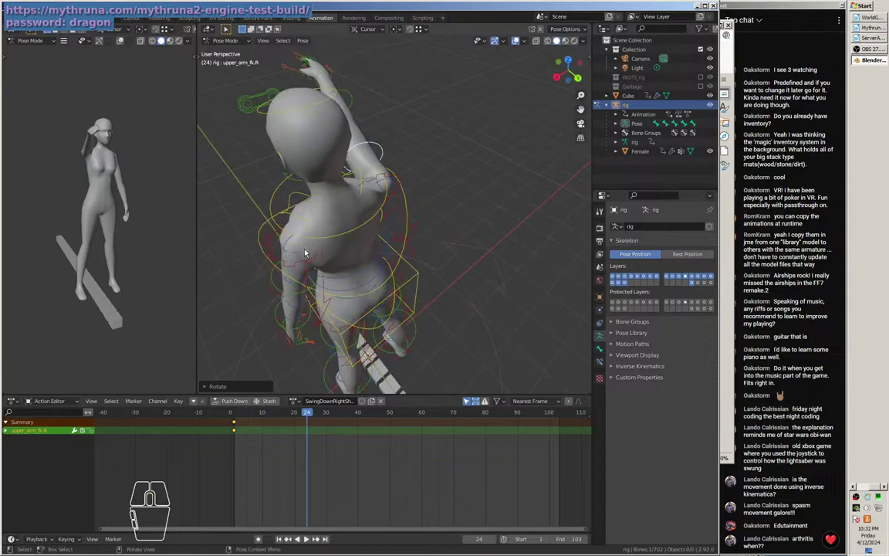
left_click_drag(429, 261, 291, 238)
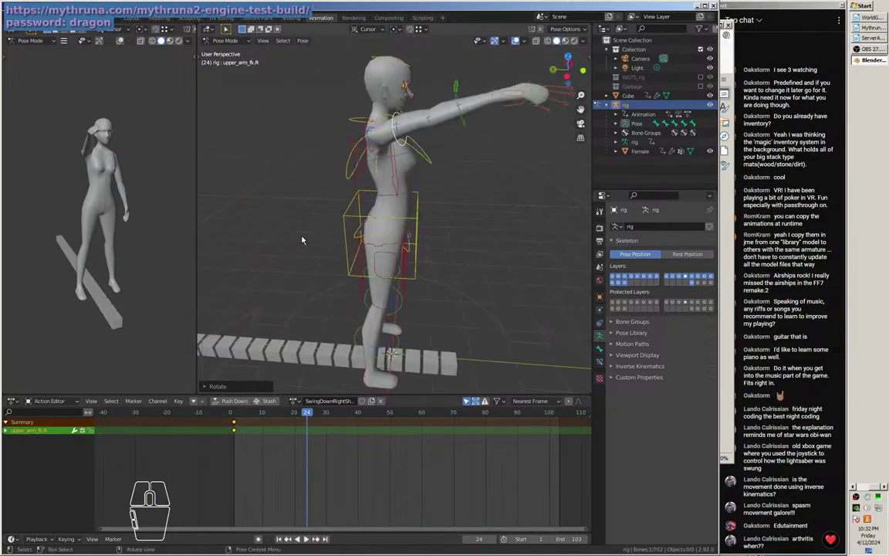
key("r")
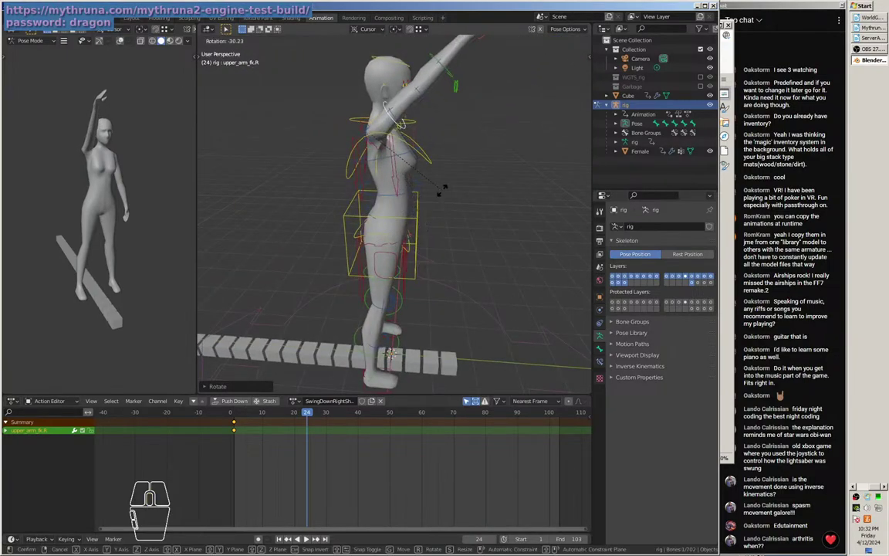
left_click(427, 202)
Try rotating the upper_arm_tweak.R control at the raised right shoulder from behind and from an angled view.
left_click_drag(427, 202, 324, 186)
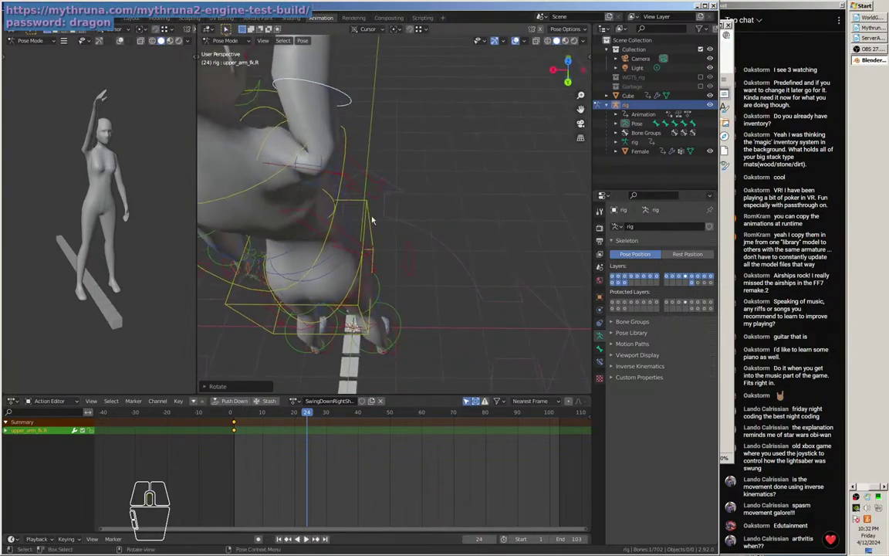
left_click(324, 186)
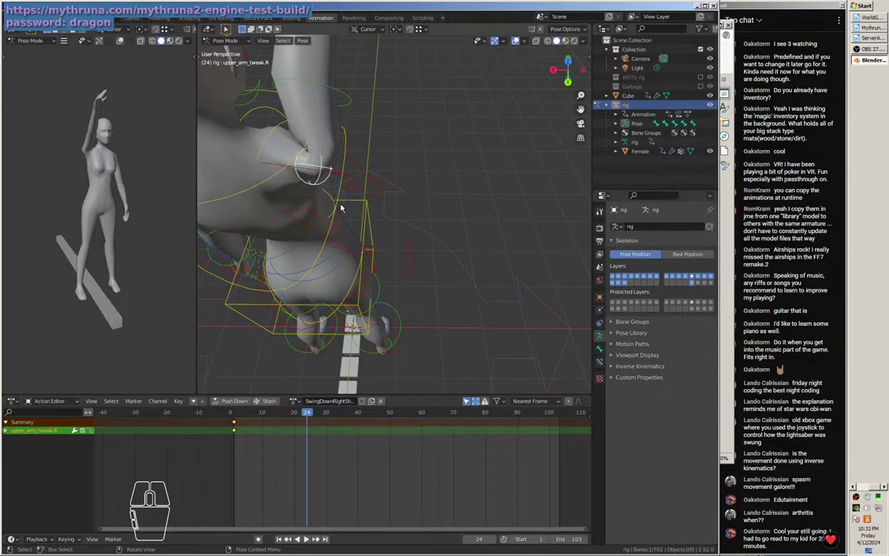
mouse_move(334, 209)
left_mouse_down()
mouse_move(350, 195)
mouse_move(335, 208)
left_mouse_up()
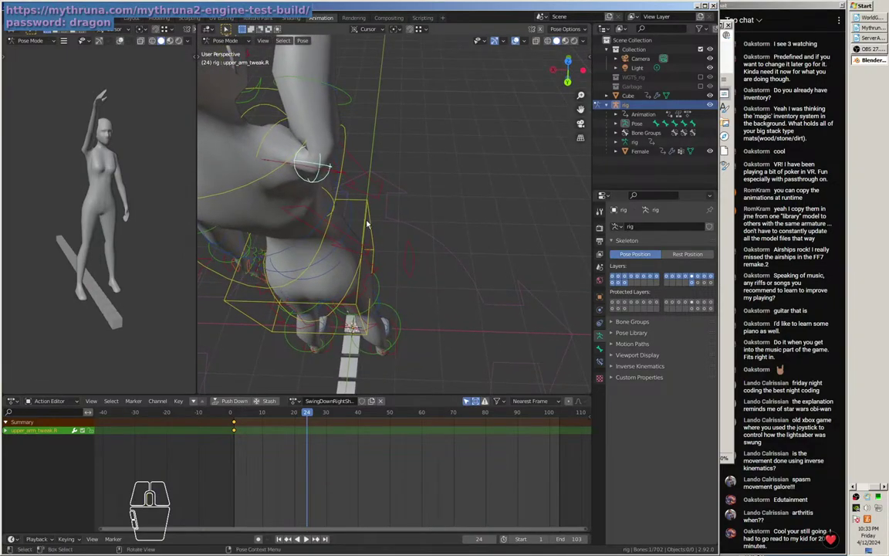
left_click_drag(367, 224, 363, 207)
key("r")
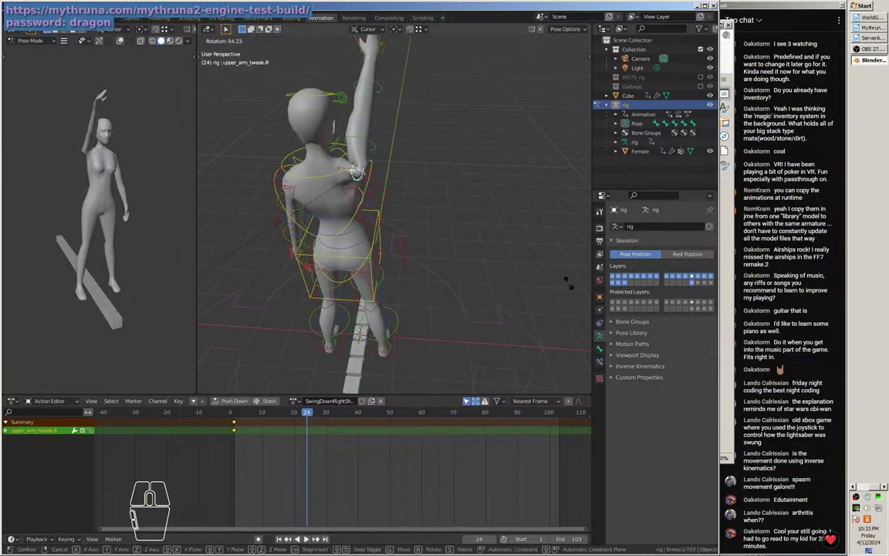
left_click(430, 230)
left_click_drag(378, 274, 301, 292)
key("r")
left_click(336, 283)
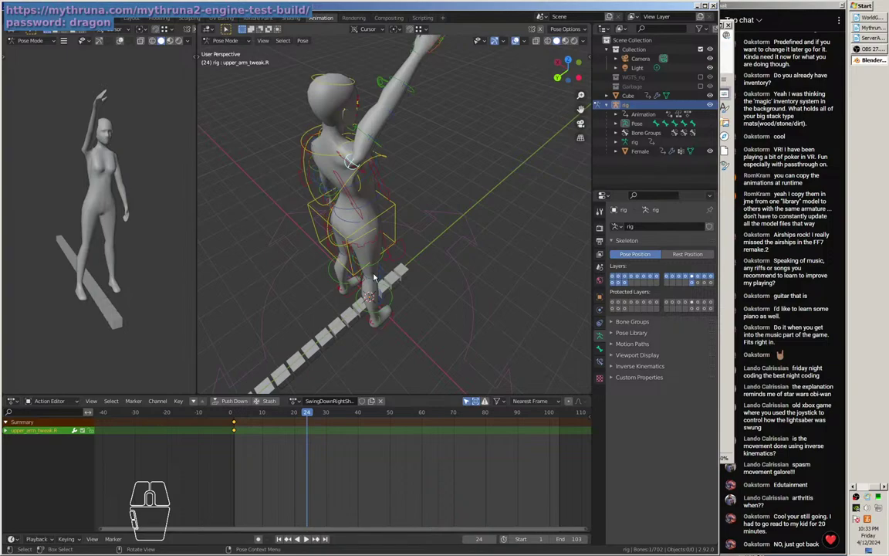
Try rotating the forearm_fk.R control constrained to the Z axis from a side view.
left_click_drag(384, 283, 413, 200)
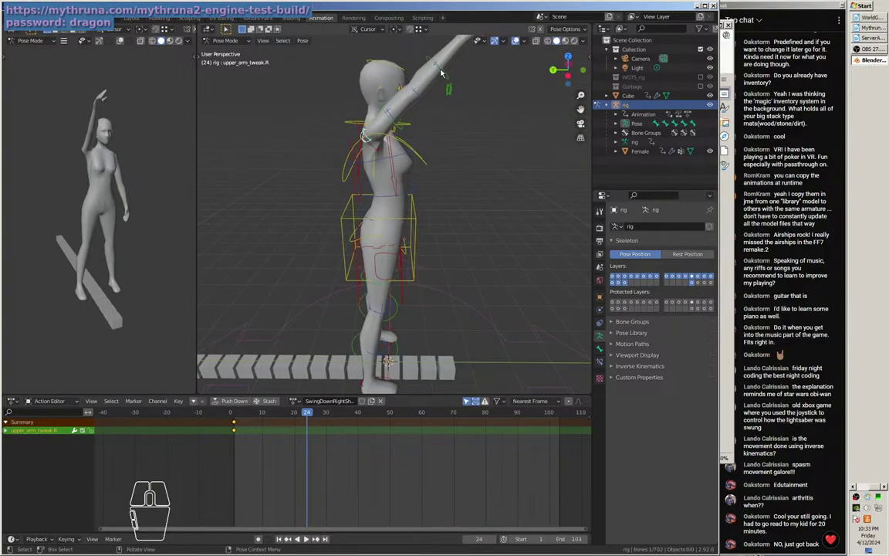
left_click_drag(433, 156, 390, 189)
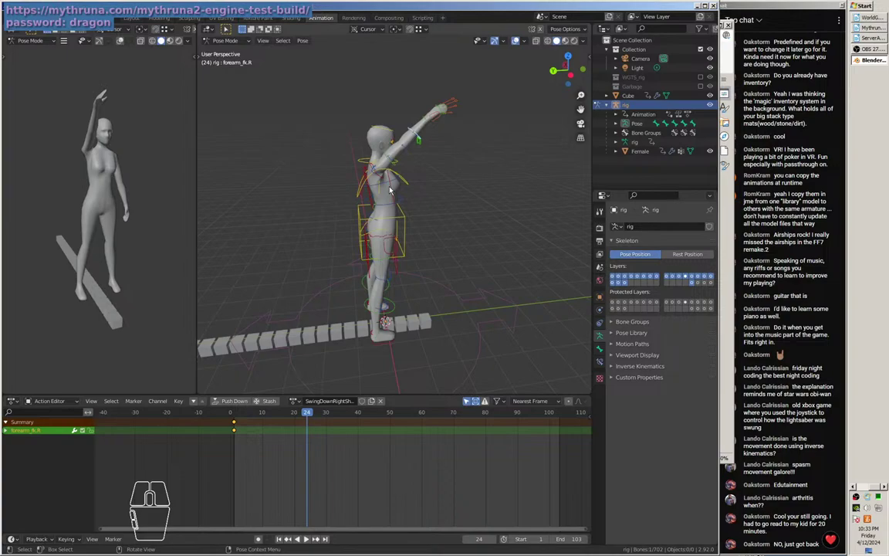
left_click_drag(390, 189, 358, 177)
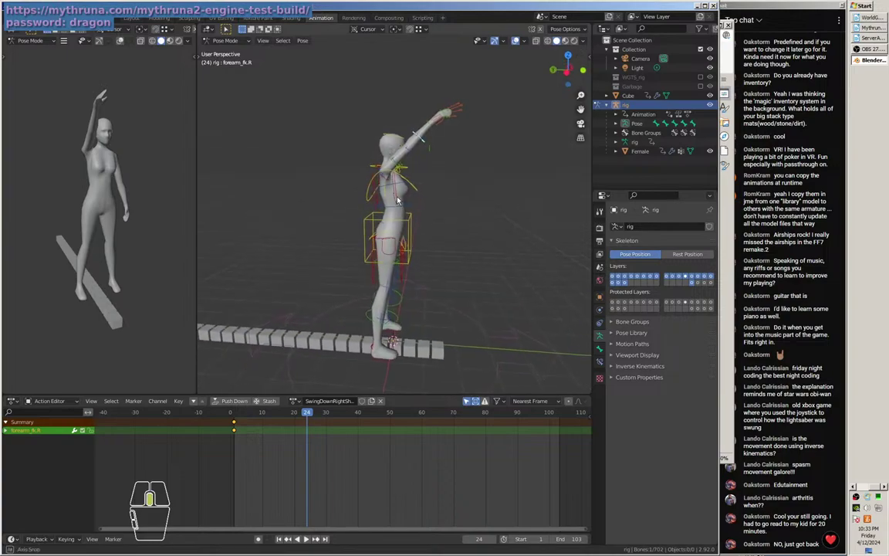
key("r")
key("z")
left_click(380, 204)
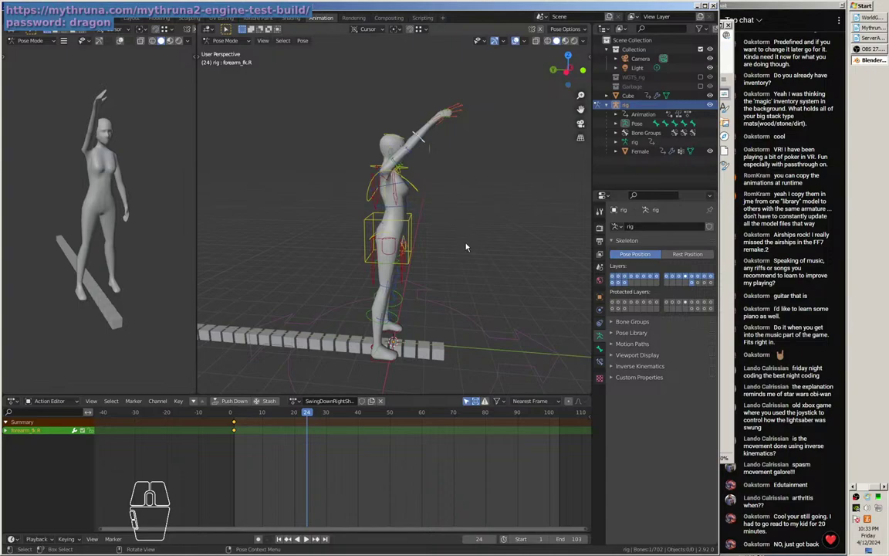
key("r")
key("z")
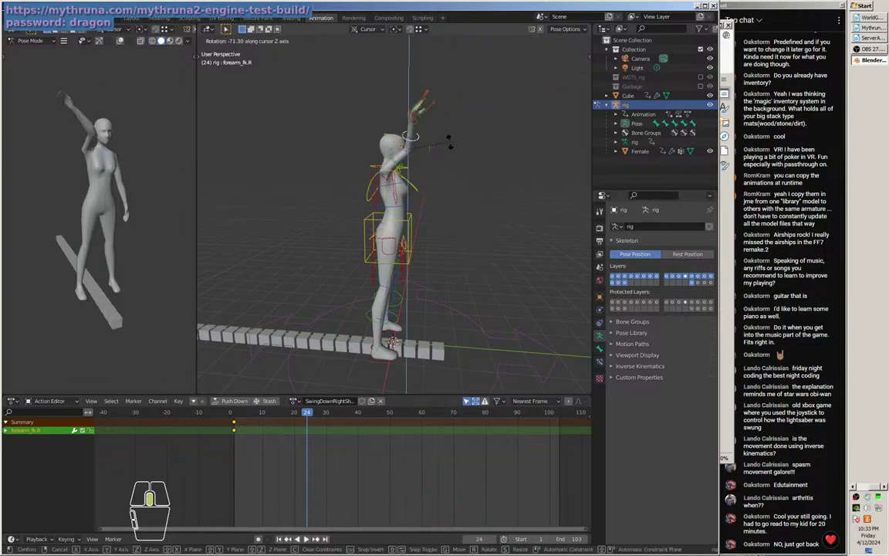
left_click(460, 179)
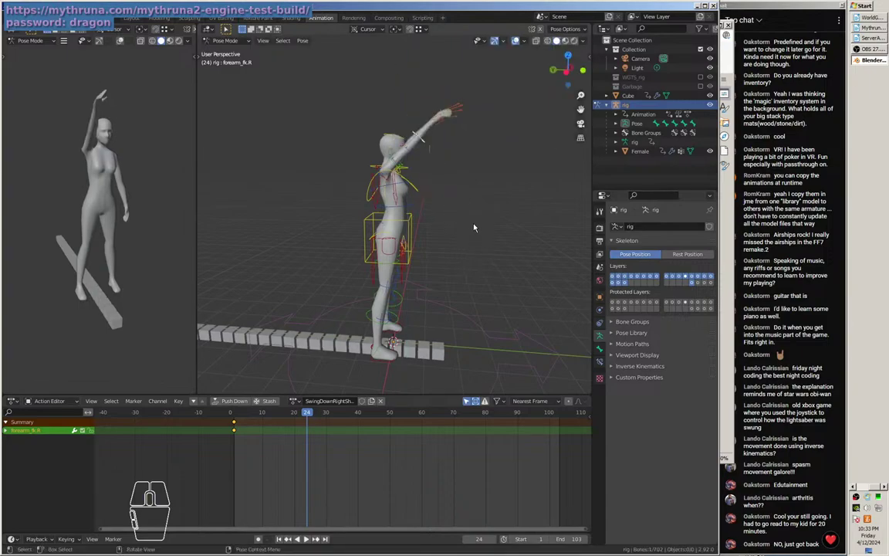
Bend the right forearm upward over the head by rotating the forearm_fk.R control about -66° from a side view.
key("r")
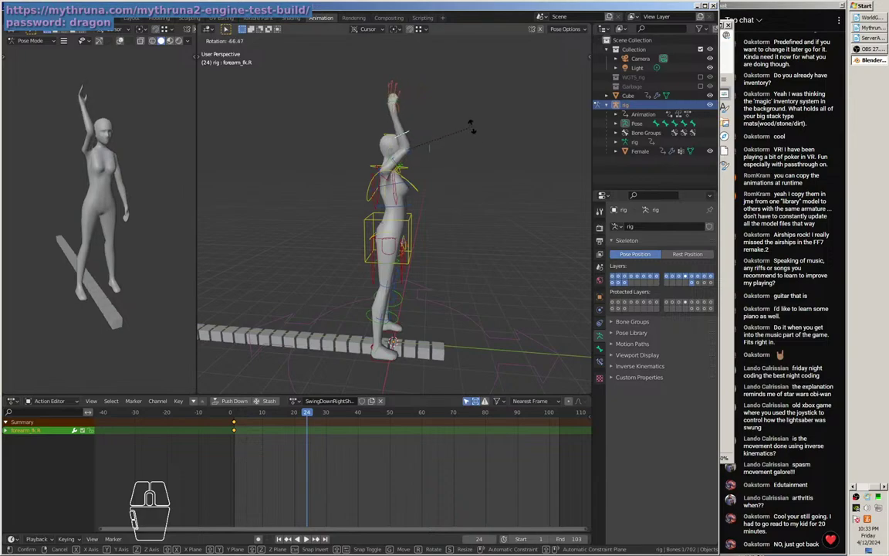
left_click(473, 128)
left_click_drag(429, 207, 437, 240)
scroll(453, 187, "up", 2)
left_click_drag(453, 187, 367, 157)
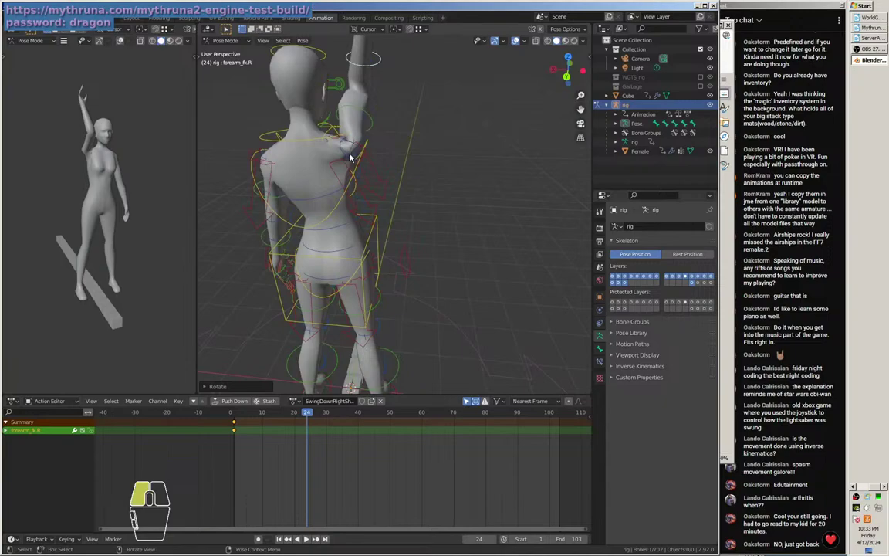
Try scaling and moving the upper_arm_tweak.R control at the raised right shoulder from behind.
left_click(350, 158)
key("s")
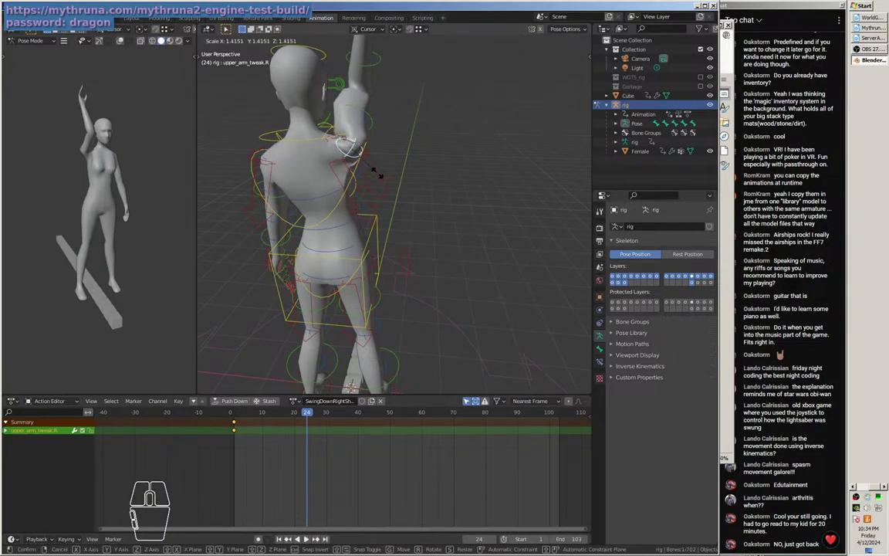
key("Escape")
left_click_drag(377, 175, 440, 188)
key("g")
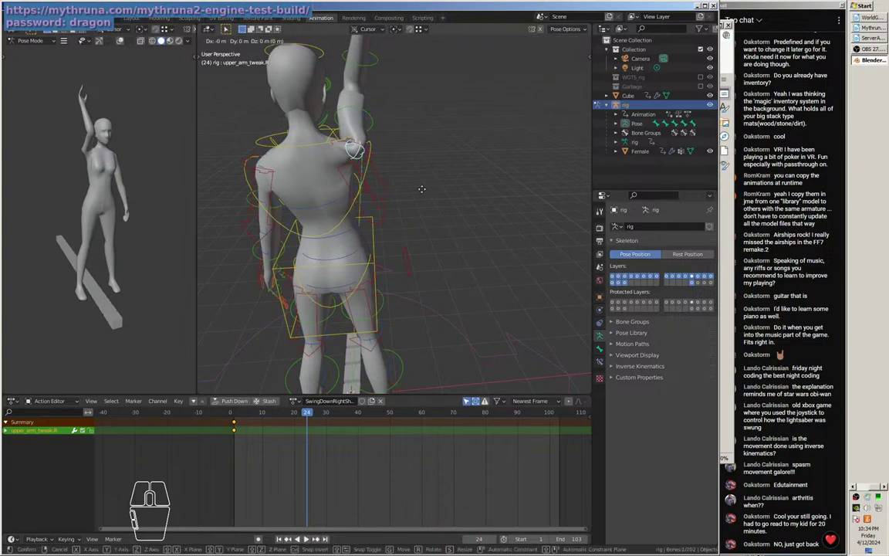
right_click(425, 189)
Try rotating the spine_fk.003 control and the shoulder.R control from behind.
left_click_drag(384, 173, 347, 185)
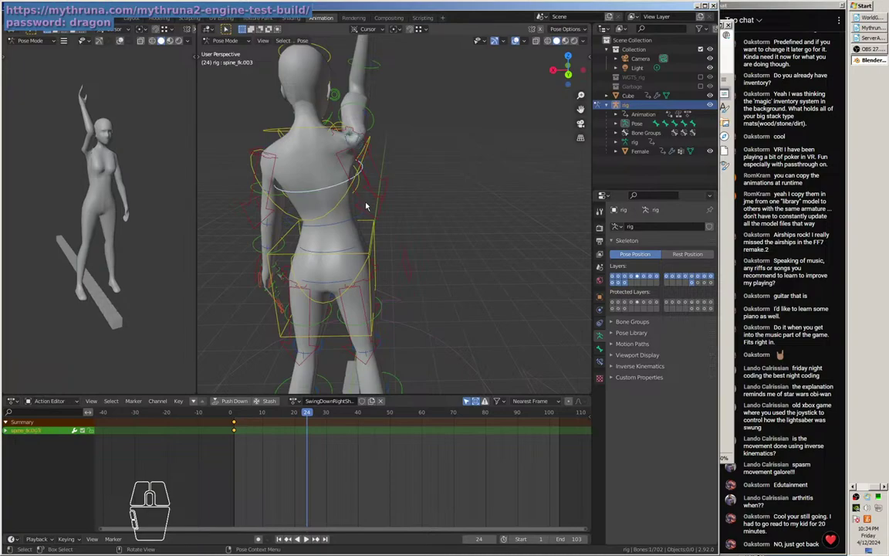
key("r")
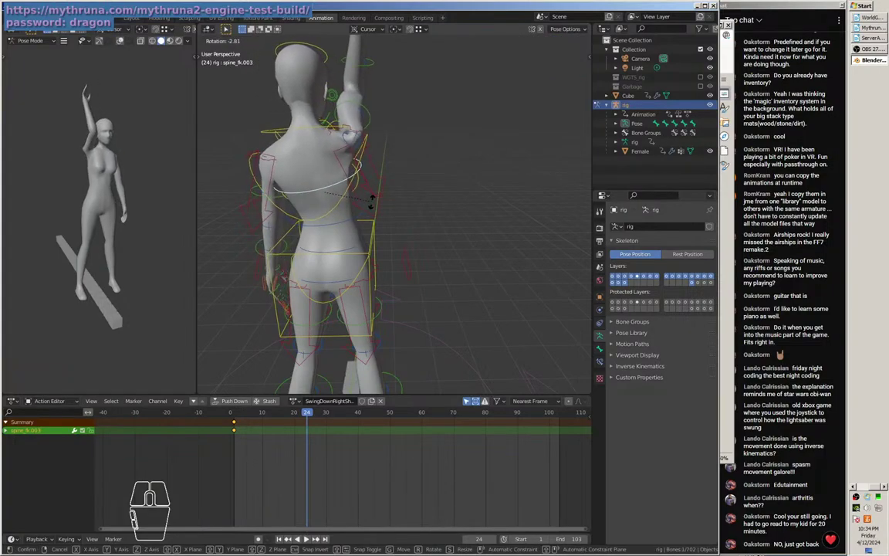
left_click(376, 211)
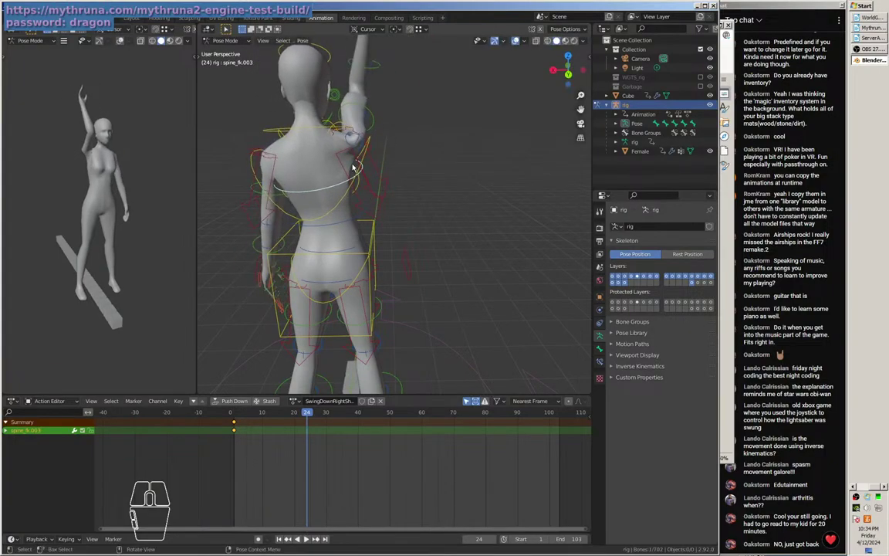
left_click_drag(406, 189, 355, 179)
key("r")
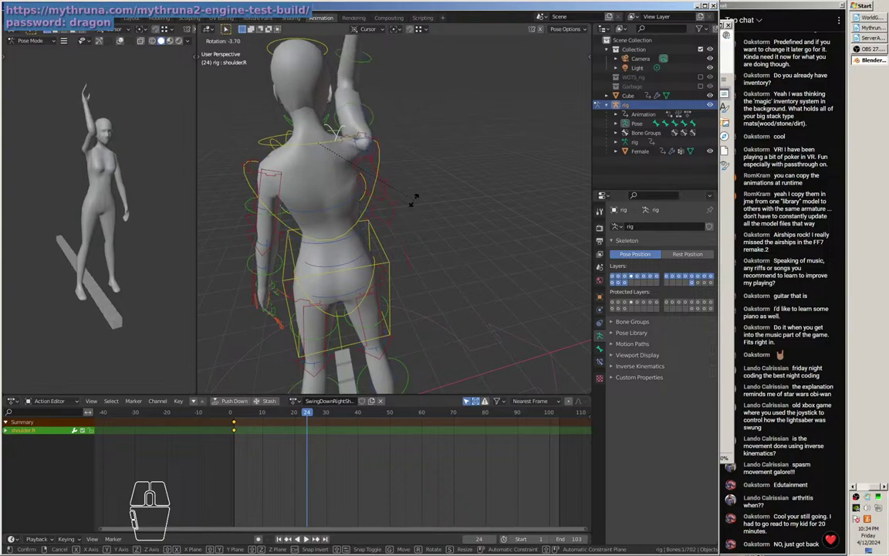
left_click(412, 219)
left_click_drag(412, 219, 372, 193)
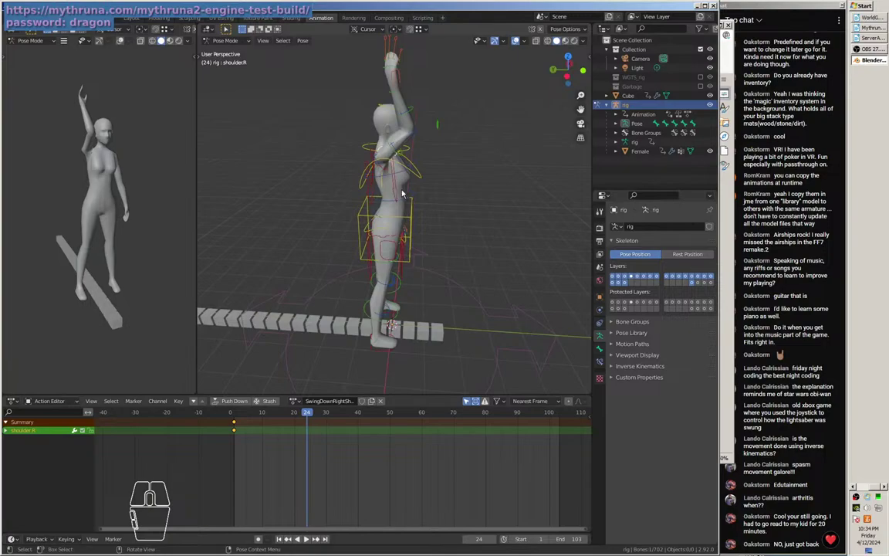
Lean the right forearm back behind the head by rotating the forearm_fk.R control about -40° from a side view.
left_click_drag(416, 174, 413, 164)
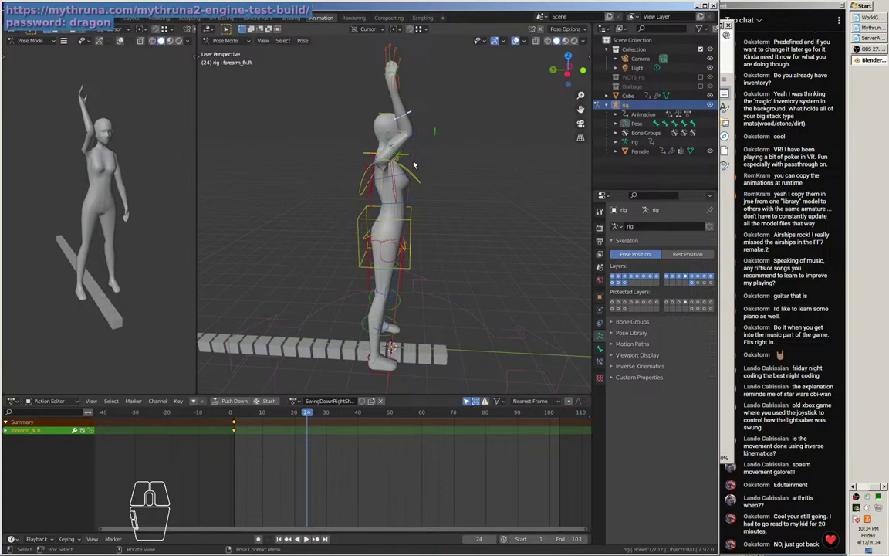
key("r")
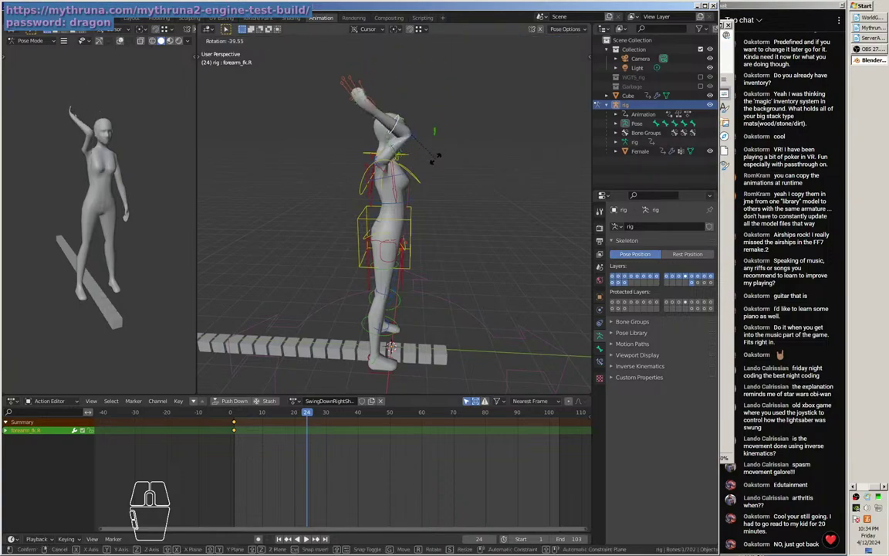
left_click(433, 156)
left_click_drag(433, 156, 357, 180)
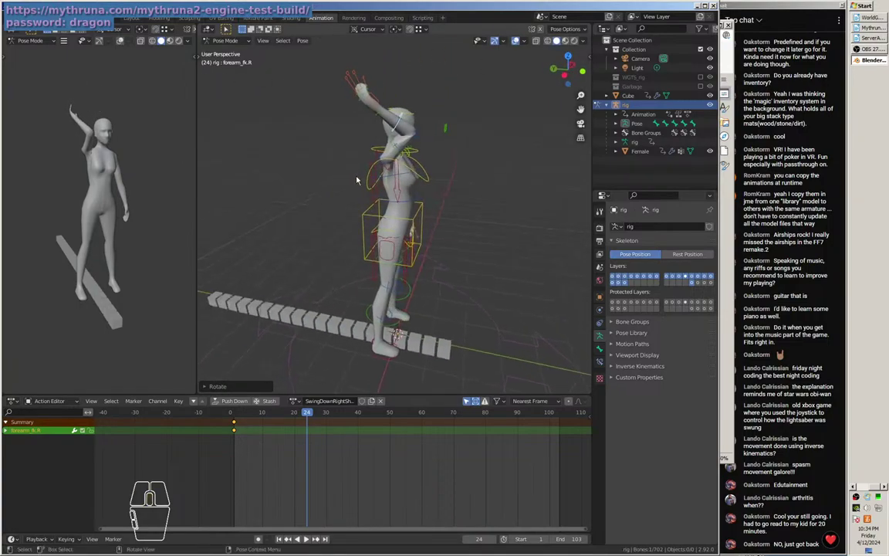
Clear the rotation of the upper_arm_fk.R control and reset the pose of all the rig's controls.
left_click(402, 154)
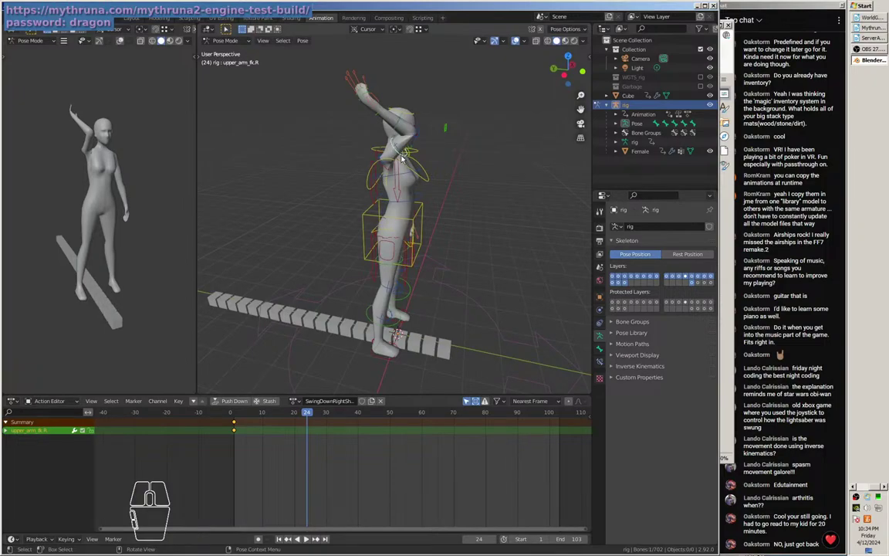
key("alt+r")
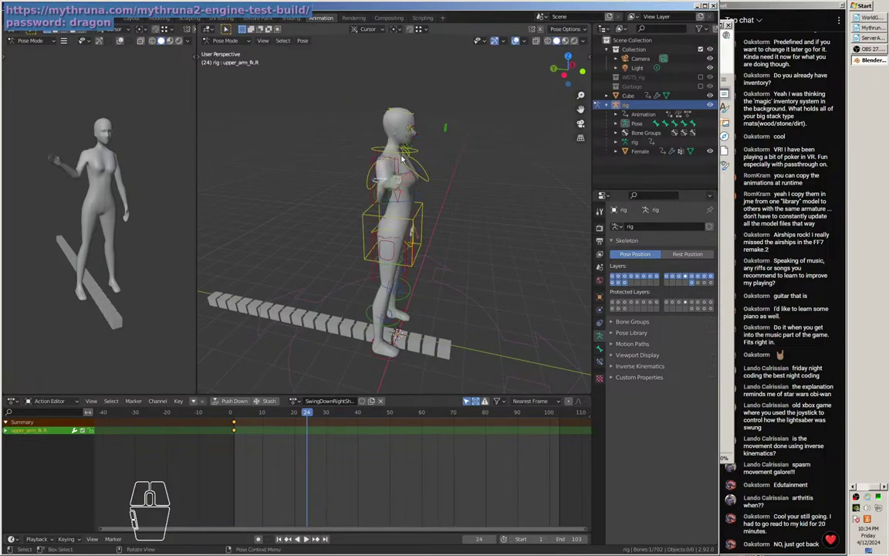
left_click_drag(376, 227, 473, 228)
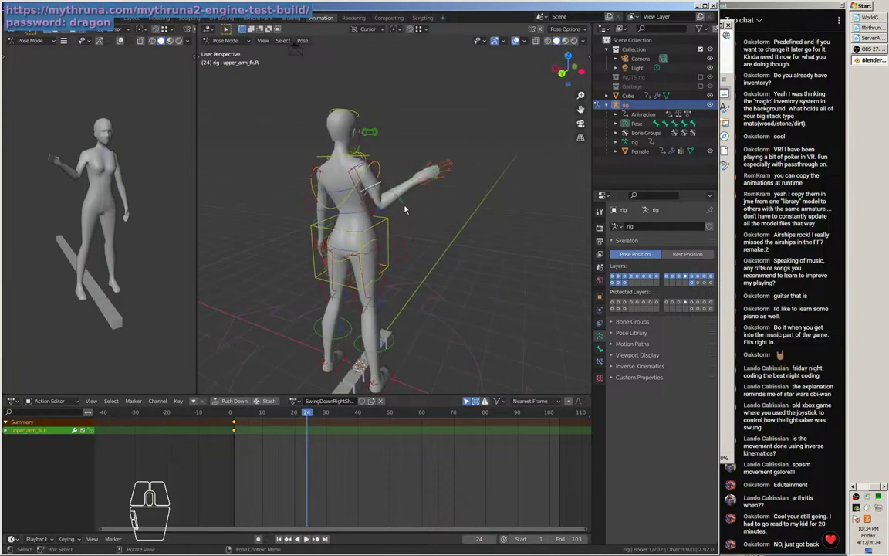
left_click_drag(415, 211, 378, 206)
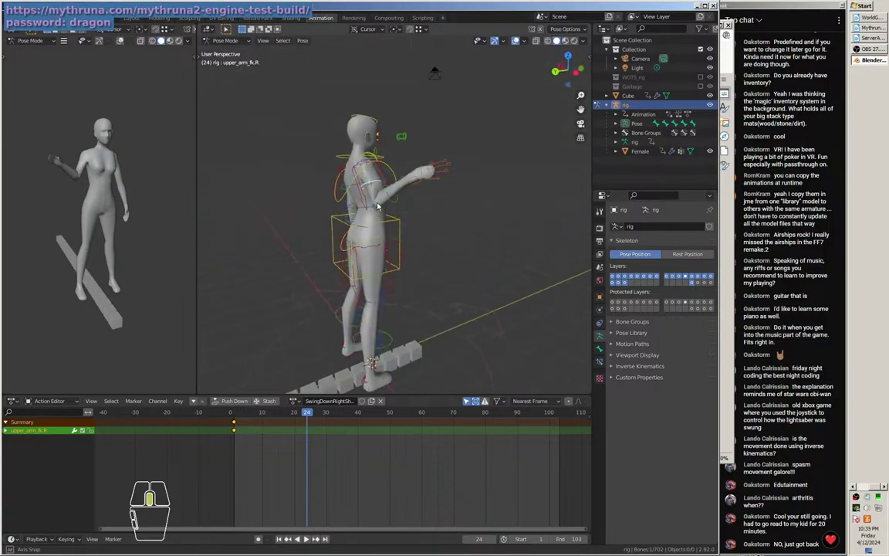
key("a")
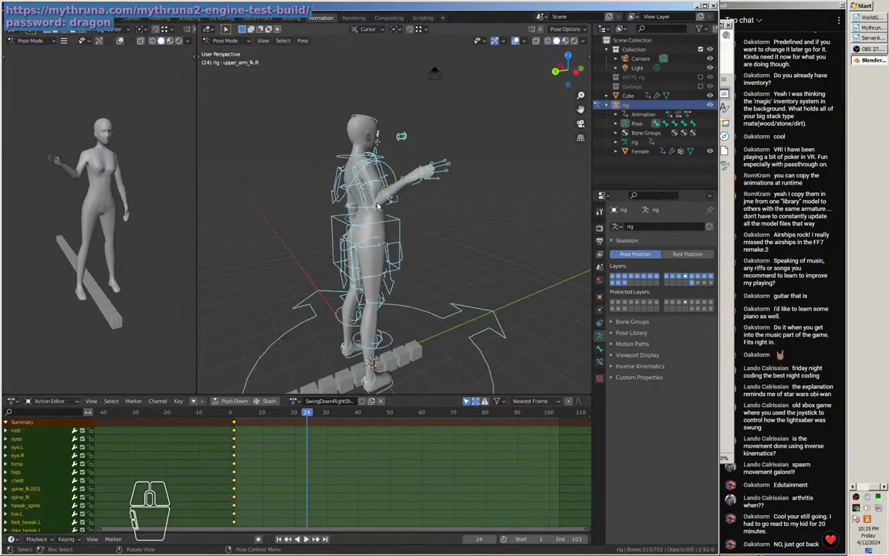
left_click_drag(378, 207, 439, 248)
scroll(421, 228, "up", 3)
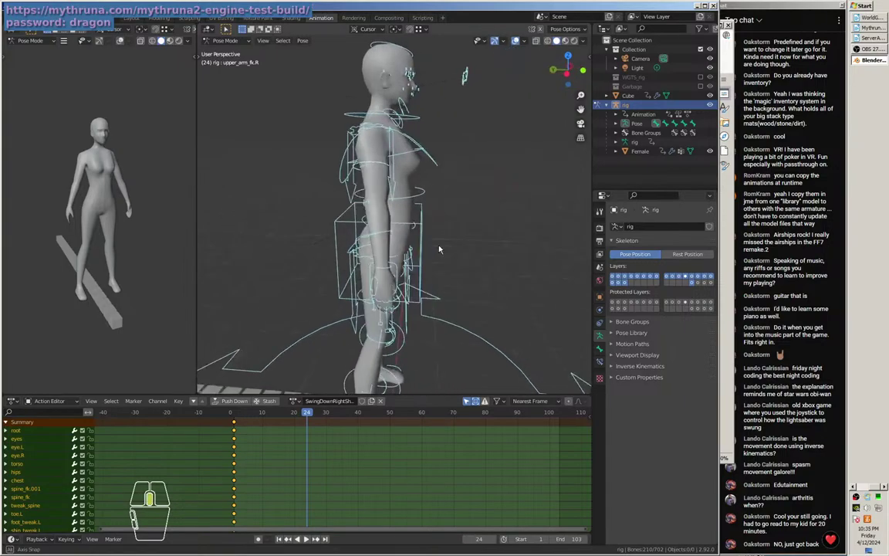
Bend the right forearm forward at the elbow by rotating the forearm_fk.R control about -95° from a side view.
left_click(381, 237)
left_click_drag(381, 236, 431, 250)
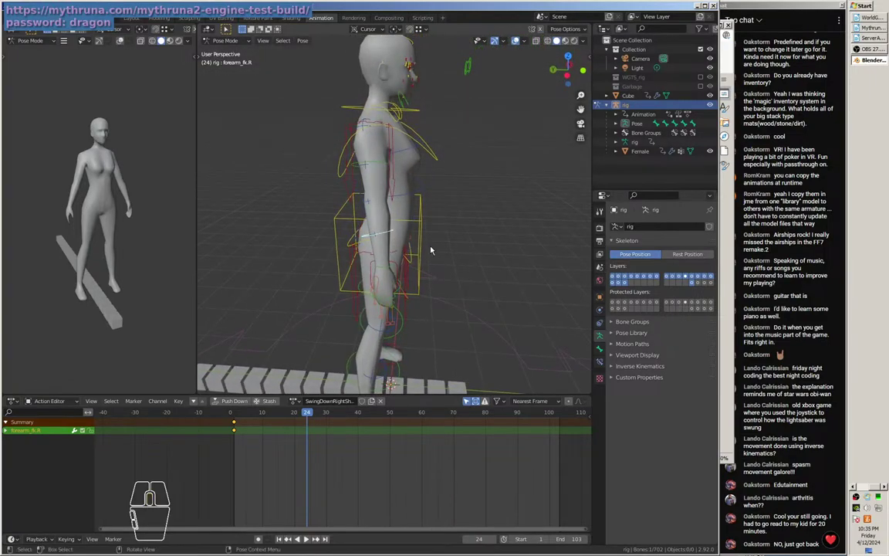
key("r")
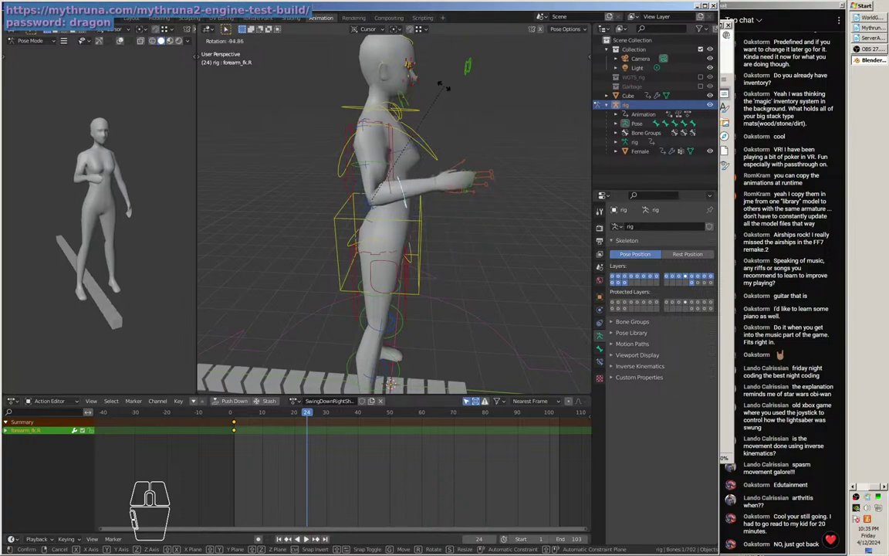
left_click(444, 86)
Turn the right hand inward by rotating the hand_fk.R control from a front view.
left_click_drag(503, 198, 384, 218)
left_click_drag(430, 251, 443, 219)
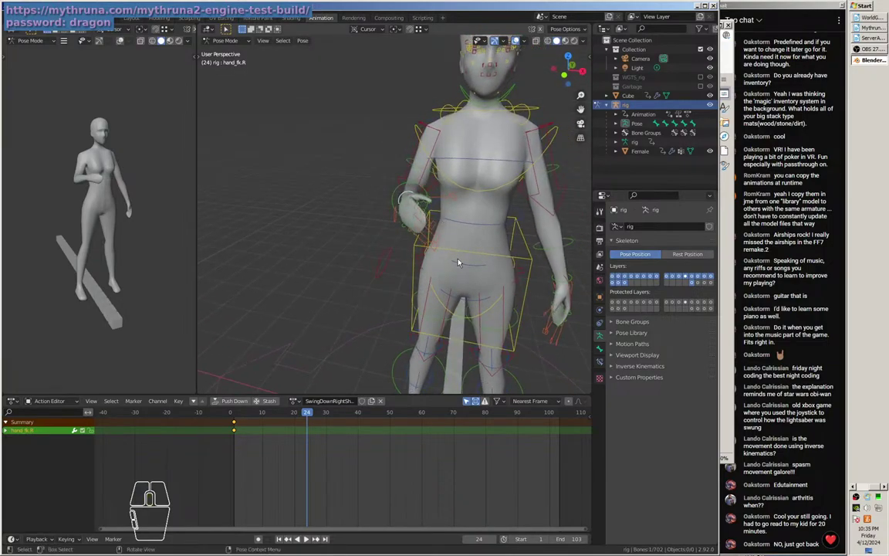
key("r")
left_click(460, 237)
Curl the right hand's fingers and thumb by scaling their five master controls to about 0.87.
left_click_drag(461, 237, 484, 229)
left_click(462, 203)
left_click(478, 191, "shift")
left_click(478, 178, "shift")
left_click(472, 167, "shift")
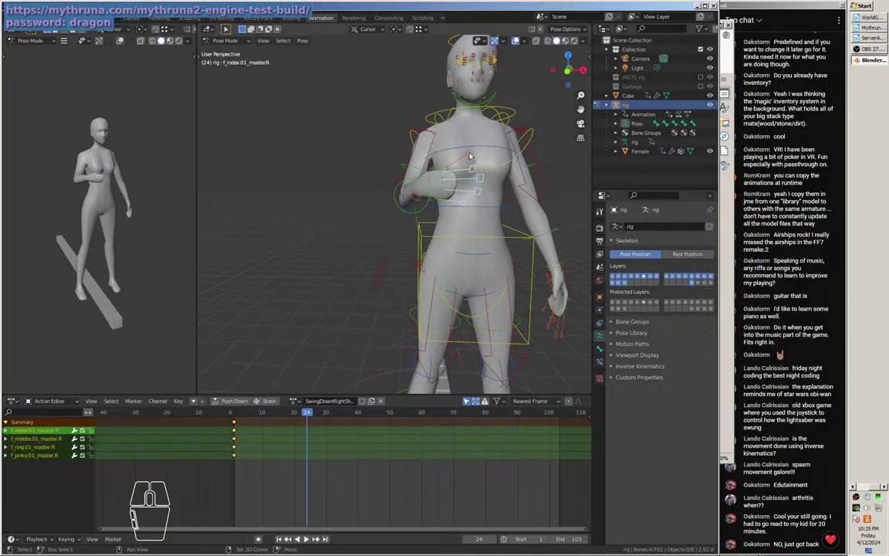
left_click(470, 154, "shift")
left_click_drag(479, 200, 461, 237)
key("s")
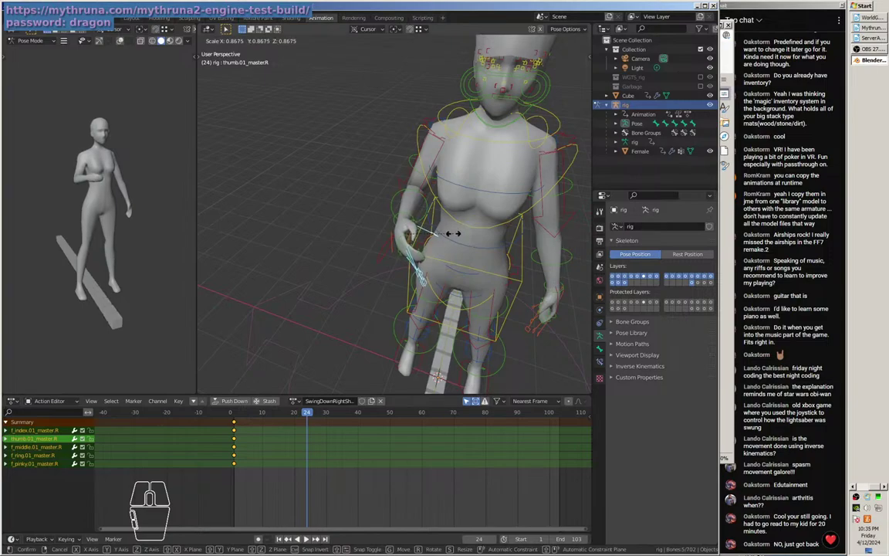
left_click(454, 235)
left_click(436, 239, "shift")
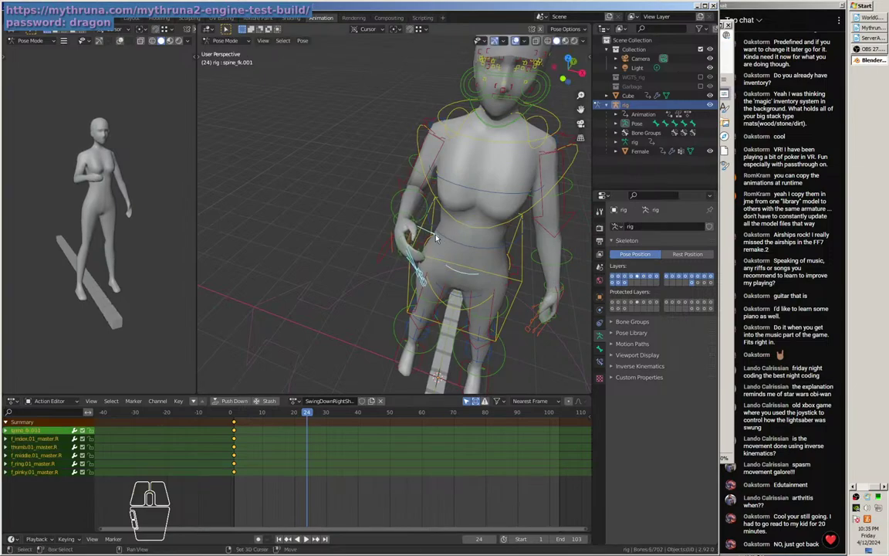
left_click(464, 277, "shift")
left_click(464, 276, "shift")
left_click(464, 276, "shift")
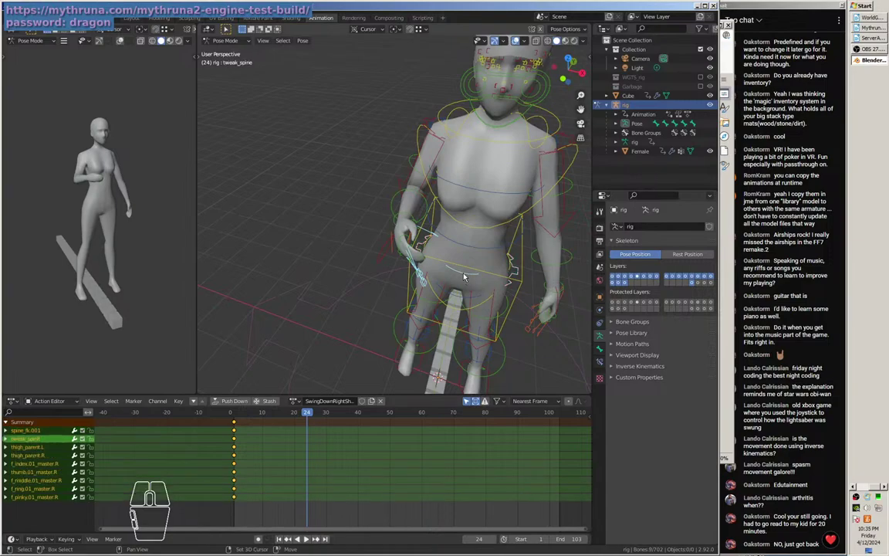
key("a")
key("a")
Curl the index, middle, ring and pinky fingers of the right hand further by scaling down their four master controls.
left_click_drag(455, 280, 480, 248)
left_click(471, 186)
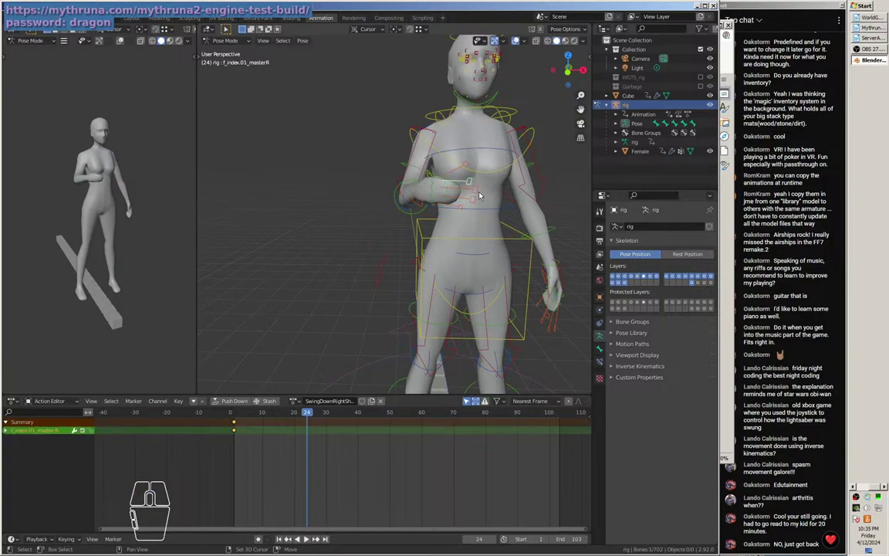
left_click(469, 192, "shift")
left_click(464, 206, "shift")
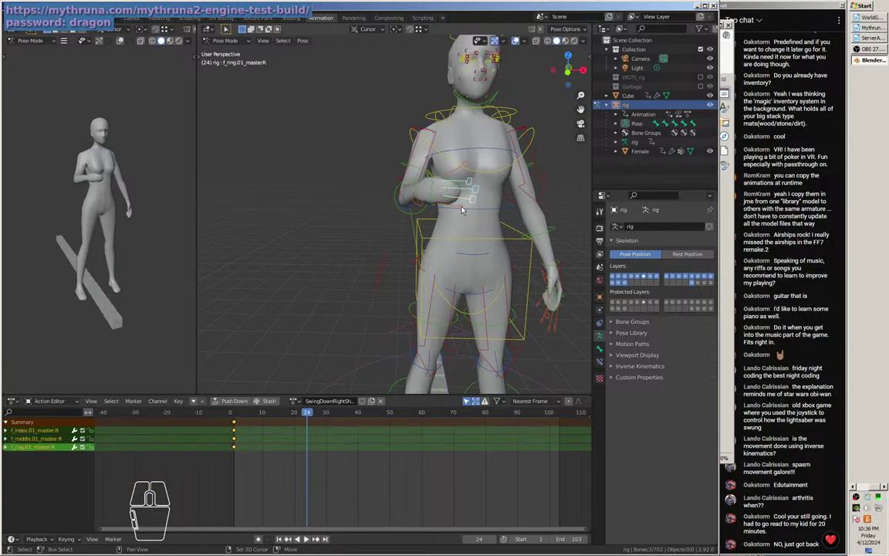
left_click(462, 208, "shift")
left_click_drag(492, 223, 463, 266)
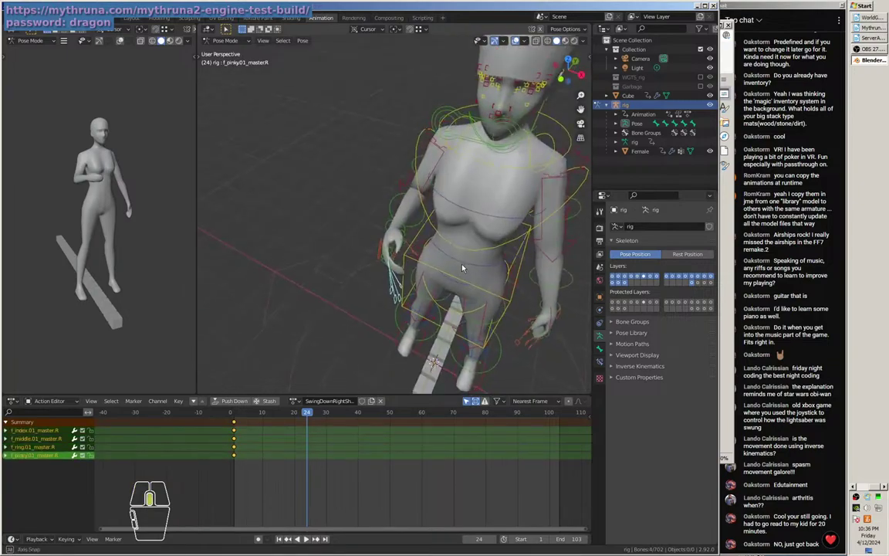
key("s")
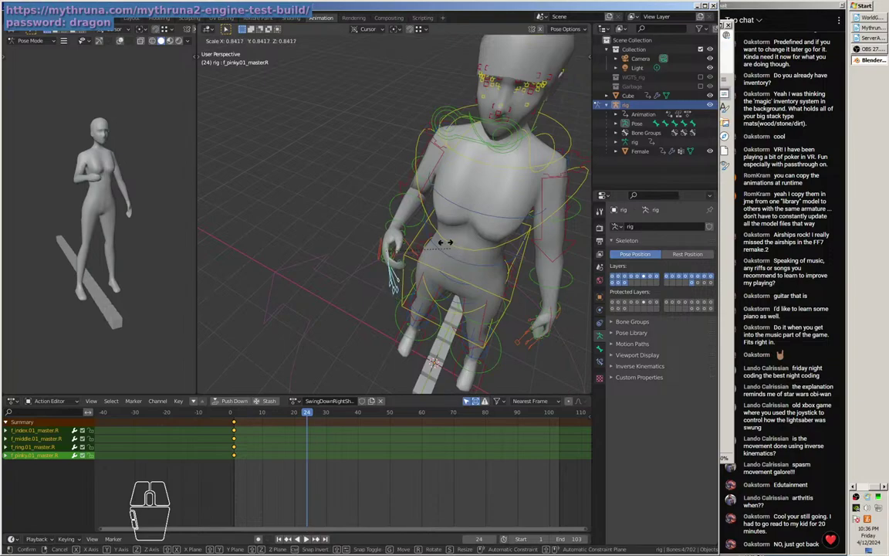
left_click(399, 214)
Adjust the right wrist by rotating the hand_fk.R control from above and from the front.
left_click_drag(400, 215, 425, 276)
left_click(401, 237)
left_click(401, 234)
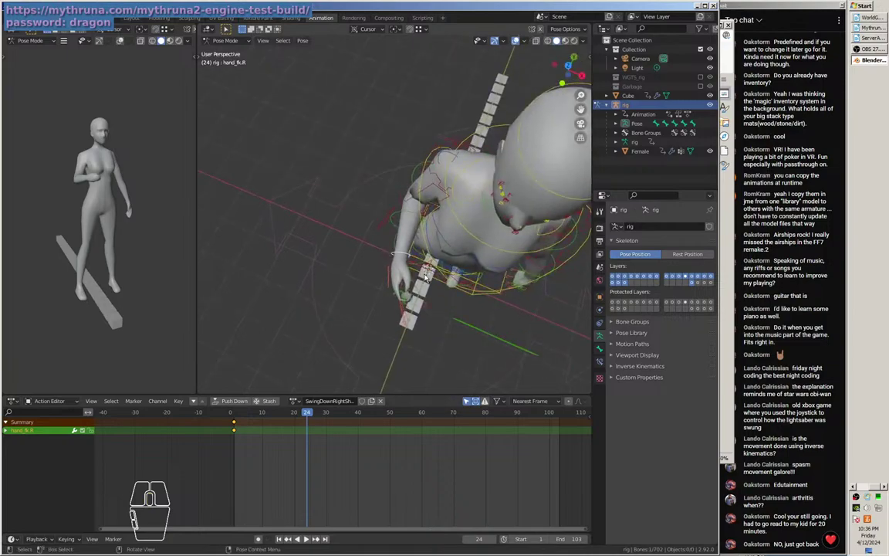
key("r")
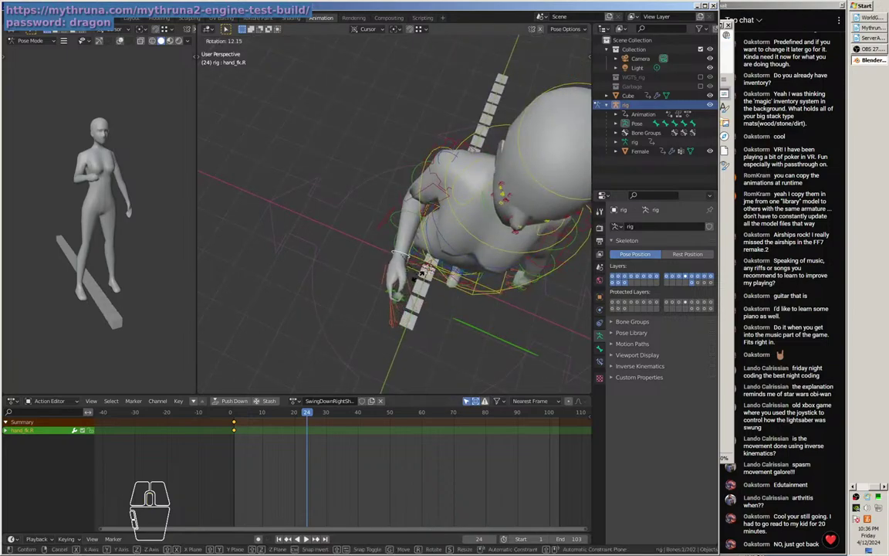
left_click(418, 279)
left_click_drag(417, 279, 425, 246)
key("r")
key("r")
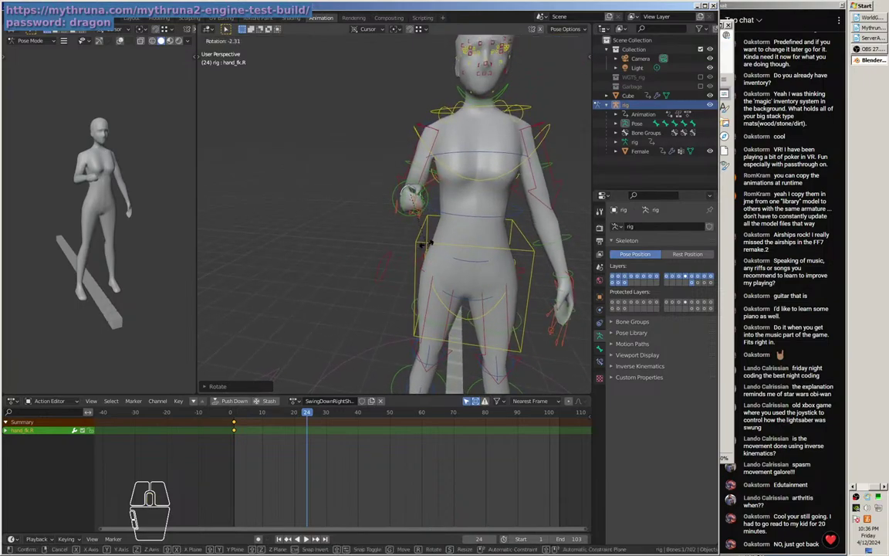
left_click(435, 247)
Bend the right forearm slightly further upward by rotating the forearm_fk.R control from a side view.
left_click_drag(434, 247, 416, 216)
left_click(406, 185)
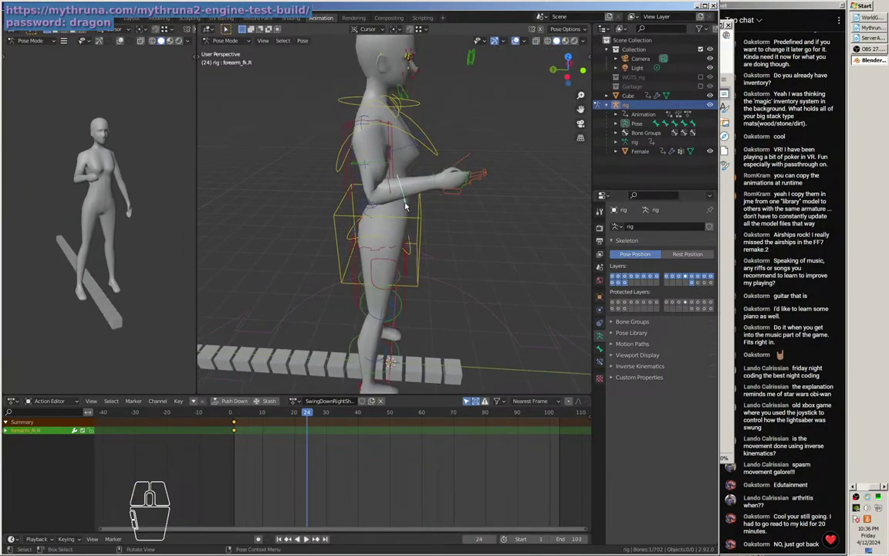
key("r")
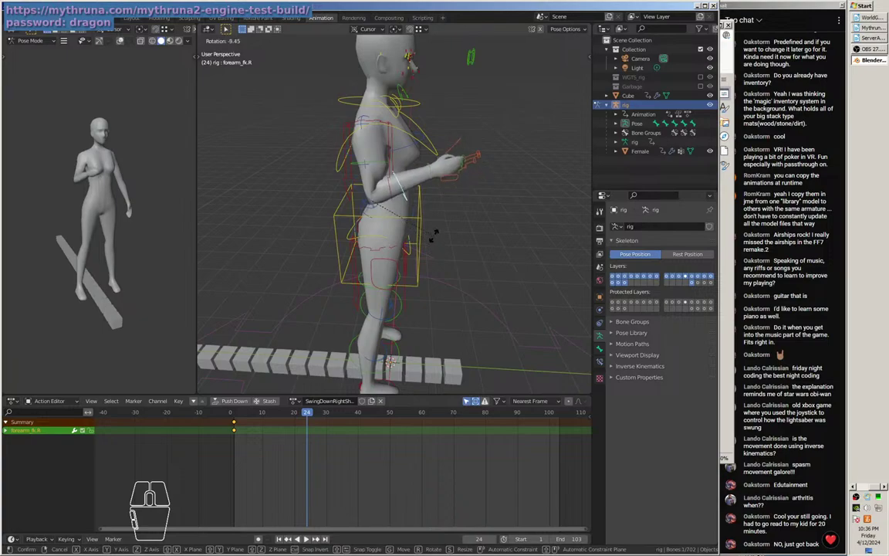
left_click(381, 211)
Raise the right upper arm forward by rotating the upper_arm_fk.R control about -87° from a side view.
left_click_drag(415, 216, 390, 181)
left_click(373, 173)
key("r")
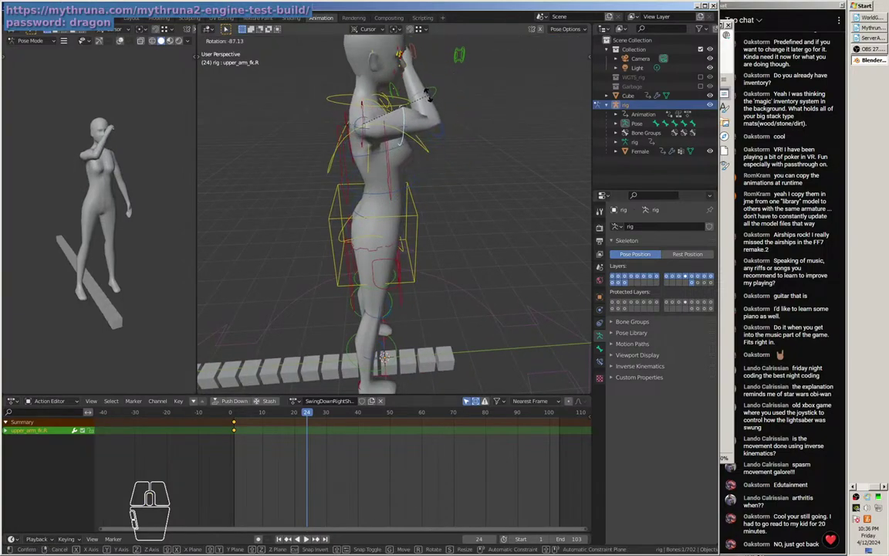
left_click(429, 98)
Adjust the raised right upper arm by rotating the upper_arm_fk.R control from a front view.
left_click_drag(468, 151, 351, 133)
scroll(461, 153, "down", 1)
left_click_drag(460, 153, 461, 164)
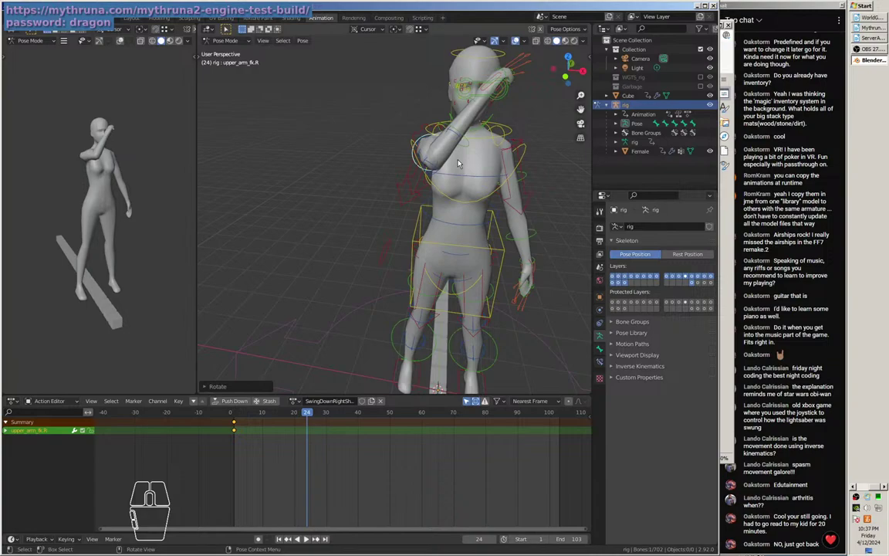
left_click_drag(486, 196, 431, 171)
key("r")
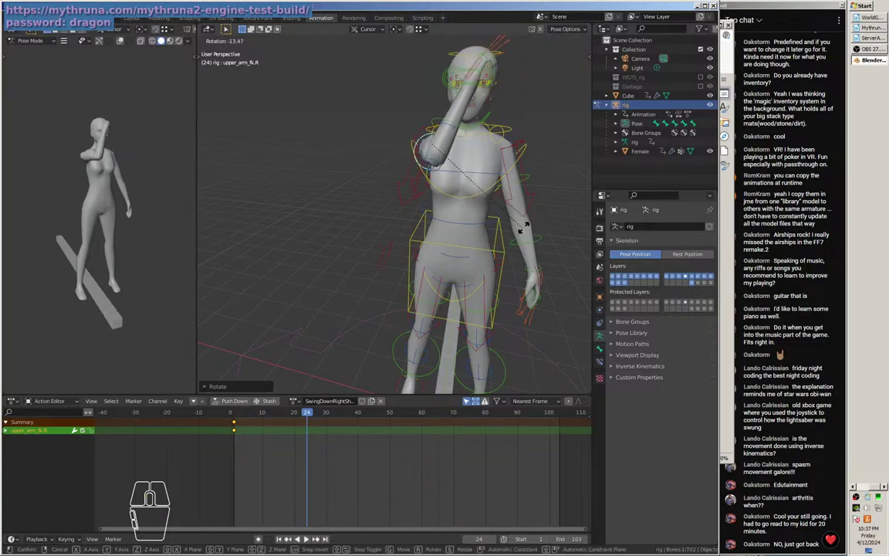
left_click(511, 240)
Swing the right forearm outward by rotating the forearm_fk.R control until the hand points up beside the head.
left_click_drag(494, 197, 486, 216)
scroll(464, 169, "down", 1)
left_click(444, 178)
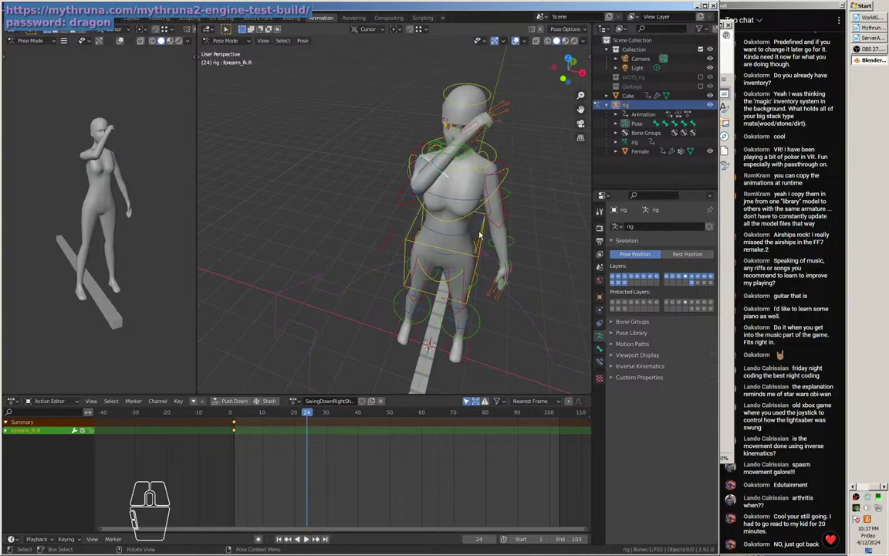
key("r")
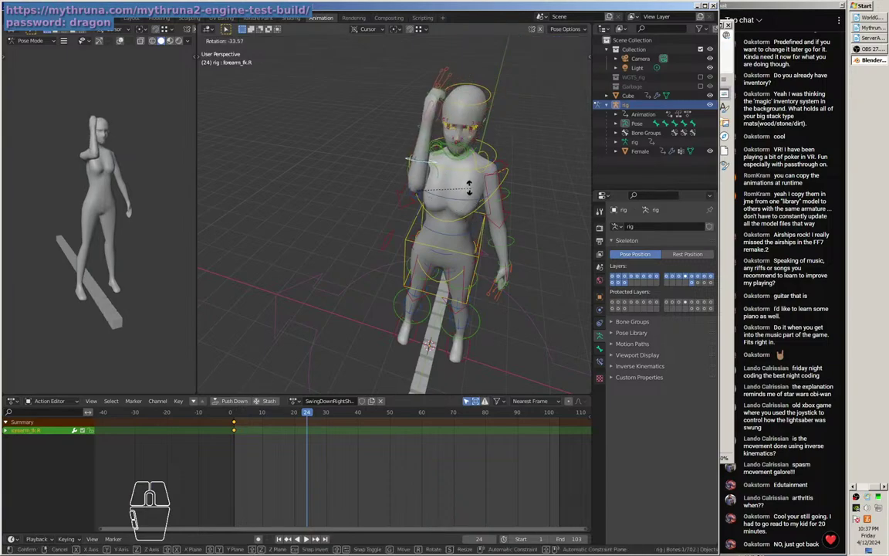
left_click(439, 200)
Rotate the upper_arm_fk.R control slightly from above to correct the right upper arm's sideways direction.
left_click_drag(439, 200, 273, 172)
left_click_drag(392, 187, 418, 205)
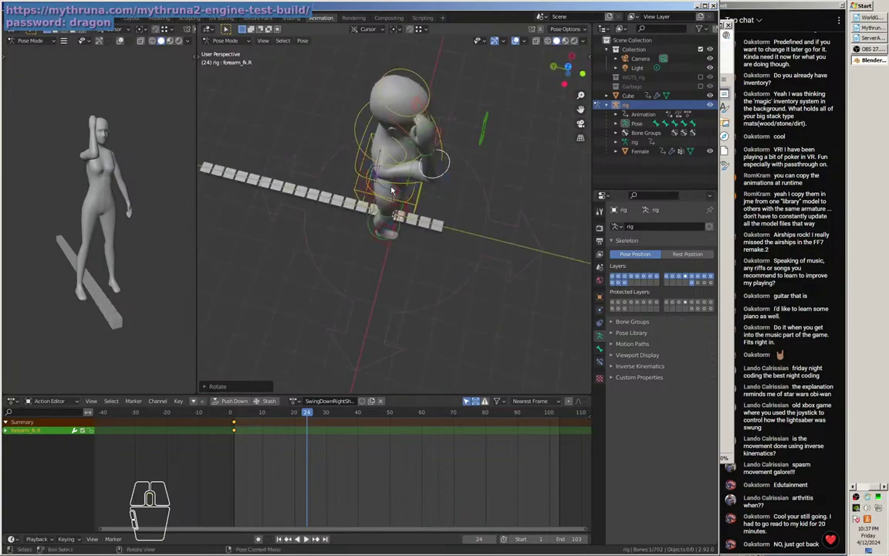
left_click(418, 189)
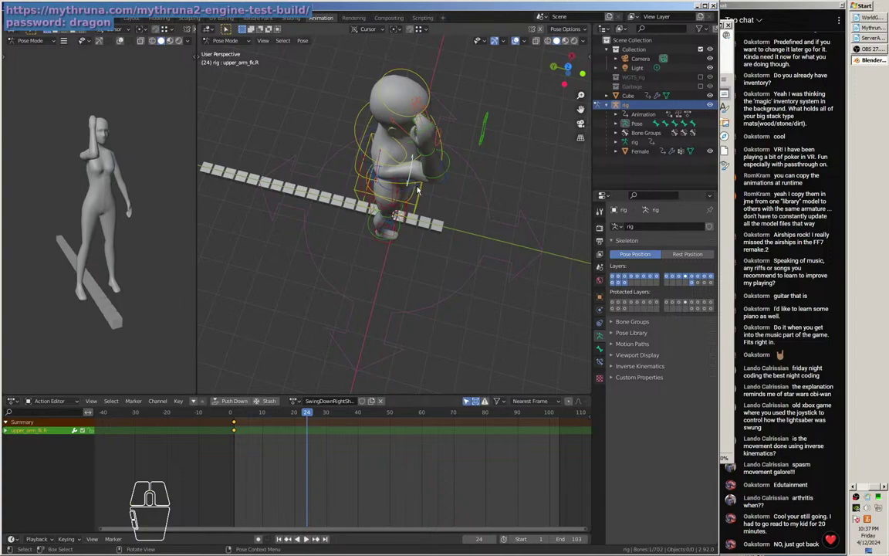
key("r")
left_click(445, 208)
left_click_drag(445, 208, 455, 145)
scroll(462, 172, "up", 4)
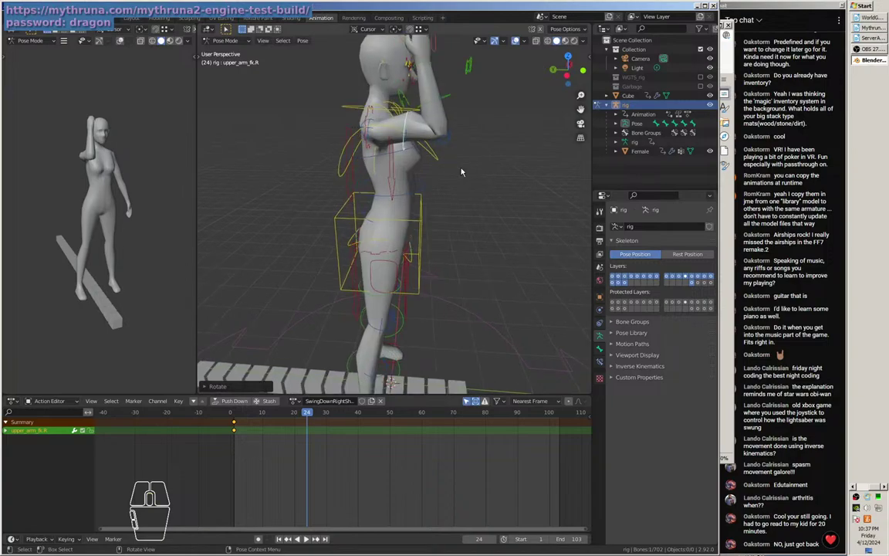
scroll(462, 172, "down", 3)
scroll(462, 171, "up", 2)
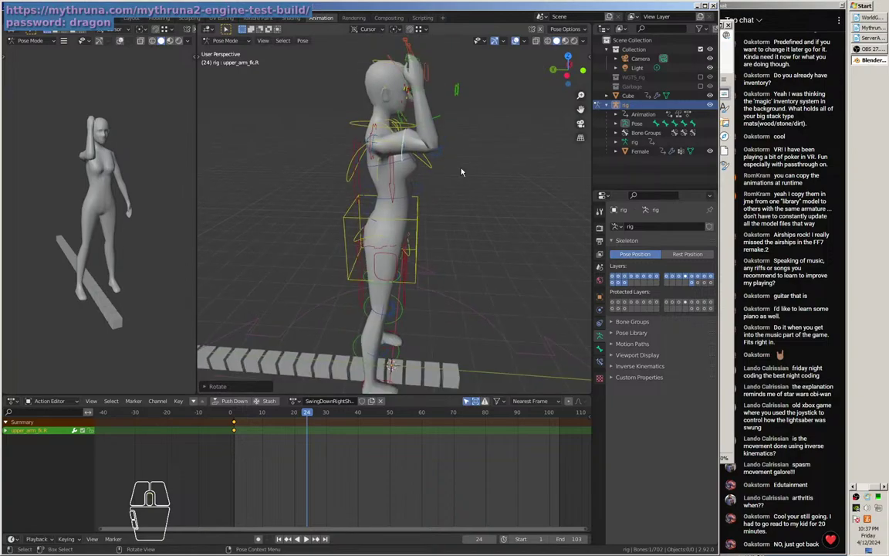
scroll(462, 171, "down", 4)
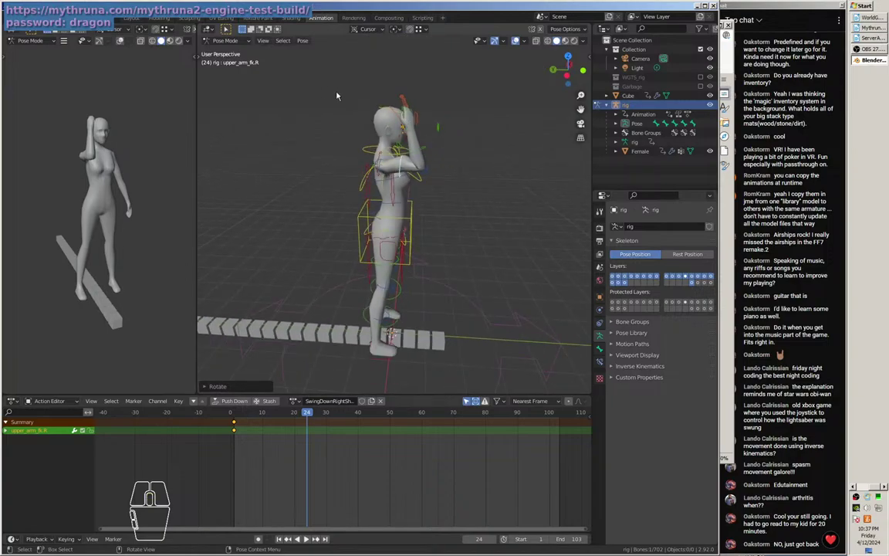
left_click_drag(426, 121, 350, 136)
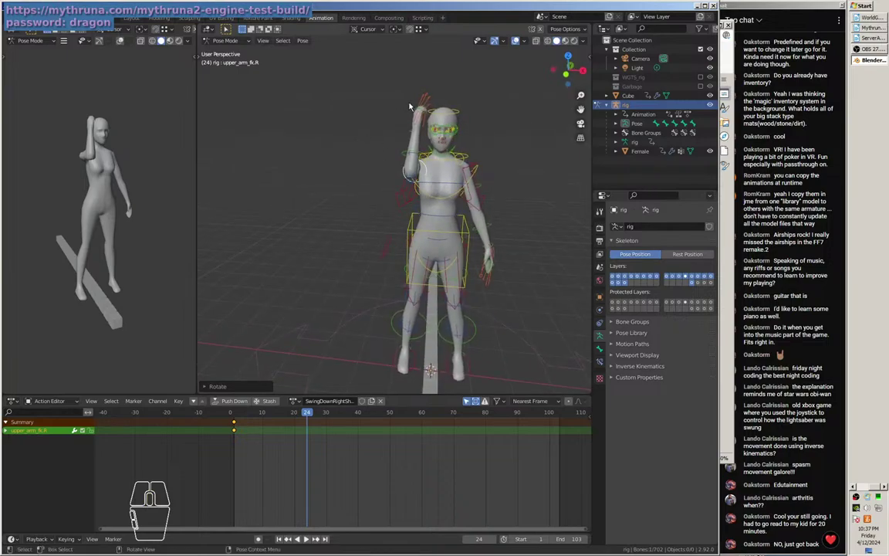
left_click_drag(354, 247, 402, 251)
left_click(470, 193)
key("KP_1")
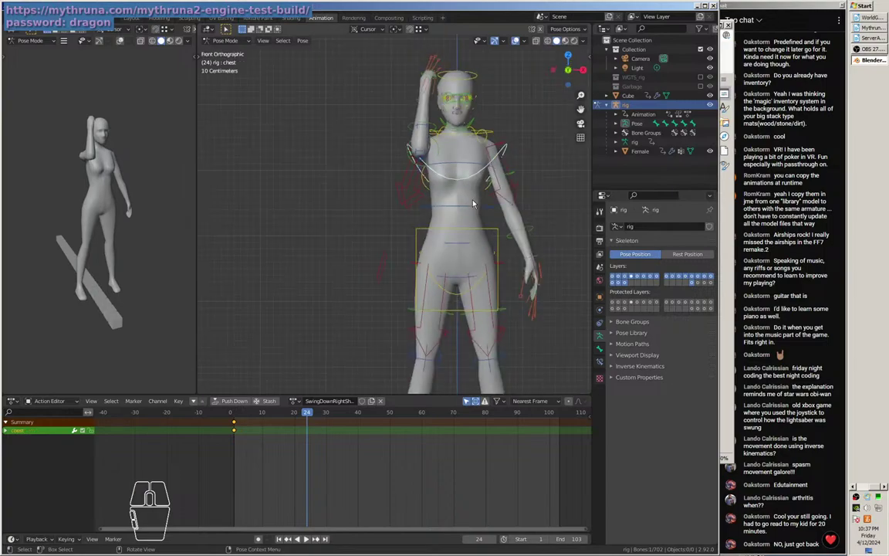
key("r")
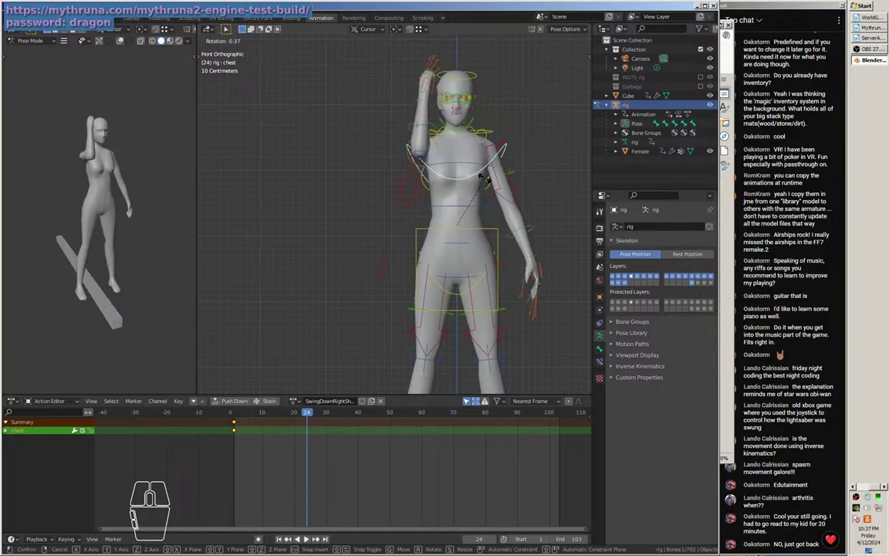
right_click(486, 181)
left_click(476, 167)
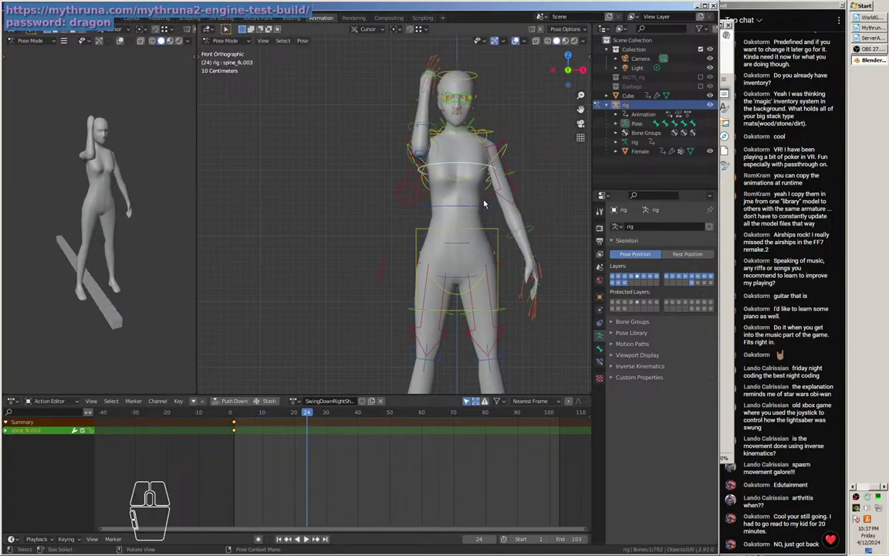
key("r")
key("Escape")
left_click(437, 139)
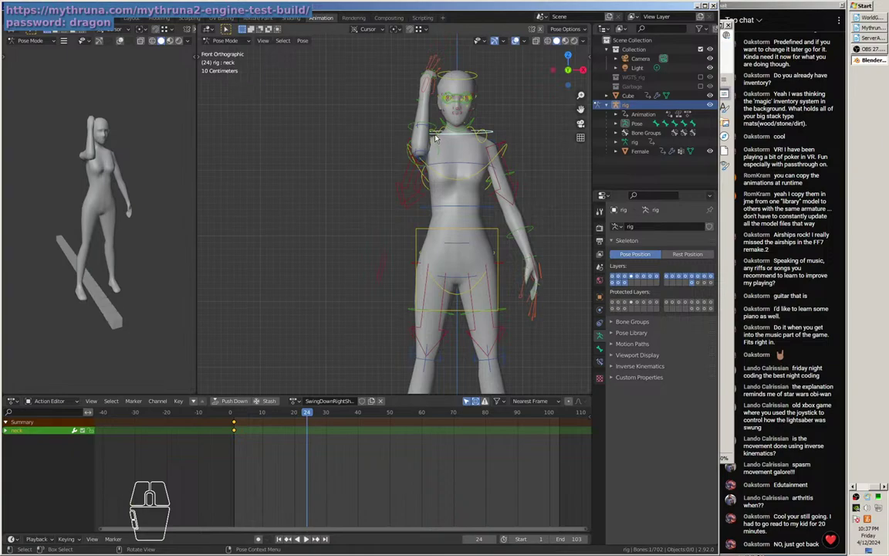
key("r")
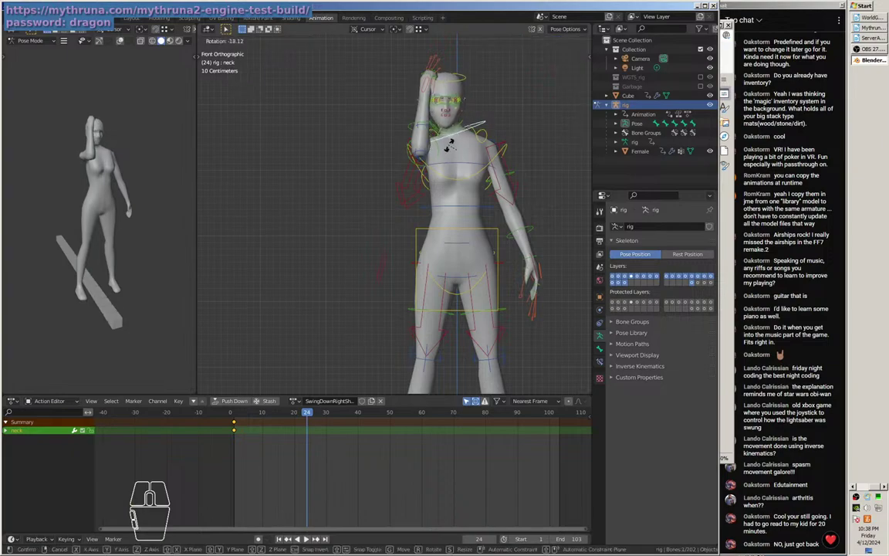
key("Escape")
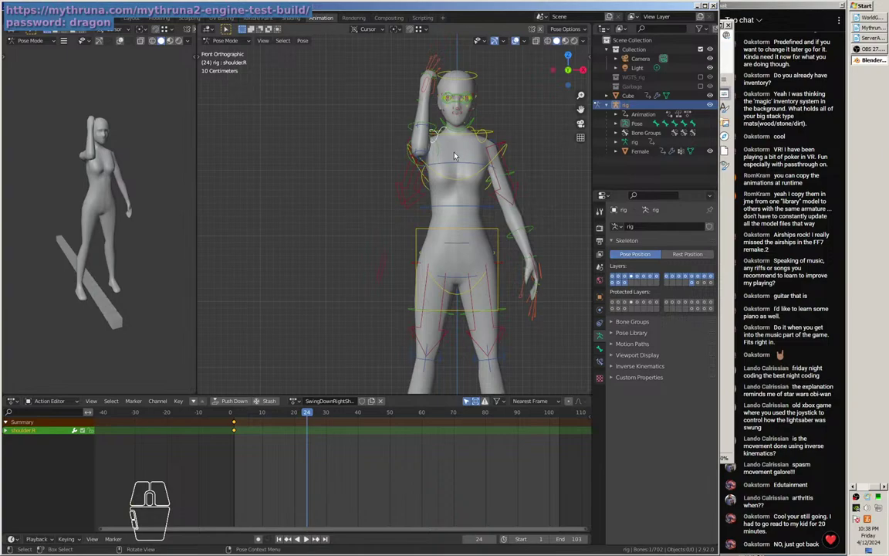
Rotate the shoulder.R control from the front, and turn the upper_arm_fk.R control by about -11° to refine the raised arm.
key("r")
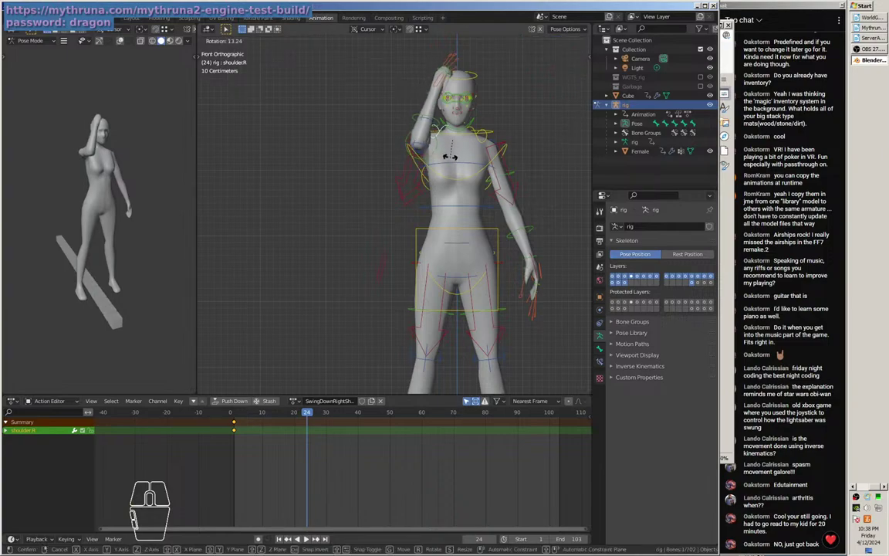
left_click(450, 157)
mouse_move(438, 161)
left_mouse_down()
mouse_move(523, 181)
mouse_move(515, 206)
mouse_move(454, 197)
mouse_move(430, 179)
mouse_move(441, 161)
left_mouse_up()
left_click(440, 156)
key("r")
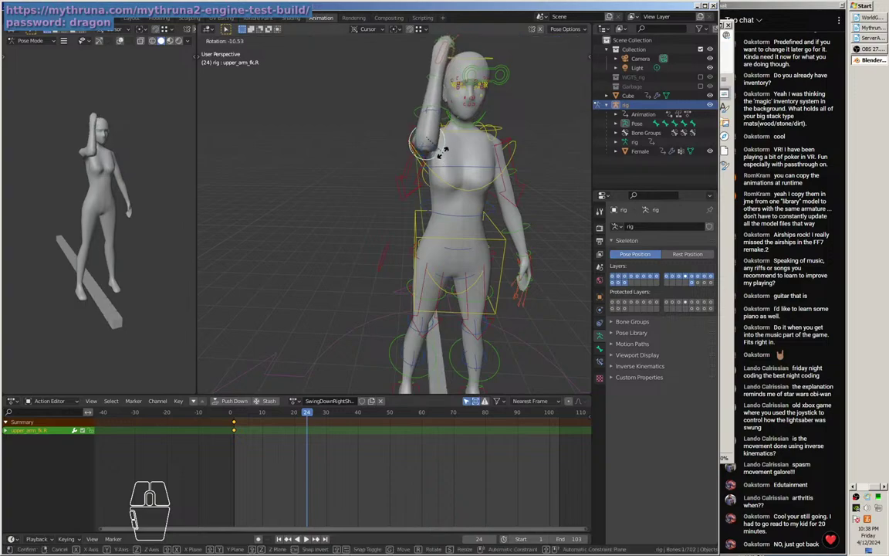
left_click(444, 158)
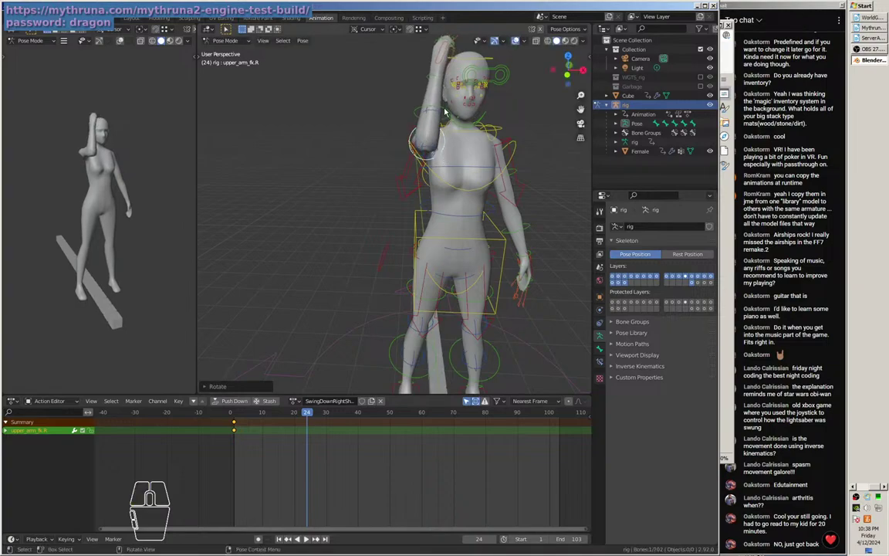
Fine-tune the raised right forearm by rotating the forearm_fk.R control from an elevated front view.
left_click_drag(445, 136, 461, 169)
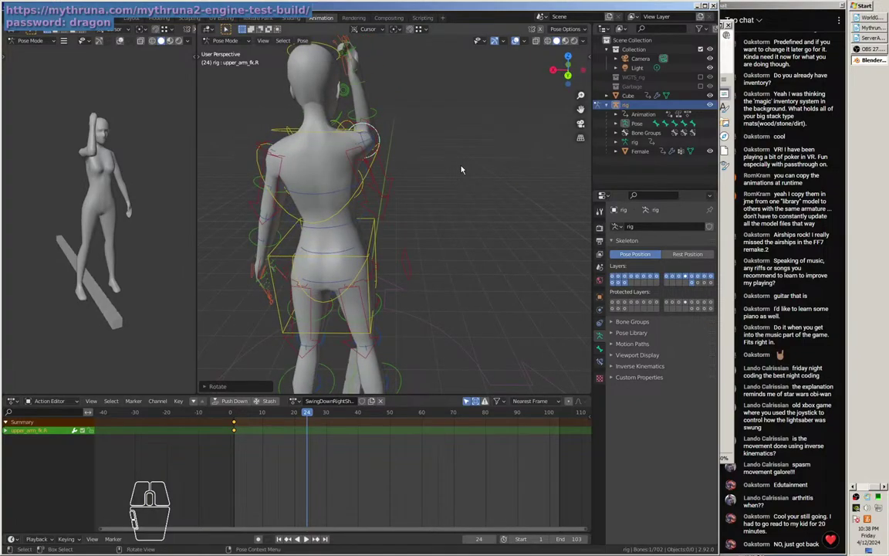
left_click_drag(461, 169, 487, 148)
left_click(422, 121)
key("r")
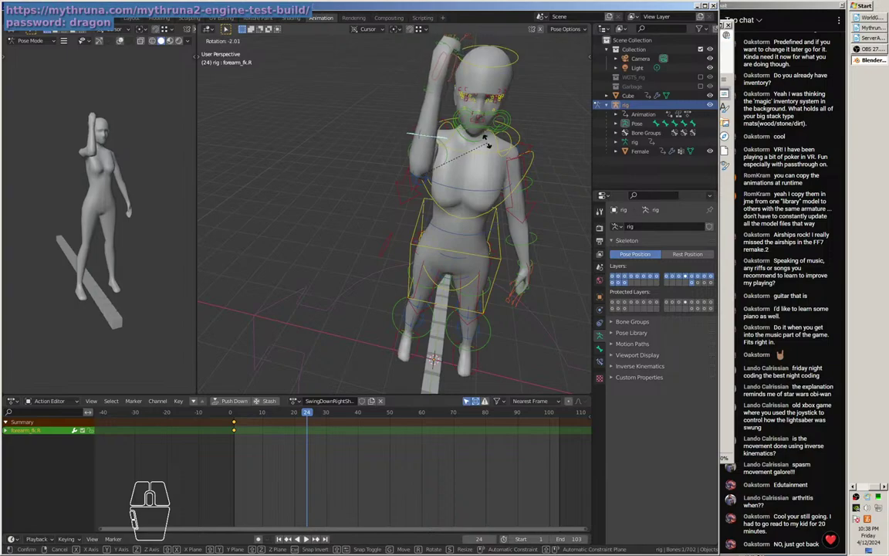
left_click(382, 181)
left_click_drag(381, 181, 503, 168)
scroll(479, 186, "up", 1)
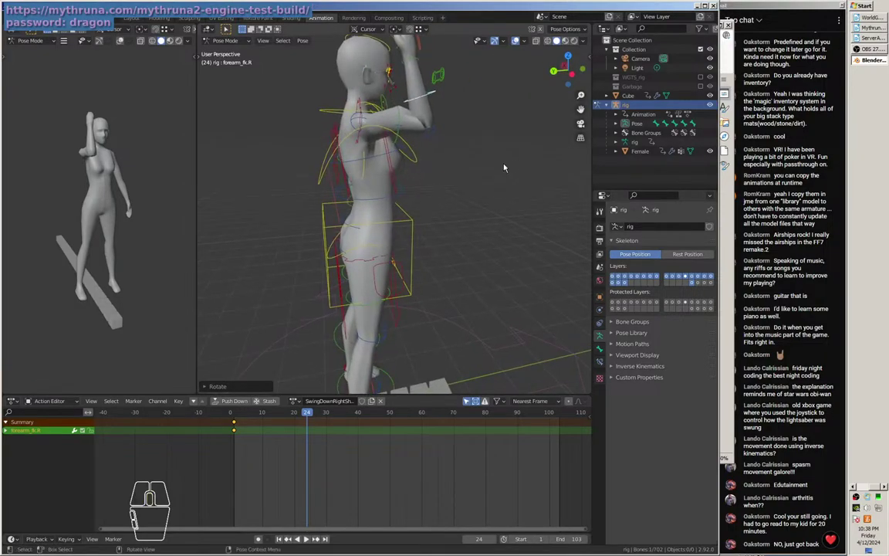
Insert a Location, Rotation & Scale keyframe for all rig bones at frame 24.
key("a")
left_click_drag(504, 167, 476, 169)
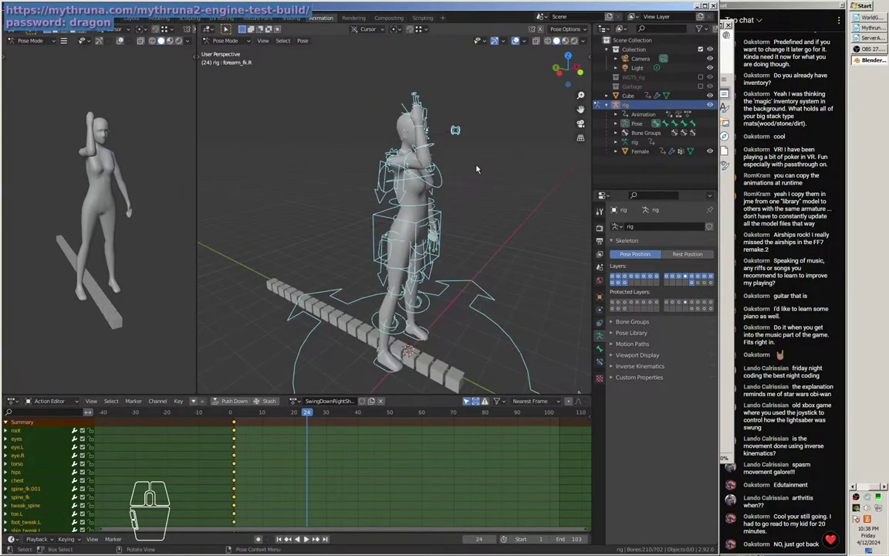
key("i")
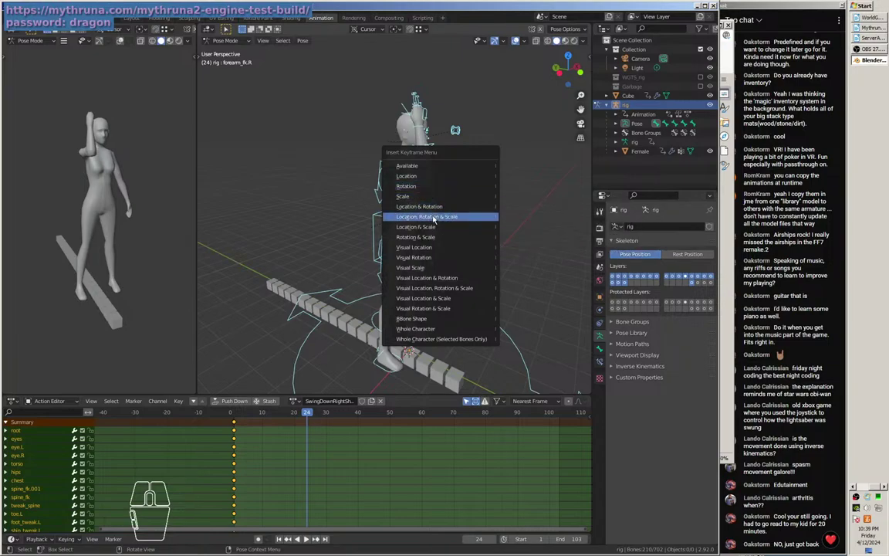
left_click(434, 219)
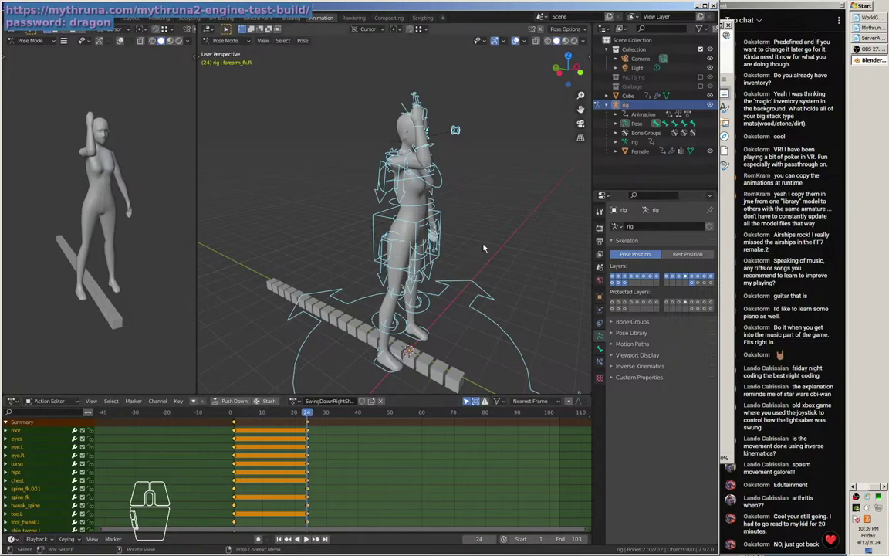
Copy the raised-arm keyframes from frame 24 and paste them at frame 1.
left_click_drag(487, 245, 462, 248)
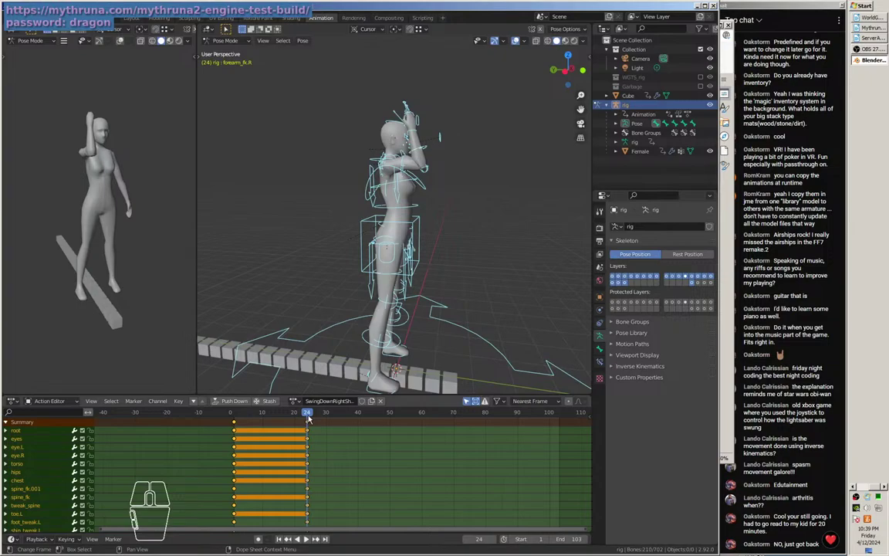
left_click_drag(309, 417, 235, 416)
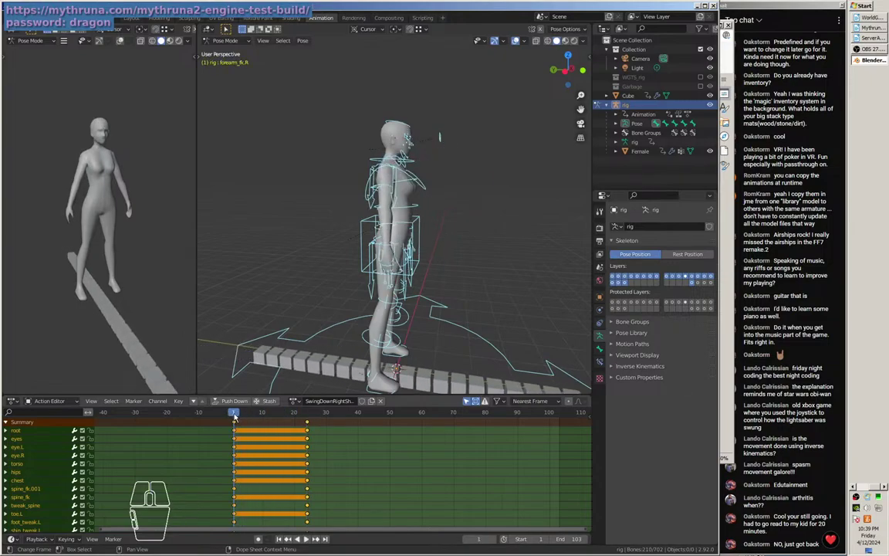
left_click(307, 424)
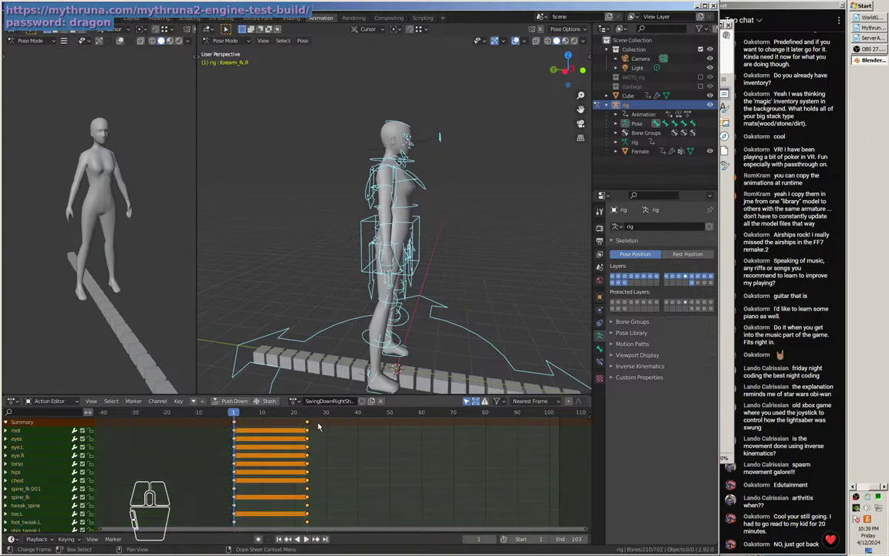
key("ctrl+c")
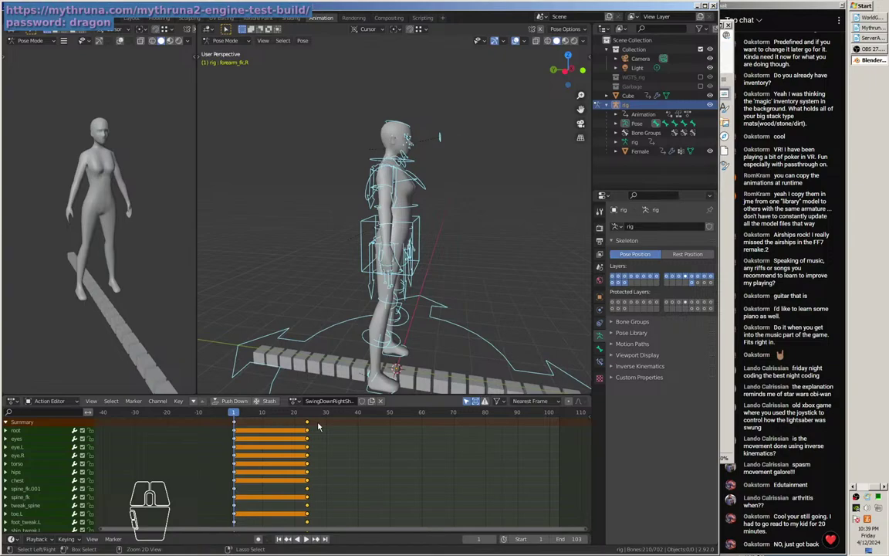
key("ctrl")
key("ctrl+z")
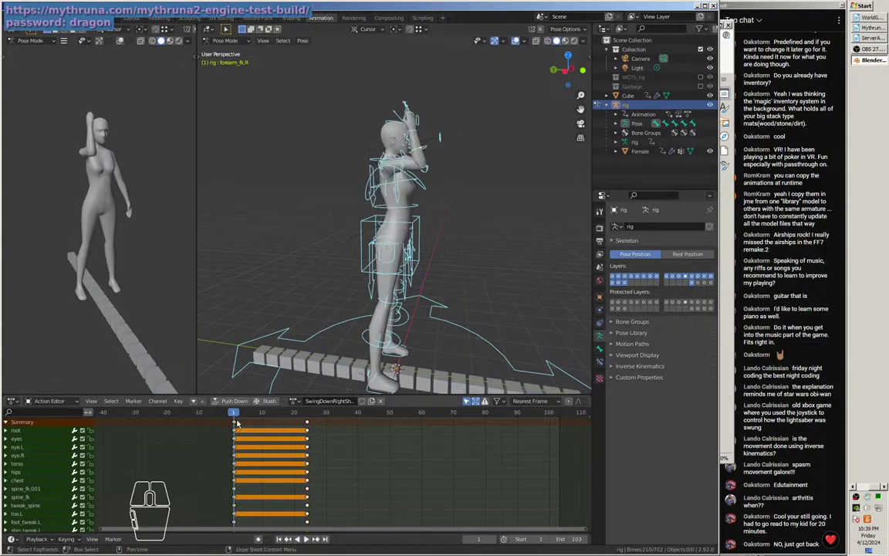
Paste the arms-down standing pose at frame 24 and insert a Location, Rotation & Scale keyframe for all bones.
left_click(307, 417)
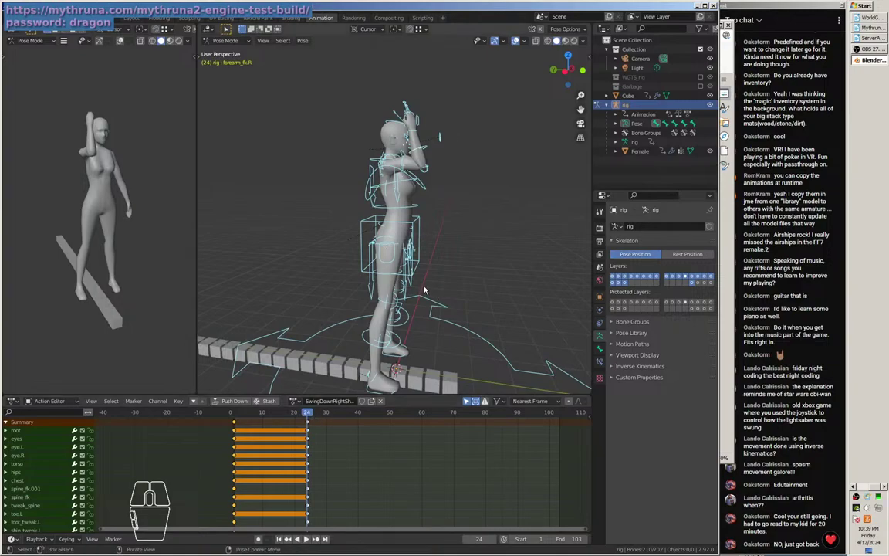
key("ctrl+v")
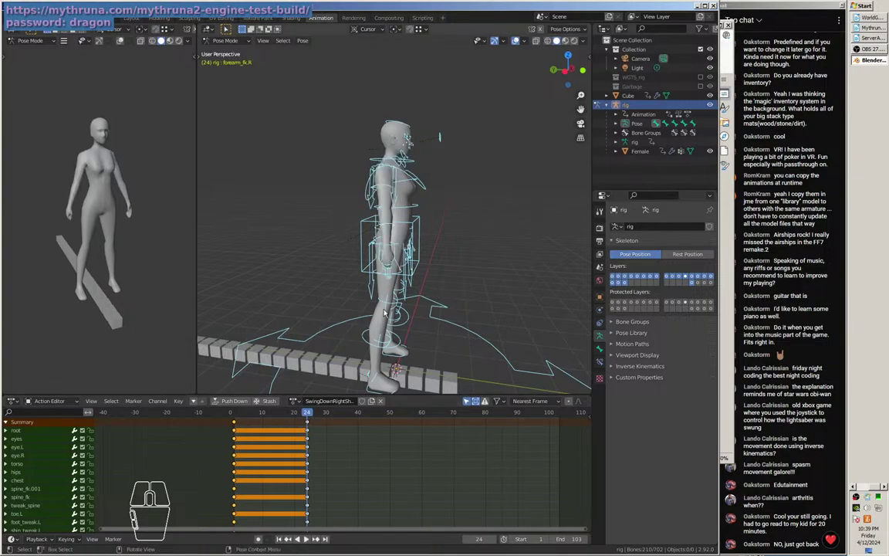
left_click_drag(429, 288, 386, 291)
key("i")
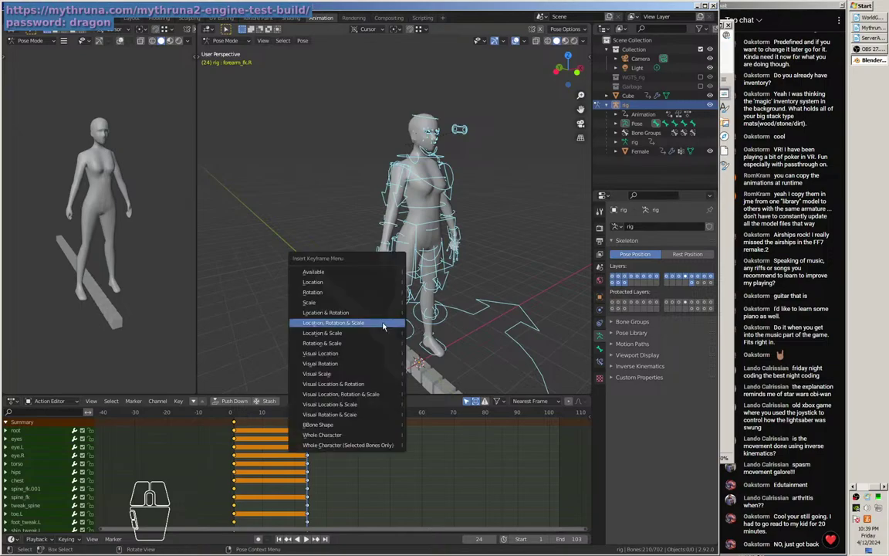
left_click(382, 324)
Scrub the timeline up to frame 24 and check the arm's motion from the side.
left_click_drag(383, 325, 417, 313)
left_click(280, 413)
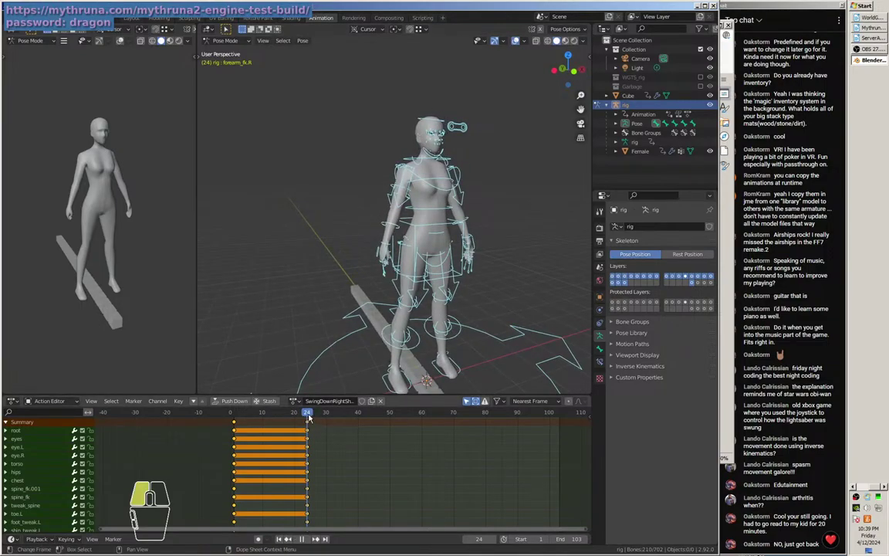
left_click_drag(277, 416, 308, 417)
left_click_drag(311, 330, 363, 294)
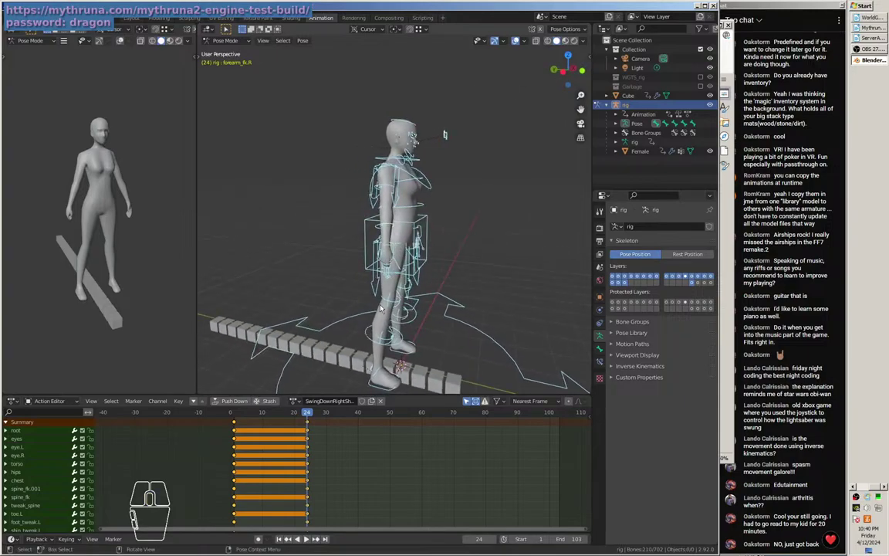
Scrub the arm swing between frames 18 and 24 and examine it from the side and front.
mouse_move(467, 287)
left_mouse_down()
mouse_move(454, 298)
mouse_move(458, 292)
left_mouse_up()
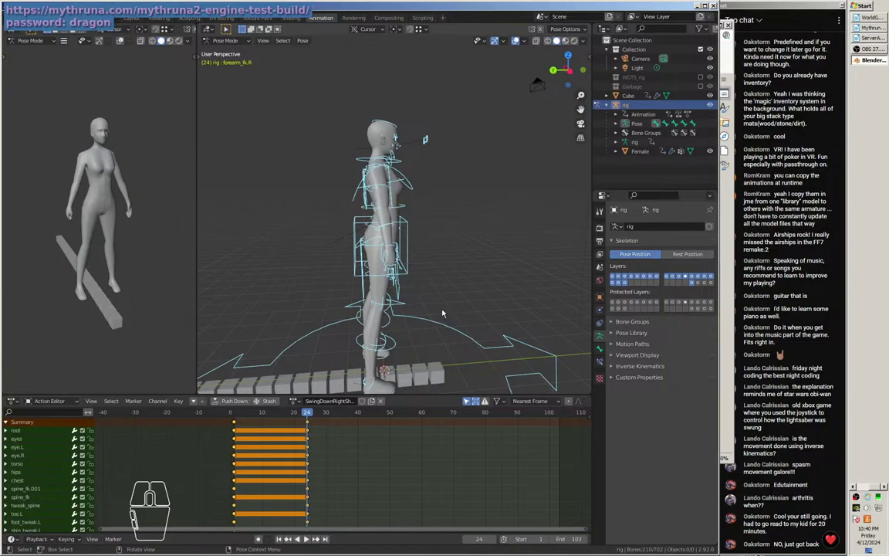
left_click_drag(421, 291, 364, 283)
scroll(395, 310, "up", 3)
left_click_drag(307, 415, 288, 410)
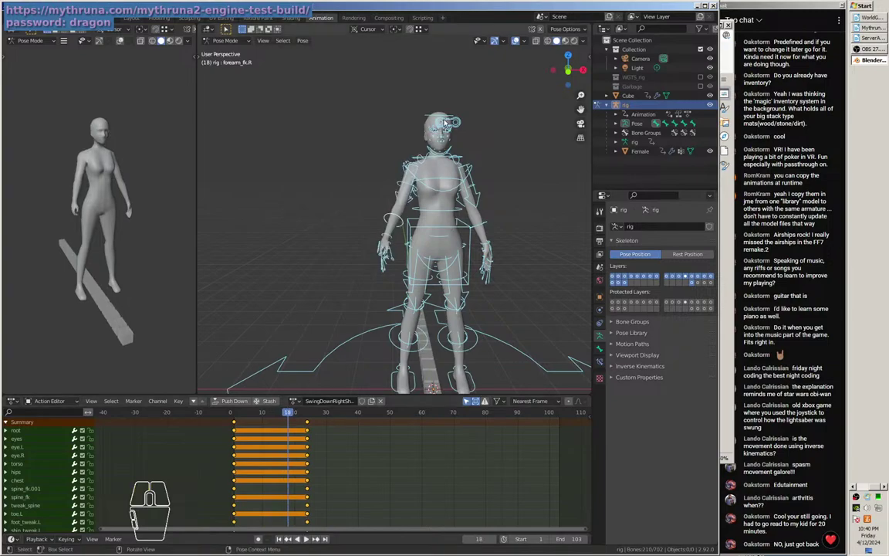
left_click_drag(290, 415, 307, 414)
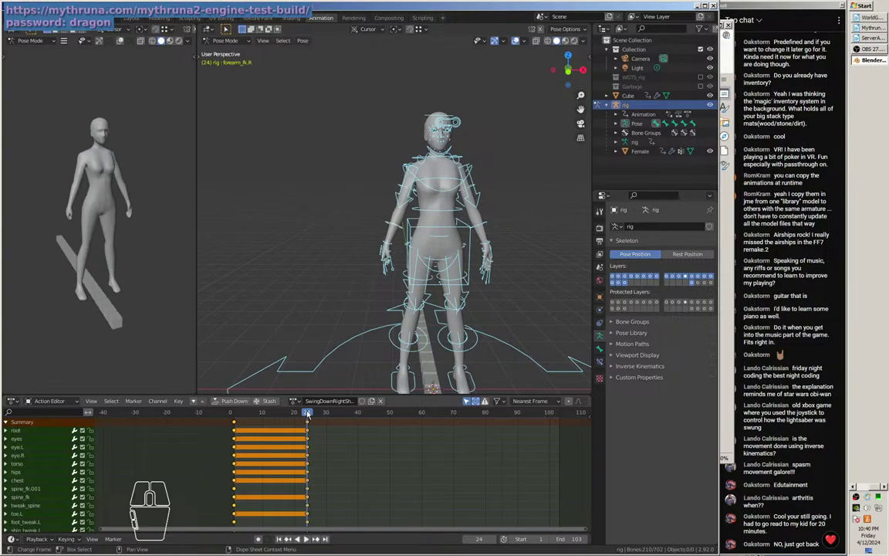
left_click_drag(319, 332, 372, 289)
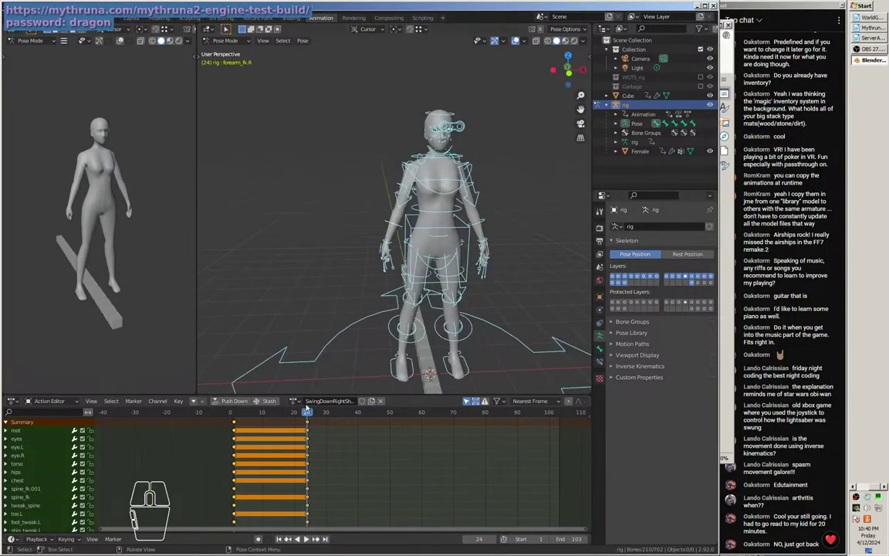
Return to frame 1 and select the spine_fk.002 waist control.
left_click_drag(279, 412, 235, 412)
left_click_drag(429, 270, 393, 287)
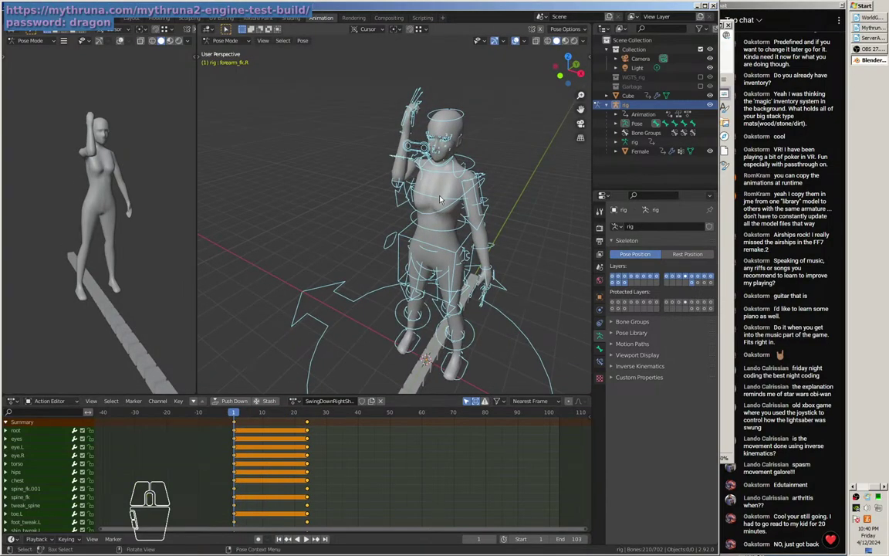
left_click(437, 230)
left_click_drag(437, 231, 460, 240)
key("r")
key("y")
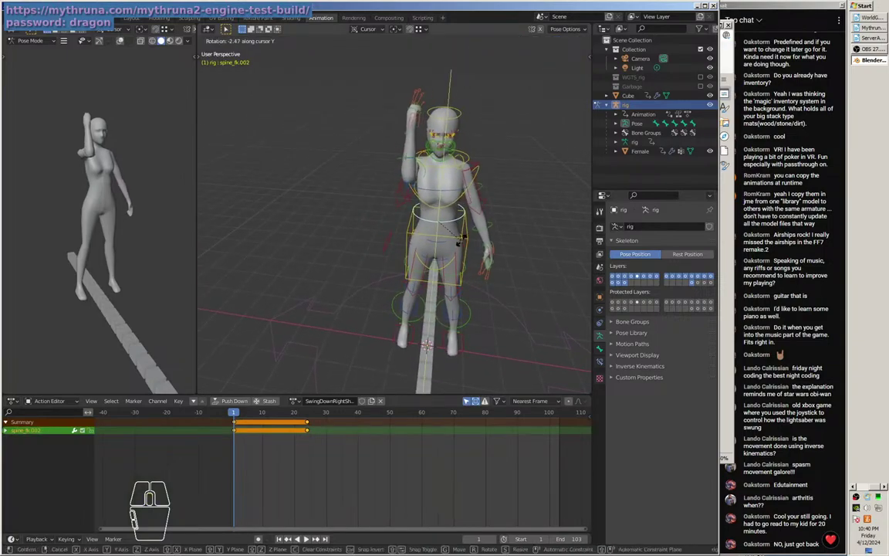
key("Escape")
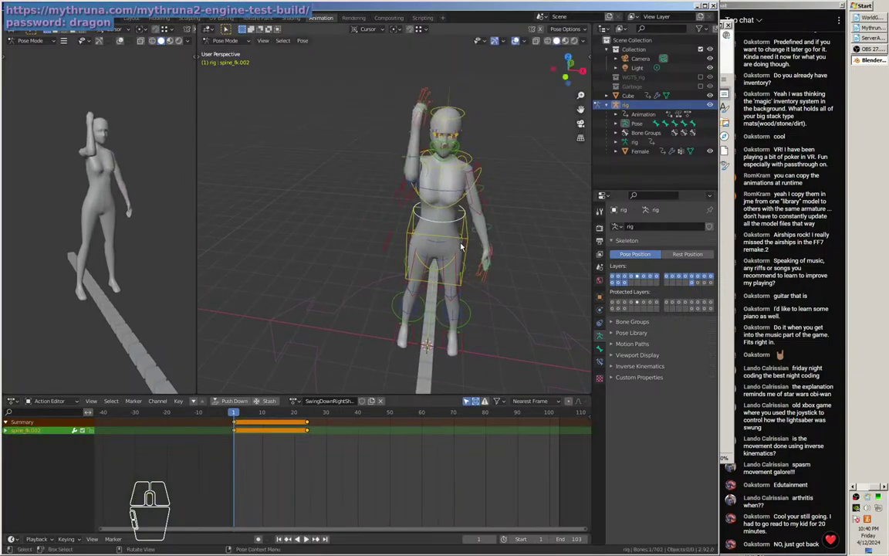
Rotate the spine_fk.002 waist control about -27.6° around the Z axis at frame 1.
key("r")
key("z")
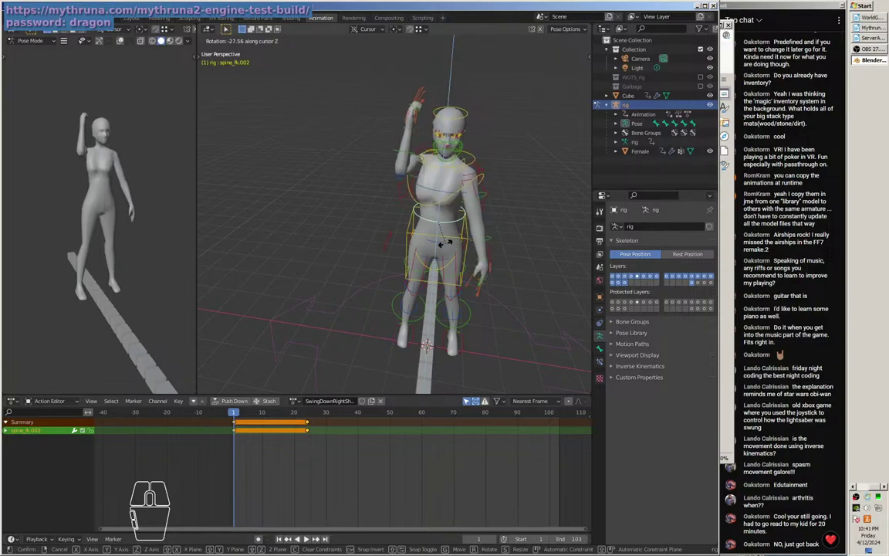
left_click(446, 244)
Viewed from above, rotate the right upper arm control upper_arm_fk.R by about -8° at frame 1.
left_click_drag(393, 226, 457, 240)
left_click(423, 185)
key("r")
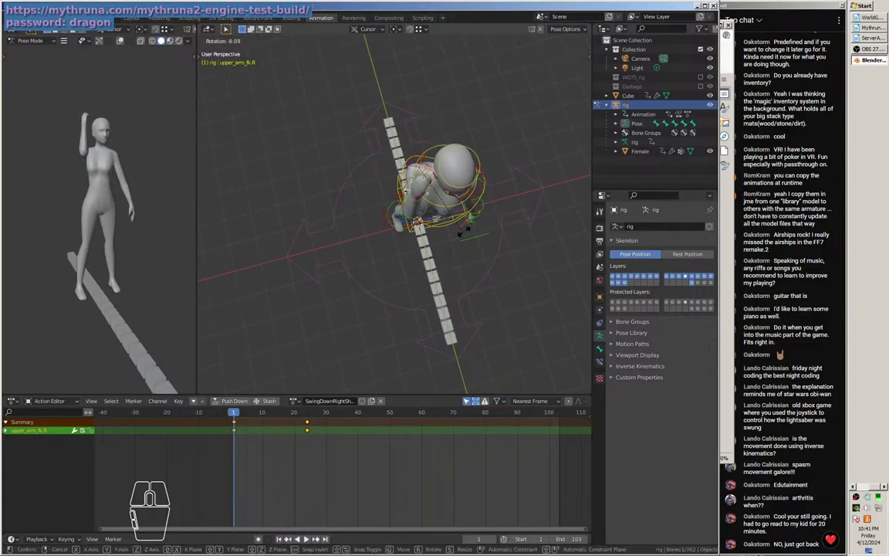
left_click(462, 231)
Insert a keyframe for all rig bones at frame 1 to store the twisted raised-arm pose.
left_click_drag(449, 229, 283, 208)
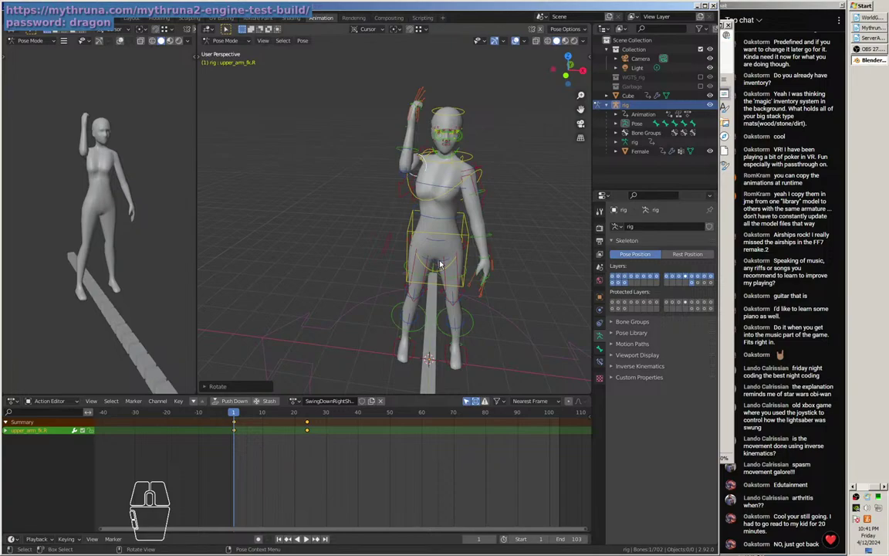
left_click_drag(392, 240, 387, 210)
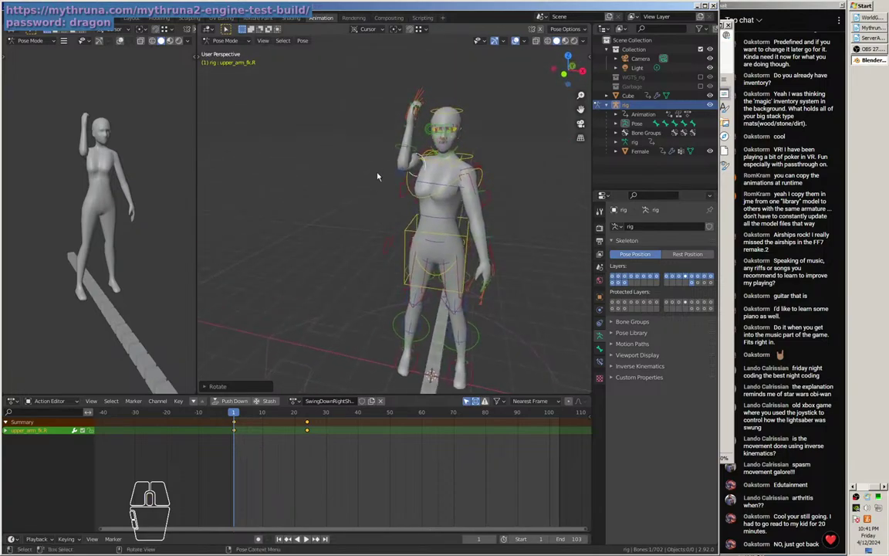
key("a")
key("i")
left_click(437, 301)
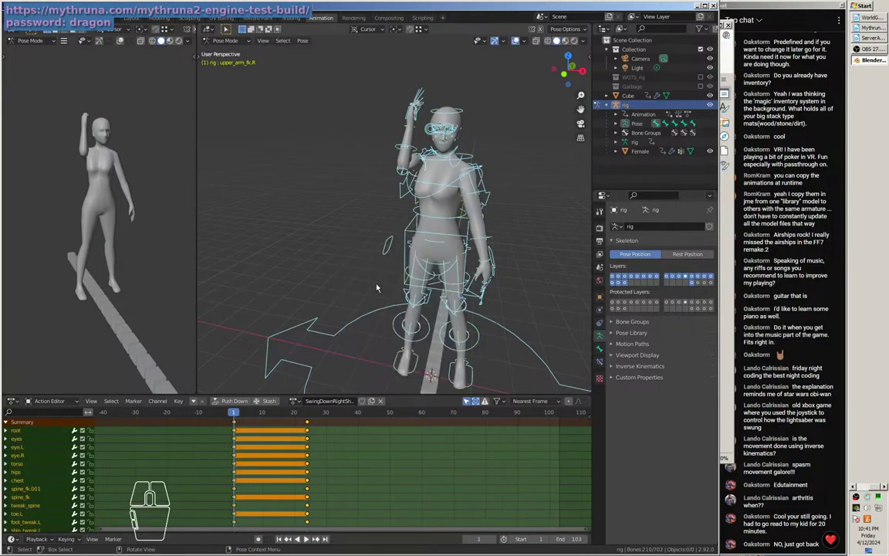
Copy the right hand and finger bones' keyframes from frame 1 and paste them at frame 24.
left_click_drag(397, 73, 429, 123)
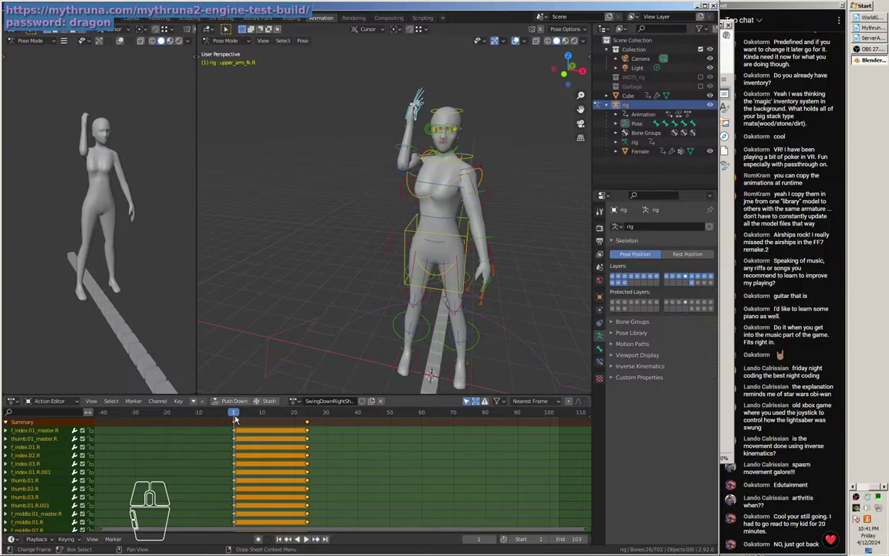
left_click(307, 415)
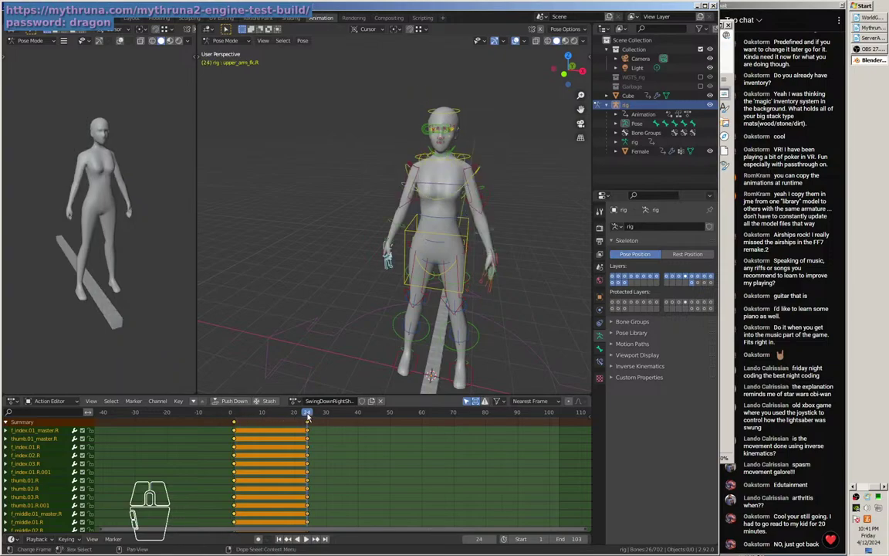
key("ctrl+v")
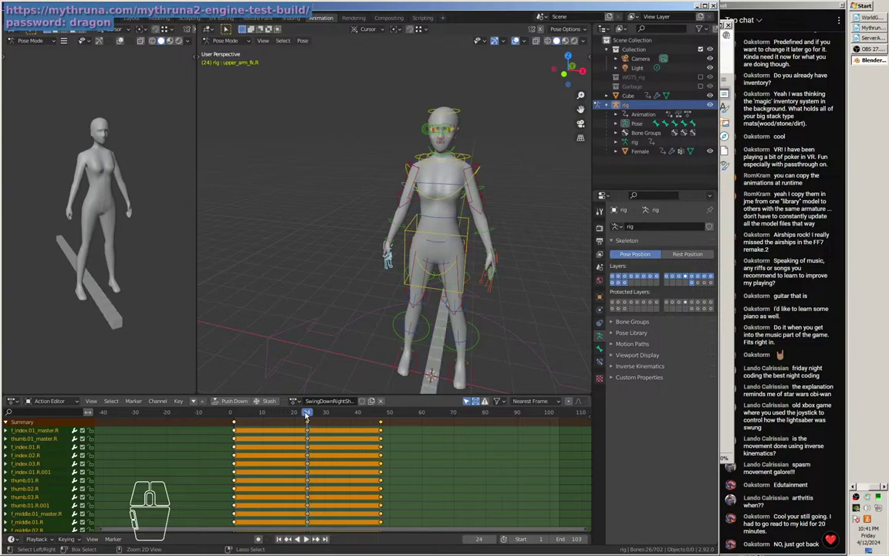
key("ctrl+z")
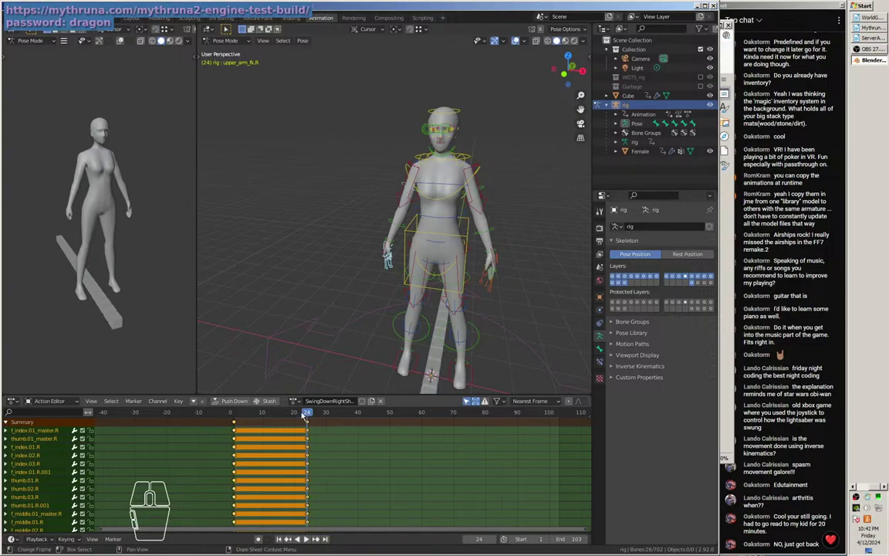
left_click(234, 423)
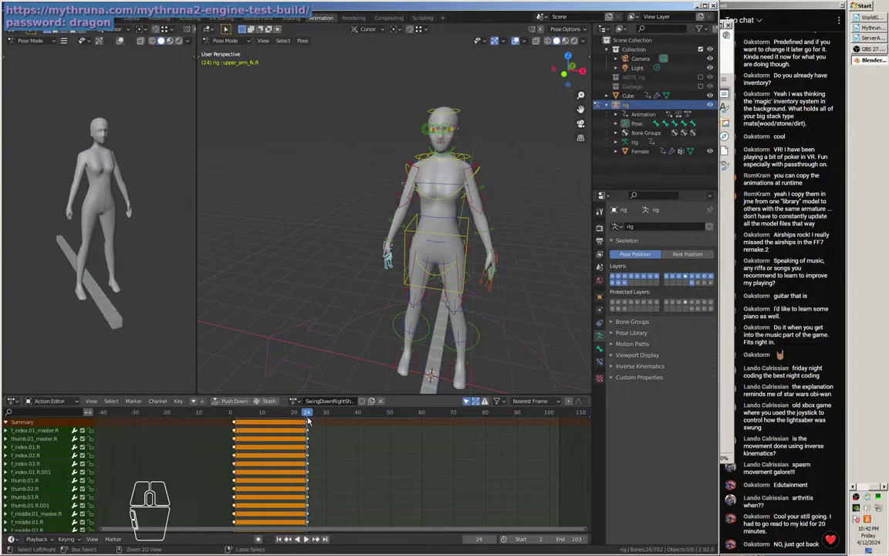
Scrub through the swing and examine the right hand's pose up close.
left_click_drag(326, 321, 411, 312)
left_click_drag(407, 293, 355, 363)
left_click_drag(307, 414, 366, 436)
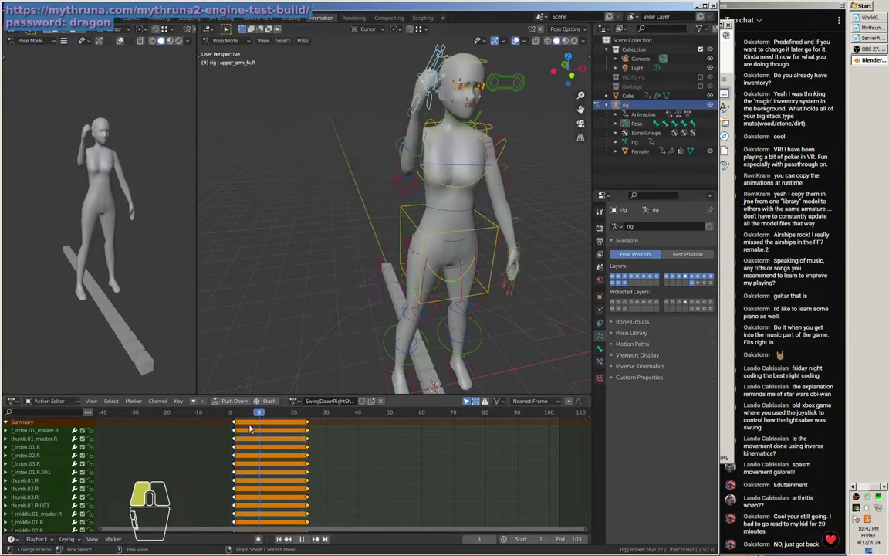
key("Escape")
At frame 24, twist the spine_fk.002 waist control around Z to bring the right shoulder forward, and insert a keyframe for it.
left_click_drag(422, 366, 392, 359)
left_click(467, 226)
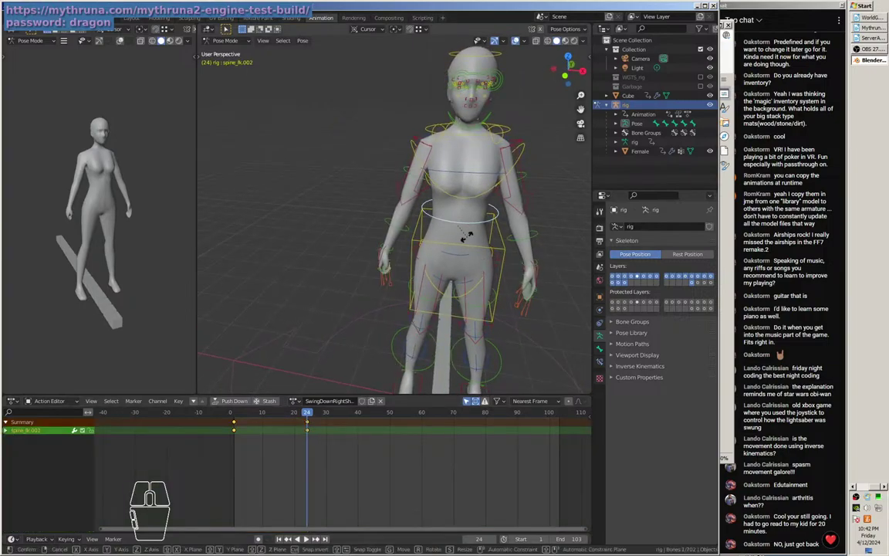
key("r")
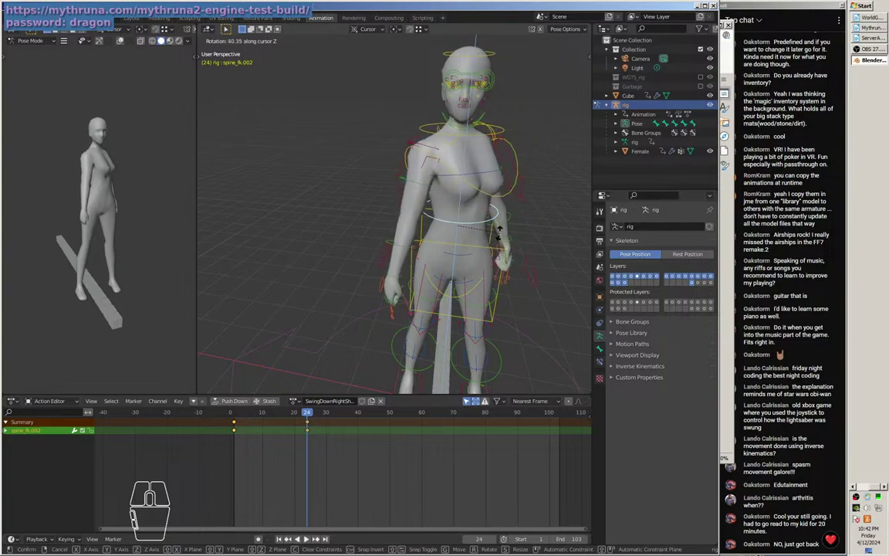
left_click(489, 237)
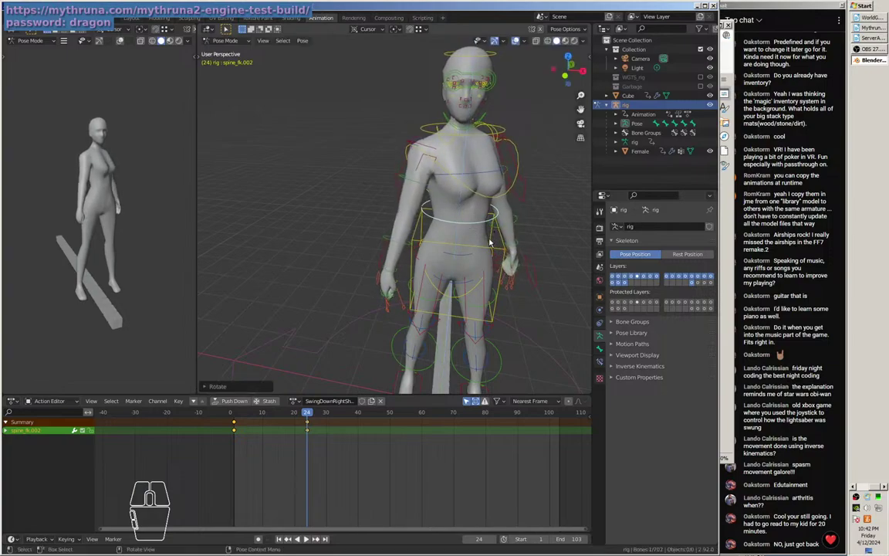
key("space")
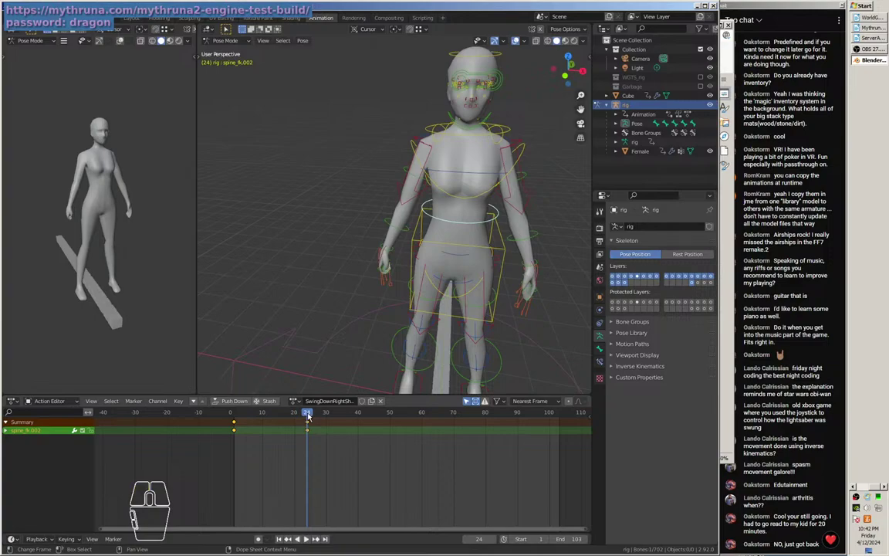
key("Escape")
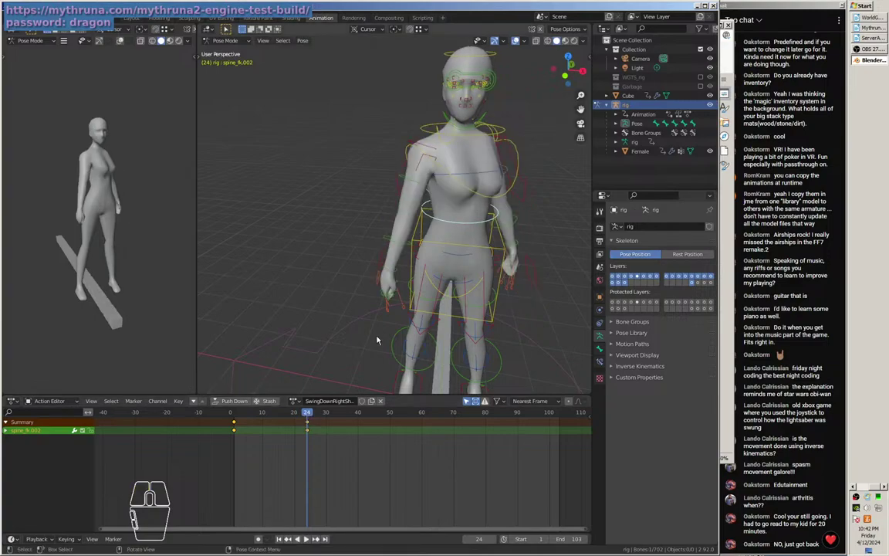
key("i")
left_click(378, 339)
Scrub the swing between frames 1 and 26 and examine the torso twist from the front, above and the side.
left_click_drag(308, 417, 234, 426)
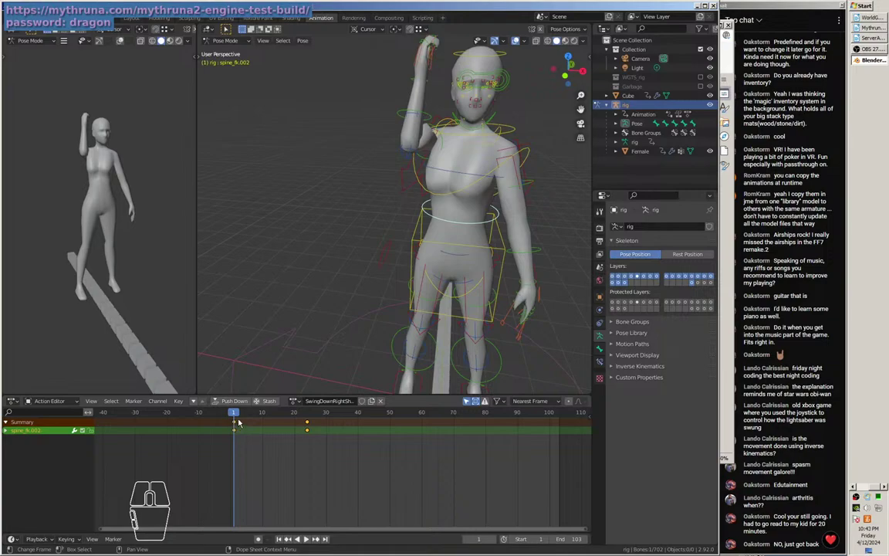
left_click_drag(234, 420, 313, 424)
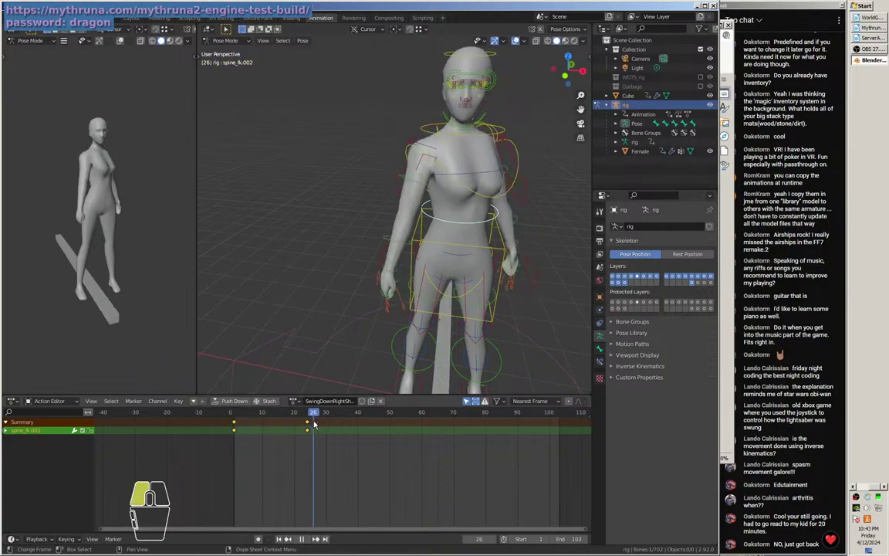
left_click_drag(255, 317, 267, 345)
left_click_drag(276, 417, 294, 415)
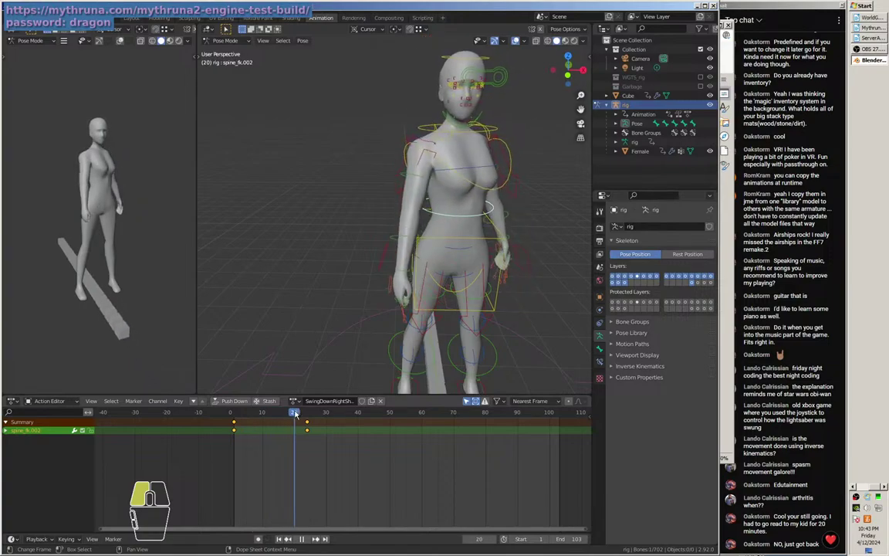
left_click_drag(496, 330, 485, 45)
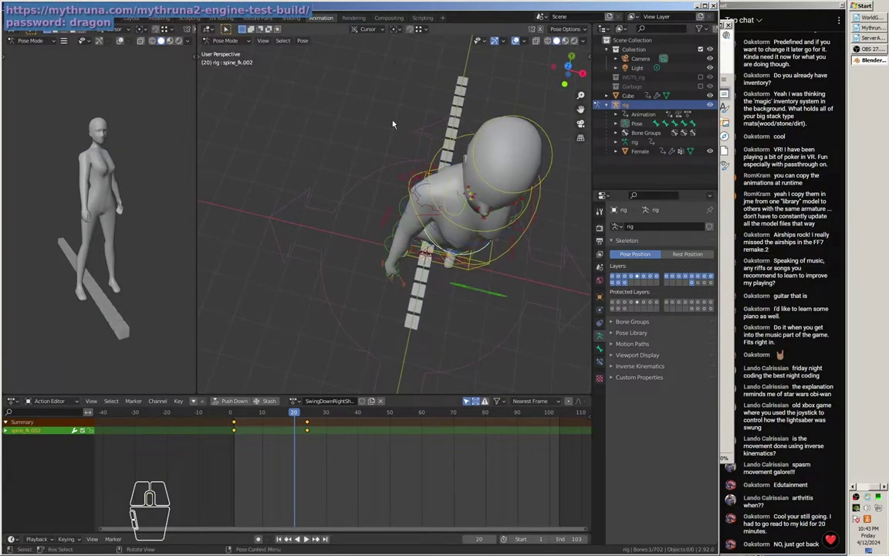
mouse_move(294, 414)
left_mouse_down()
mouse_move(232, 417)
mouse_move(308, 421)
left_mouse_up()
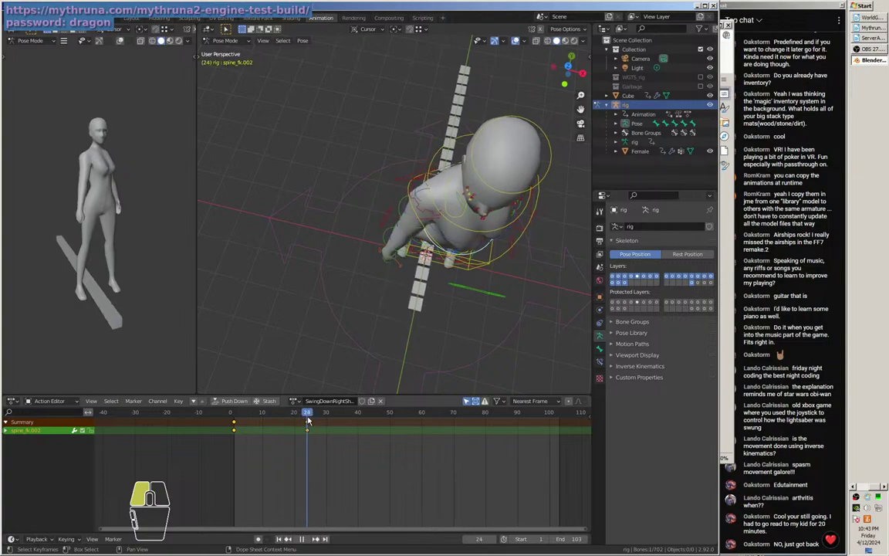
left_click_drag(342, 257, 432, 257)
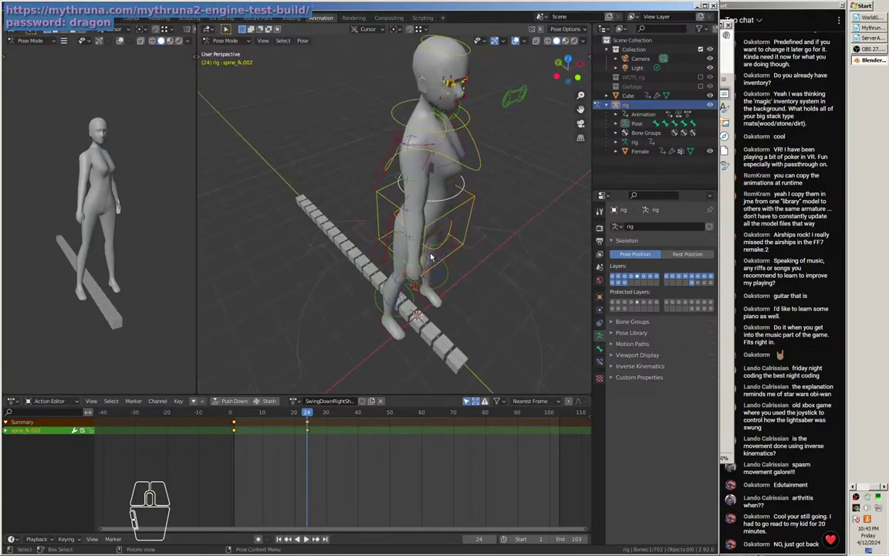
mouse_move(309, 417)
left_mouse_down()
mouse_move(212, 417)
mouse_move(307, 423)
left_mouse_up()
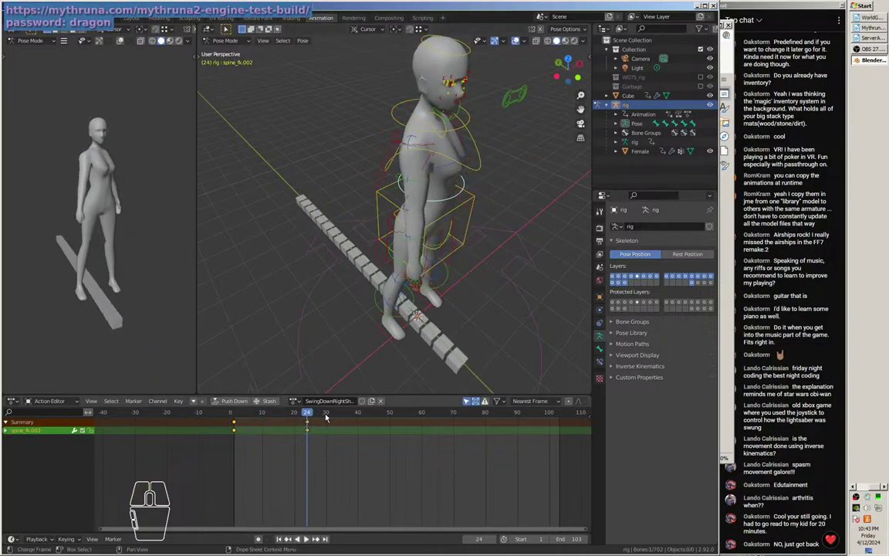
Copy the spine_fk.002 keyframe from frame 24 and paste it at frame 13.
left_click(307, 427)
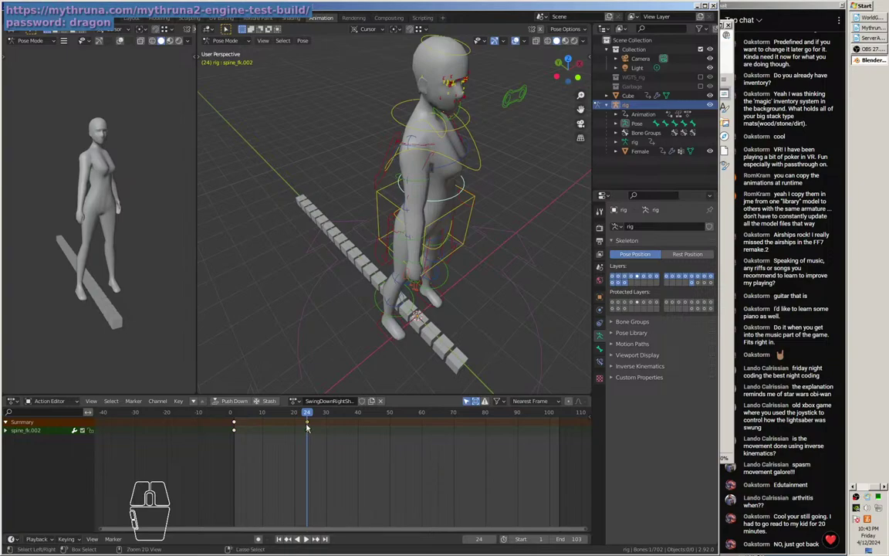
left_click(309, 422)
left_click_drag(308, 414, 272, 416)
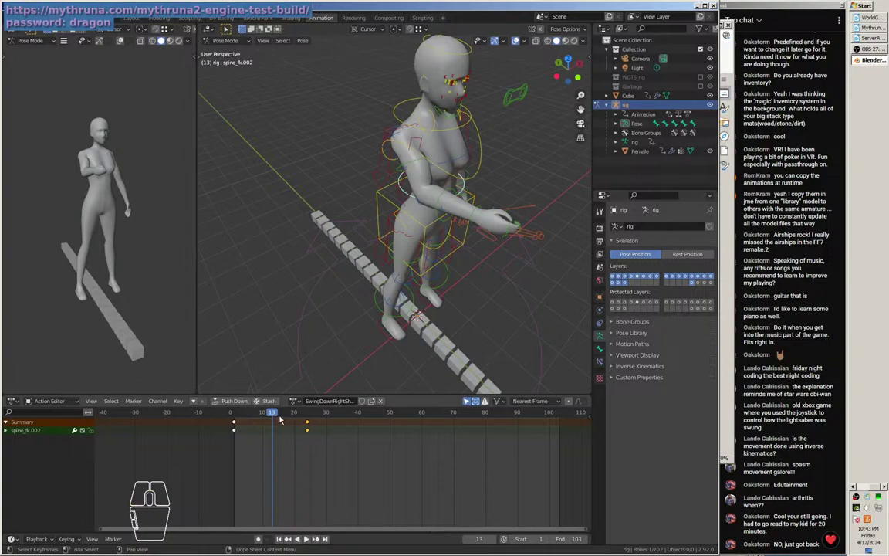
key("ctrl+v")
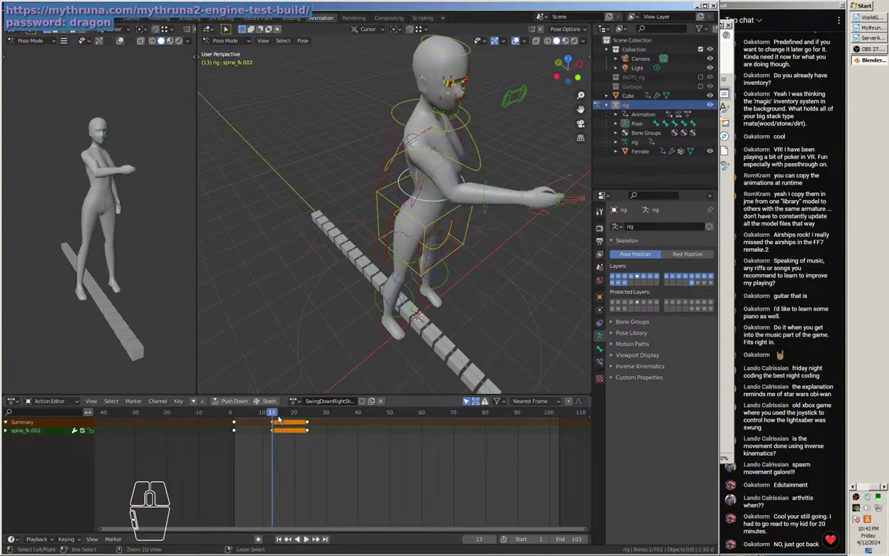
Replace the spine_fk.002 keyframe at frame 24 with a copy of its frame 1 keyframe, and scrub back to frame 16.
left_click_drag(271, 415, 307, 421)
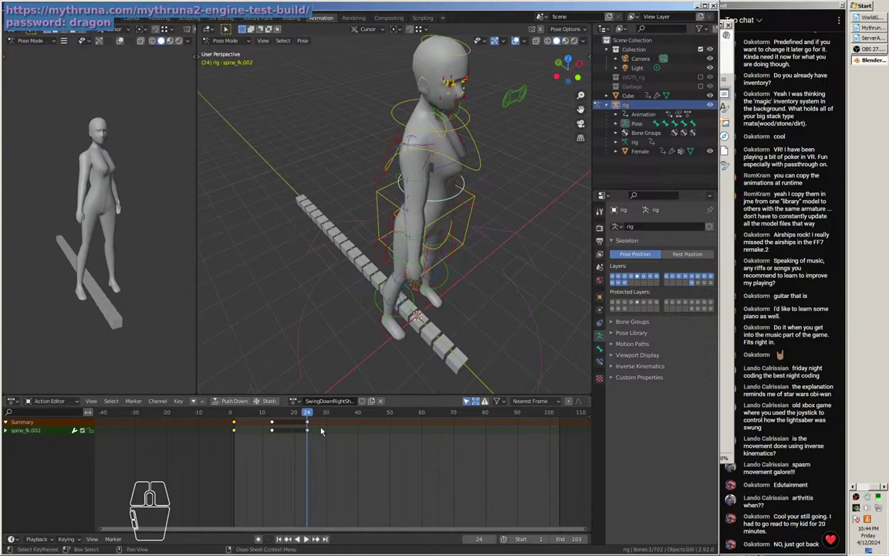
key("ctrl+z")
left_click_drag(306, 421, 282, 436)
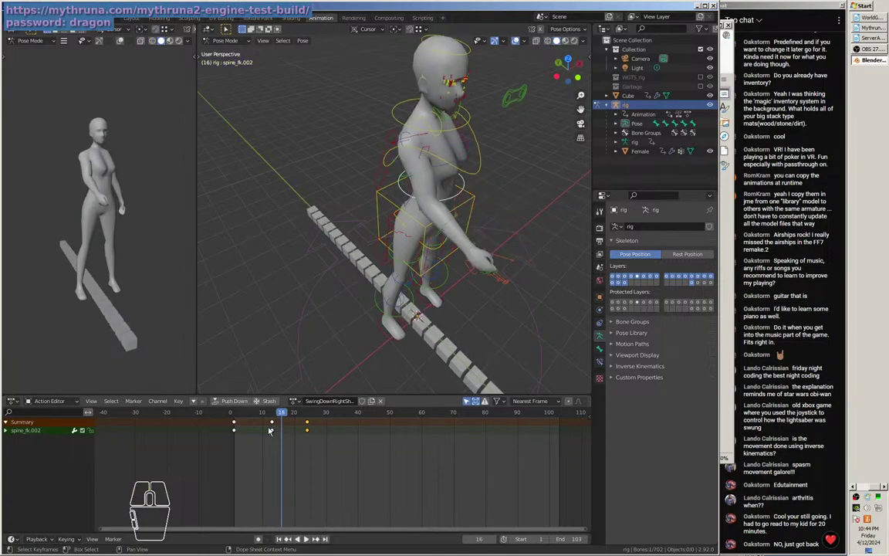
Move the spine_fk.002 keyframe from frame 13 to frame 16 and scrub the swing to check the torso twist.
left_click_drag(272, 424, 304, 432)
left_click_drag(488, 335, 434, 309)
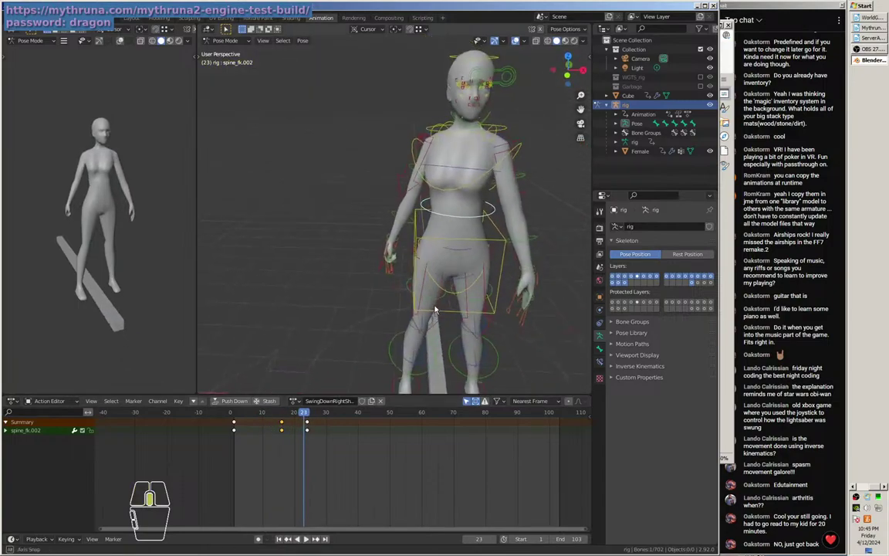
scroll(435, 309, "down", 2)
left_click_drag(305, 417, 282, 422)
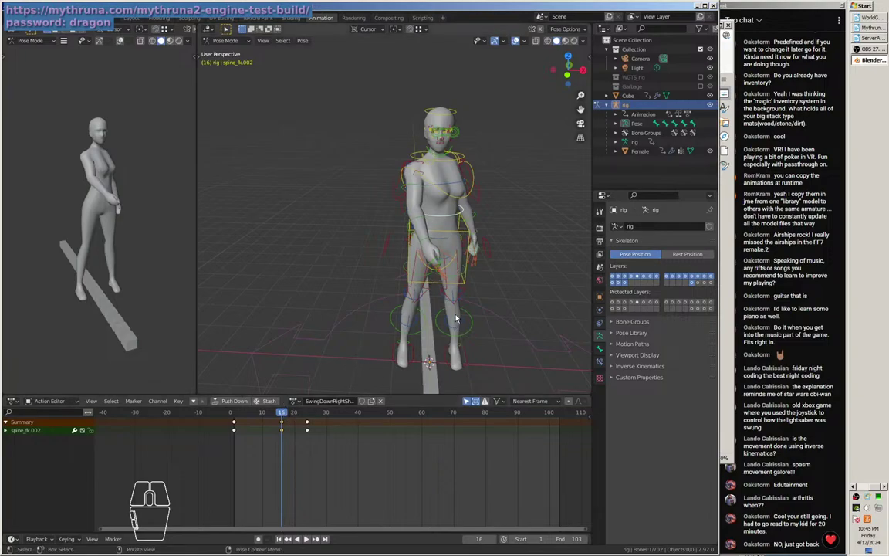
left_click_drag(422, 310, 462, 239)
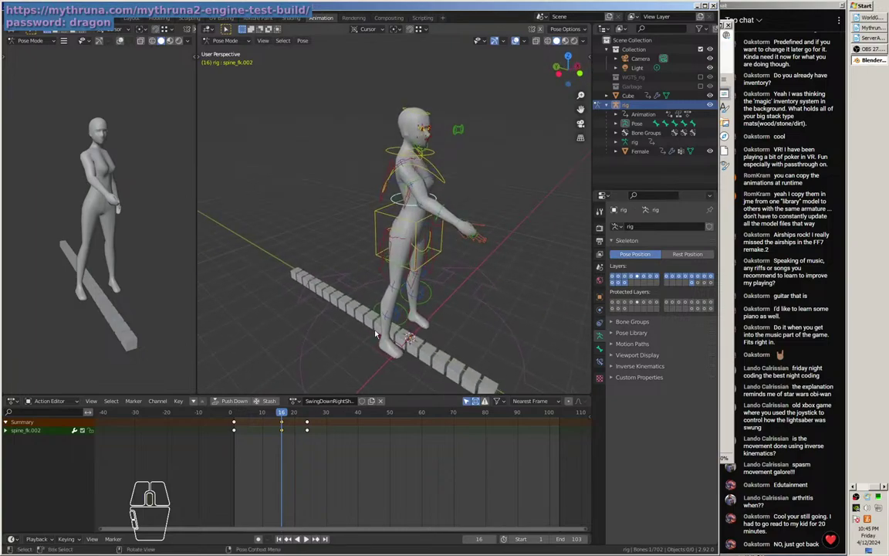
At frame 1, rotate the right hand control hand_fk.R so the raised hand bends back at the wrist, and insert a keyframe for it.
left_click_drag(265, 416, 235, 424)
left_click_drag(373, 220, 421, 203)
scroll(421, 219, "up", 2)
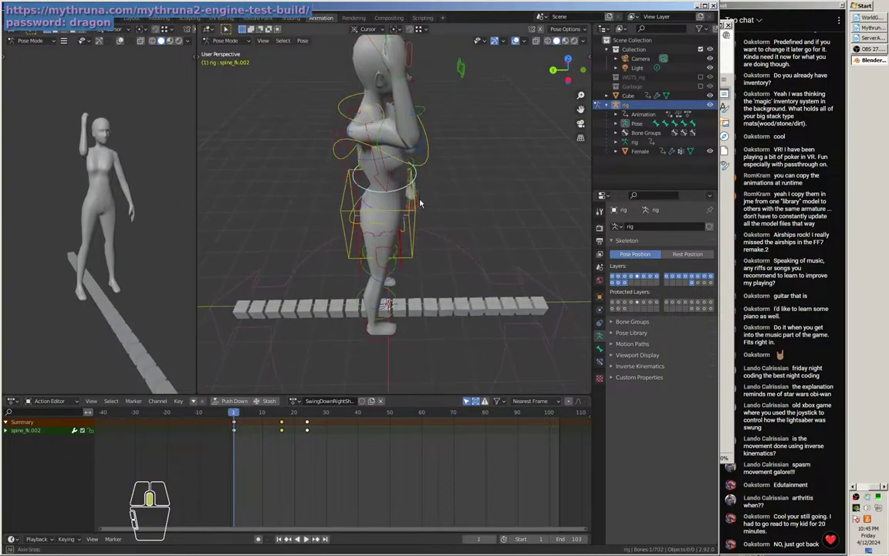
left_click(401, 81)
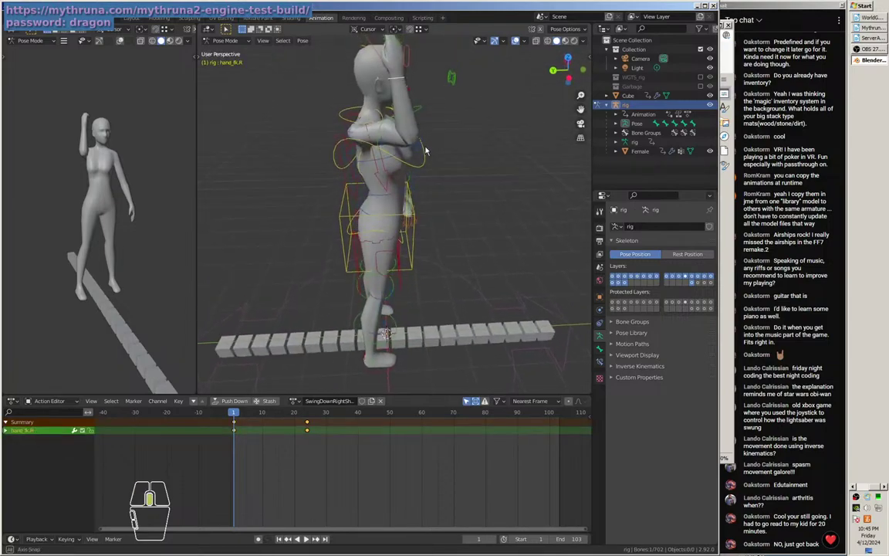
left_click_drag(428, 145, 430, 185)
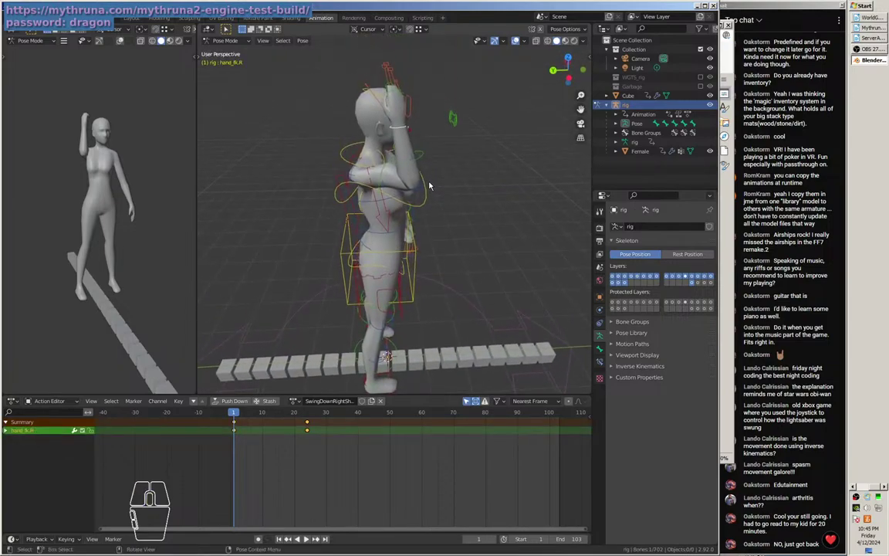
key("r")
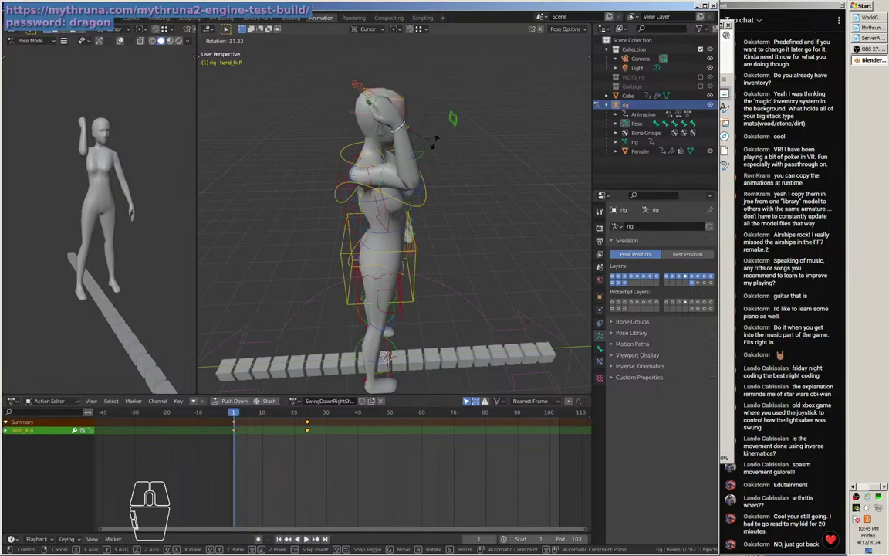
left_click(433, 149)
left_click_drag(432, 149, 392, 164)
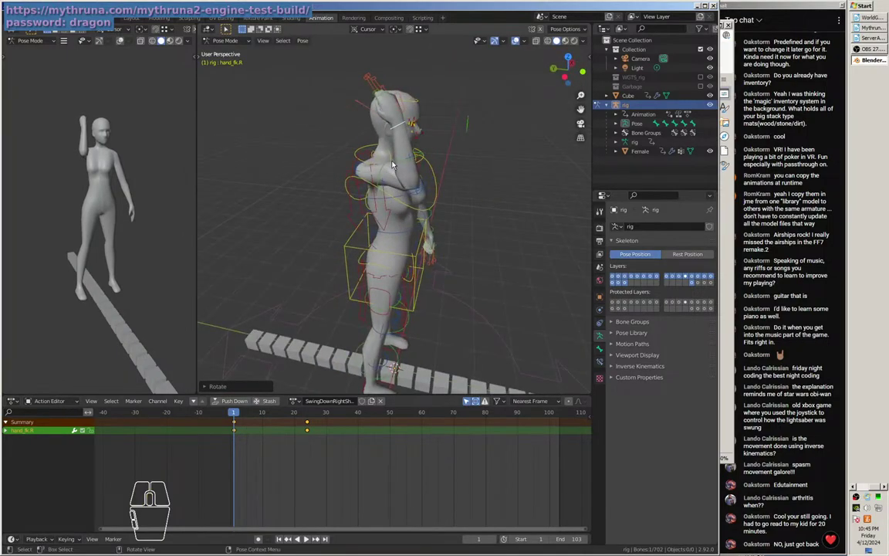
key("i")
left_click(393, 163)
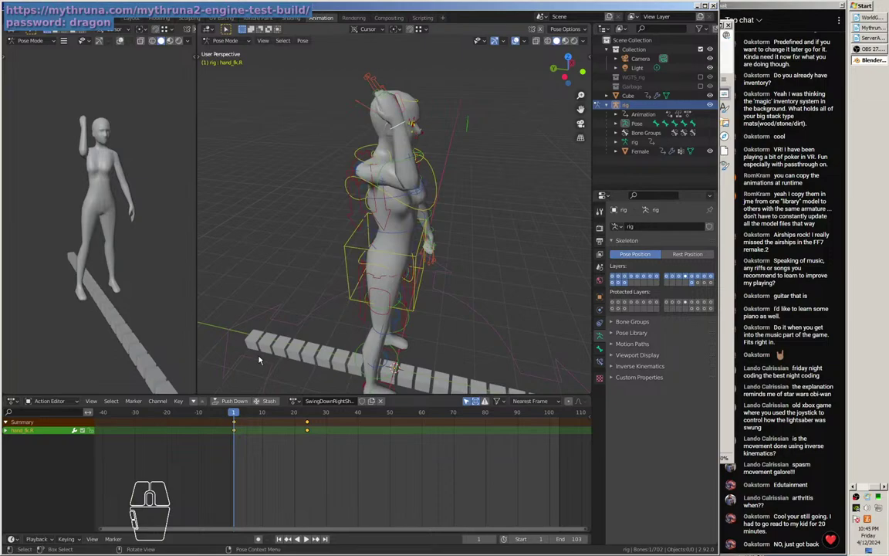
Go to frame 16, where the torso twist is keyed, and rotate hand_fk.R so the right hand bends downward.
left_click(237, 415)
left_click_drag(237, 415, 285, 419)
left_click_drag(492, 334, 483, 306)
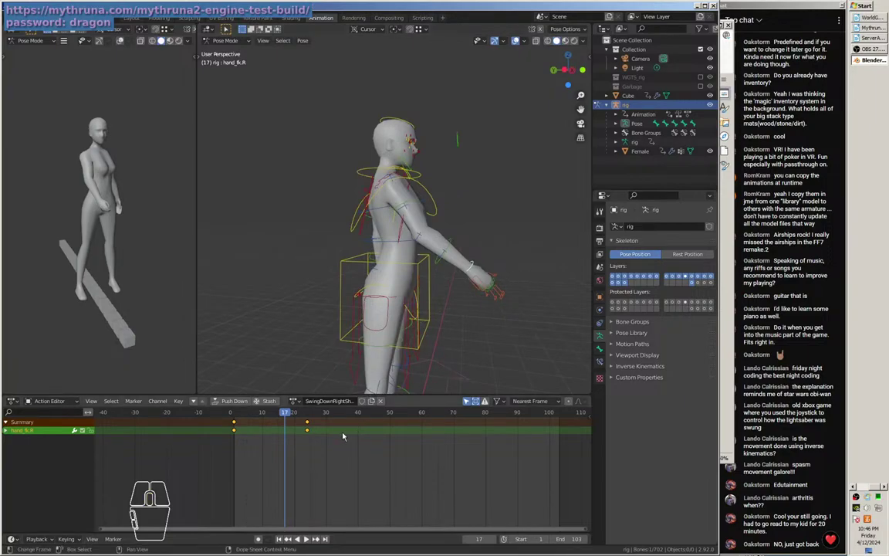
key("a")
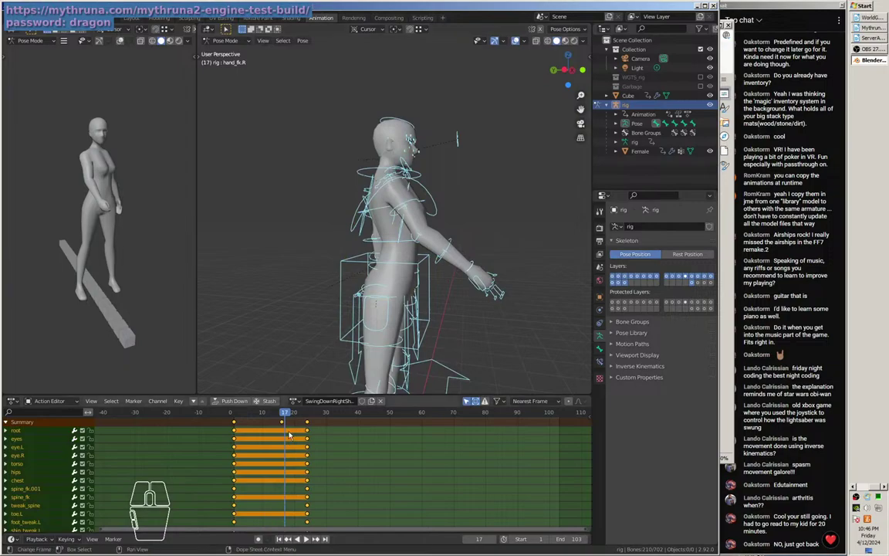
left_click_drag(284, 419, 281, 420)
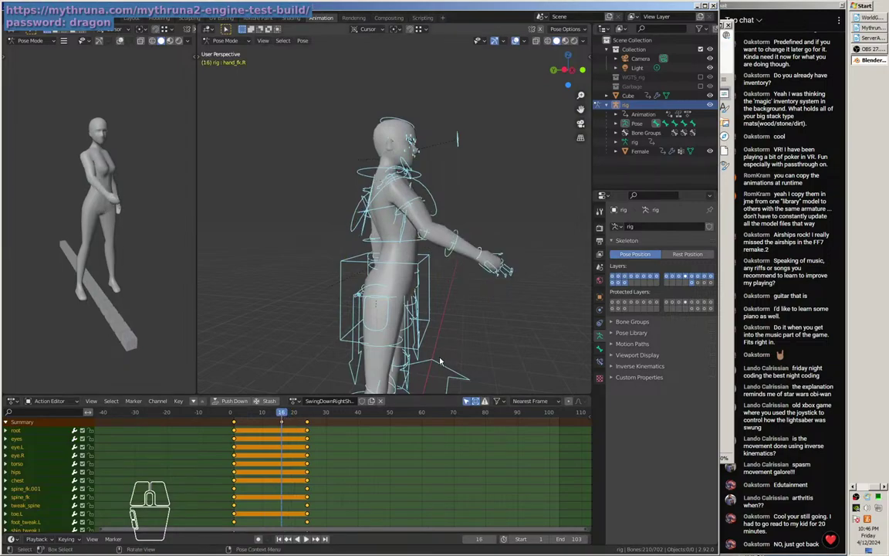
left_click(480, 253)
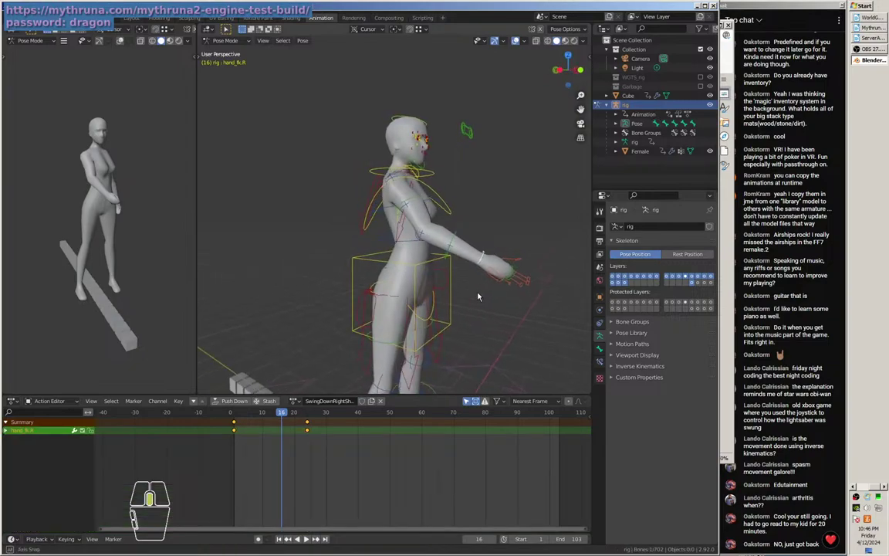
key("r")
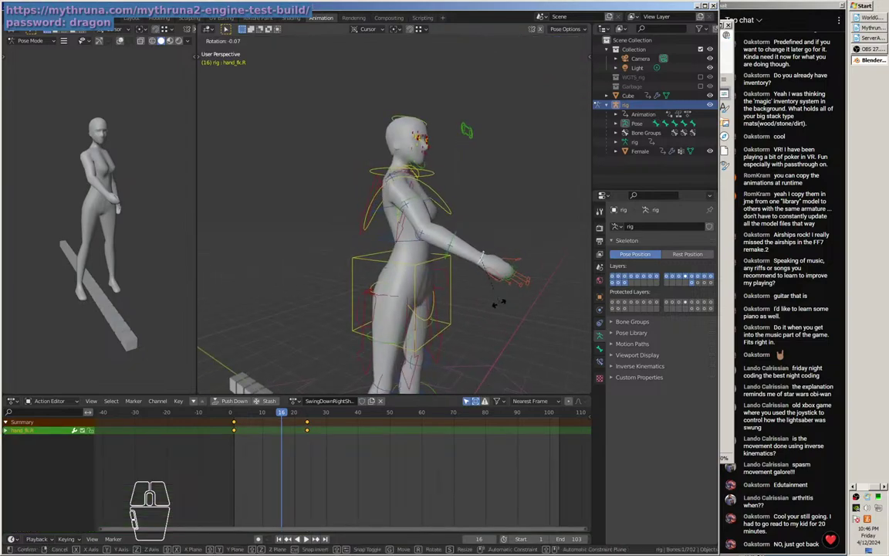
left_click(474, 318)
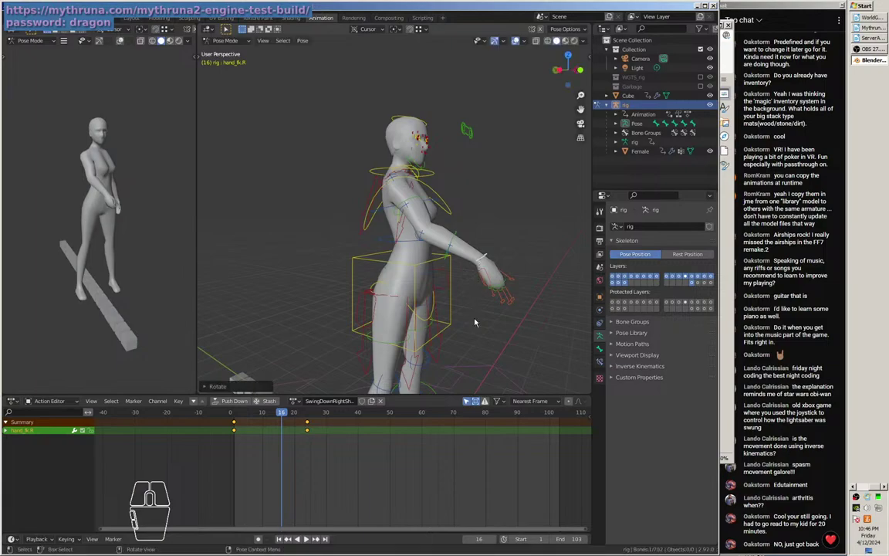
Refine the hand_fk.R rotation at frame 16 from another angle and insert a Location, Rotation & Scale keyframe.
left_click_drag(526, 320, 466, 304)
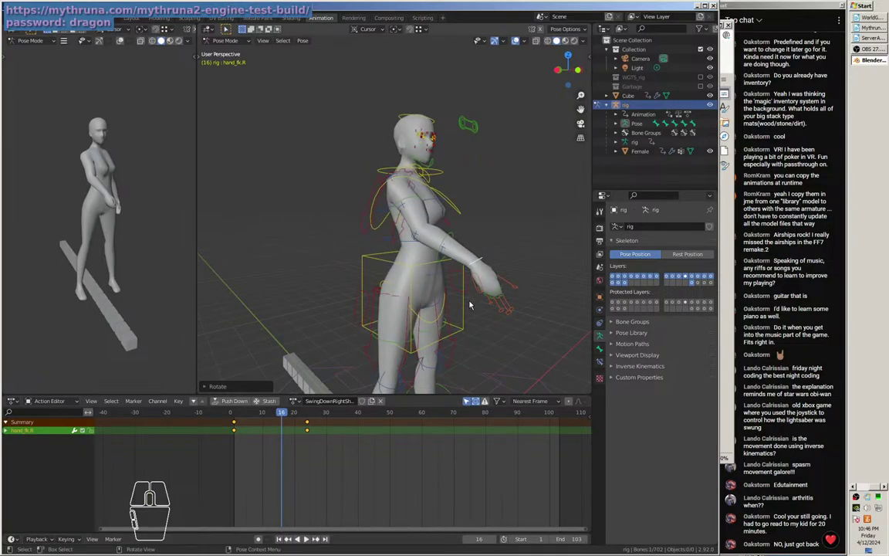
key("r")
left_click(464, 302)
left_click_drag(506, 311, 454, 299)
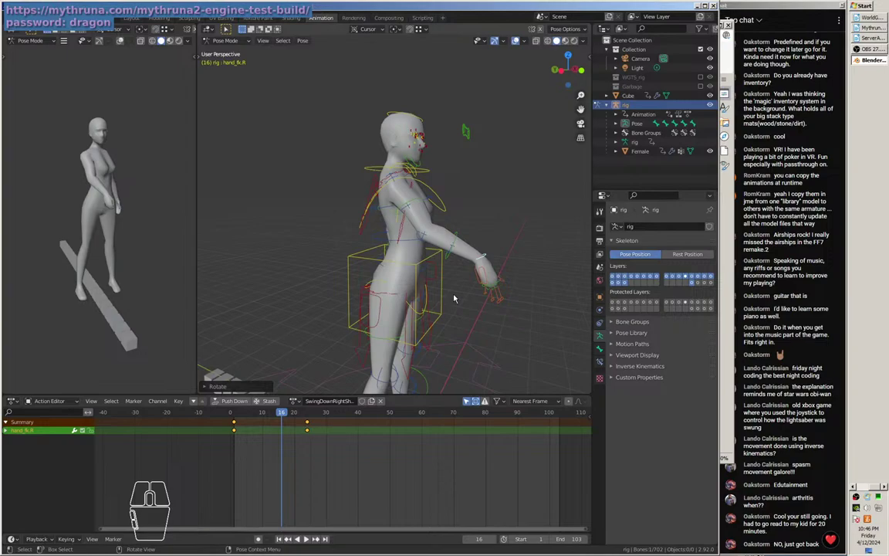
key("i")
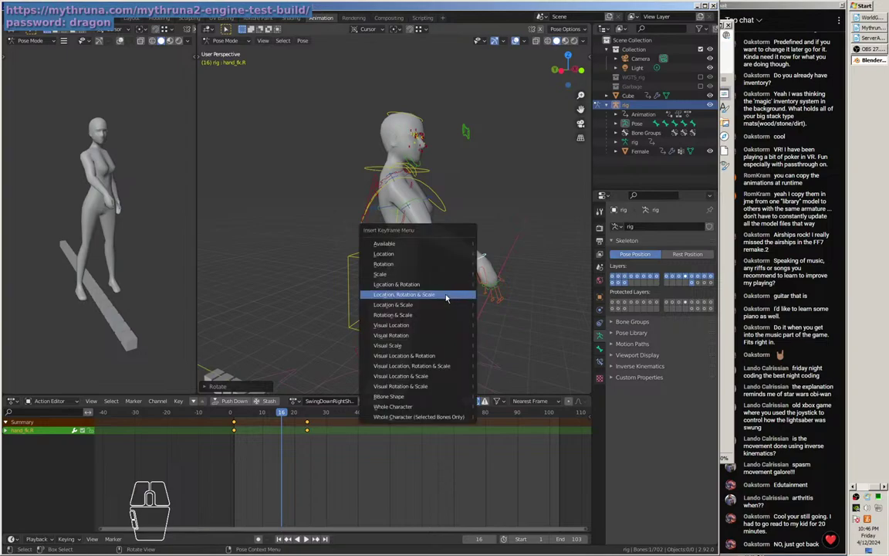
left_click(446, 297)
At frame 24, rotate hand_fk.R backward by about 35 degrees in side view and insert a Location, Rotation & Scale keyframe.
left_click_drag(281, 417, 308, 417)
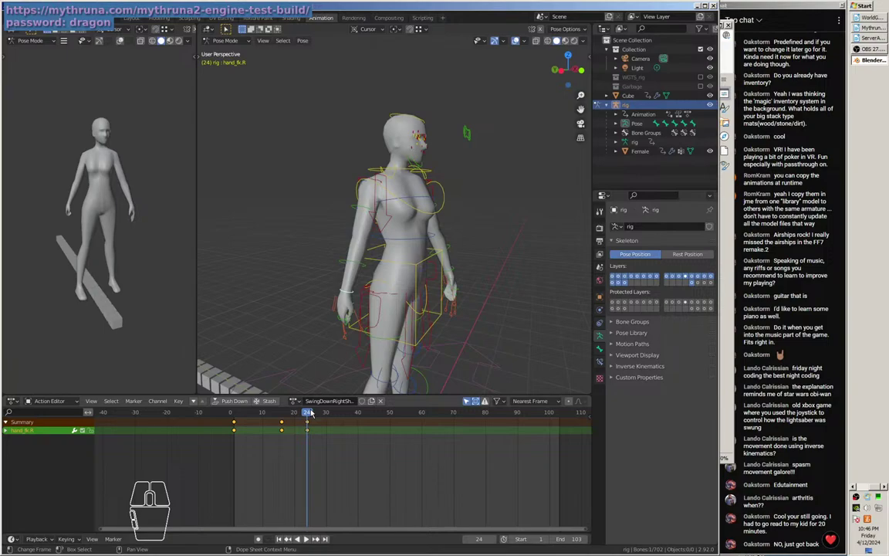
left_click_drag(288, 351, 333, 347)
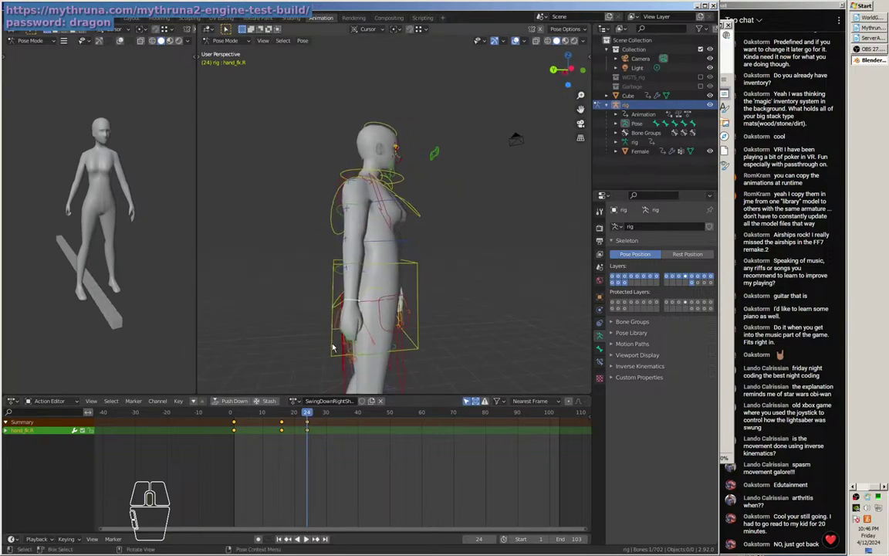
key("r")
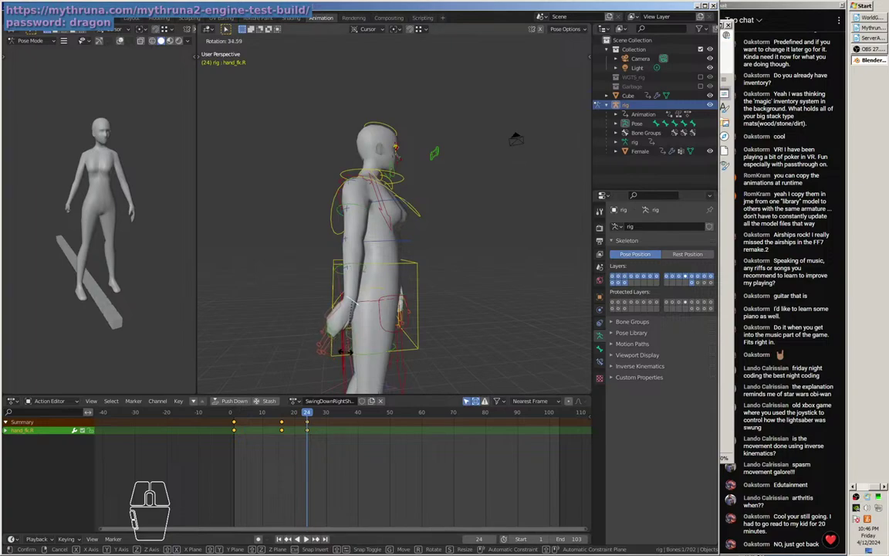
left_click(343, 352)
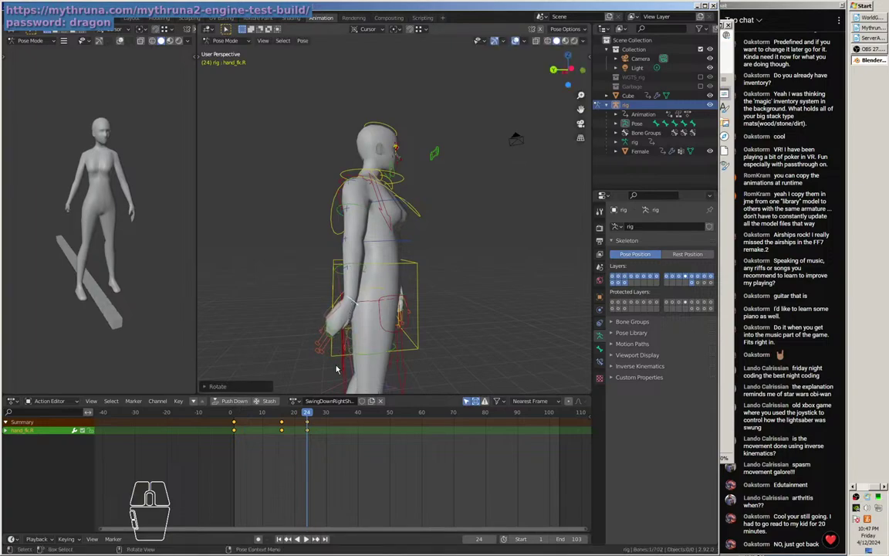
key("i")
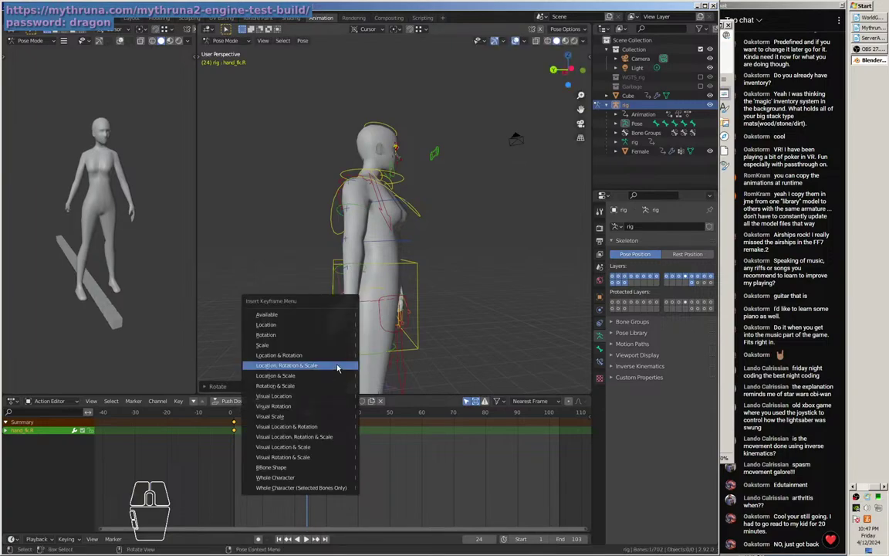
left_click(338, 366)
Hide the Cube object and play back the swing from frame 1.
left_click_drag(308, 416, 235, 422)
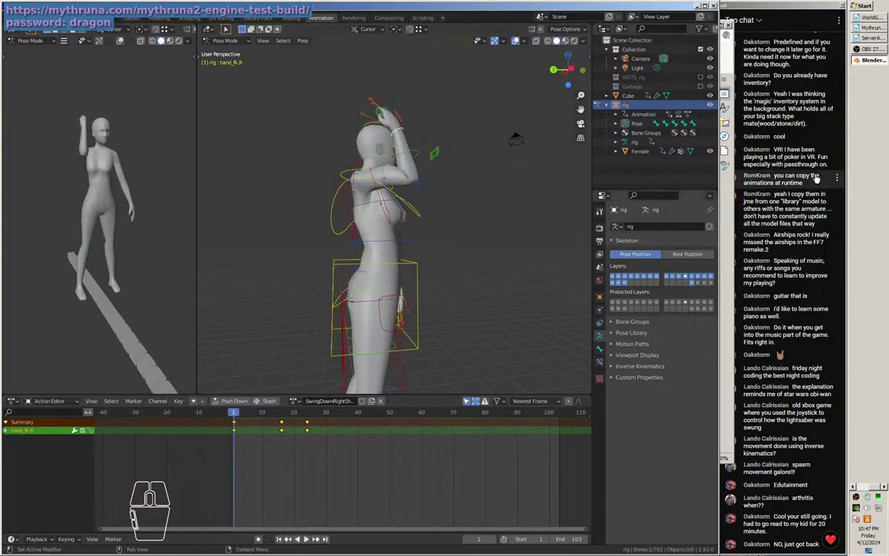
left_click(710, 96)
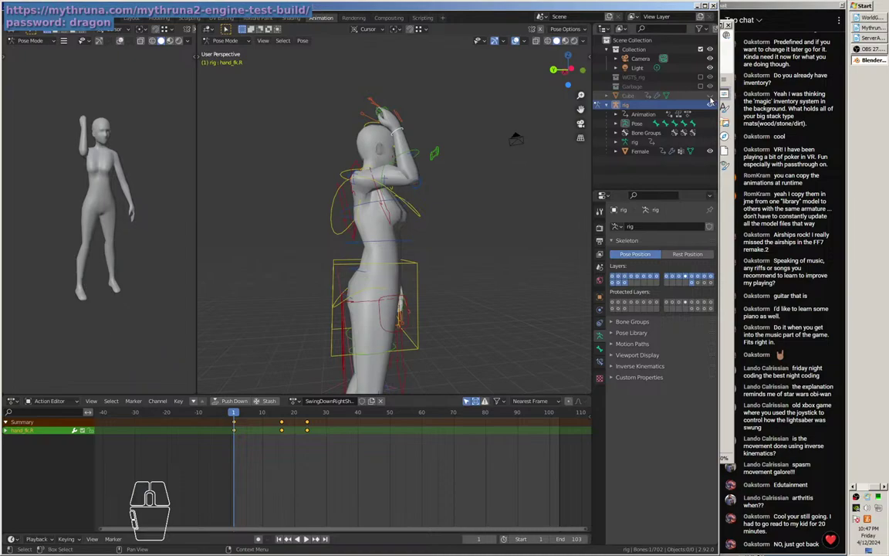
key("space")
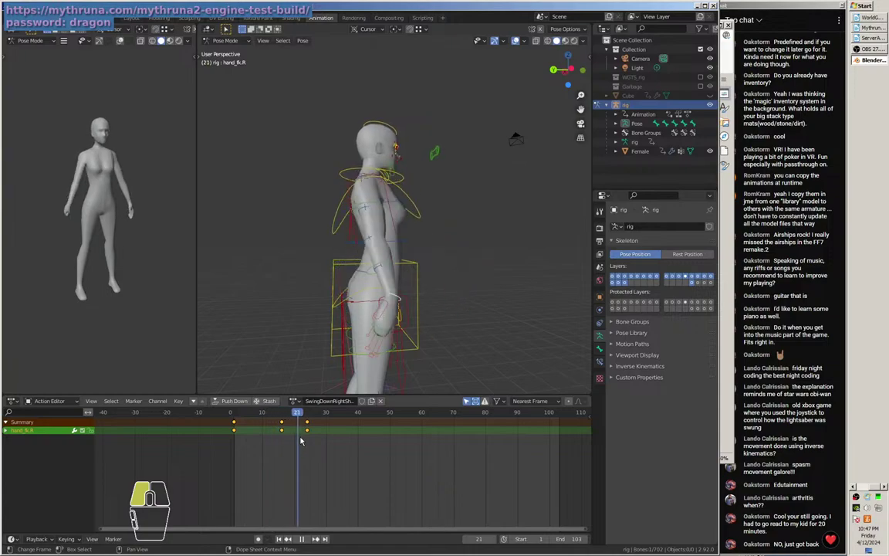
key("Escape")
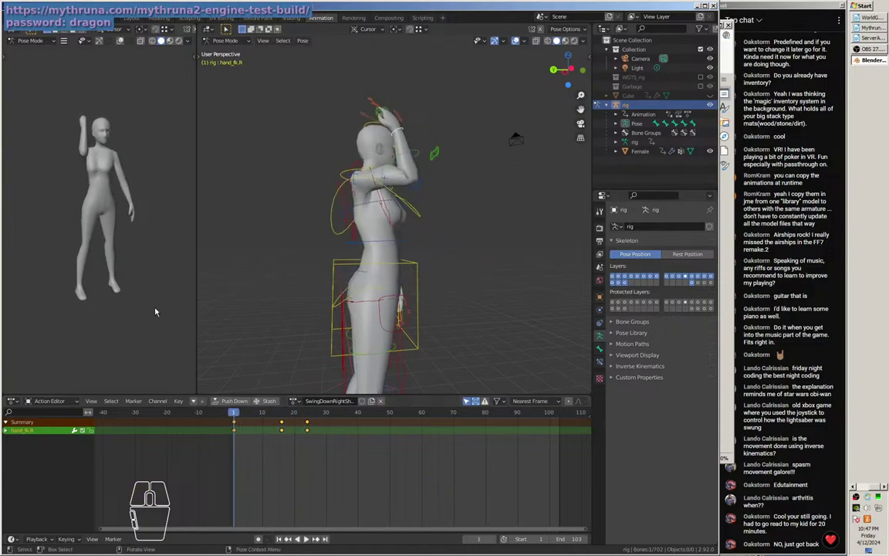
Turn the preview view to the front of the figure and scrub the swing from frame 1 to frame 16.
left_click_drag(142, 271, 107, 233)
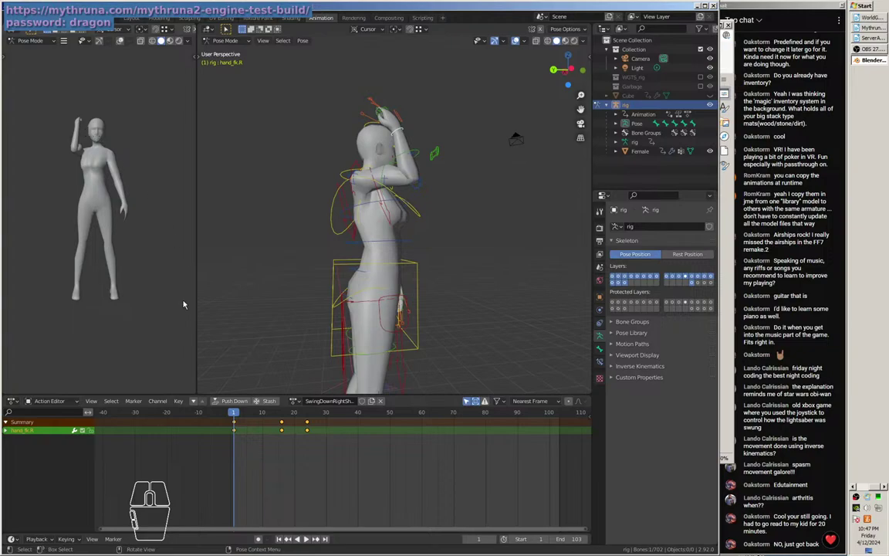
left_click_drag(235, 415, 282, 412)
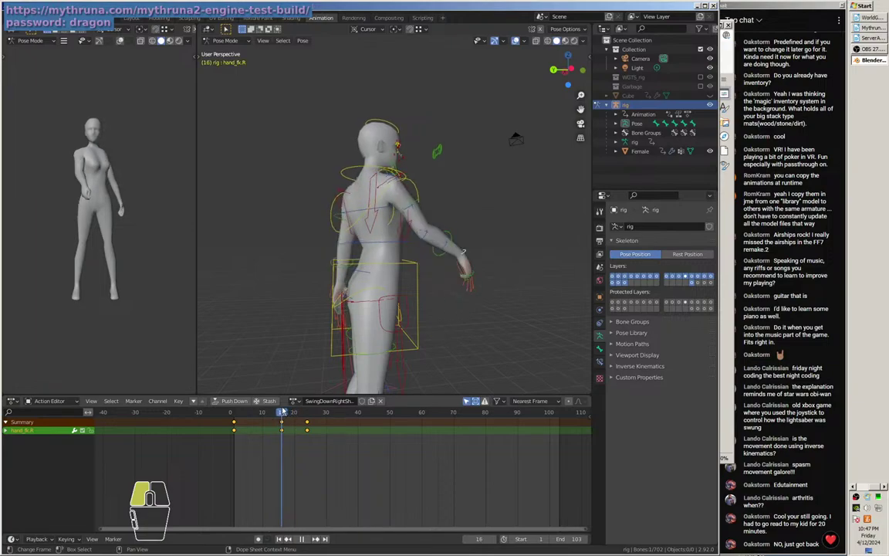
left_click_drag(283, 412, 284, 411)
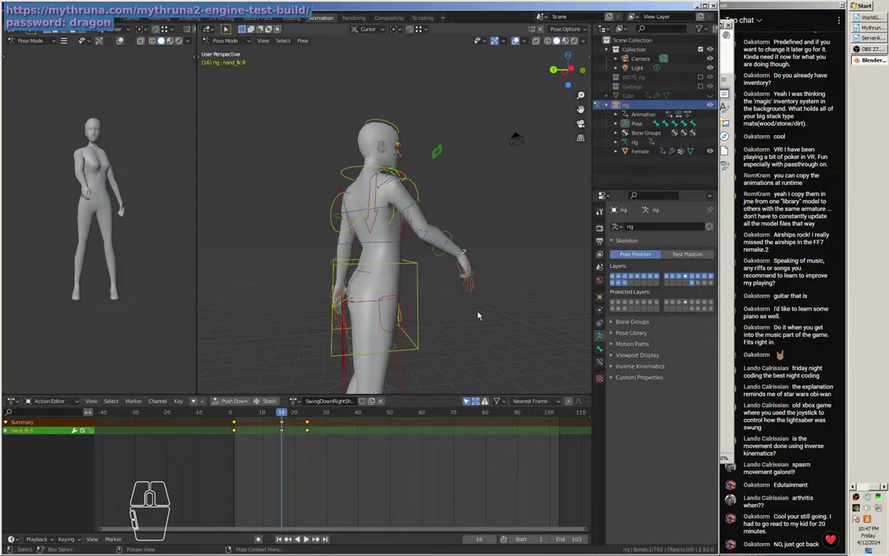
Try to twist the spine_fk.002 waist control further around Z at frame 16.
left_click_drag(500, 320, 370, 332)
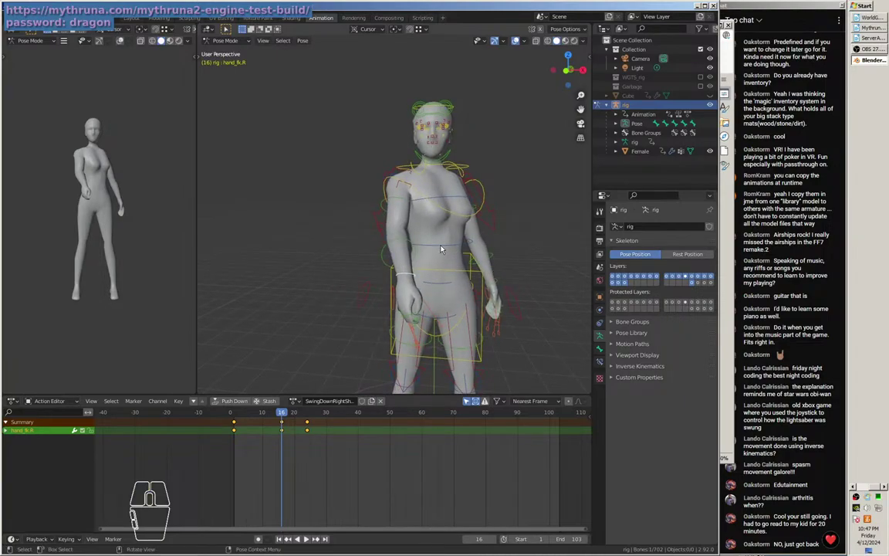
key("r")
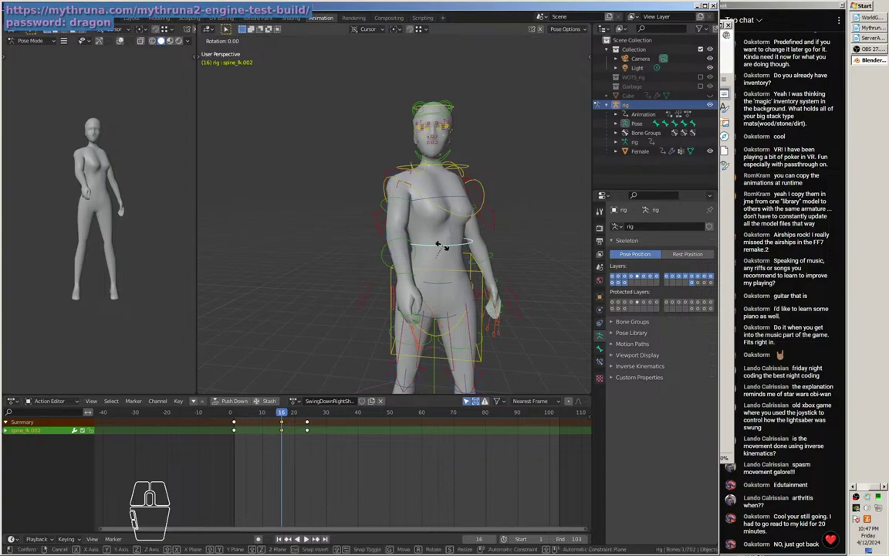
key("Escape")
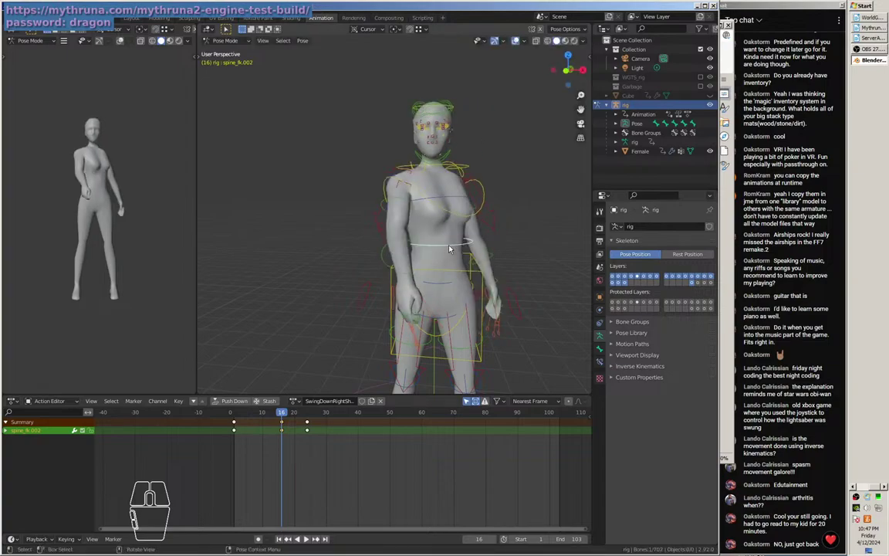
key("r")
key("z")
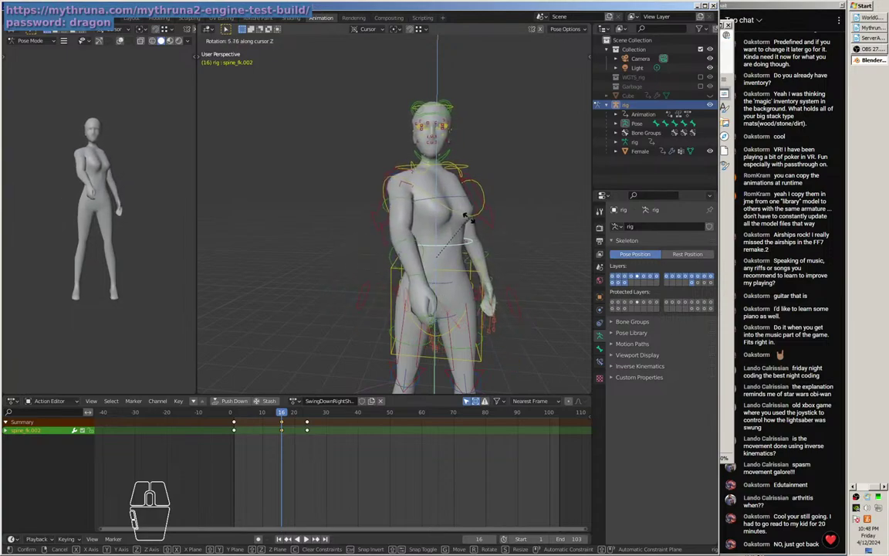
left_click(468, 221)
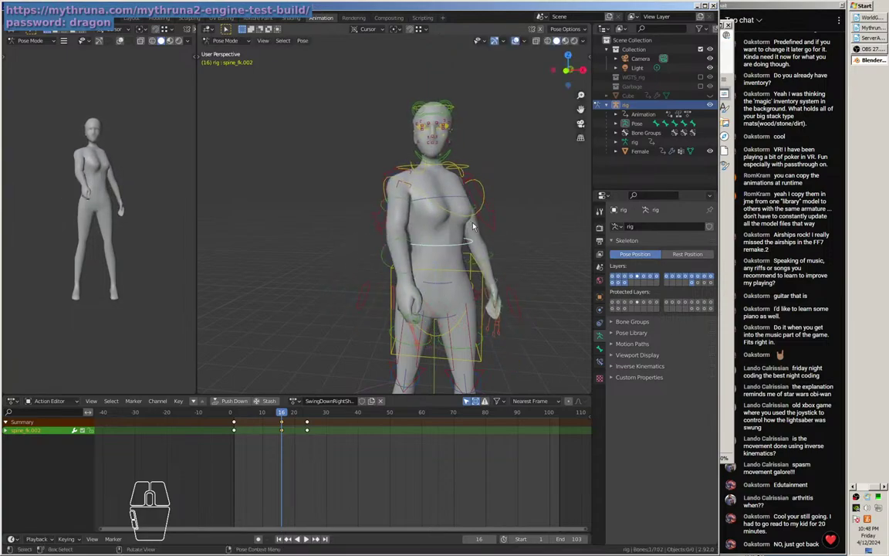
Rotate the spine_fk.002 waist control further around Z at frame 16 and insert a Location, Rotation & Scale keyframe.
key("r")
key("z")
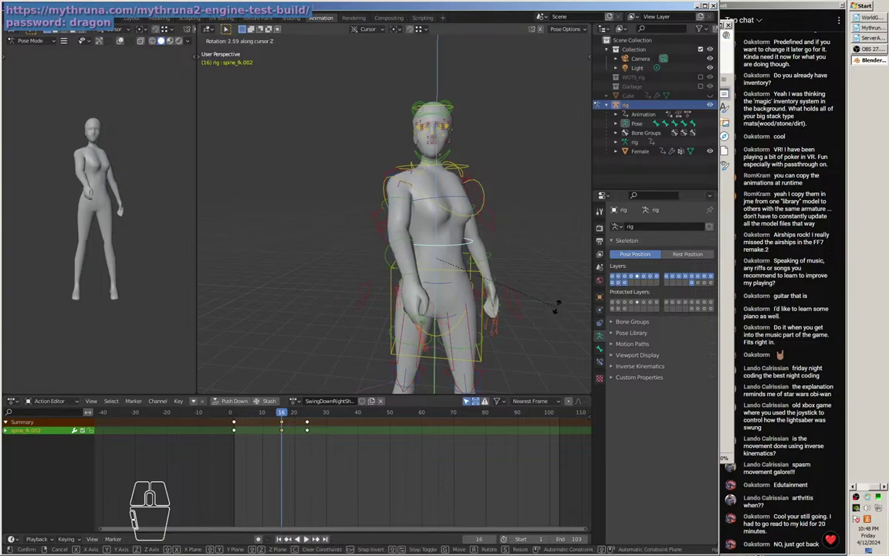
left_click(559, 298)
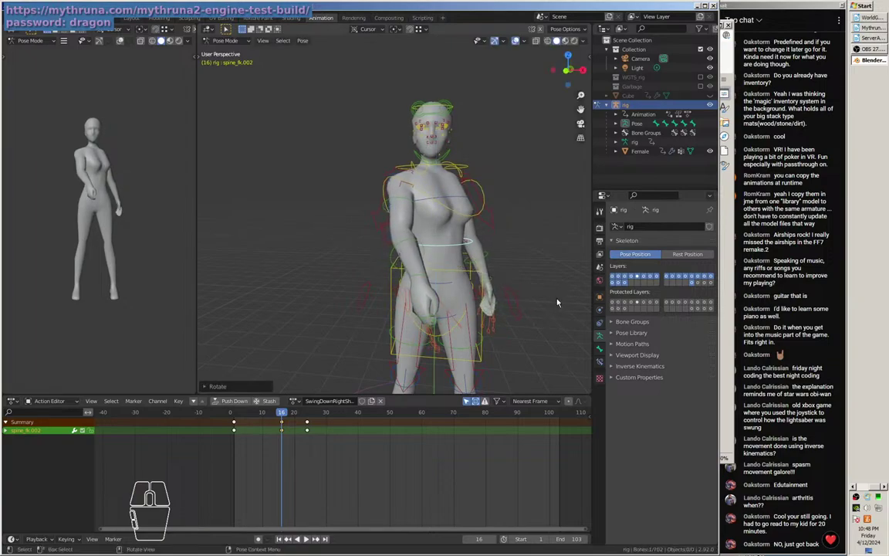
key("i")
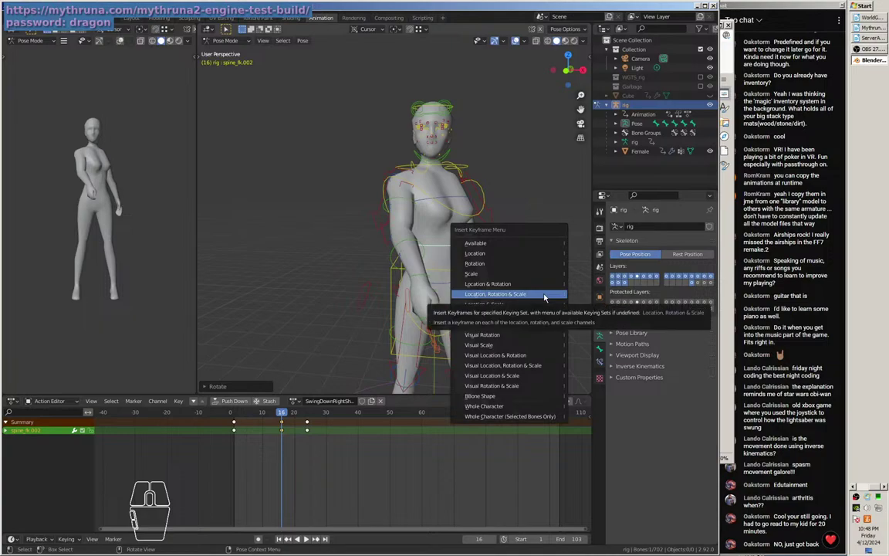
left_click(546, 298)
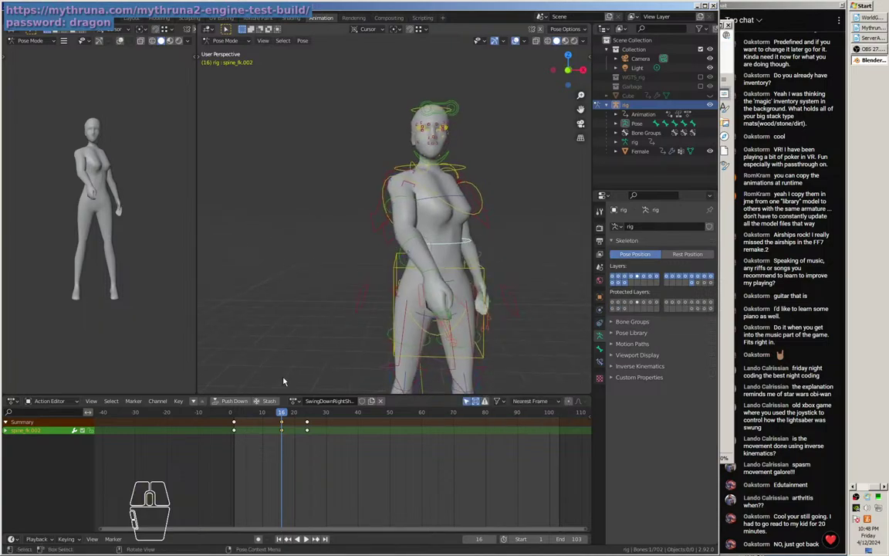
Examine the twisted pose at frame 16 from above, then check the start pose at frame 1 in top view.
left_click(280, 414)
mouse_move(281, 417)
left_mouse_down()
mouse_move(307, 419)
mouse_move(234, 422)
mouse_move(282, 425)
left_mouse_up()
left_click_drag(473, 337, 476, 359)
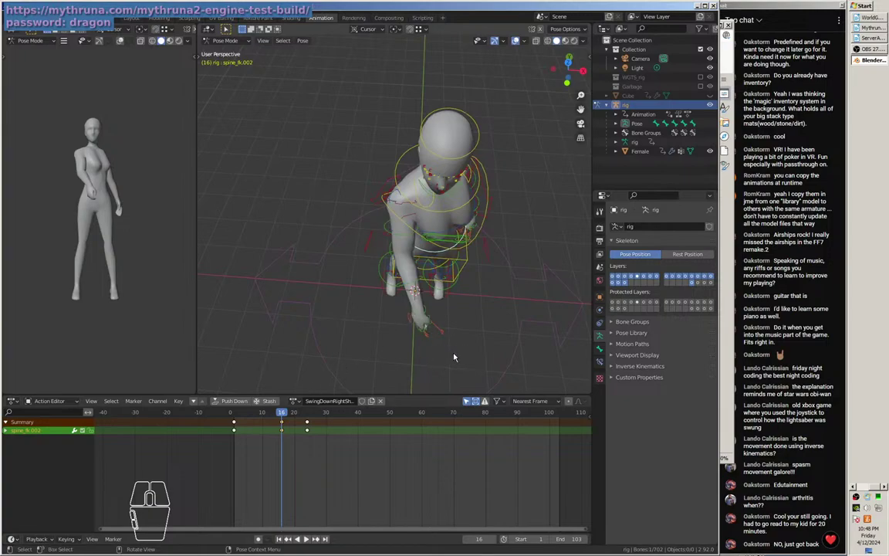
mouse_move(474, 356)
left_mouse_down()
mouse_move(446, 281)
mouse_move(474, 330)
mouse_move(470, 344)
mouse_move(473, 337)
left_mouse_up()
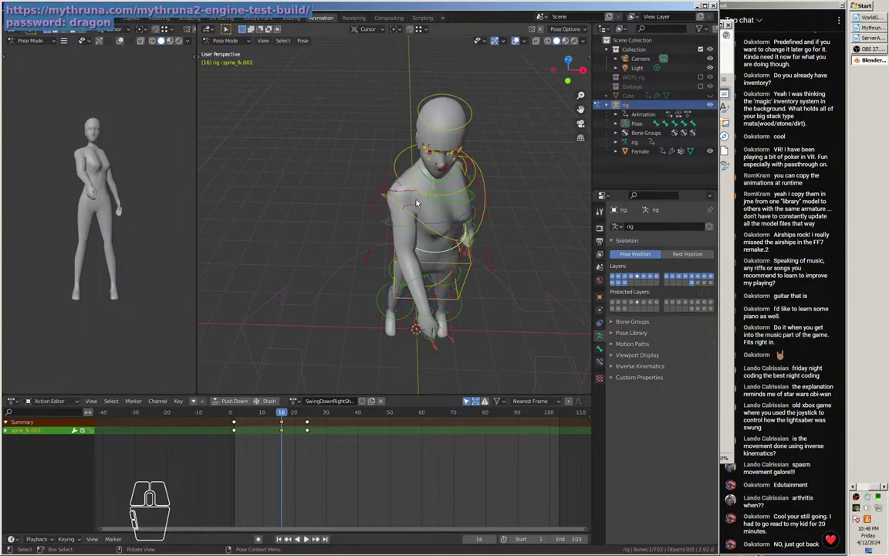
left_click_drag(283, 417, 234, 420)
key("KP_7")
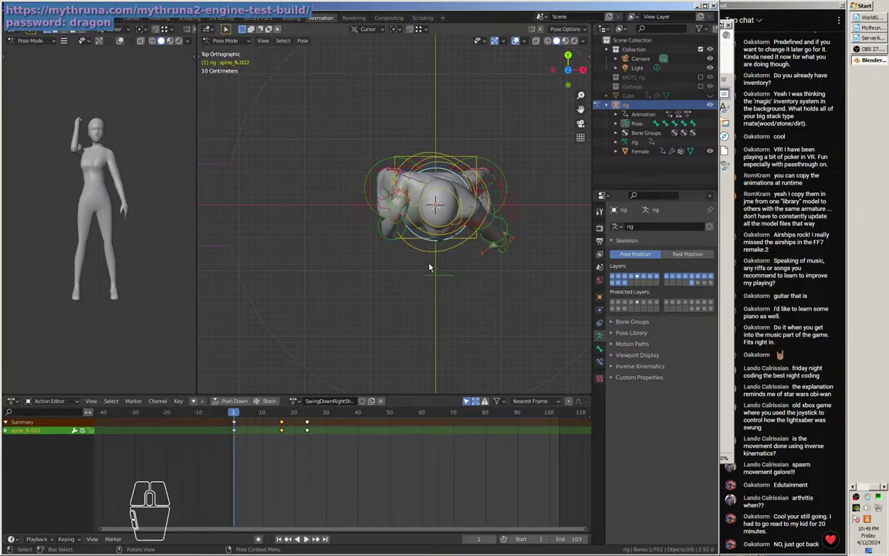
At frame 12, rotate forearm_fk.R by about 8 degrees in top view and insert a Location, Rotation & Scale keyframe.
left_click(234, 416)
left_click_drag(235, 417, 268, 417)
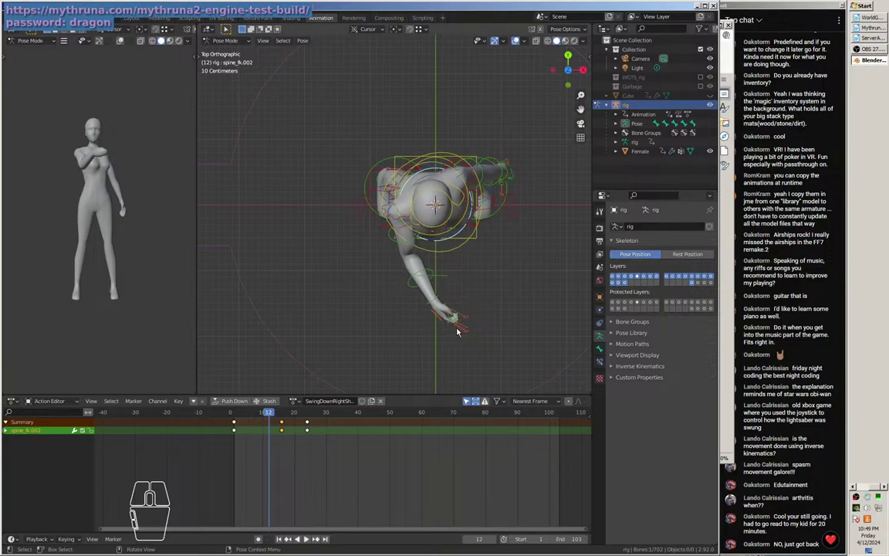
left_click(415, 292)
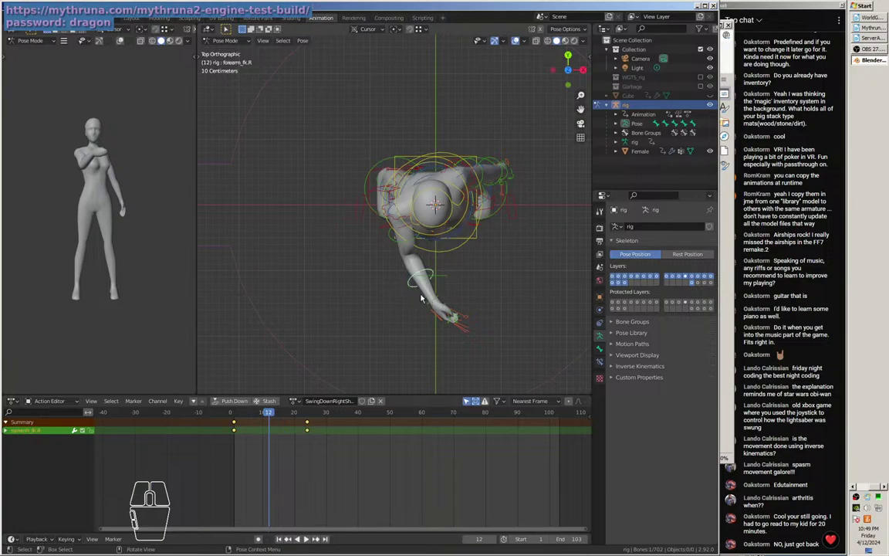
key("r")
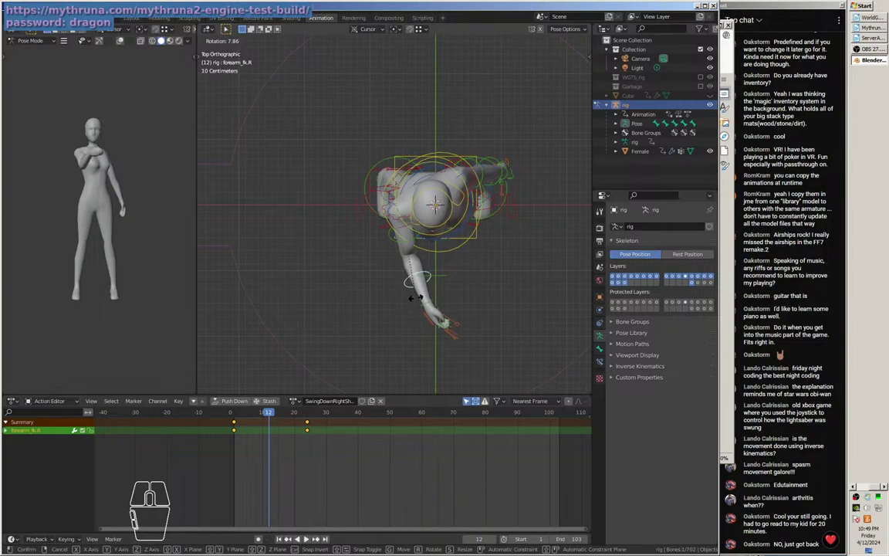
left_click(416, 299)
key("i")
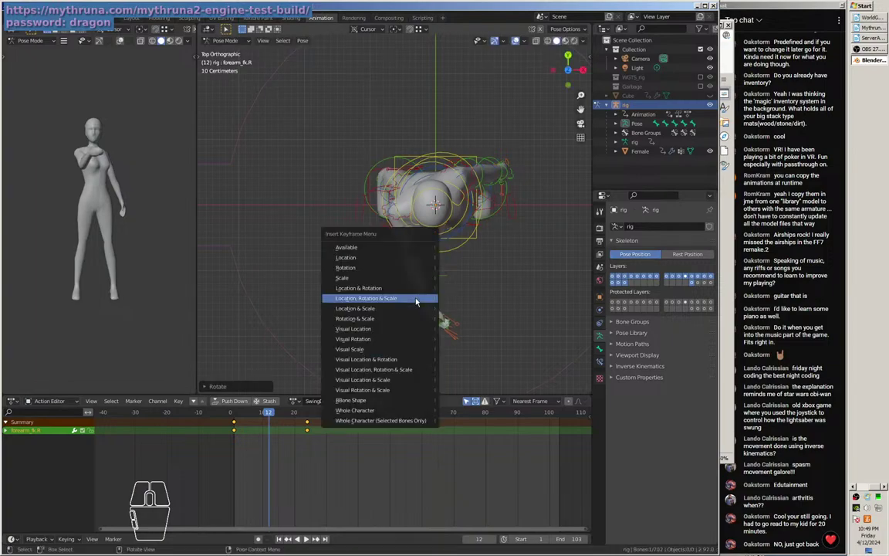
left_click(417, 302)
Rotate hand_fk.R at frame 12 to line the right hand up with the forearm and insert a Location, Rotation & Scale keyframe.
left_click_drag(461, 337, 418, 284)
left_click(439, 311)
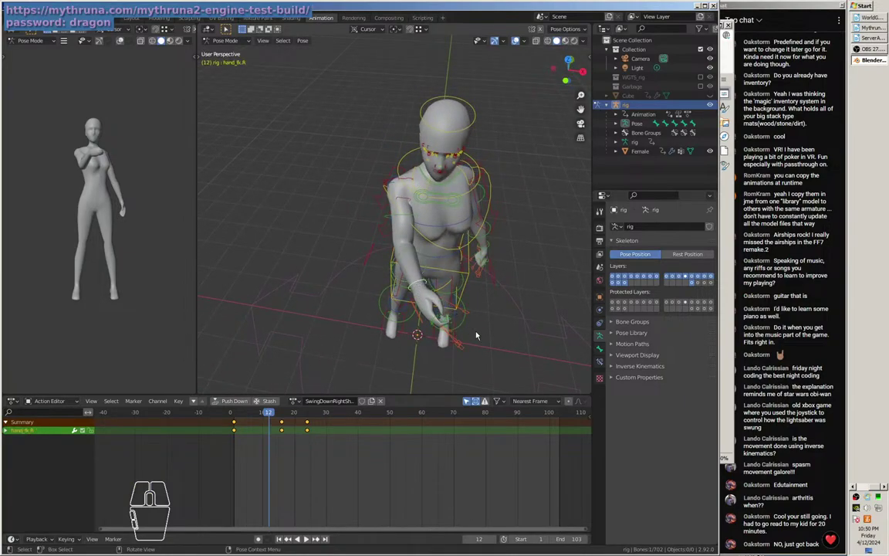
left_click_drag(476, 345, 432, 334)
key("r")
mouse_move(447, 373)
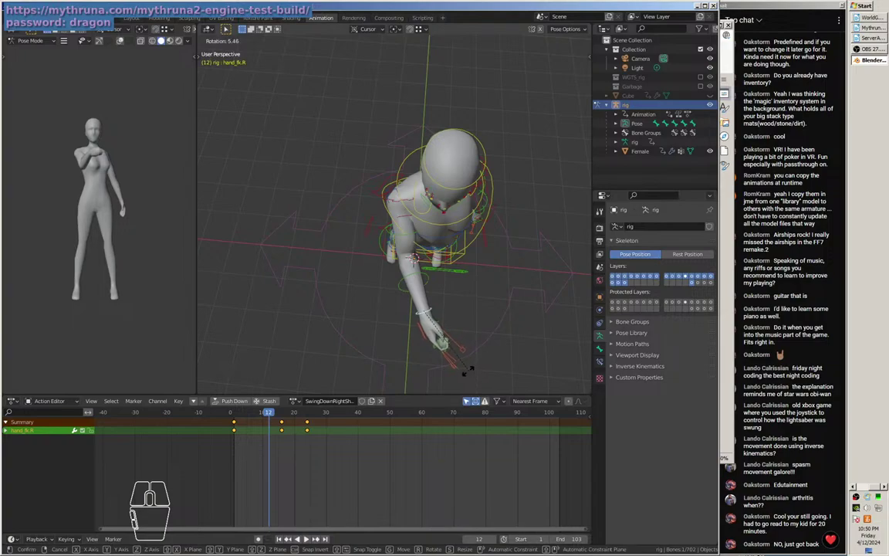
left_click(455, 373)
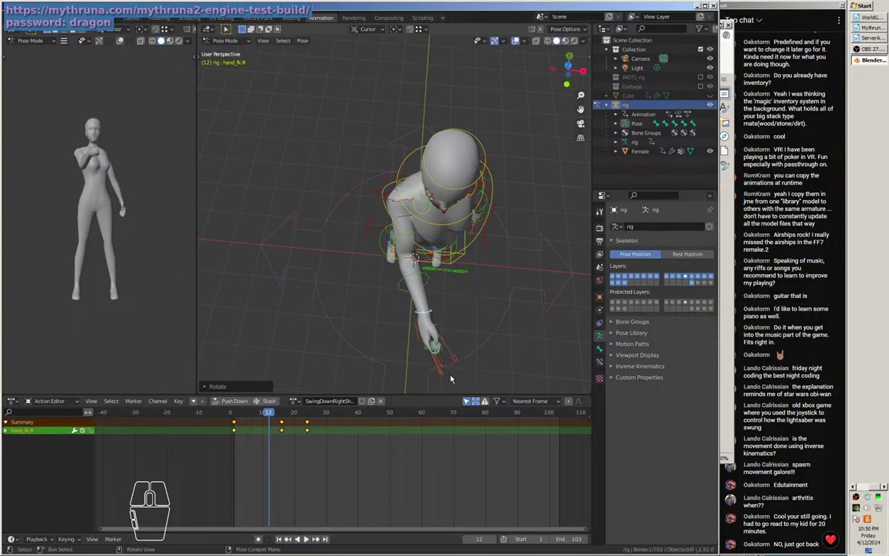
key("i")
left_click(447, 373)
Advance the swing to frame 16 and inspect the right hand's pose from a low angle.
left_click_drag(443, 379, 240, 340)
mouse_move(267, 415)
left_mouse_down()
mouse_move(236, 418)
mouse_move(283, 421)
left_mouse_up()
left_click_drag(518, 337, 490, 285)
scroll(491, 284, "down", 1)
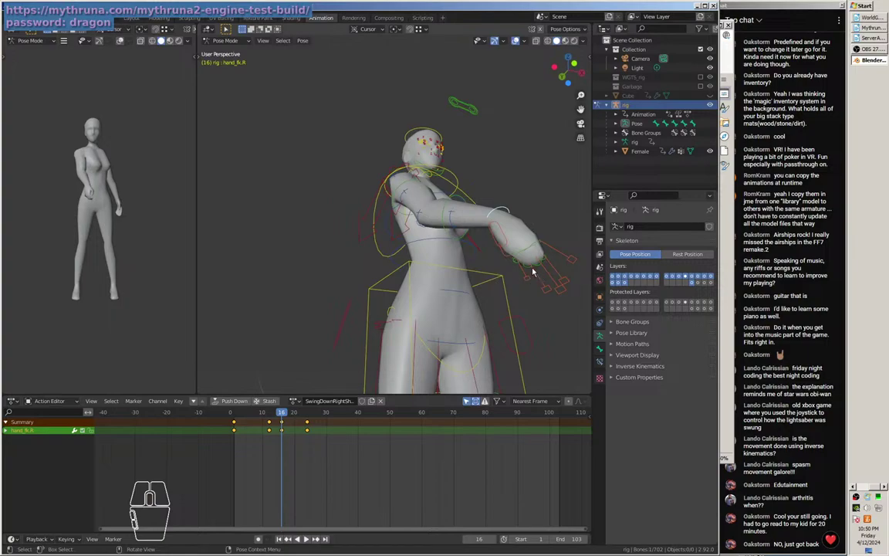
left_click(538, 268, "shift")
left_click(542, 261, "shift")
left_click(540, 250, "shift")
left_click(536, 251, "shift")
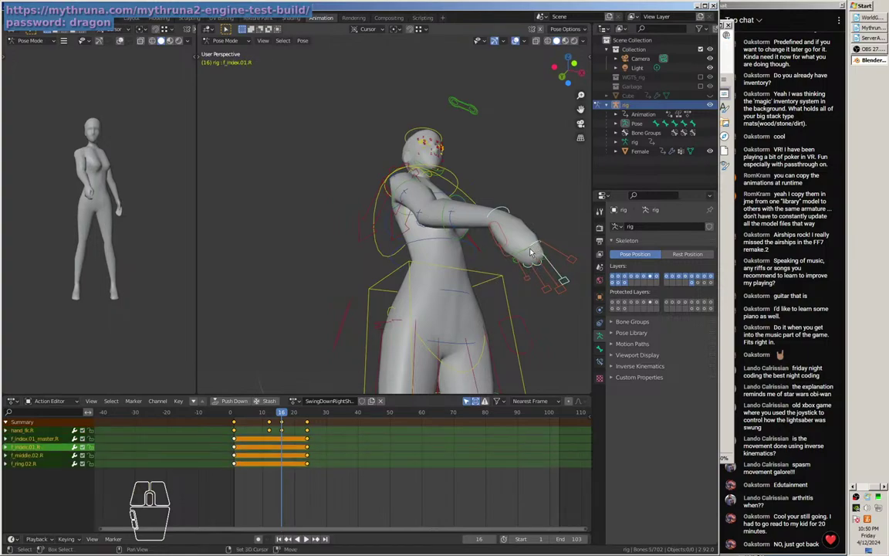
left_click(524, 259, "shift")
left_click(515, 264, "shift")
left_click(516, 264, "shift")
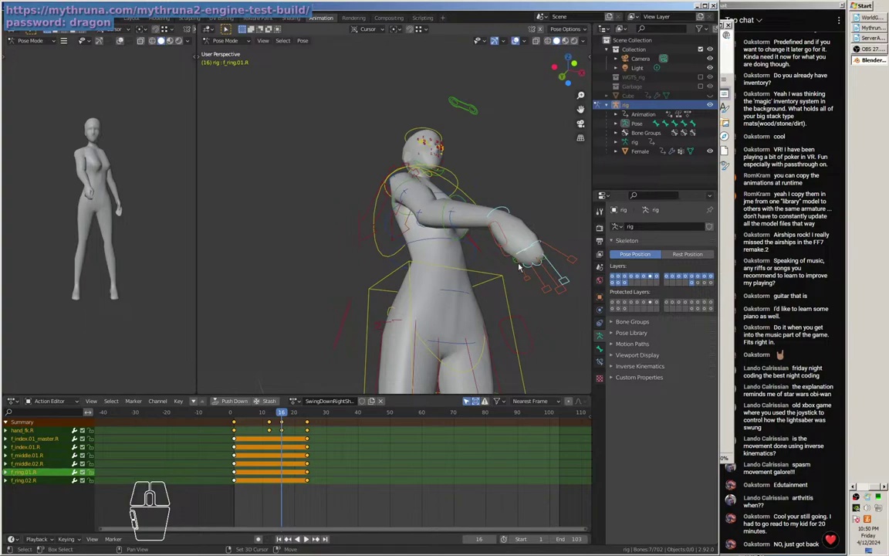
left_click(555, 267, "shift")
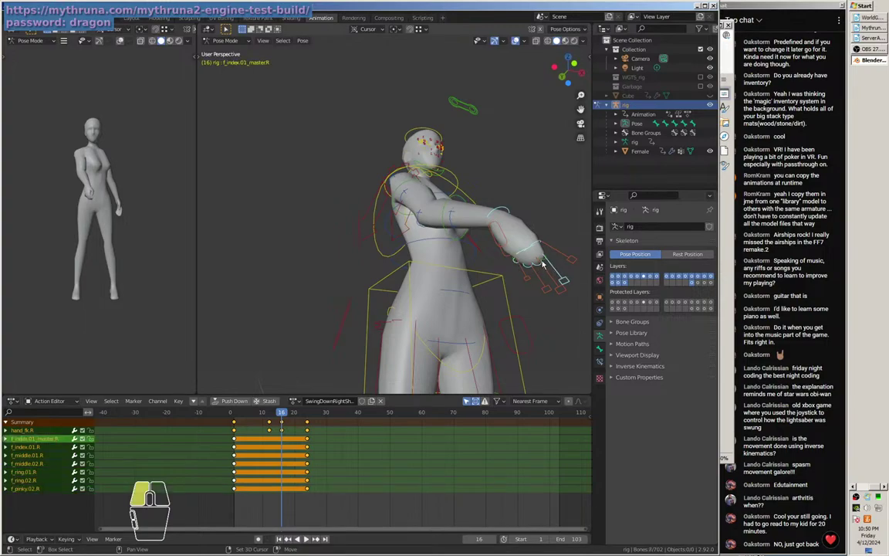
left_click(543, 265, "shift")
left_click(543, 265, "shift")
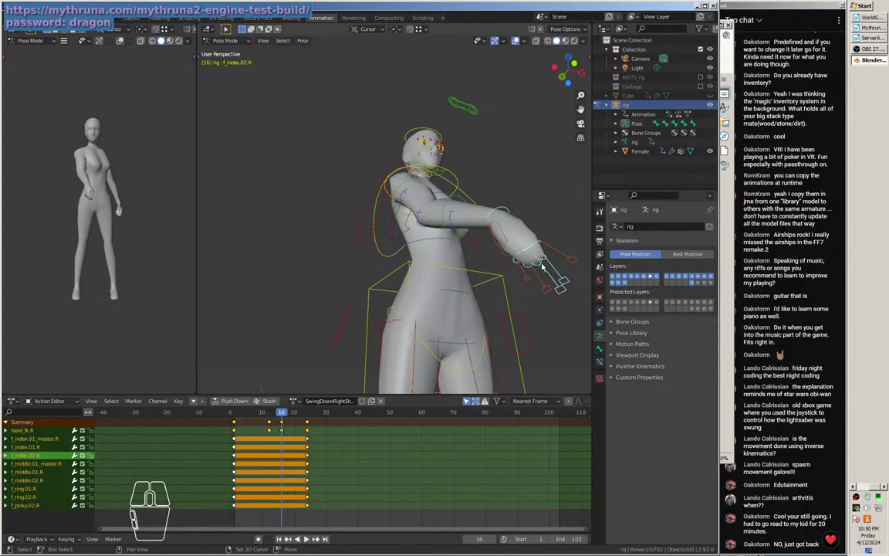
left_click(543, 264, "shift")
left_click(553, 266, "shift")
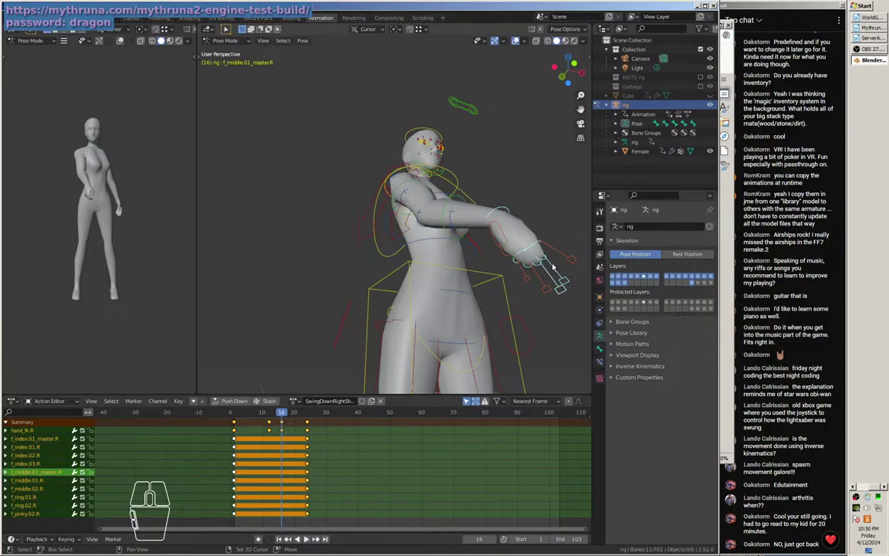
left_click(550, 270, "shift")
left_click(553, 271, "shift")
left_click_drag(560, 272, 486, 280)
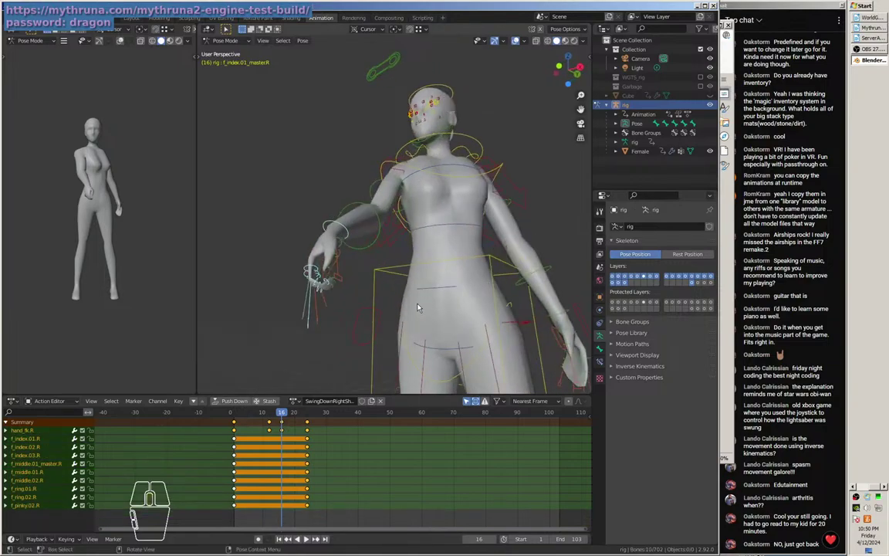
scroll(419, 302, "up", 1)
mouse_move(398, 300)
left_mouse_down()
mouse_move(413, 293)
mouse_move(360, 283)
mouse_move(409, 293)
left_mouse_up()
Select hand_fk.R at frame 16 and rotate it by about -17 degrees, seen from the front and below.
left_click(357, 278)
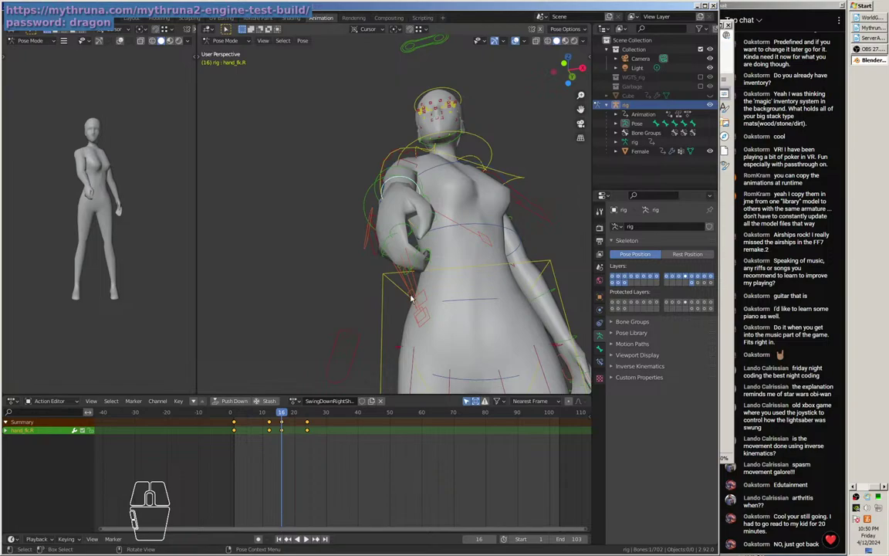
key("KP_1")
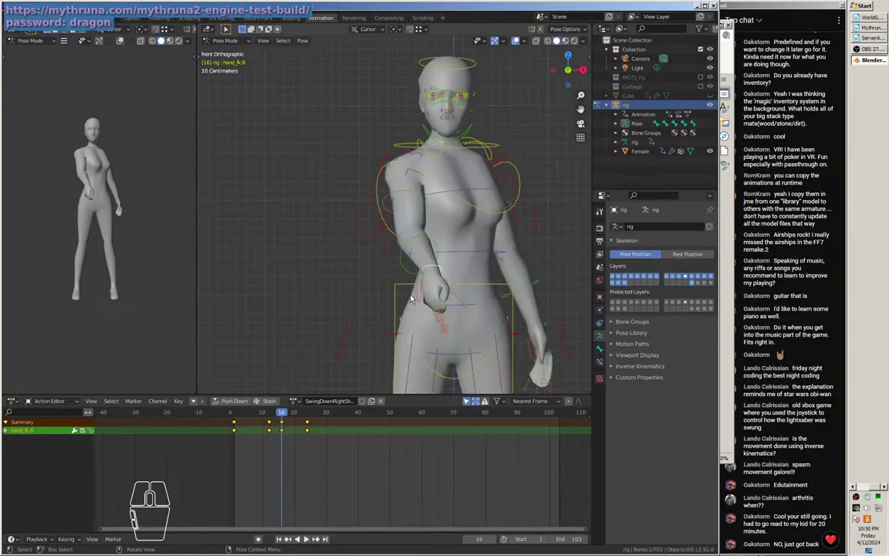
left_click_drag(464, 319, 455, 288)
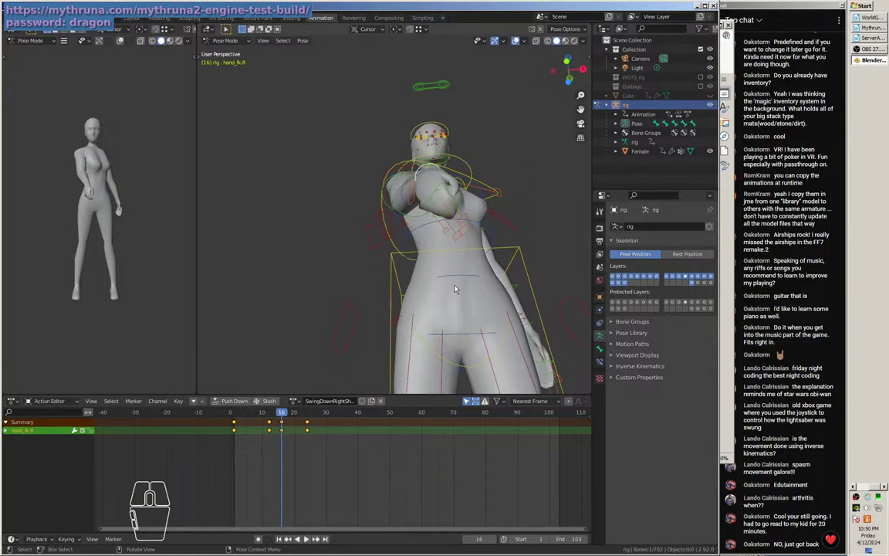
key("r")
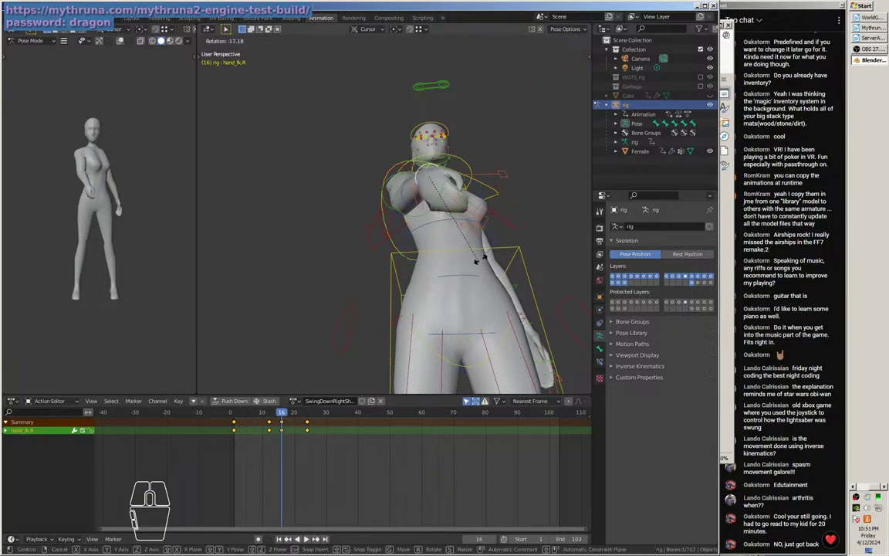
left_click(484, 255)
Rotate hand_fk.R around X, fine-tune its angle freely, and insert a Location, Rotation & Scale keyframe at frame 16.
left_click_drag(484, 257, 478, 332)
key("r")
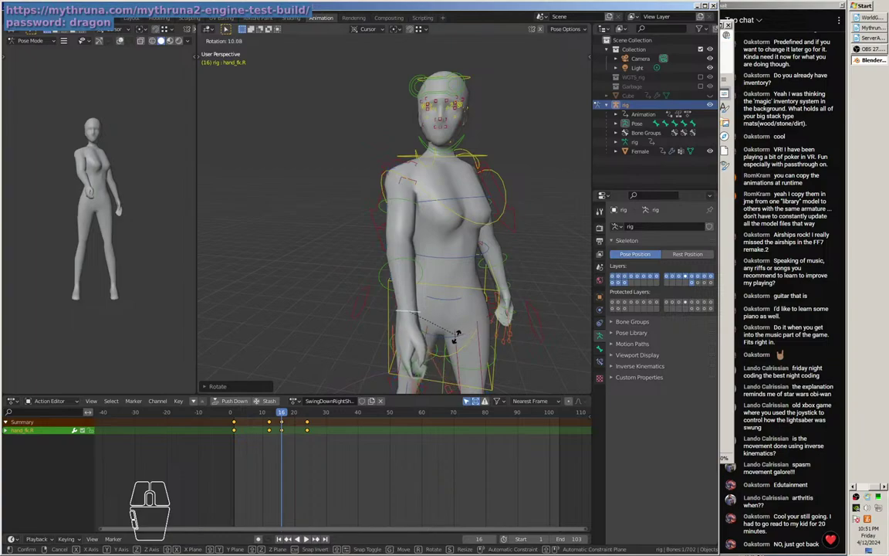
key("x")
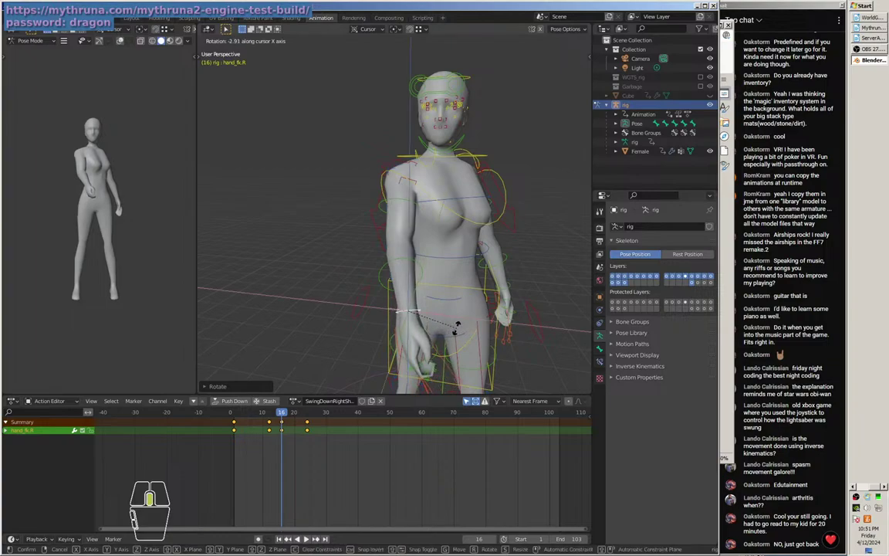
left_click(455, 336)
mouse_move(456, 339)
left_mouse_down()
mouse_move(463, 285)
mouse_move(462, 336)
left_mouse_up()
key("r")
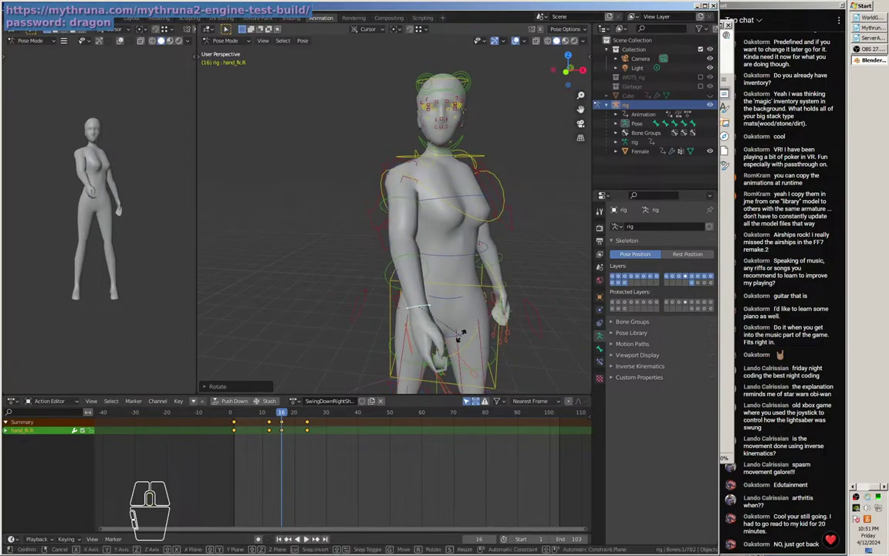
left_click(452, 340)
left_click_drag(453, 351, 463, 325)
key("i")
left_click(462, 325)
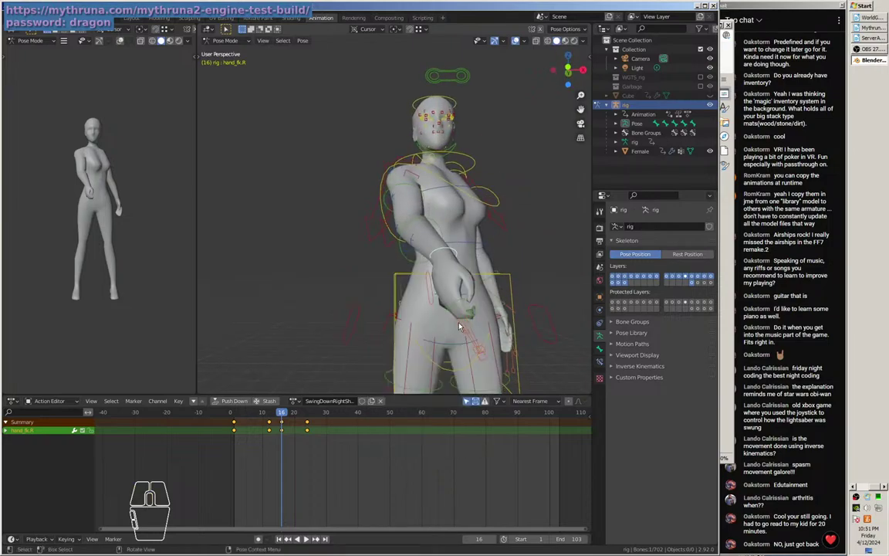
At frame 20, rotate upper_arm_fk.R slightly toward the body in front view and insert a Location, Rotation & Scale keyframe.
left_click_drag(281, 414, 270, 415)
left_click_drag(444, 283, 443, 348)
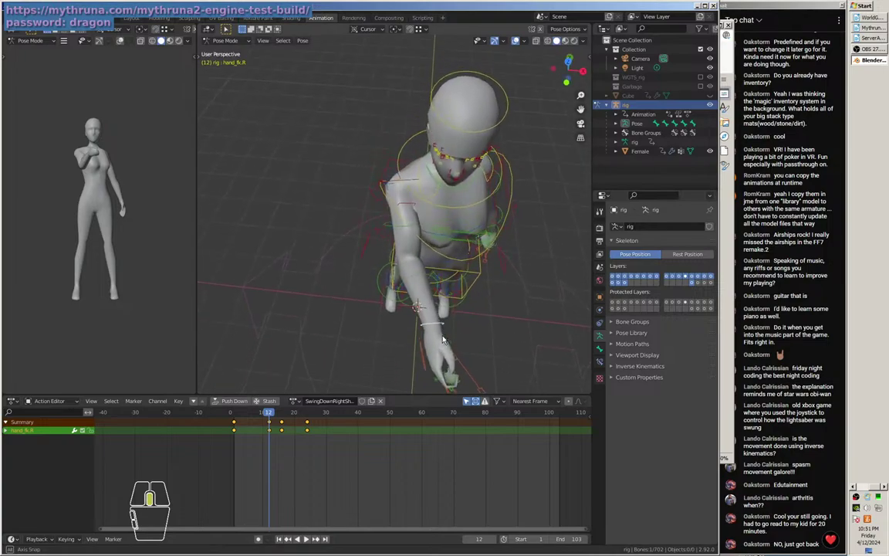
left_click_drag(268, 415, 295, 420)
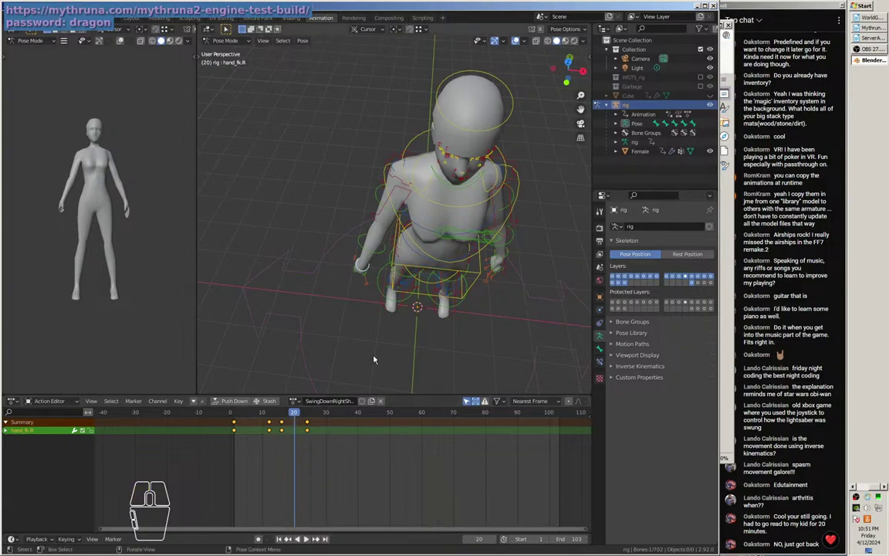
key("KP_1")
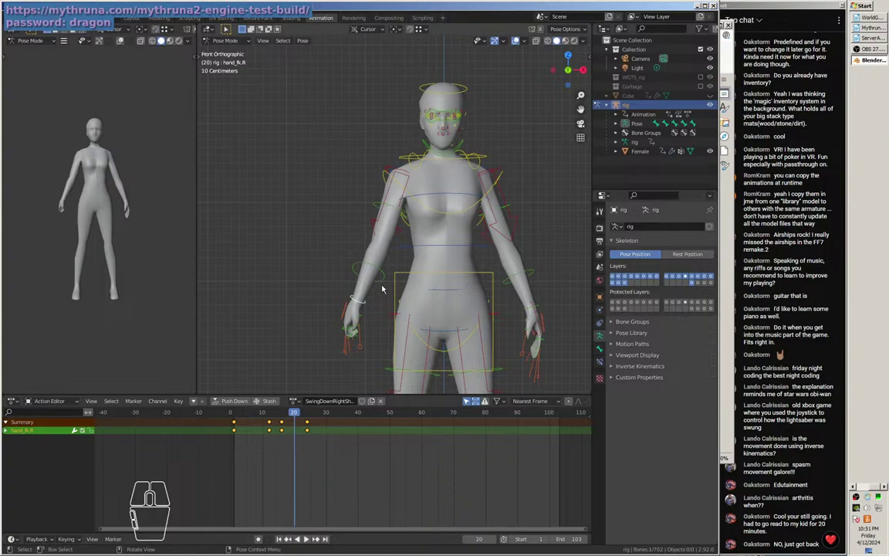
left_click(390, 210)
key("r")
left_click(401, 226)
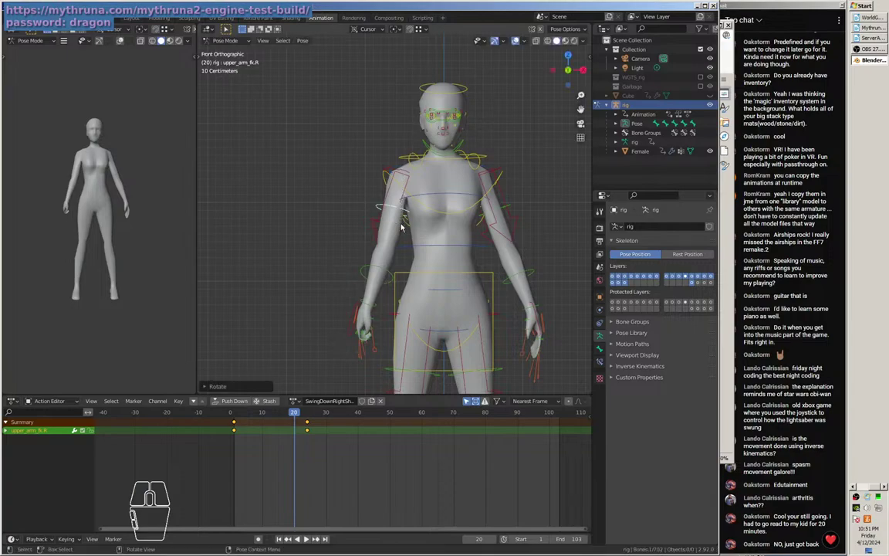
key("i")
left_click(405, 225)
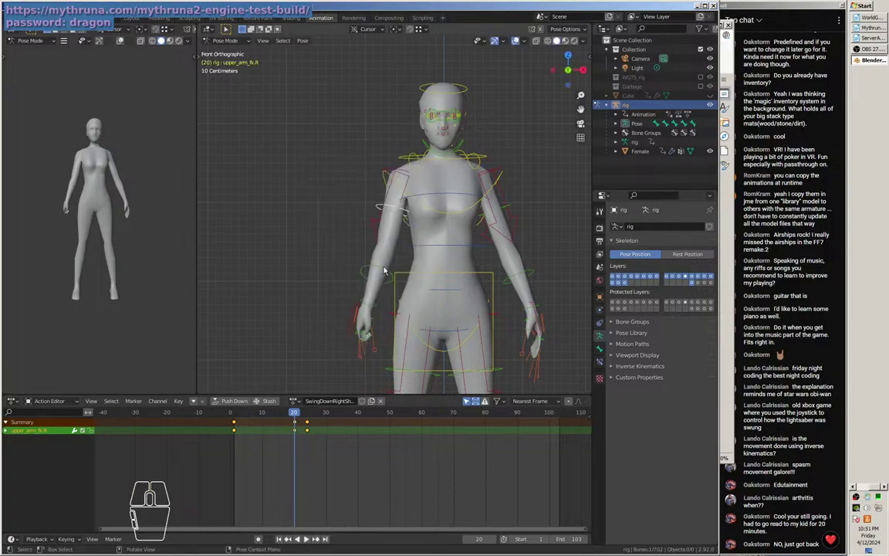
Rotate forearm_fk.R about -6.65 degrees in front view and insert a Location, Rotation & Scale keyframe at frame 20.
left_click(388, 277)
key("r")
left_click(391, 274)
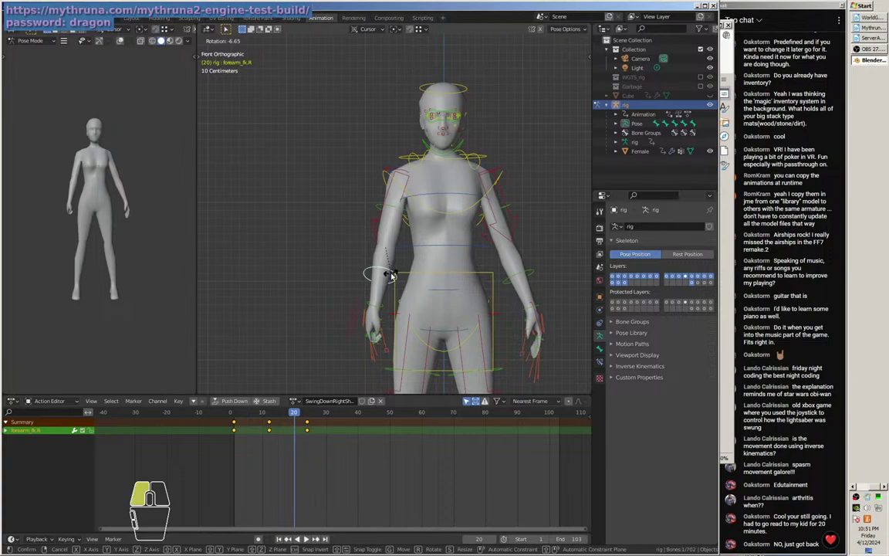
key("i")
left_click(392, 276)
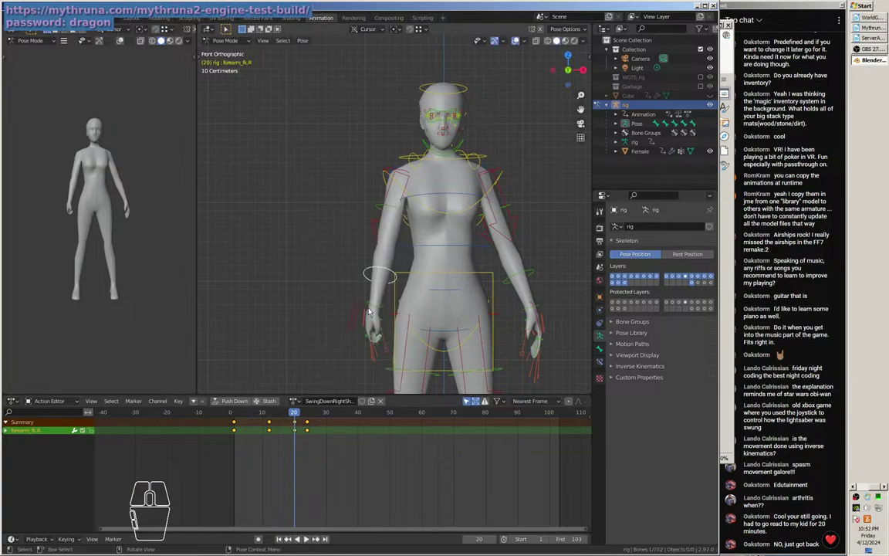
At frame 1, rotate upper_arm_fk.R about -6 degrees as seen from above and insert a Location, Rotation & Scale keyframe.
left_click_drag(296, 417, 234, 425)
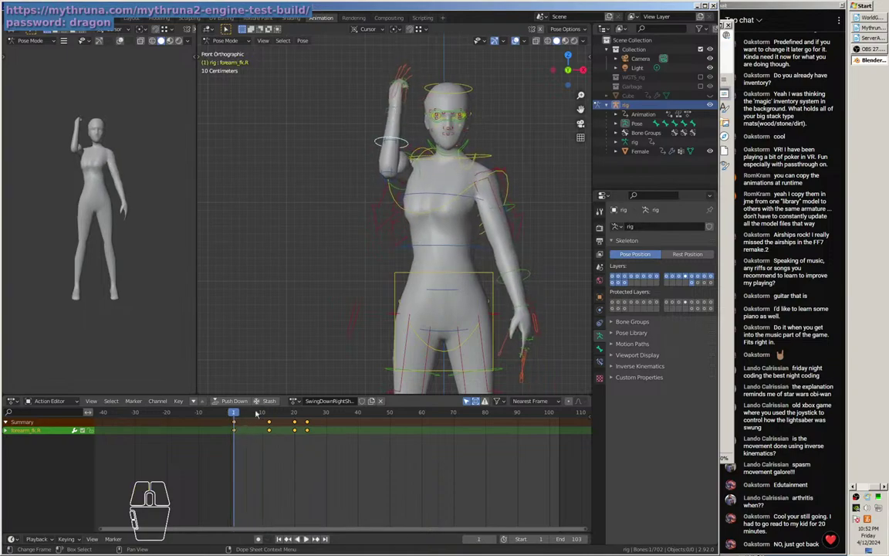
left_click(419, 173)
left_click_drag(423, 173, 424, 281)
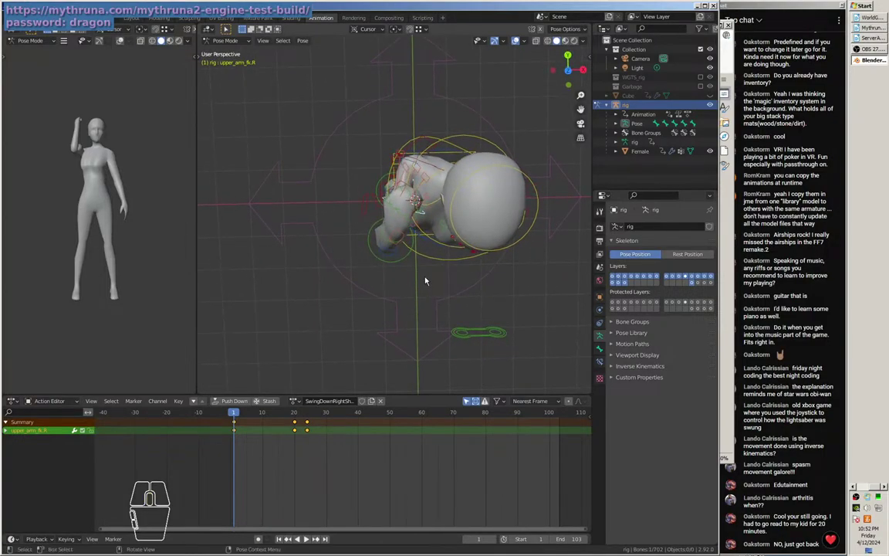
key("r")
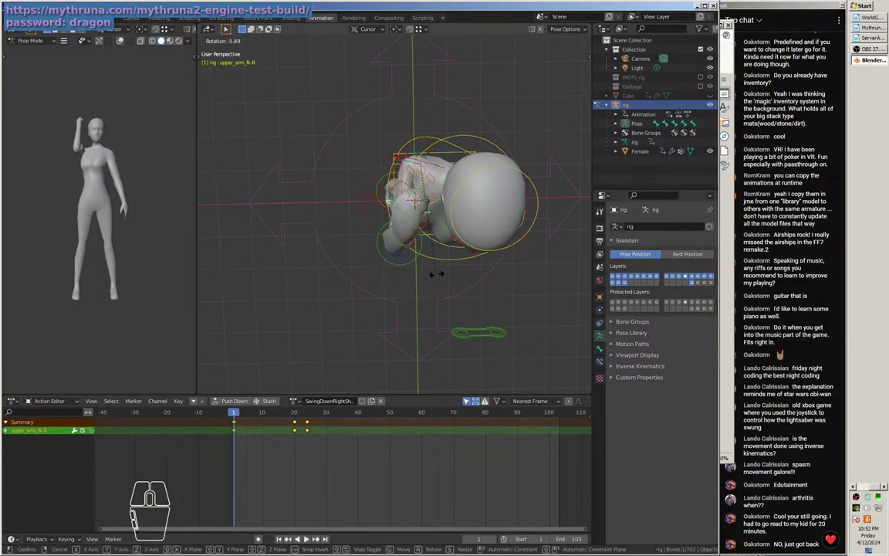
left_click(438, 274)
key("i")
left_click(439, 278)
At frame 12, rotate upper_arm_fk.R about 7 degrees from a high front angle and insert a Location, Rotation & Scale keyframe.
left_click_drag(433, 288, 406, 185)
left_click_drag(235, 421, 270, 422)
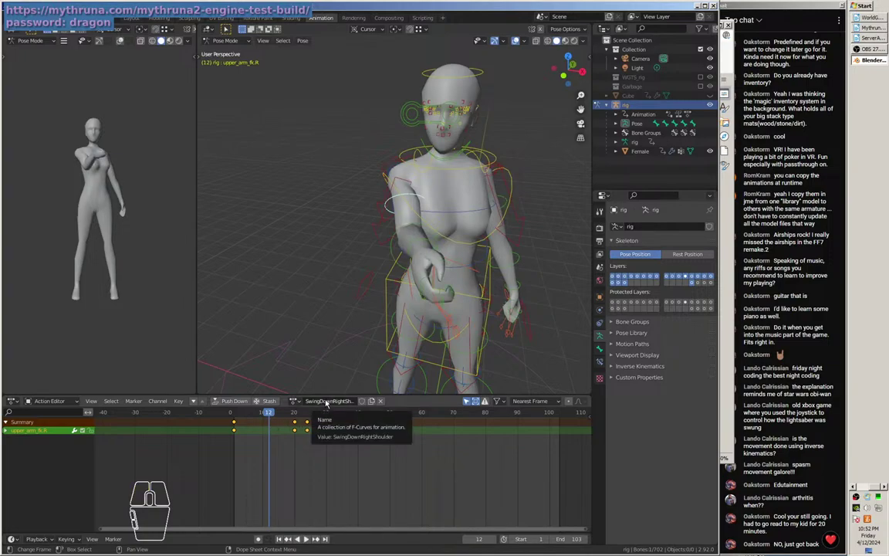
key("KP_1")
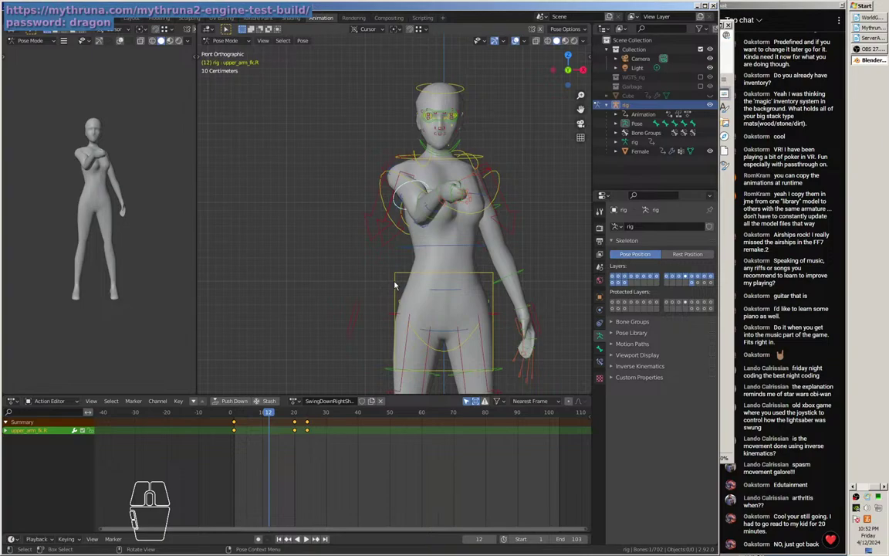
left_click_drag(409, 271, 403, 338)
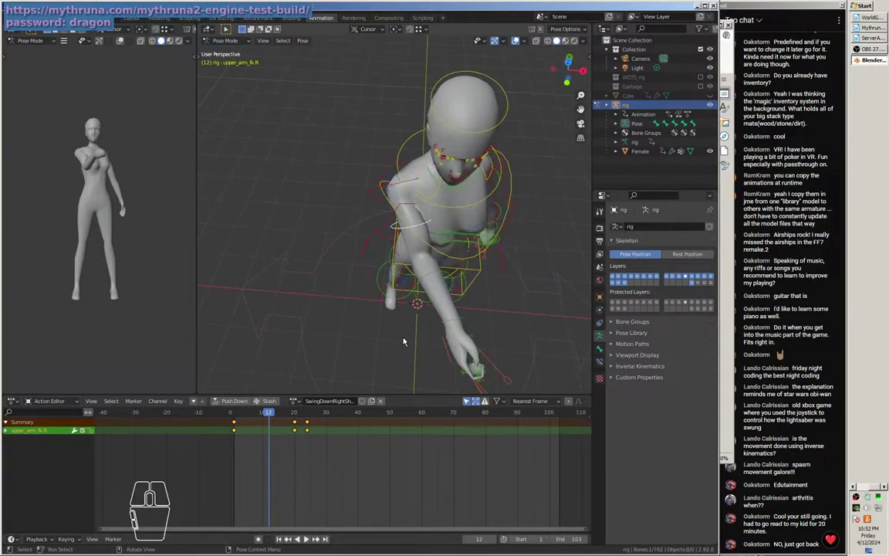
key("r")
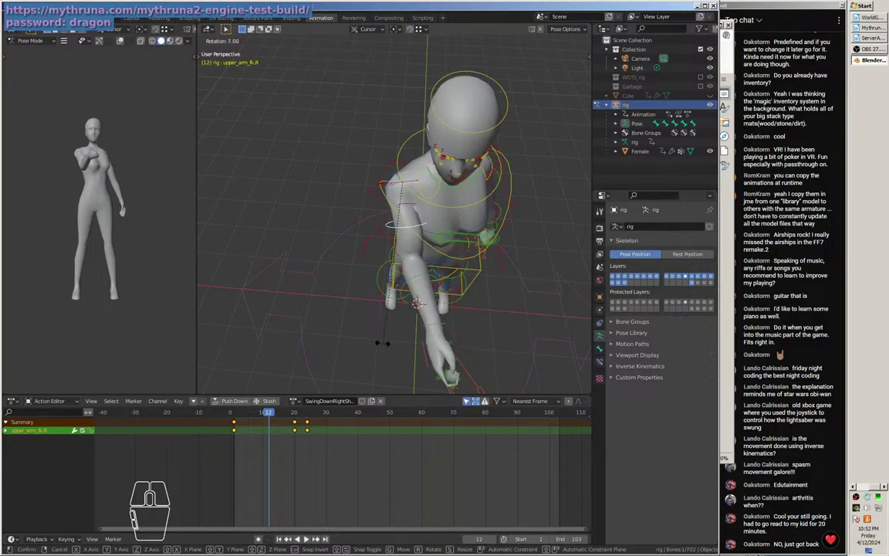
left_click(383, 345)
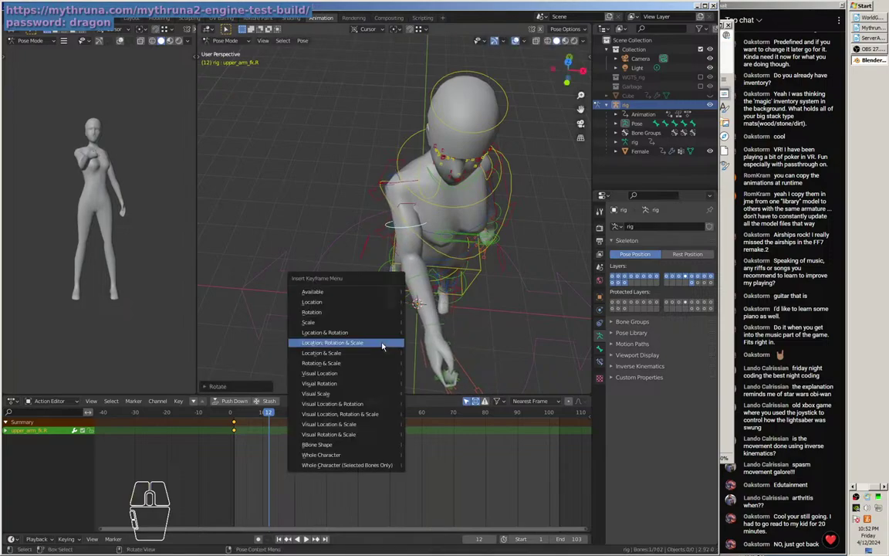
Scrub between frames 1 and 12 from the front to review the right arm's swing.
left_click_drag(344, 306, 384, 283)
left_click_drag(243, 414, 269, 415)
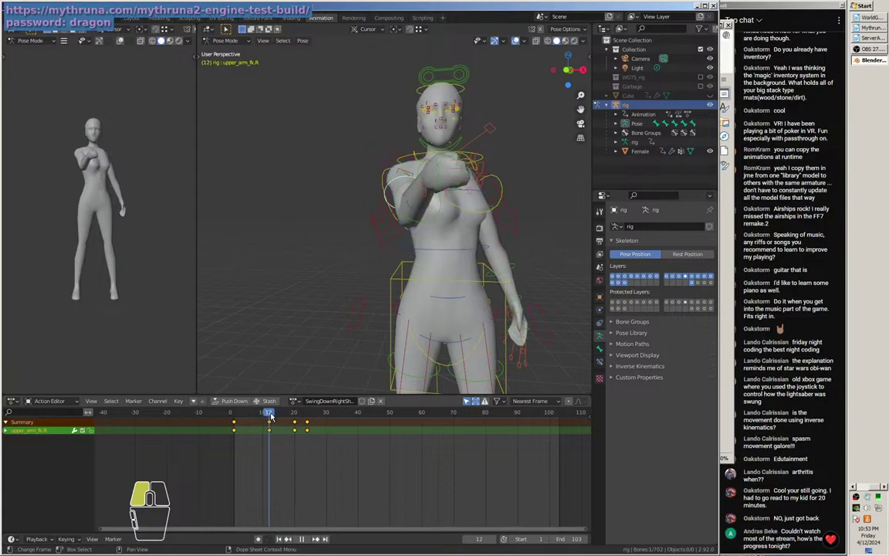
left_click_drag(268, 416, 235, 413)
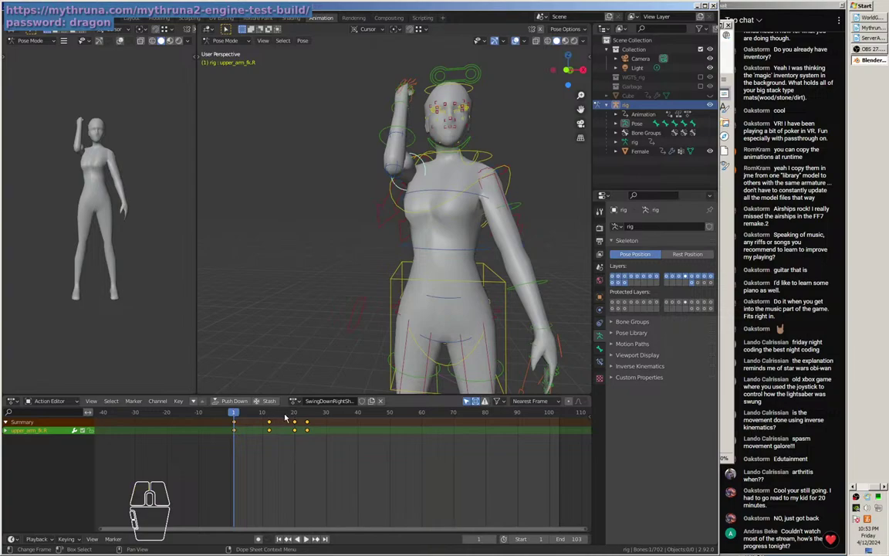
Move to the swing's last keyframe at frame 24 and set the animation's end frame to 24.
left_click(307, 414)
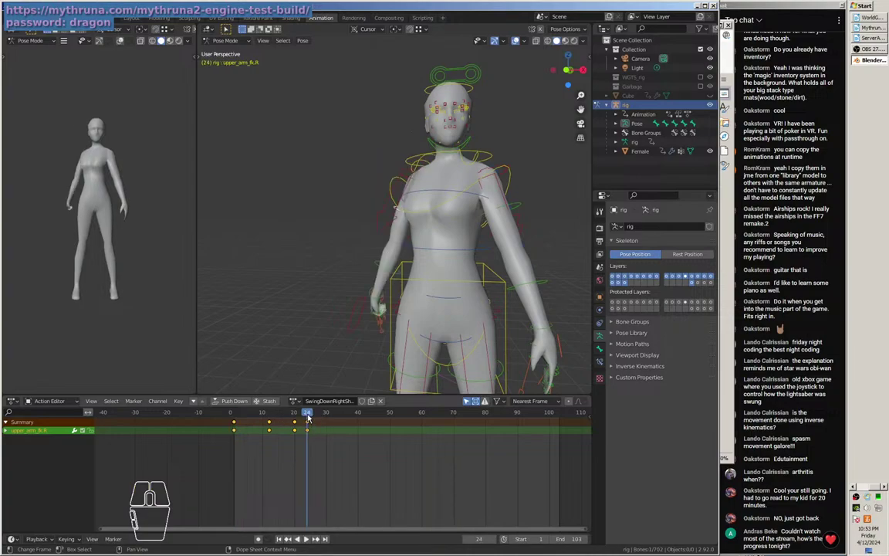
left_click(577, 540)
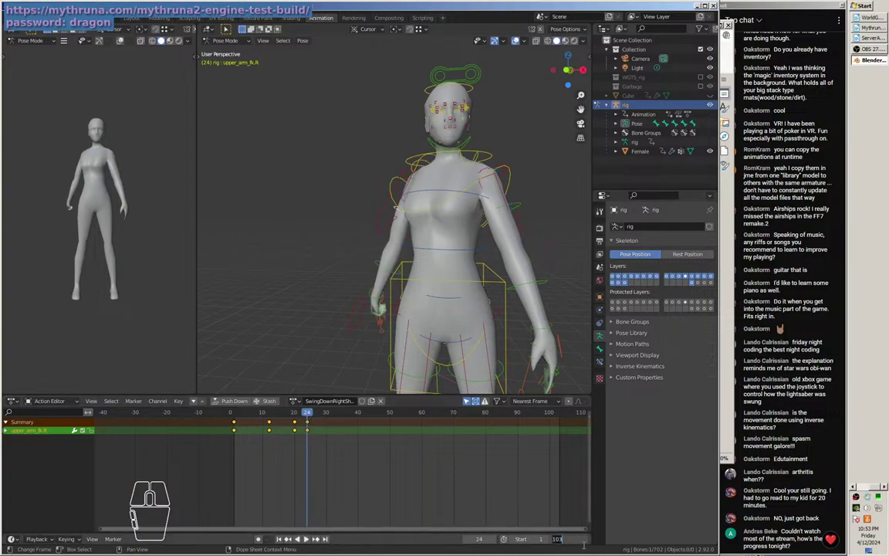
type("24")
key("Return")
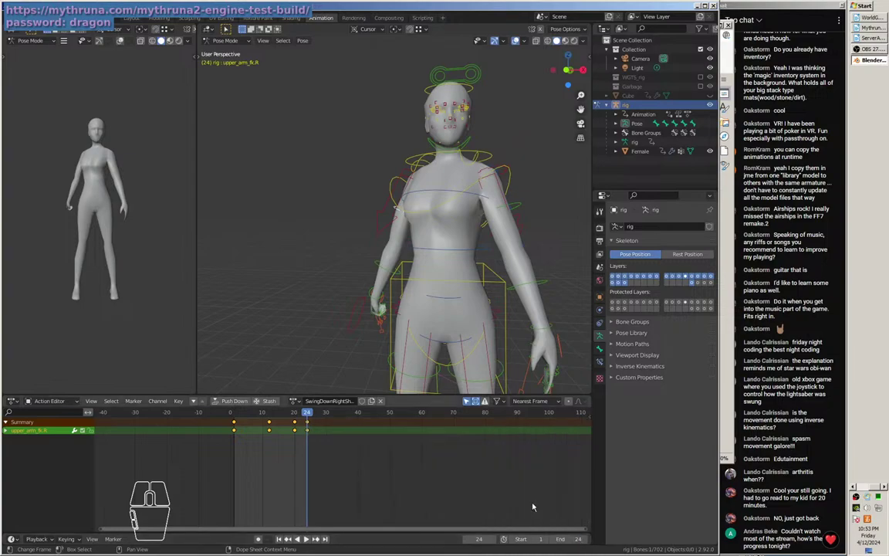
Play the swing from the first frame to check its motion, stop playback and return to frame 1.
left_click(280, 539)
left_click(306, 539)
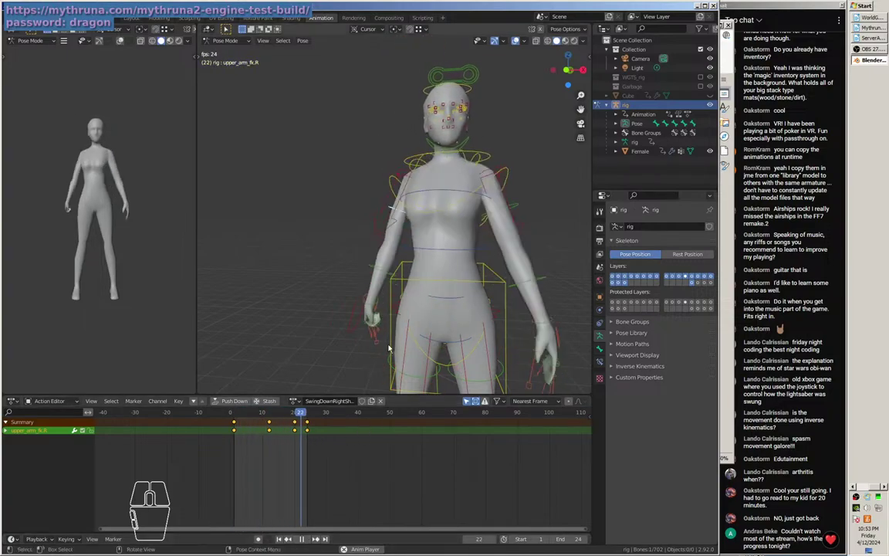
left_click(301, 539)
left_click(286, 540)
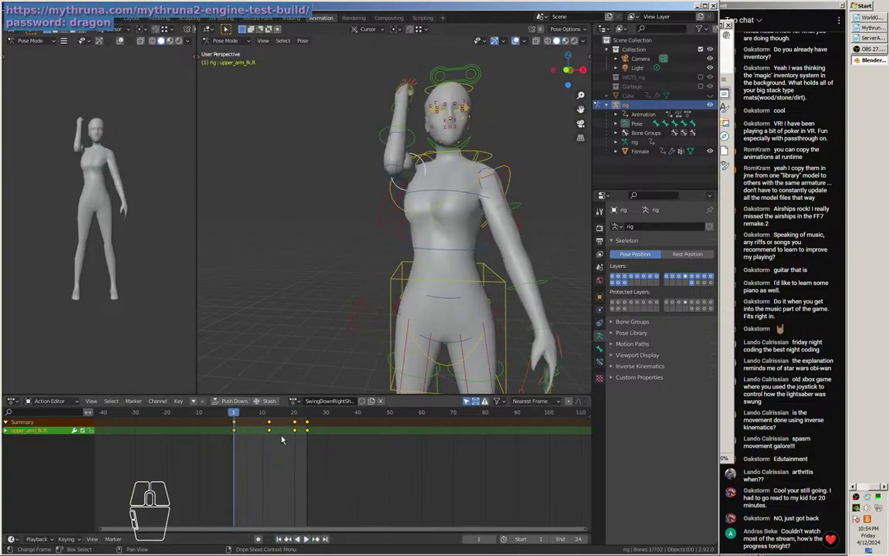
Push the SwingDownRightShoulder action down onto the NLA stack.
left_click(225, 402)
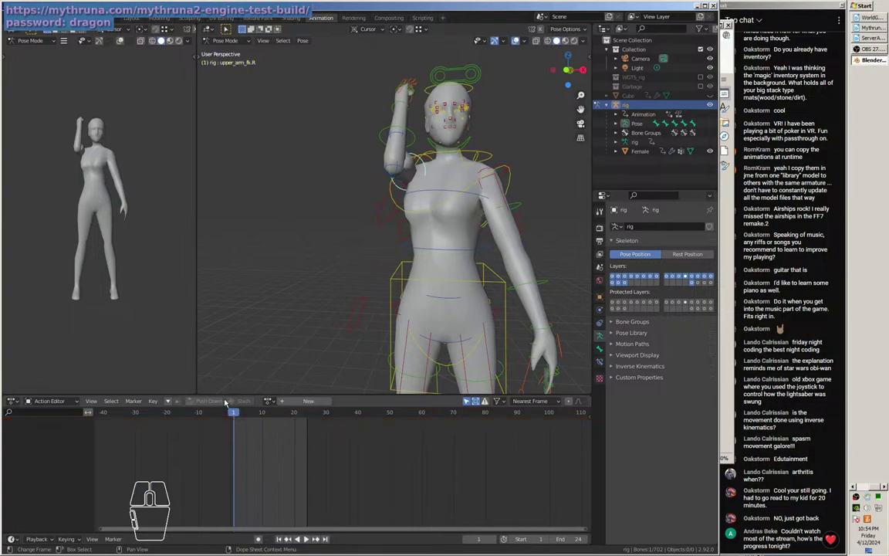
left_click(270, 401)
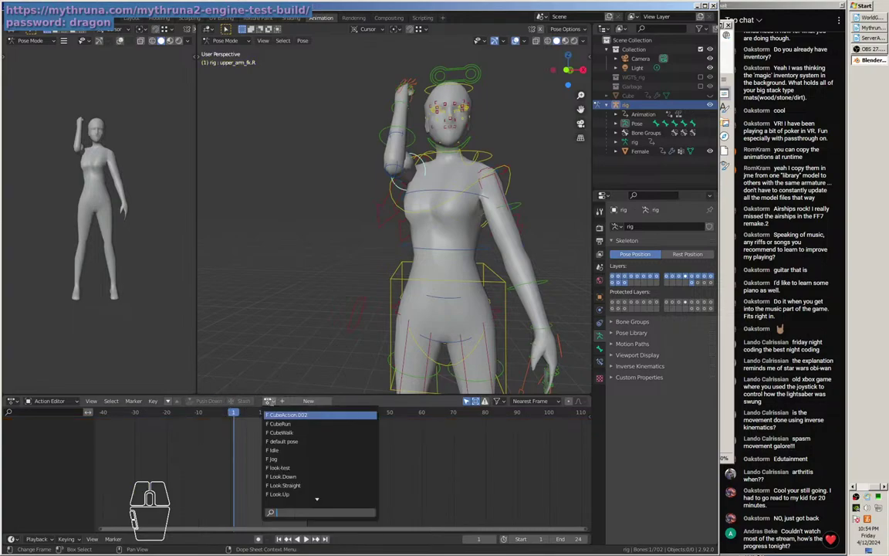
scroll(307, 450, "down", 15)
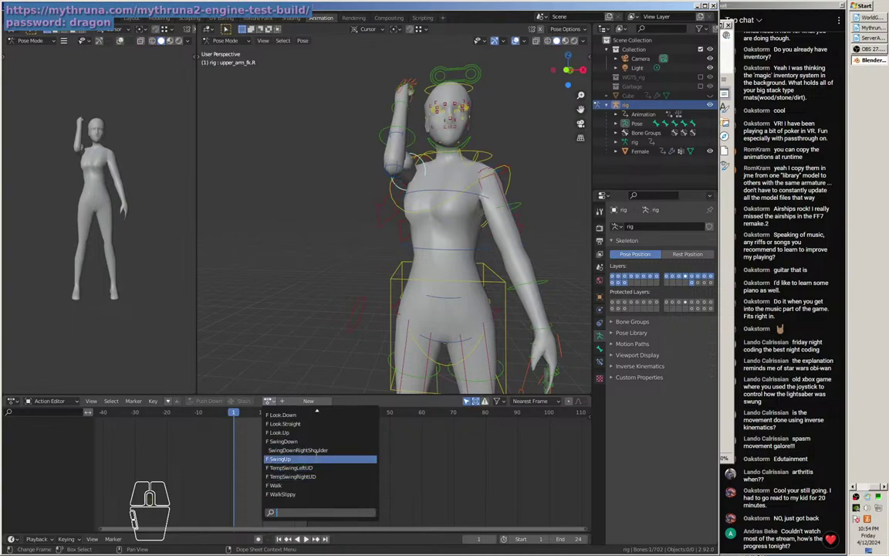
left_click(301, 450)
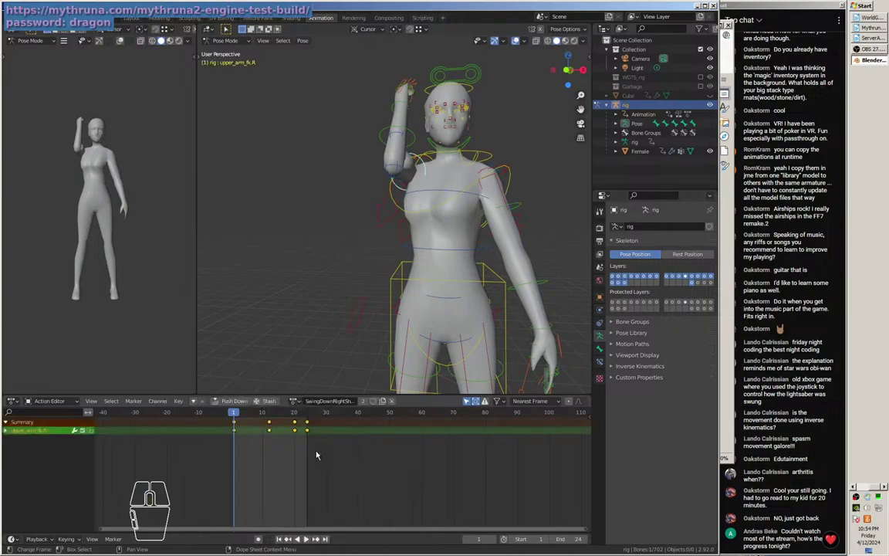
key("ctrl+z")
Assign the SwingDownRightShoulder action to the rig, enable its Fake User and check its entry in the action list.
left_click(269, 403)
scroll(318, 440, "down", 5)
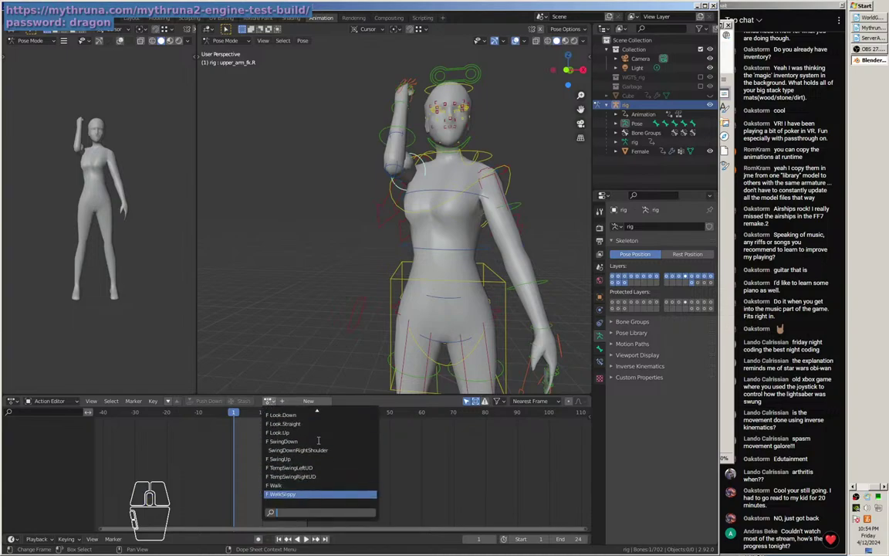
scroll(318, 440, "up", 2)
left_click(312, 451)
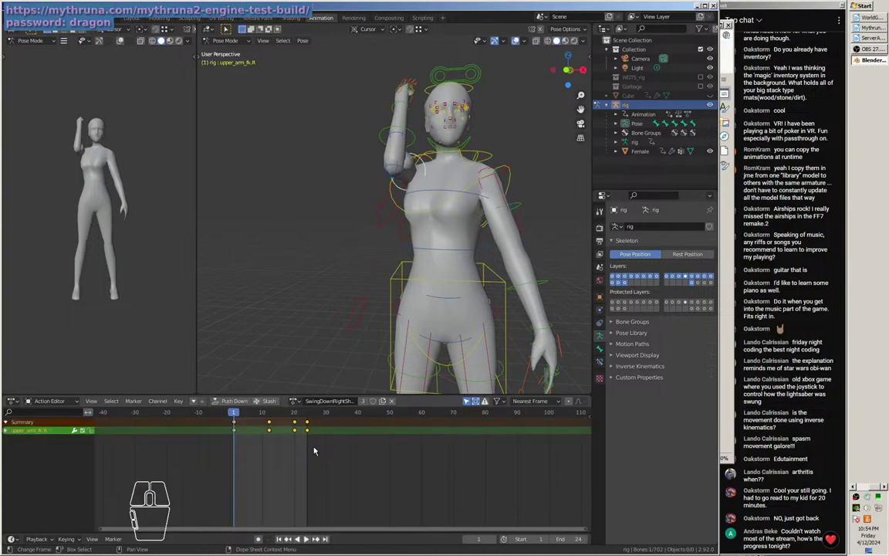
left_click(374, 403)
left_click(297, 401)
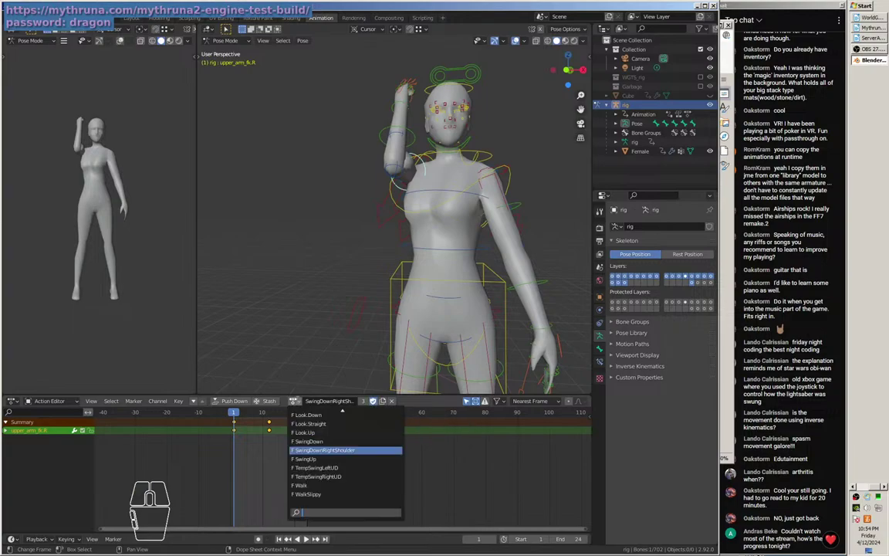
left_click(295, 376)
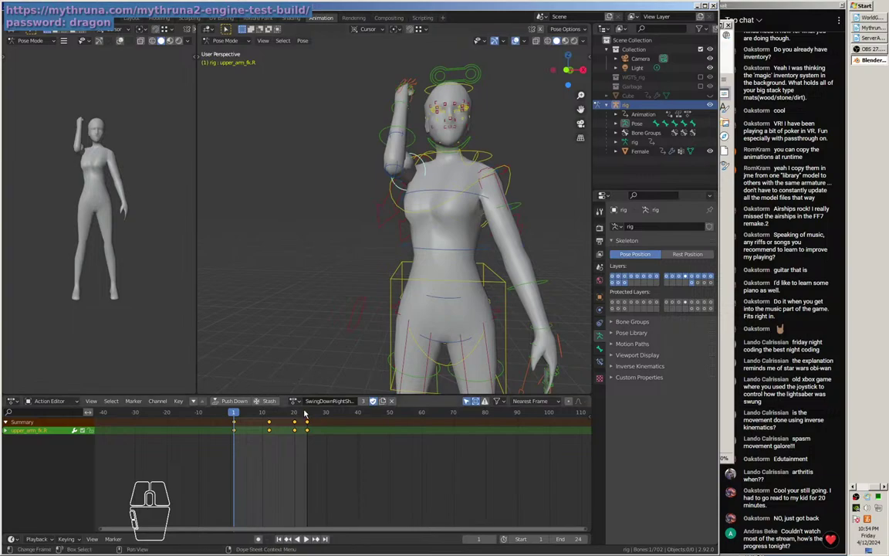
Switch the rig's active action to default pose and inspect the whole figure.
left_click(296, 402)
scroll(313, 445, "up", 5)
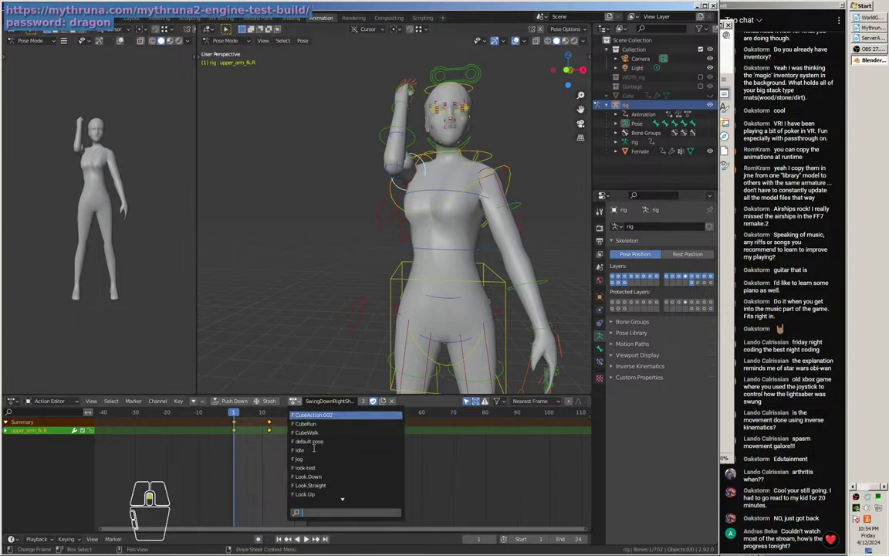
left_click(313, 442)
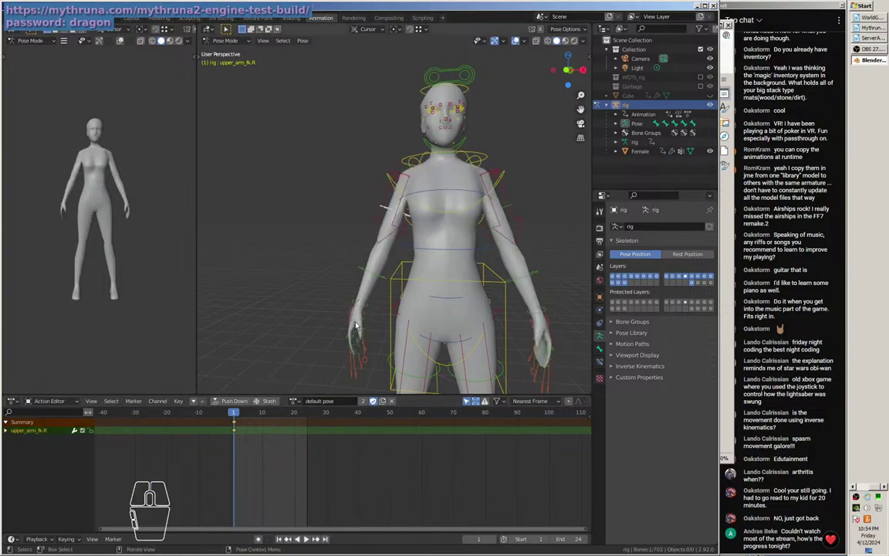
scroll(292, 317, "down", 4)
left_click_drag(292, 318, 342, 333)
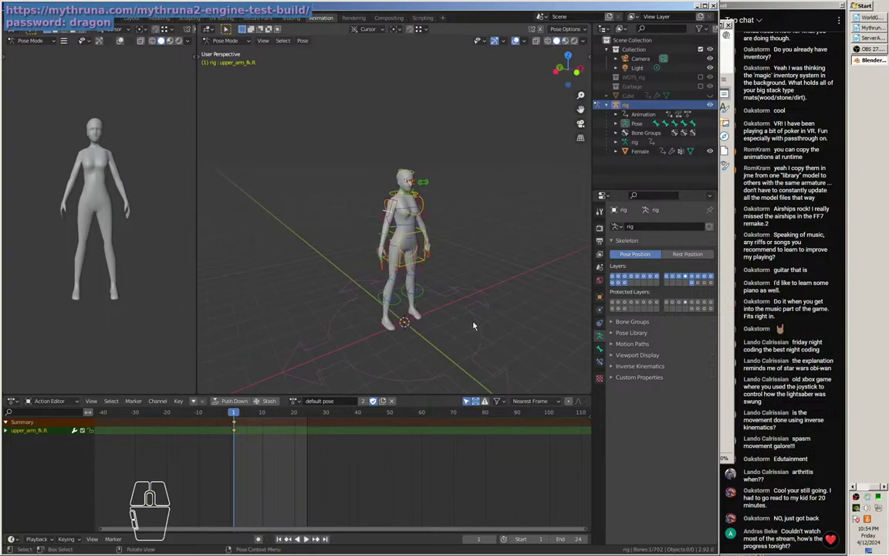
Switch the rig from Pose Mode to Object Mode and select the Female mesh.
left_click(99, 200)
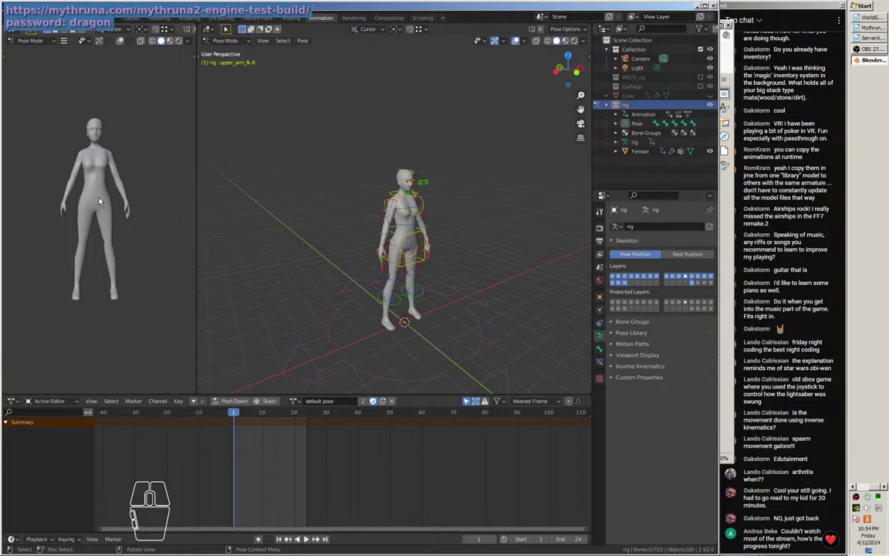
left_click(371, 205)
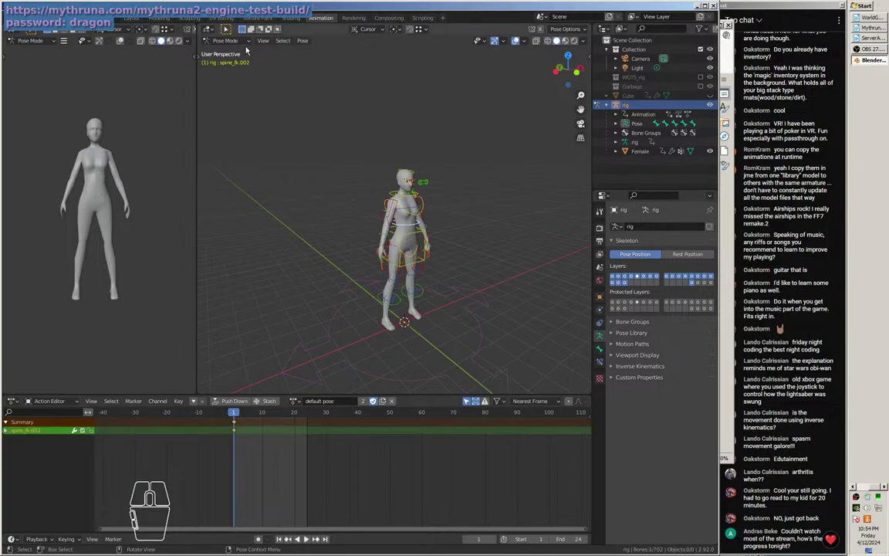
key("Tab")
key("Tab")
left_click(242, 40)
left_click(216, 51)
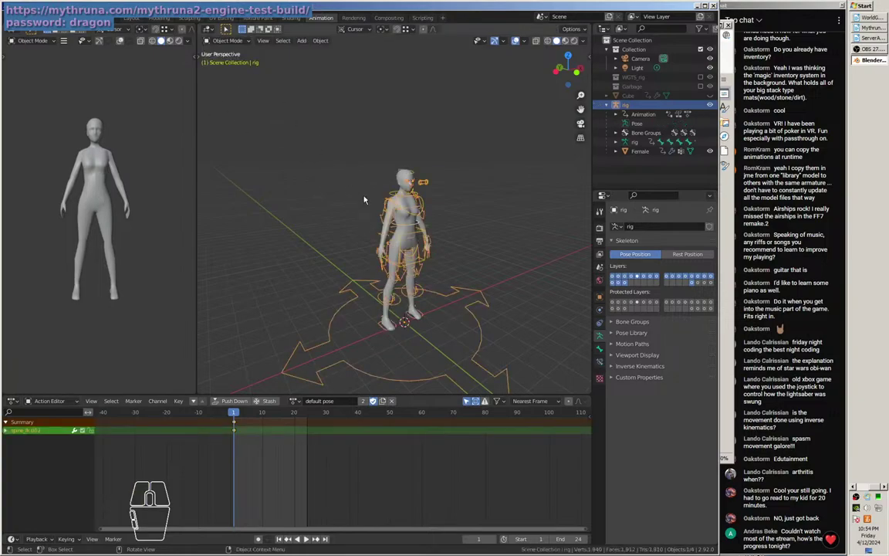
left_click(400, 179)
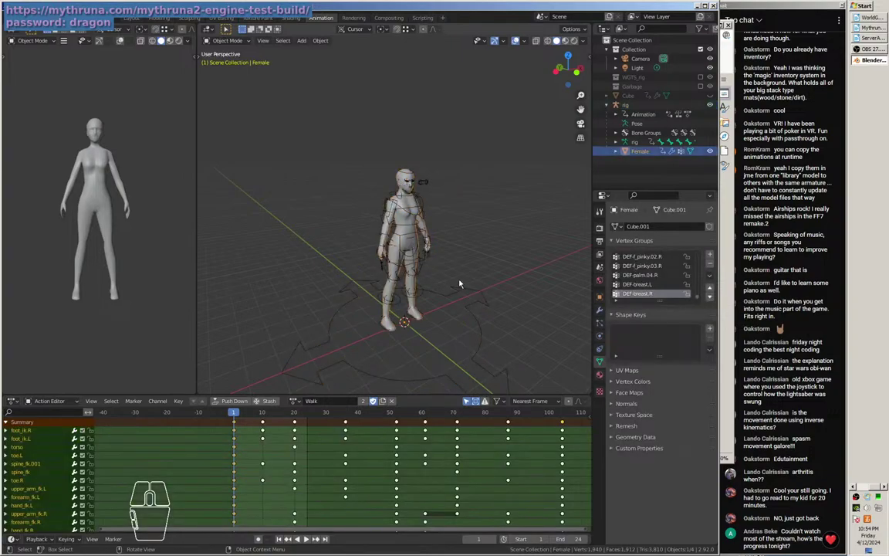
Save the character's blend file.
left_click(25, 29)
left_click(43, 79)
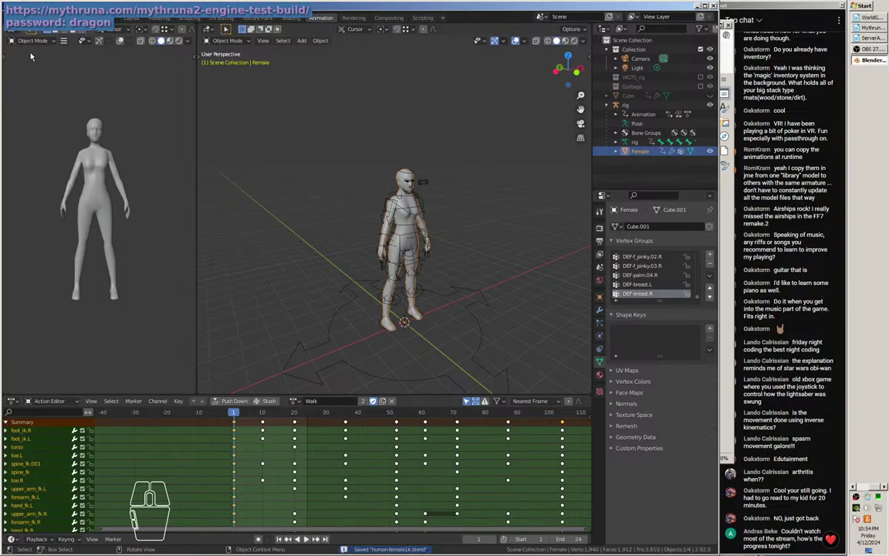
Export the character as separate glTF 2.0 files, overwriting human-female1k.gltf in the human female folder.
left_click(19, 29)
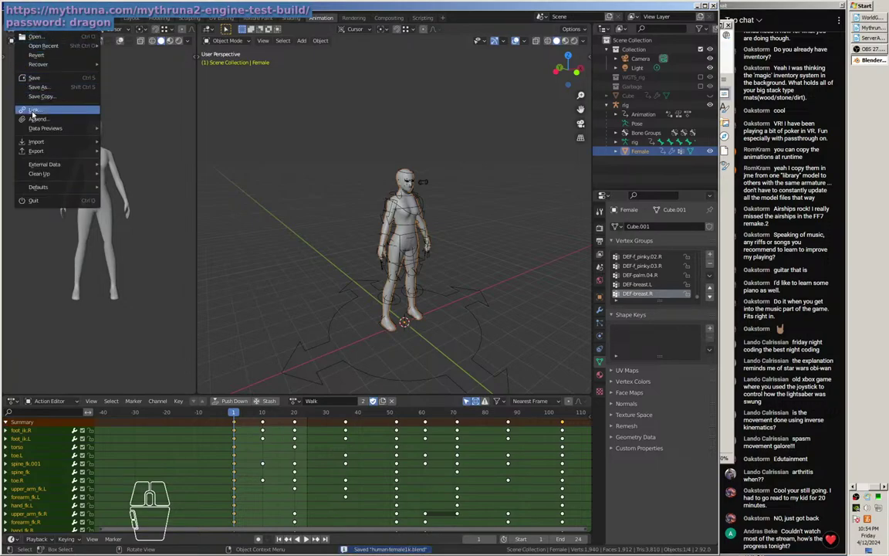
mouse_move(47, 151)
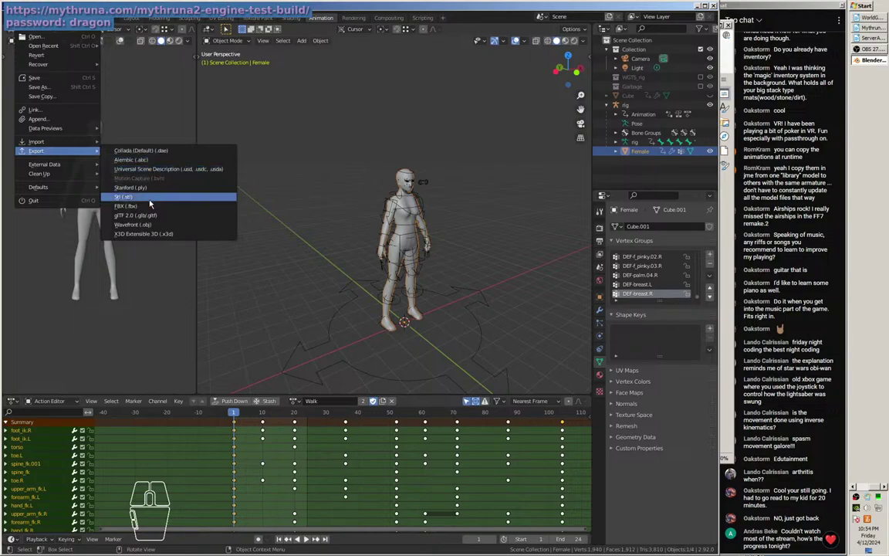
left_click(143, 215)
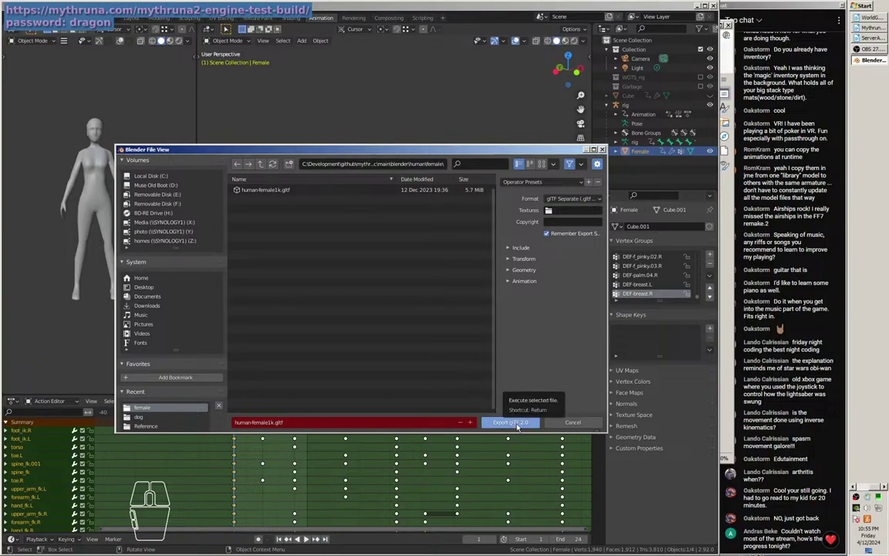
left_click(510, 422)
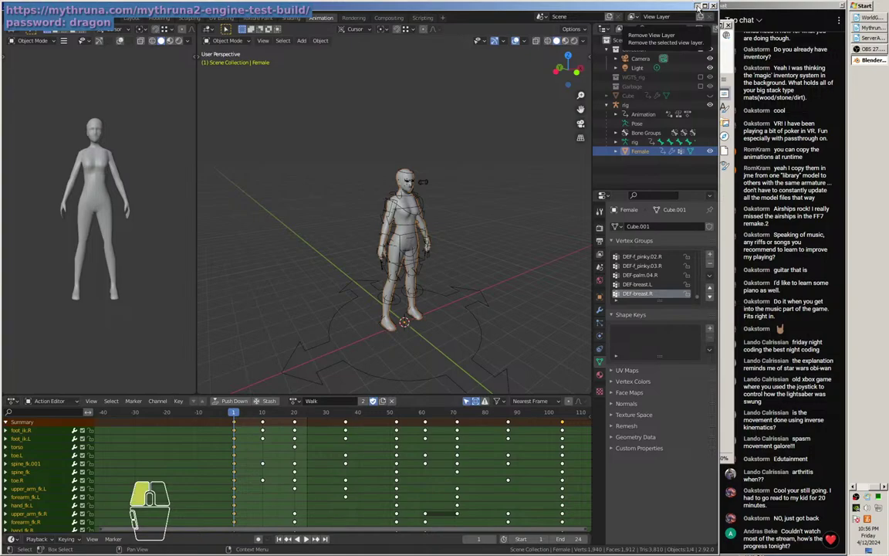
Switch to the text editor and compare the source model paths in butterfly.rig and human-remale2.rig.
left_click(698, 6)
left_click(434, 171)
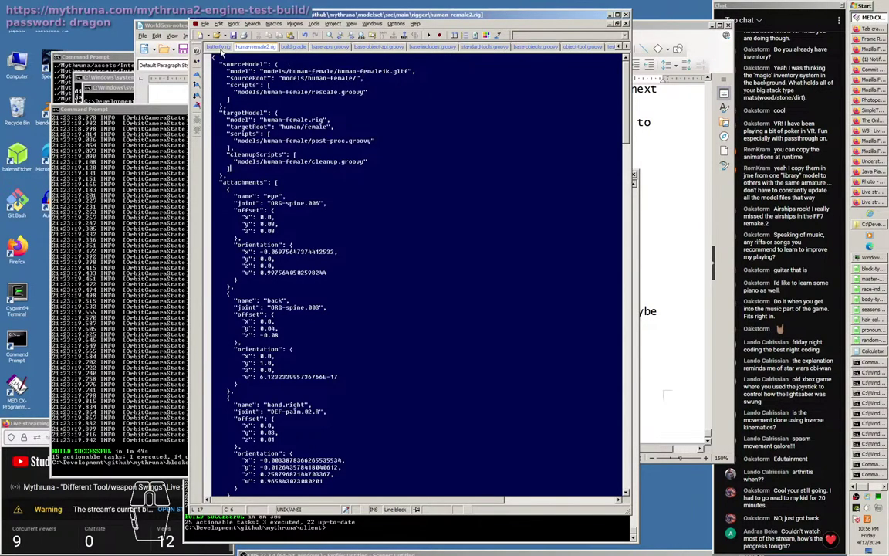
left_click(219, 47)
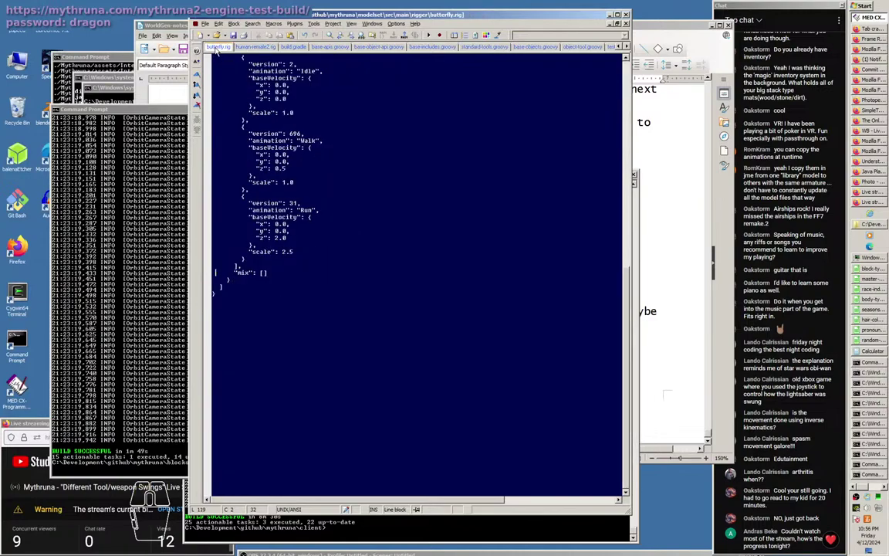
scroll(287, 168, "up", 15)
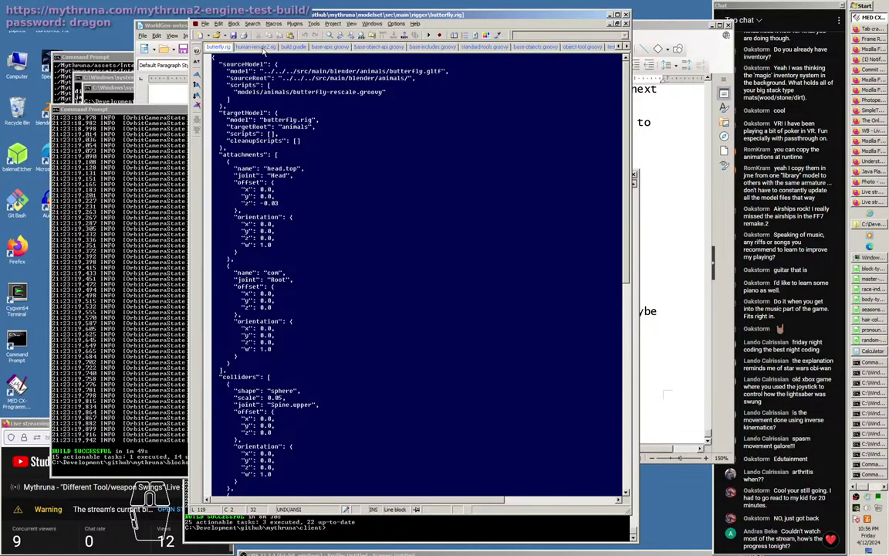
left_click(256, 47)
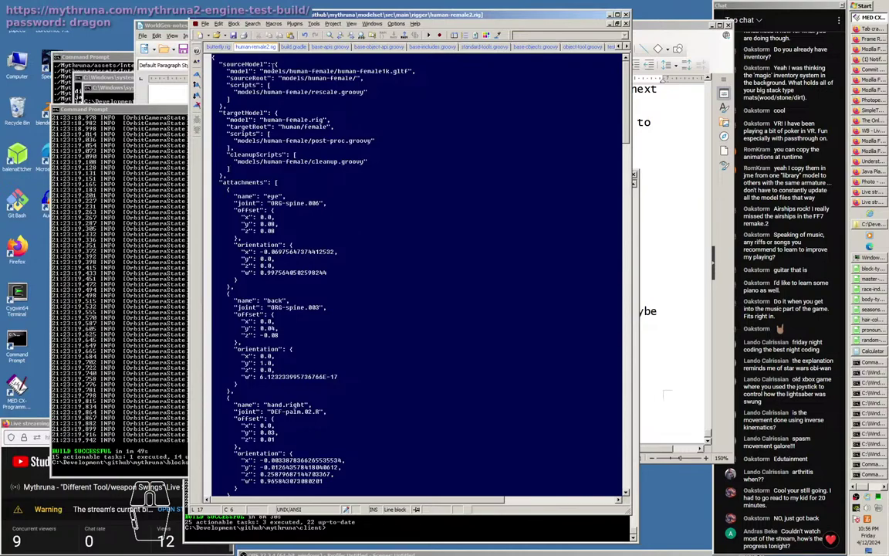
In the command prompt, go to ..\modelset, list src\main\blender\human\female and check the exported human-female1k.gltf.
left_click(159, 367)
type("cd ..\\modelset")
key("Return")
type("dir src\\main\\")
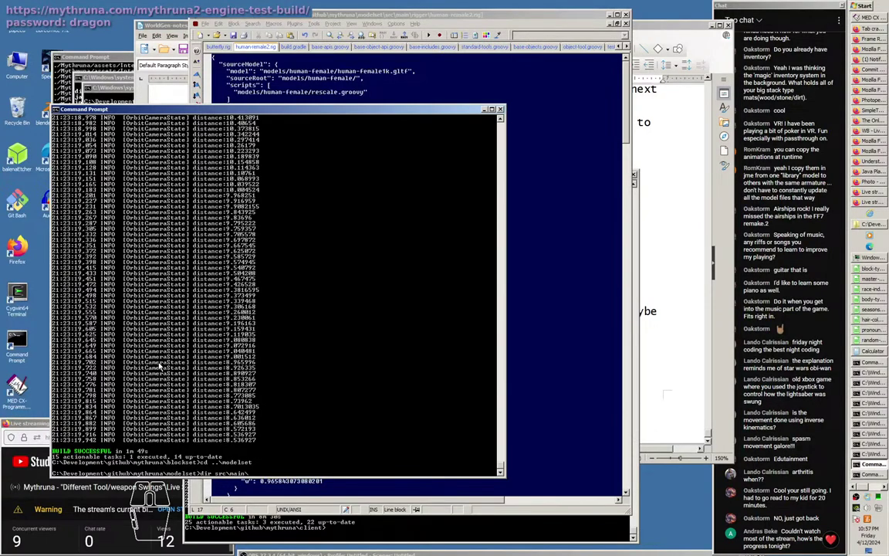
type("blender\\human\\female")
key("Return")
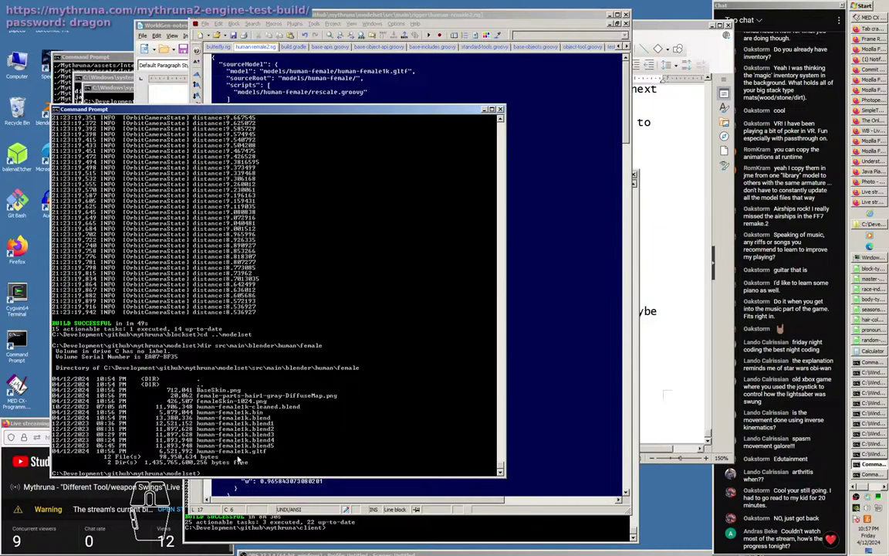
right_click(237, 455)
left_click(248, 461)
left_click_drag(195, 452, 266, 452)
left_click(313, 453)
key("Escape")
Set the source model path in human-remale2.rig to ../../../src/main/blender/human/female/human-female1k.gltf, following the path pattern used in butterfly.rig.
left_click(377, 92)
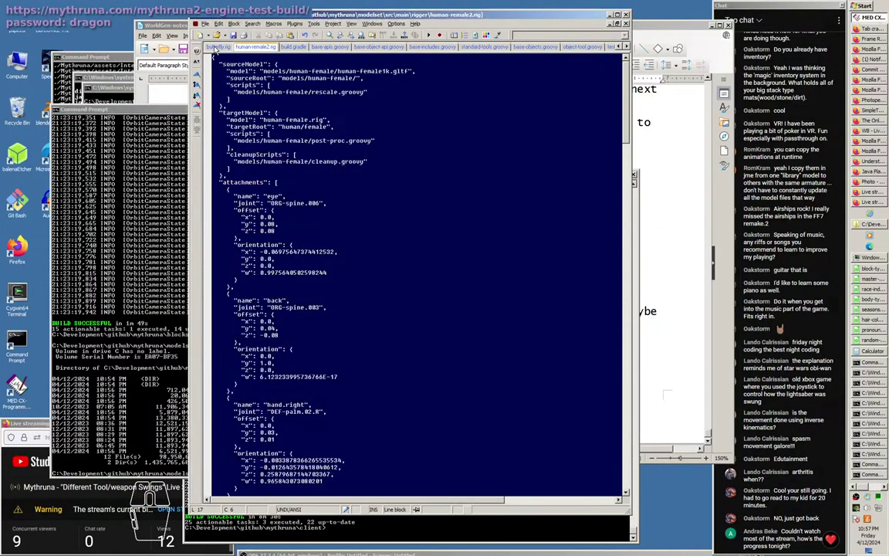
left_click(216, 49)
left_click_drag(264, 71, 362, 71)
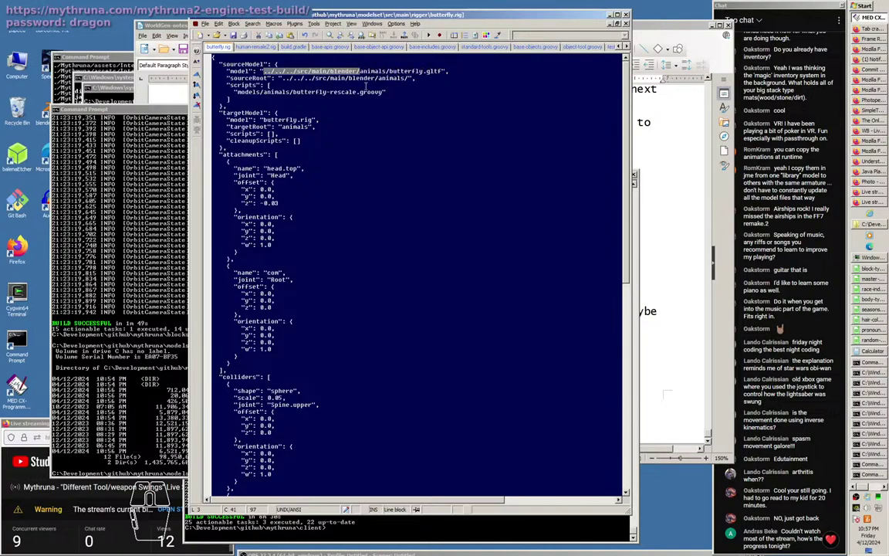
key("ctrl+Tab")
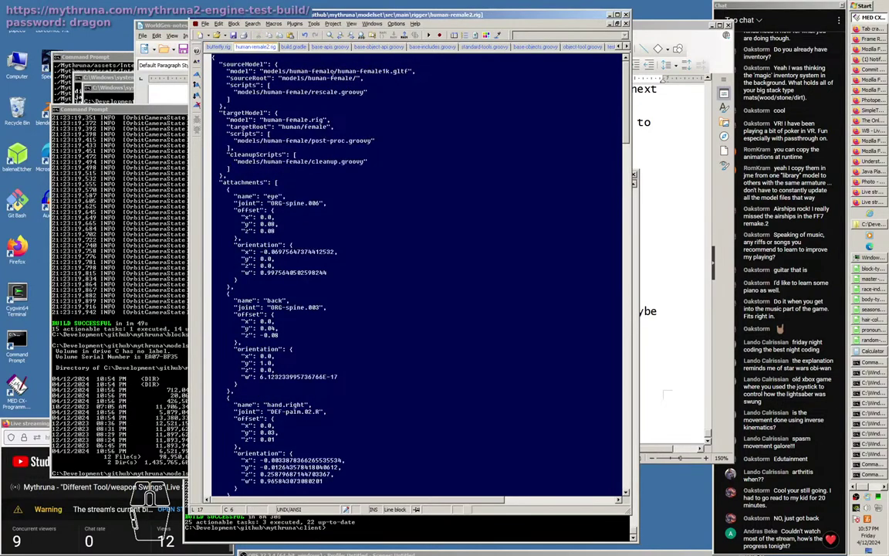
left_click_drag(333, 70, 230, 70)
type("model\": \"../../../src/main/blender/")
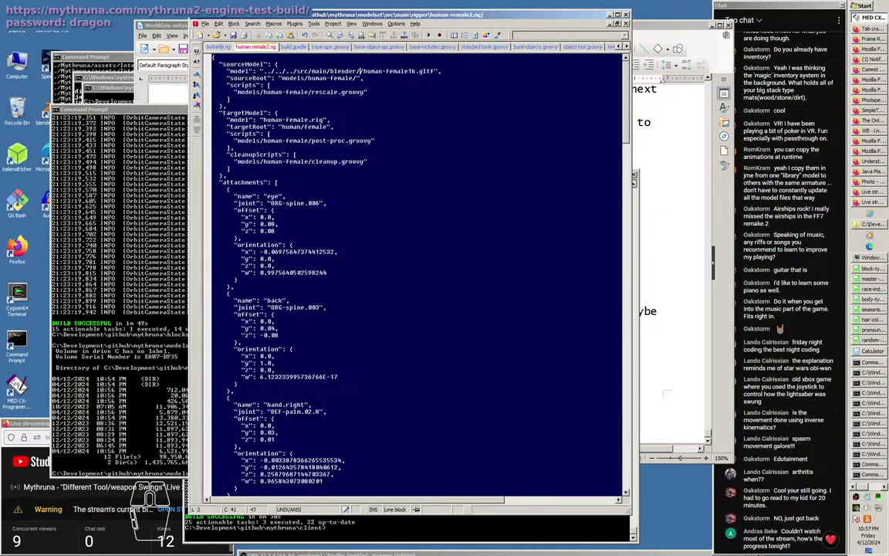
type("/human/Female")
left_click(359, 71)
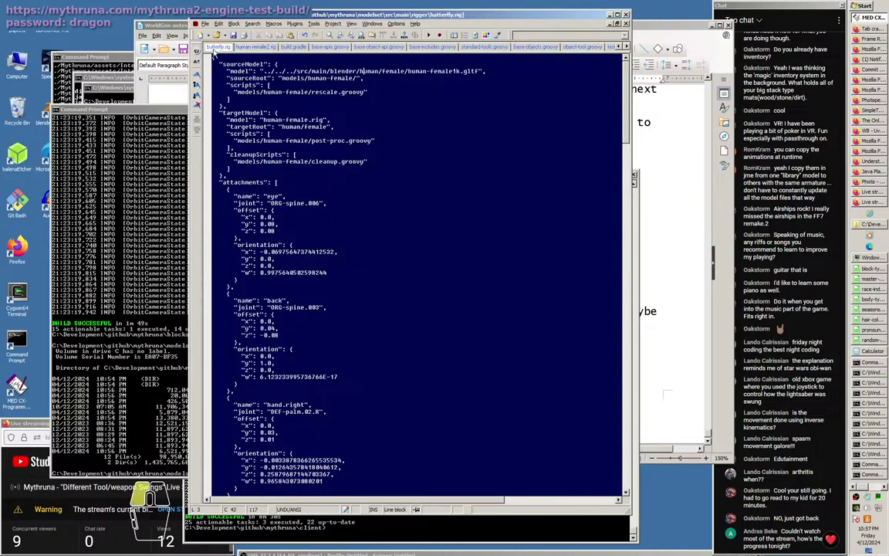
Copy the folder part of the model path into sourceRoot in human-remale2.rig, giving ../../../src/main/blender/human/female/.
left_click(218, 47)
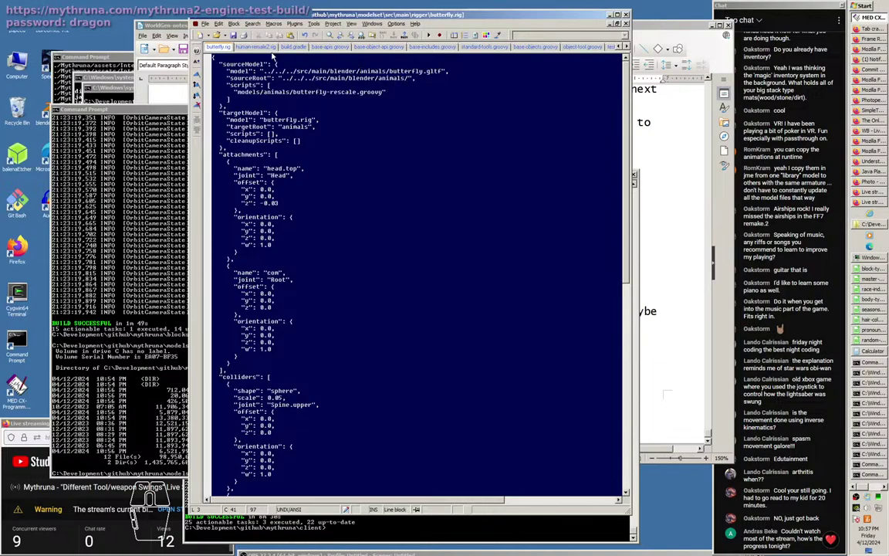
left_click(239, 48)
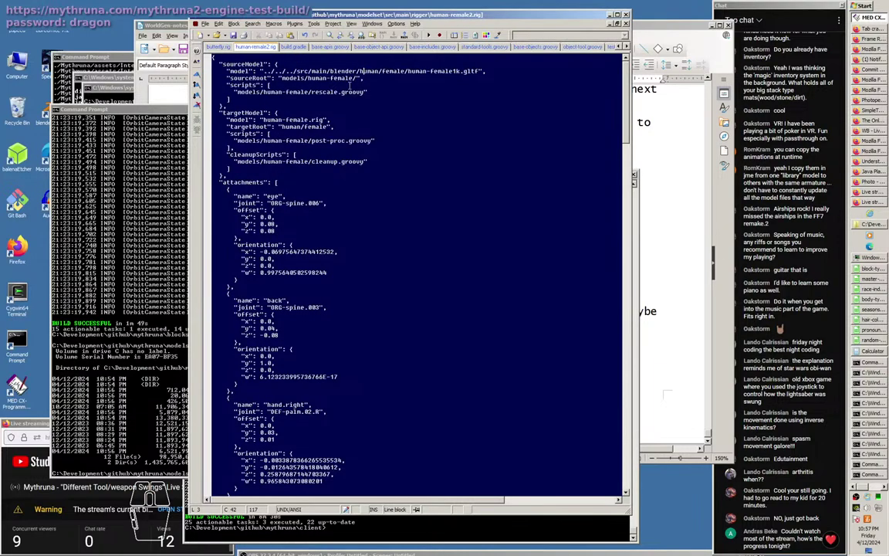
key("ctrl+Right")
key("ctrl+Right")
key("ctrl+shift+Left")
key("ctrl+shift+Left")
key("ctrl+shift+Left")
key("ctrl+shift+Left")
key("ctrl+shift+Left")
key("ctrl+shift+Left")
key("ctrl+shift+Left")
key("shift+Left")
key("shift+Left")
key("shift+Left")
key("shift+Left")
key("shift+Left")
key("ctrl+c")
key("Down")
key("End")
key("Left")
key("ctrl+shift+Left")
key("ctrl+shift+Left")
key("ctrl+shift+Left")
key("ctrl+shift+Left")
key("ctrl+shift+Left")
key("ctrl+shift+Left")
key("ctrl+v")
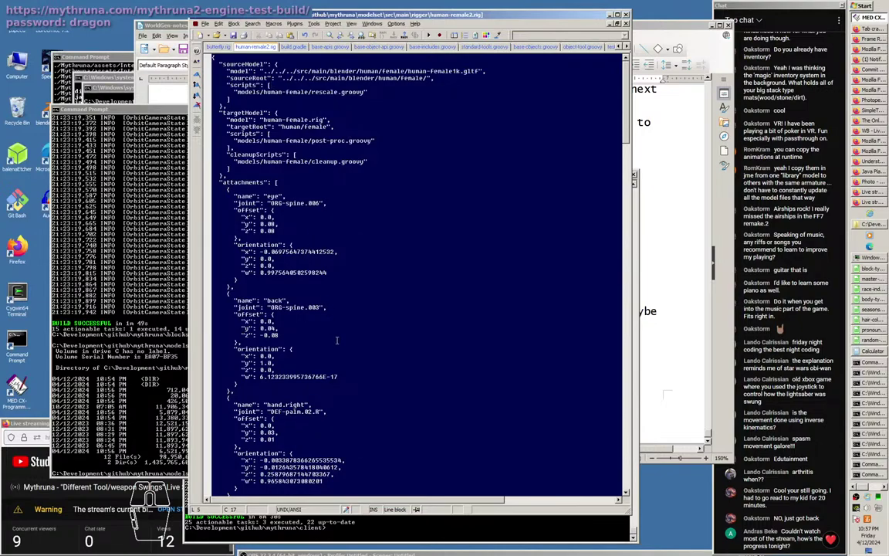
List the contents of src\main\rigger\models\human-female in the command prompt.
left_click(136, 437)
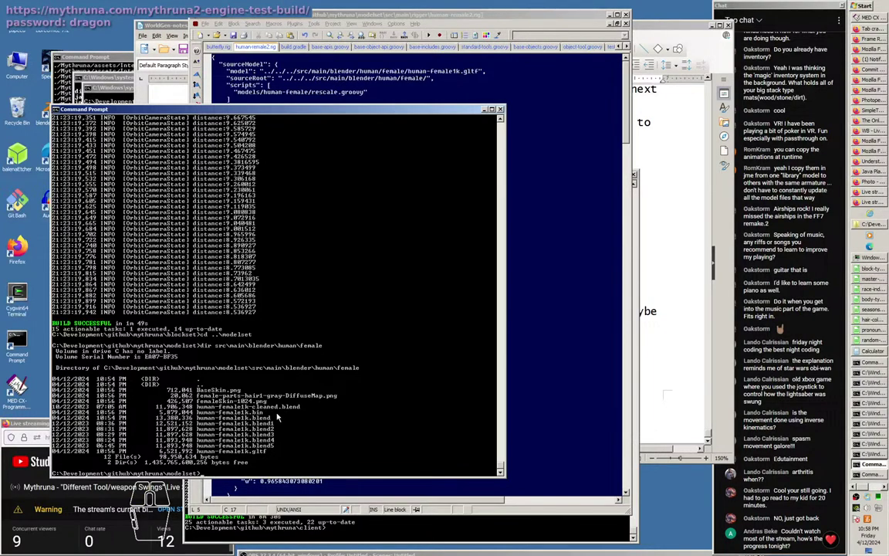
type("dir sr")
type("c\\main")
type("\\resources")
key("Tab")
type("\\")
key("Tab")
key("BackSpace")
key("BackSpace")
key("BackSpace")
key("BackSpace")
key("BackSpace")
key("BackSpace")
key("Tab")
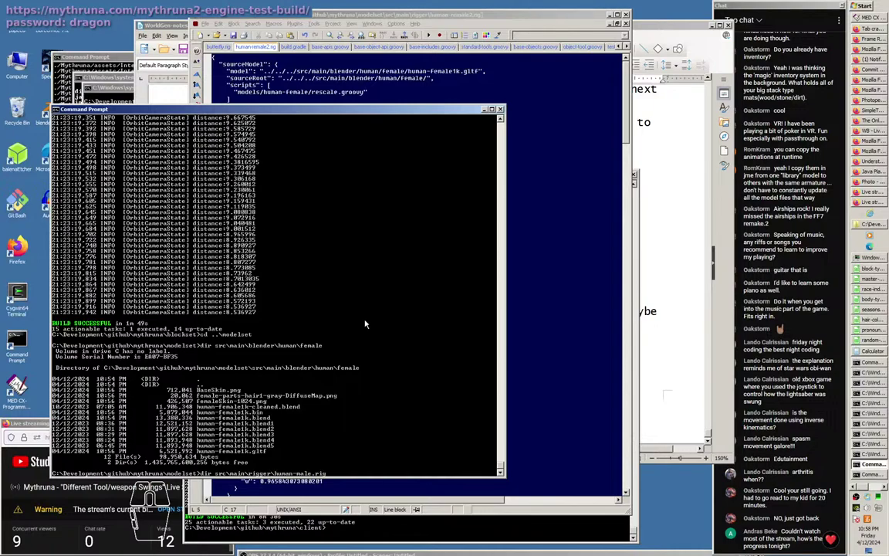
key("Tab")
key("Tab")
key("BackSpace")
key("BackSpace")
key("BackSpace")
key("BackSpace")
key("BackSpace")
key("BackSpace")
key("BackSpace")
key("BackSpace")
key("BackSpace")
key("BackSpace")
key("BackSpace")
key("BackSpace")
key("BackSpace")
key("BackSpace")
key("BackSpace")
key("BackSpace")
key("BackSpace")
type("models\\")
key("Tab")
key("Return")
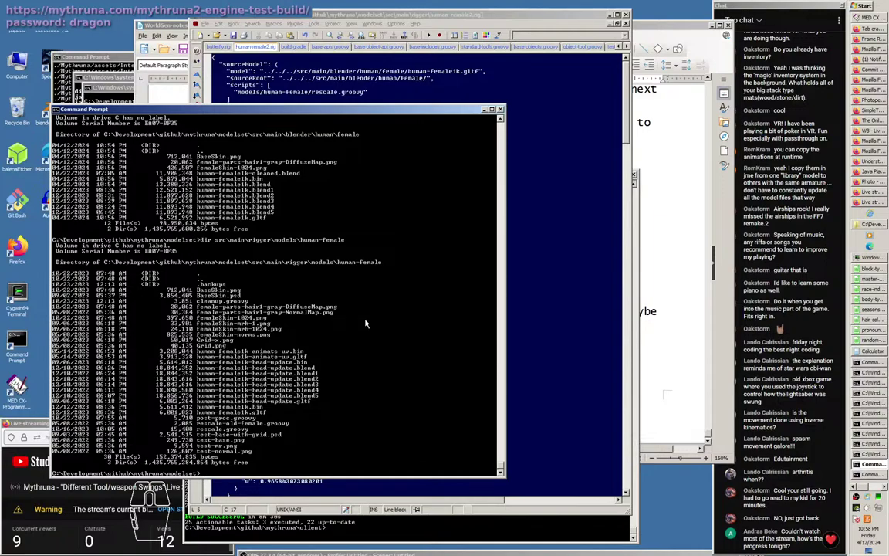
Restore the model path models/human-female/human-female1k.gltf and sourceRoot models/human-female/ in human-remale2.rig and save the file.
left_click(534, 179)
left_click_drag(428, 79, 407, 70)
type("models/human-female/")
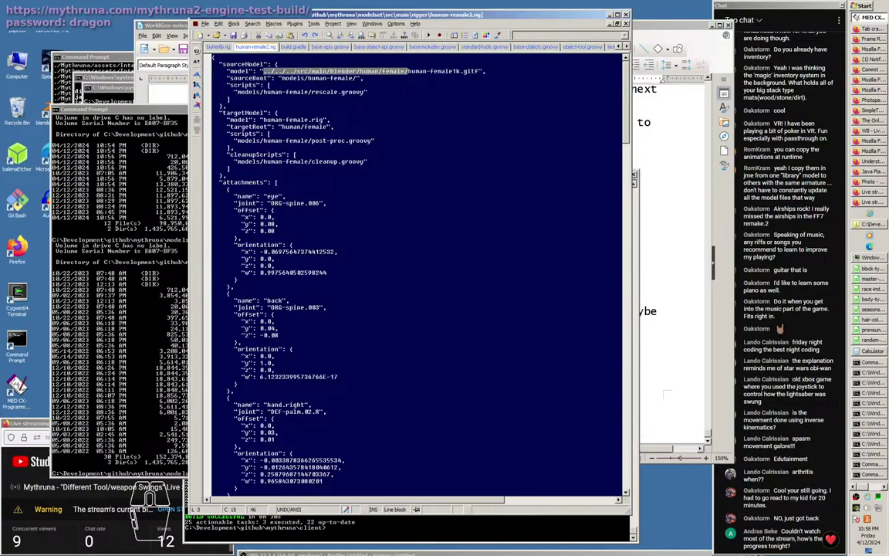
left_click(388, 70)
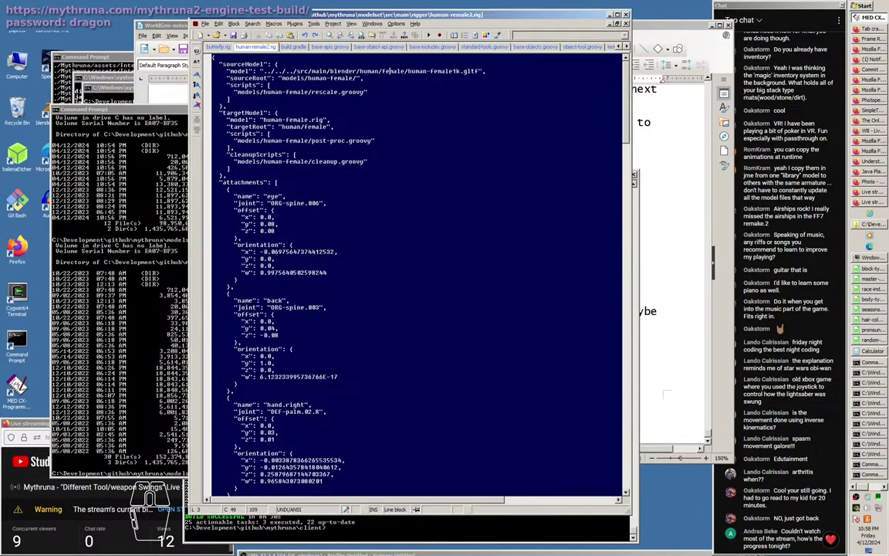
key("Left")
key("Left")
key("Left")
key("Left")
key("Left")
key("Left")
key("Delete")
key("Delete")
key("Delete")
key("Delete")
key("Delete")
key("Delete")
key("Delete")
key("Delete")
key("Delete")
key("Delete")
key("Delete")
key("Delete")
key("Up")
left_click_drag(359, 68, 264, 70)
key("ctrl+v")
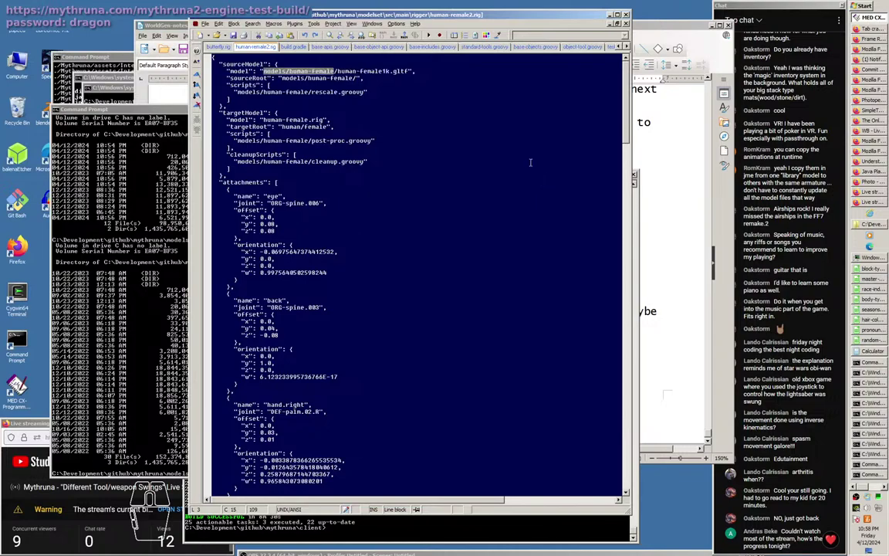
left_click(478, 98)
key("ctrl+s")
left_click(414, 310)
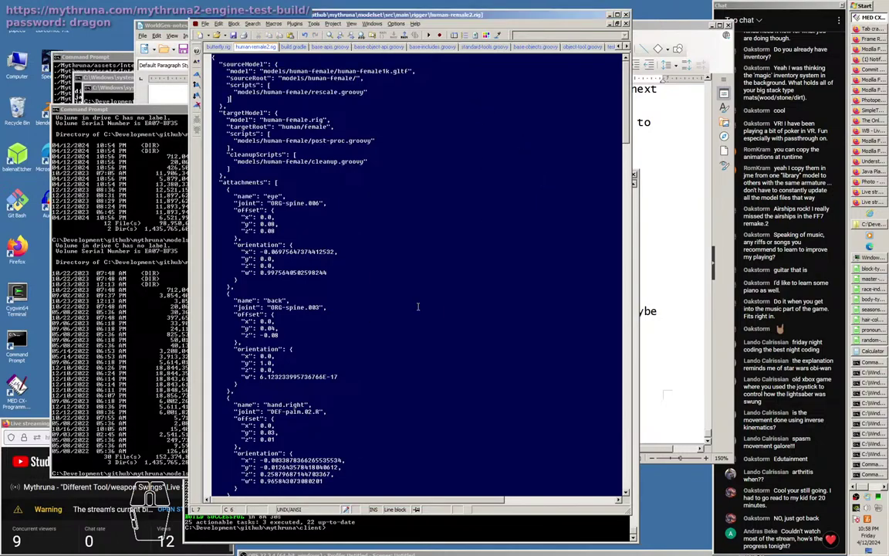
Copy src\main\blender\human\female\human-female1k.gltf into src\main\rigger\models\human-female from the command prompt, agreeing to overwrite the existing file.
left_click(162, 290)
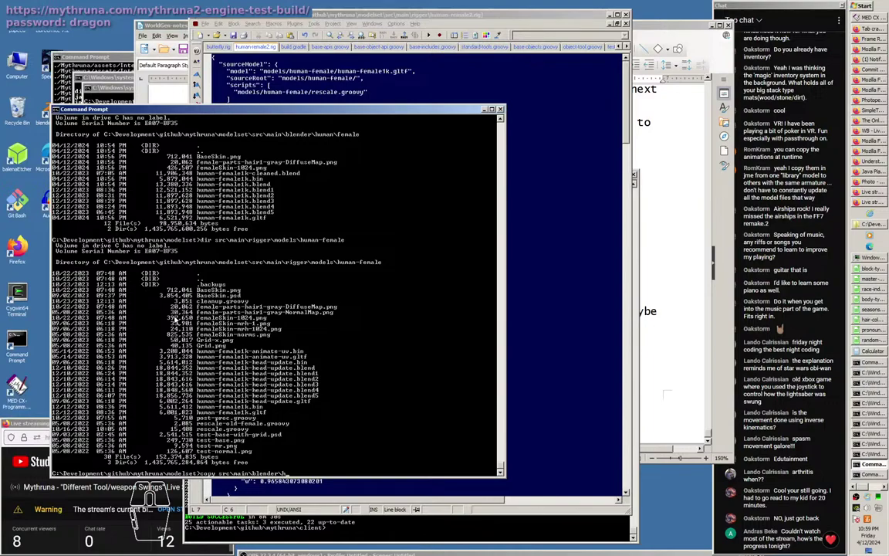
key("Tab")
key("Tab")
key("Tab")
key("Tab")
key("Tab")
key("shift+Tab")
key("shift+Tab")
key("shift+Tab")
key("shift+Tab")
key("shift+Tab")
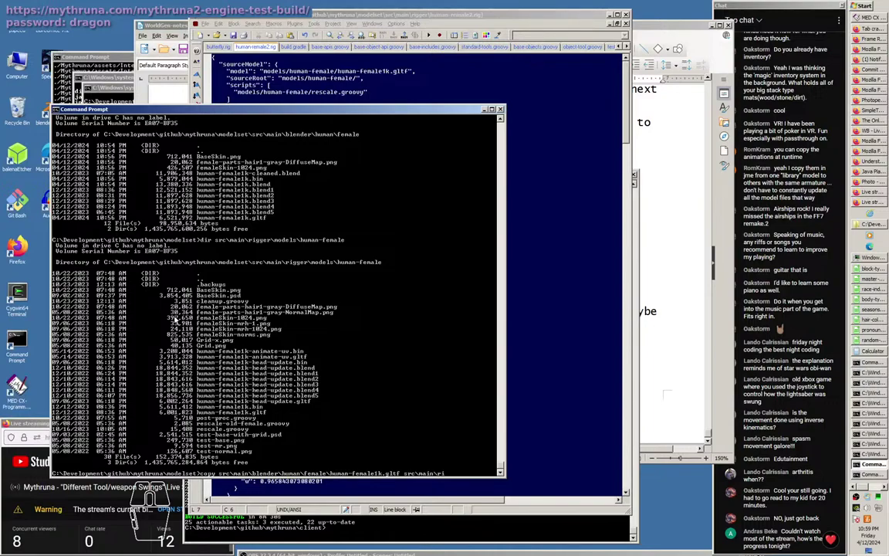
key("Tab")
key("Tab")
key("Tab")
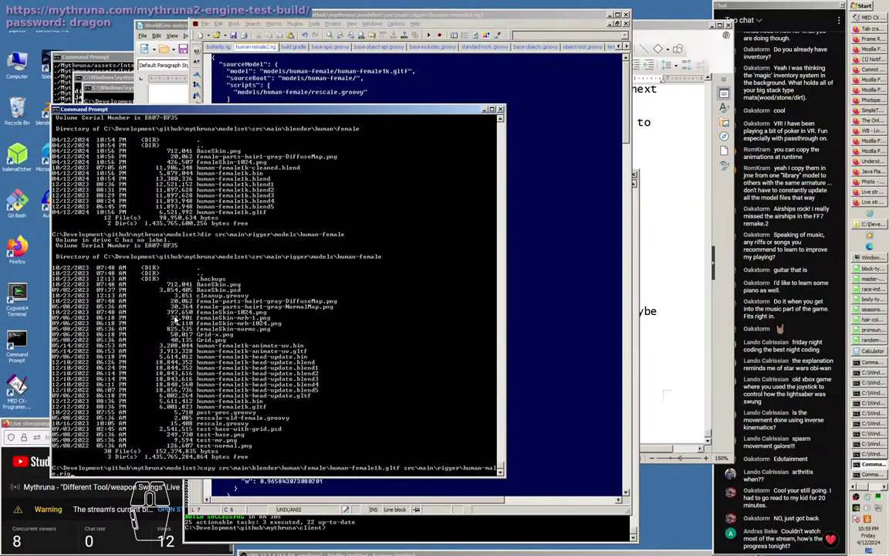
key("Tab")
key("BackSpace")
type("m")
key("Tab")
type("human-female")
key("Return")
type("yes")
key("Return")
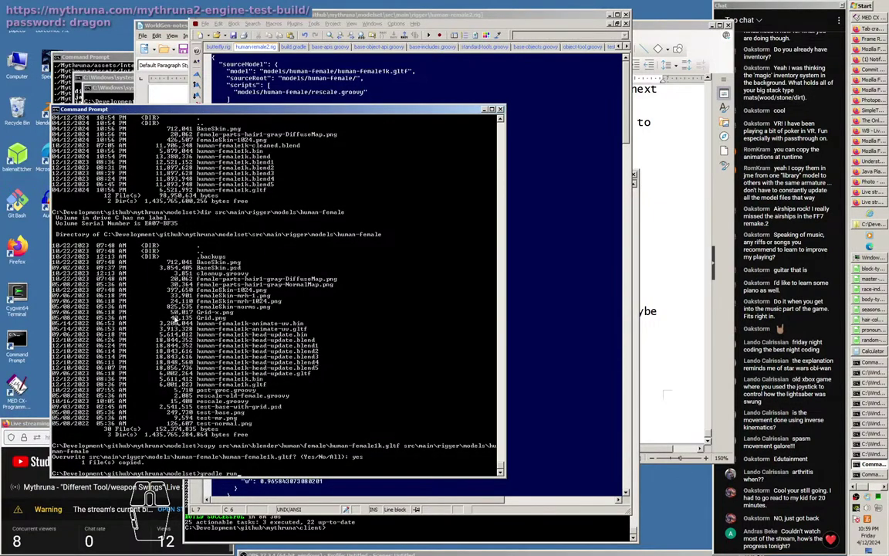
Launch the Rigger tool with gradle runRigger and move its window higher on the desktop.
type("gradle runRigger")
key("Return")
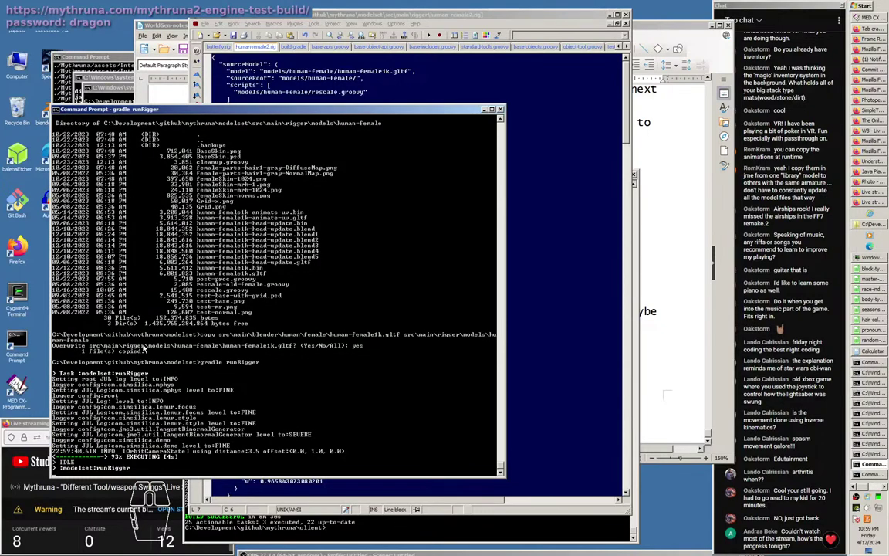
left_click(388, 417)
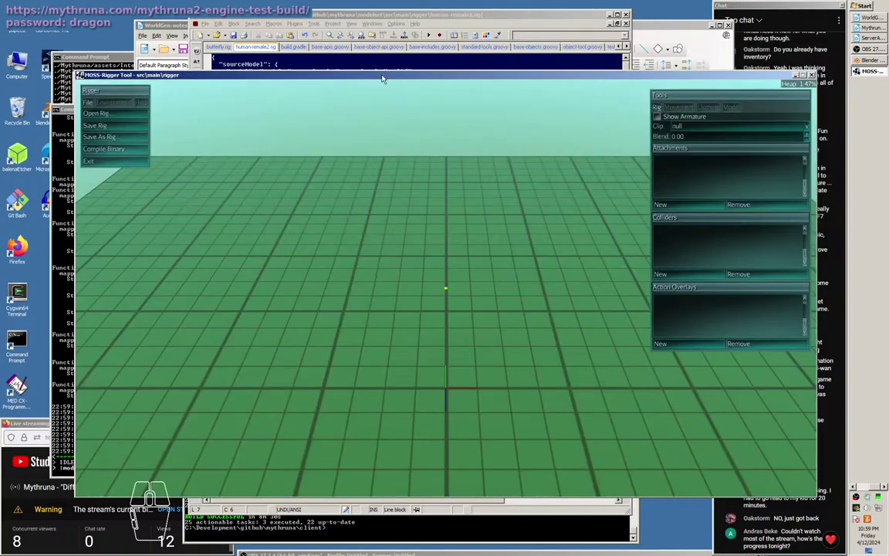
left_click_drag(381, 78, 370, 21)
Try to open the human-remale2 rig in the Rigger tool and check the console's error trace.
left_click(84, 56)
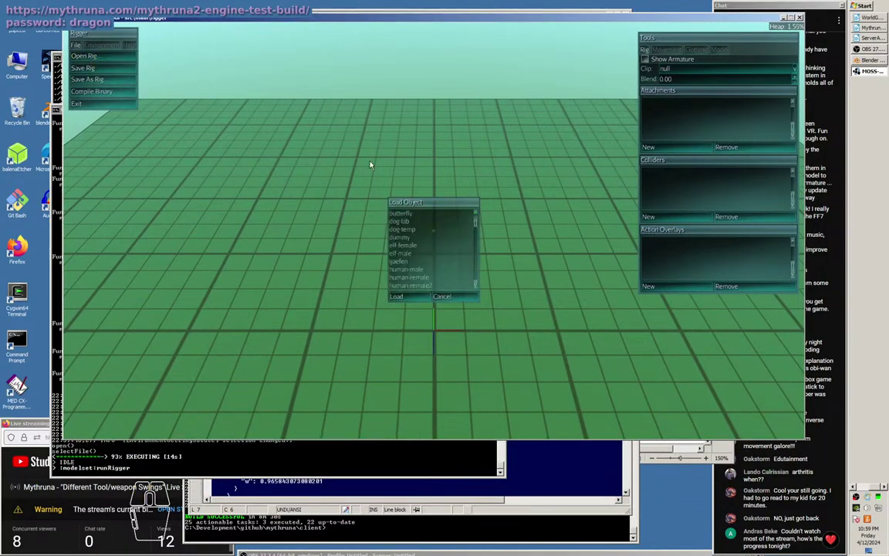
left_click(423, 286)
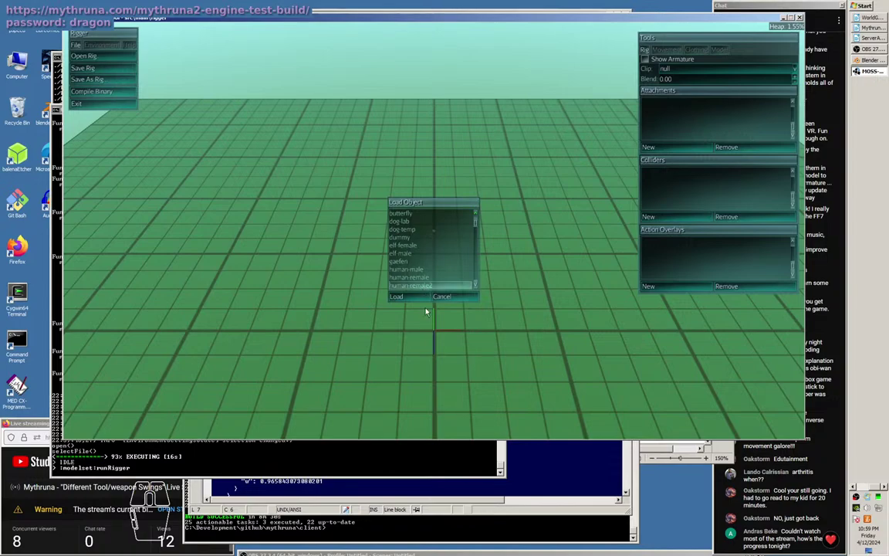
left_click(407, 298)
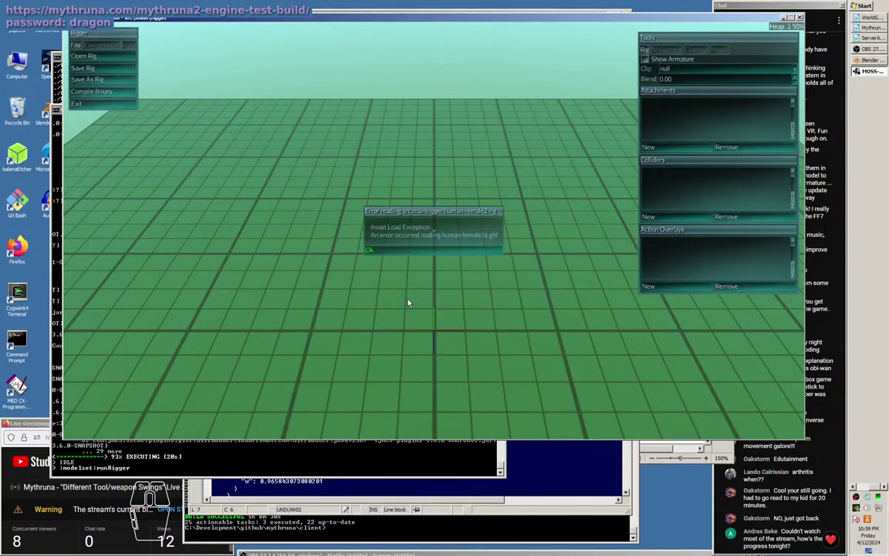
left_click(374, 253)
left_click(342, 453)
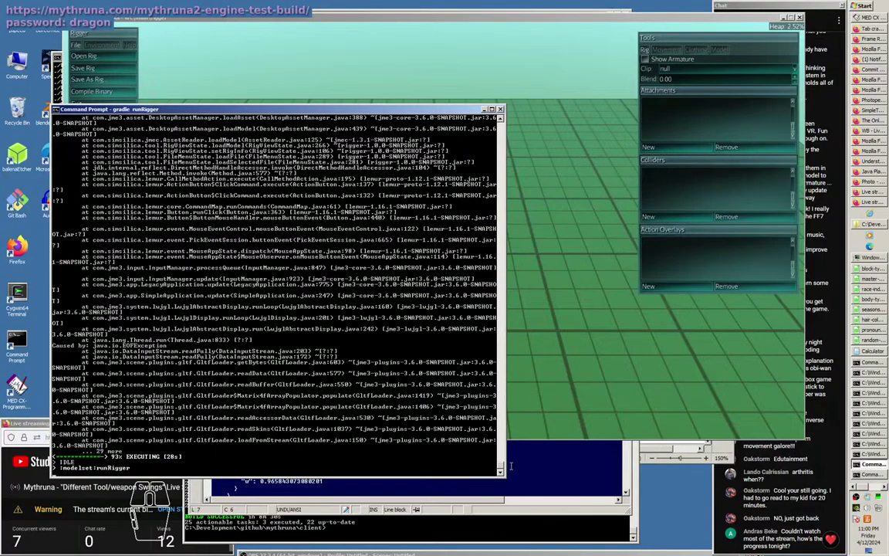
Review the console's error trace, stop the Rigger run and list the files in src\main\rigger\models\human-female.
scroll(499, 468, "up", 10)
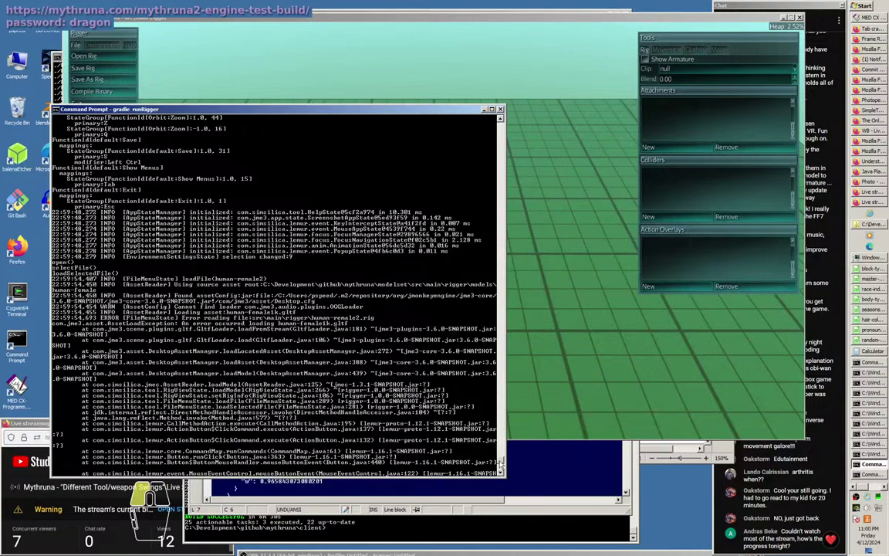
scroll(500, 463, "down", 10)
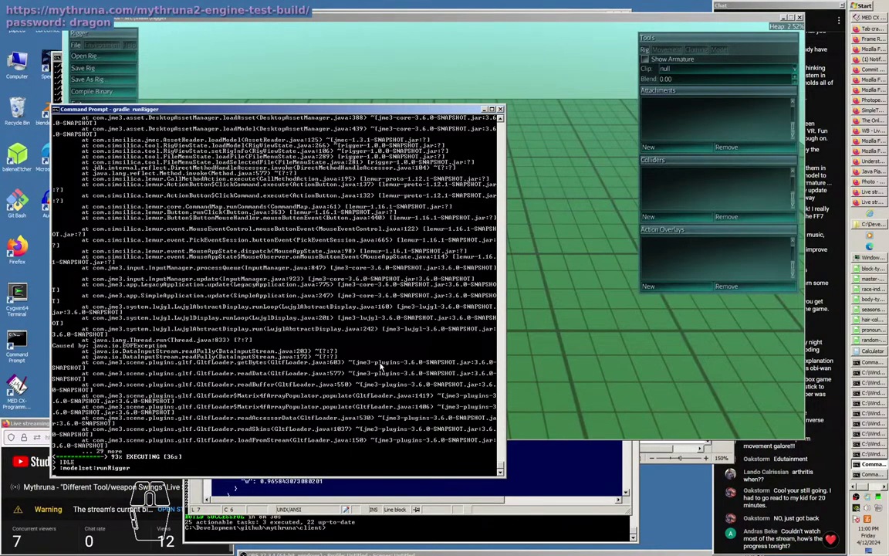
key("ctrl+c")
type("dir src\\main\\rigger\\models\\human-female")
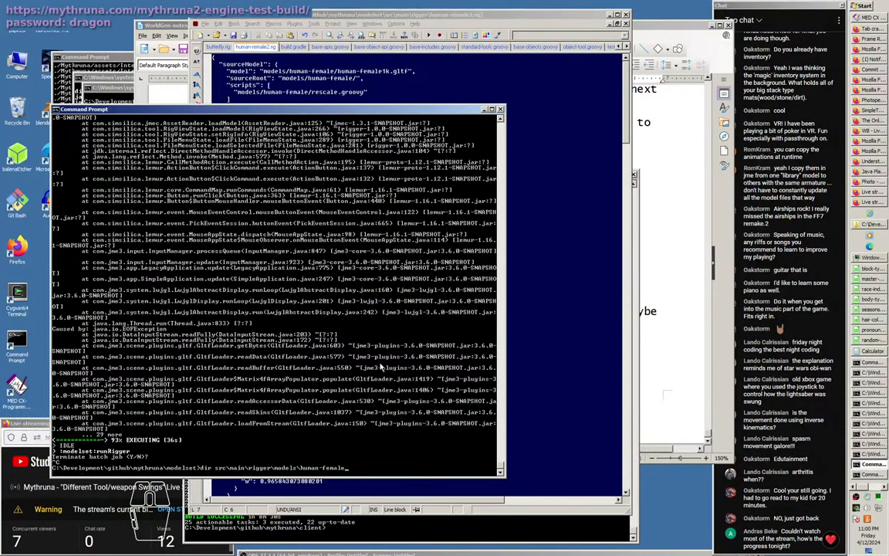
key("Return")
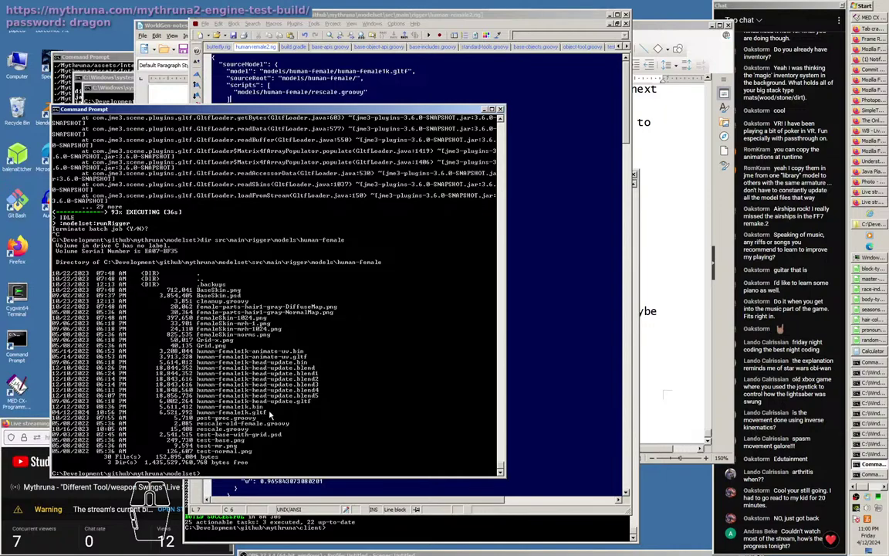
Copy src\main\blender\human\female\human-female1k.bin into src\main\rigger\models\human-female, agreeing to overwrite the existing file.
key("Up")
key("Return")
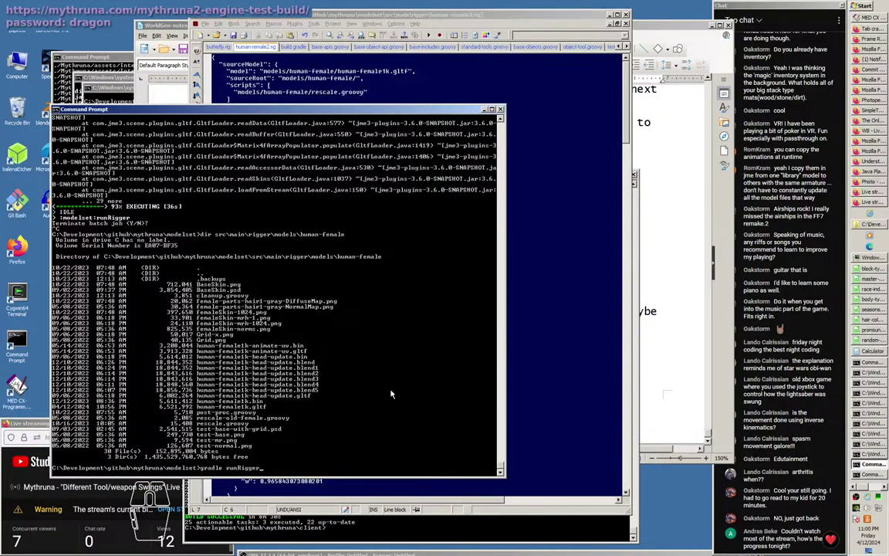
key("Up")
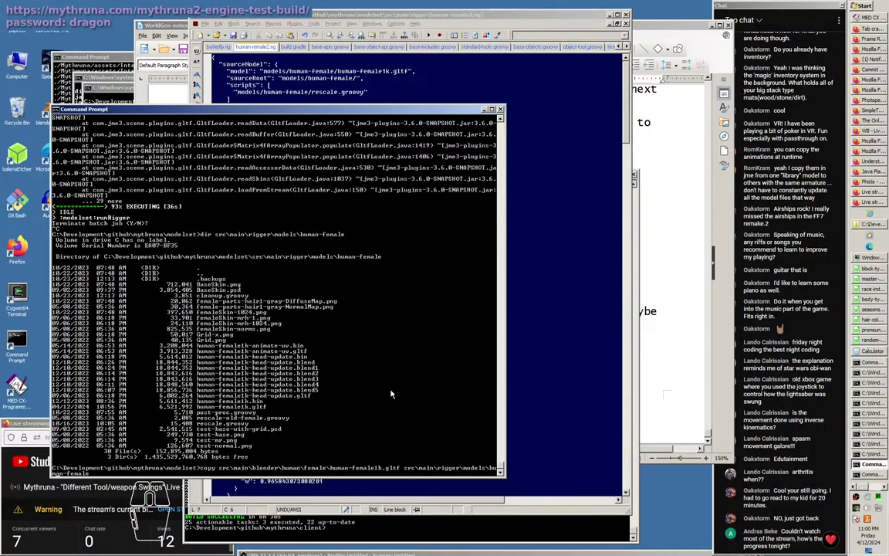
key("ctrl+Left")
key("Left")
key("BackSpace")
key("BackSpace")
key("BackSpace")
key("BackSpace")
type("bi")
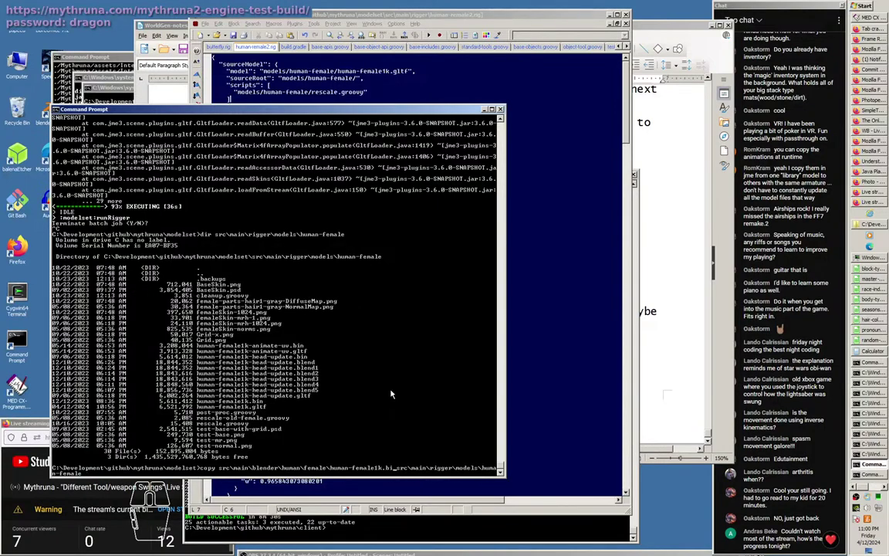
type("n")
key("Return")
key("Return")
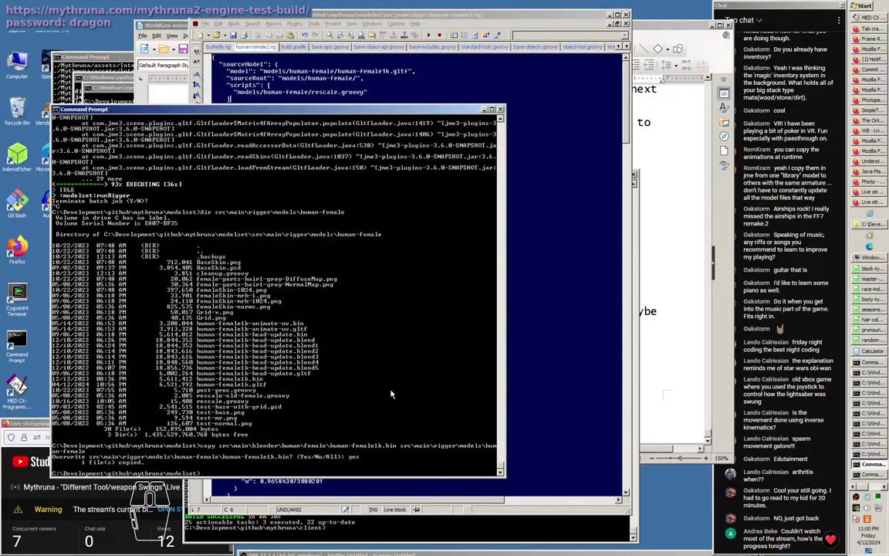
Relaunch the Rigger tool with gradle runRigger, accepting the 1600 x 900 display settings.
key("Up")
key("Up")
key("Up")
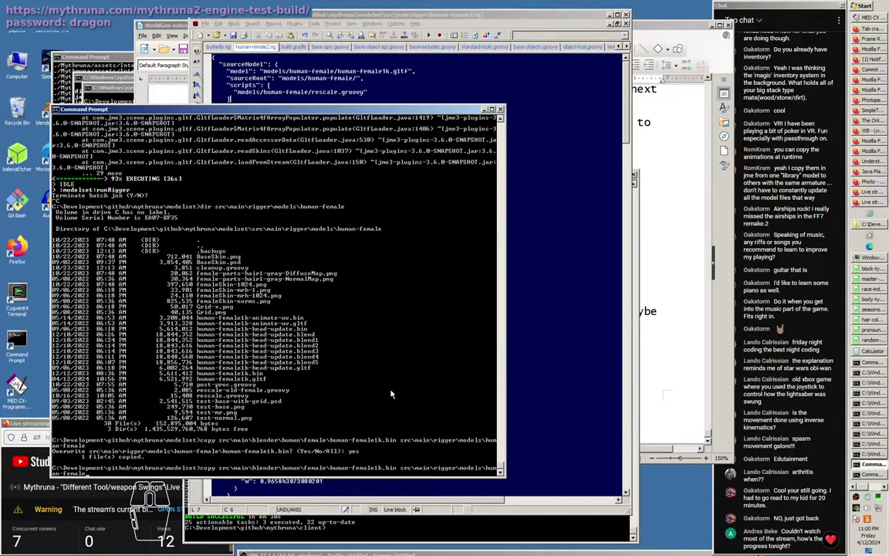
key("Return")
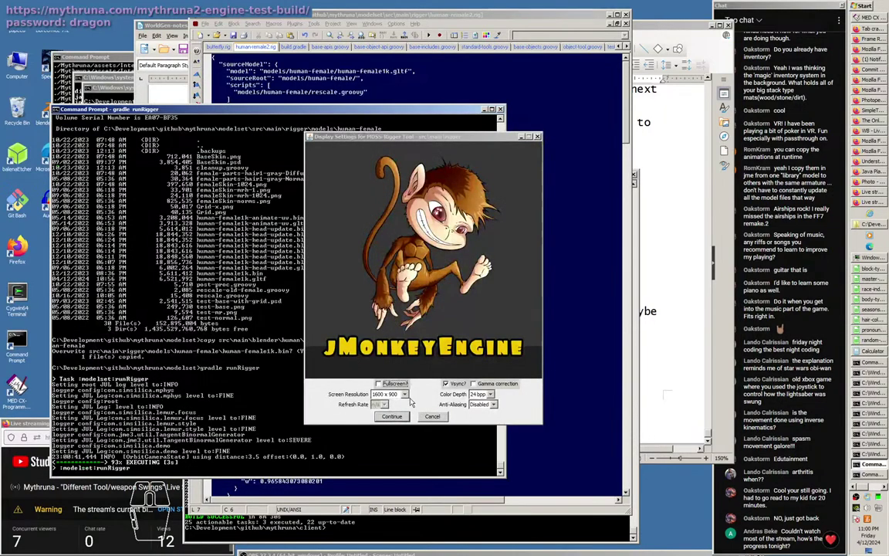
left_click(391, 417)
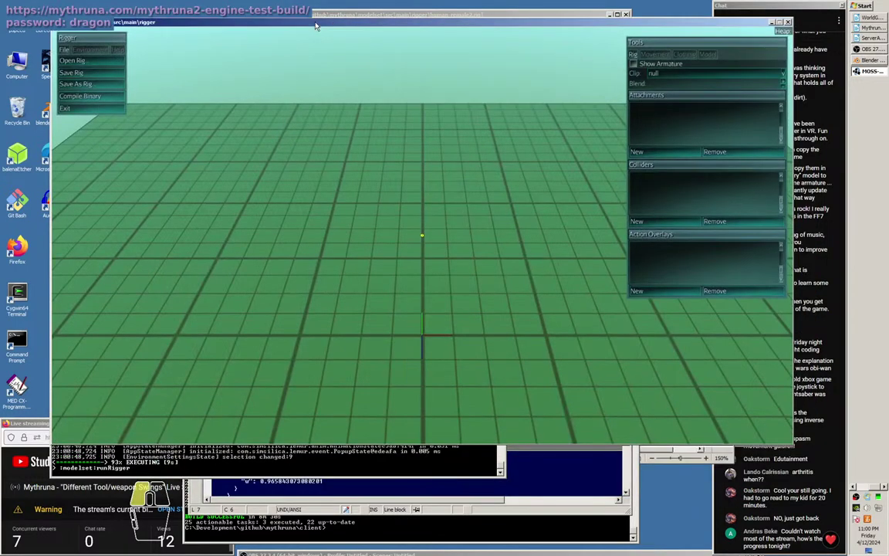
Load the human-remale2 rig into the Rigger tool.
left_click(90, 52)
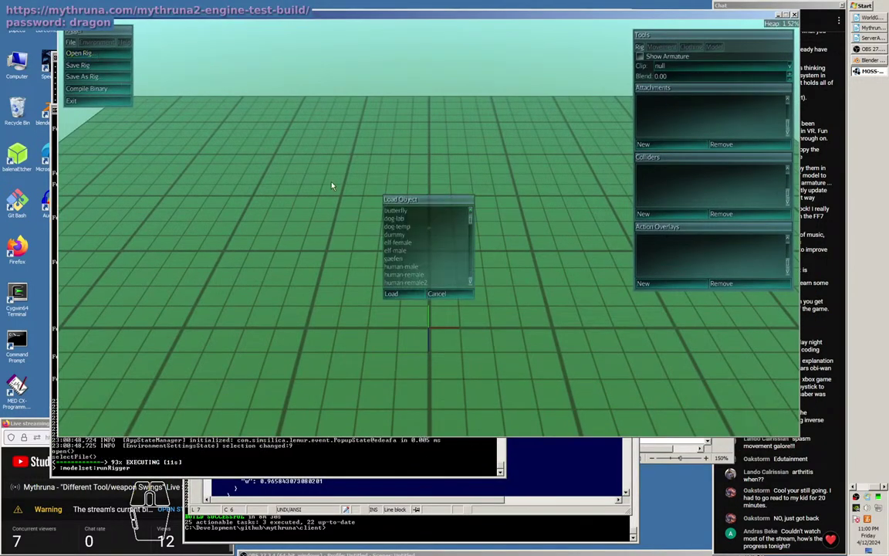
left_click(411, 283)
left_click(392, 295)
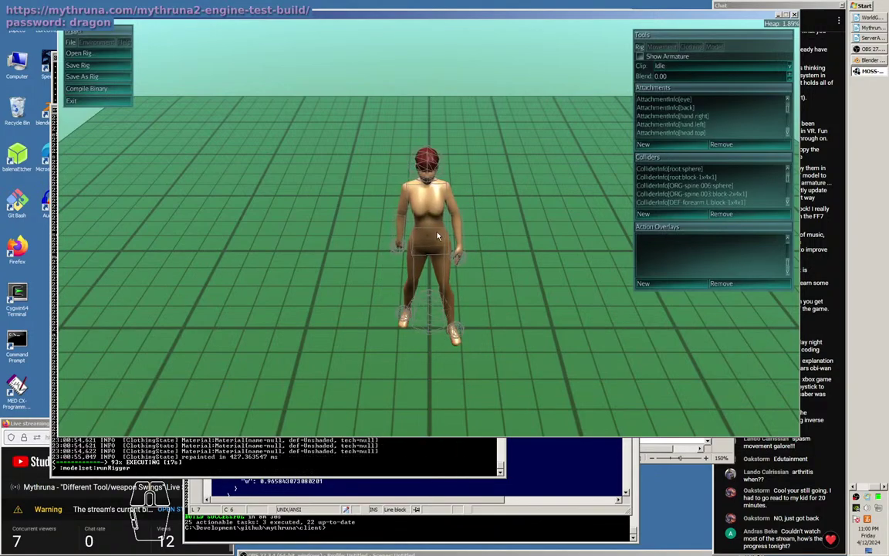
Examine the loaded female model in its Idle animation from the side and front, both close up and from a distance.
left_click_drag(437, 236, 521, 215)
left_click_drag(423, 259, 470, 258)
key("a")
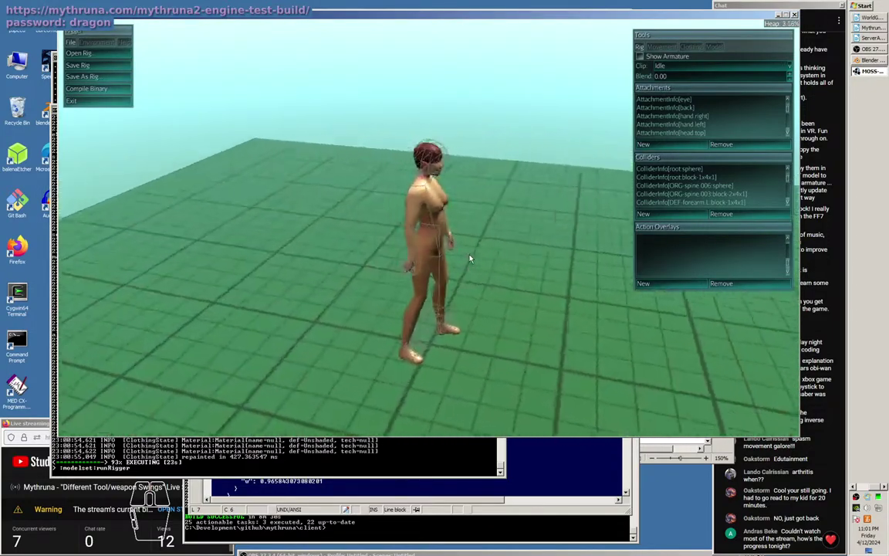
key("d")
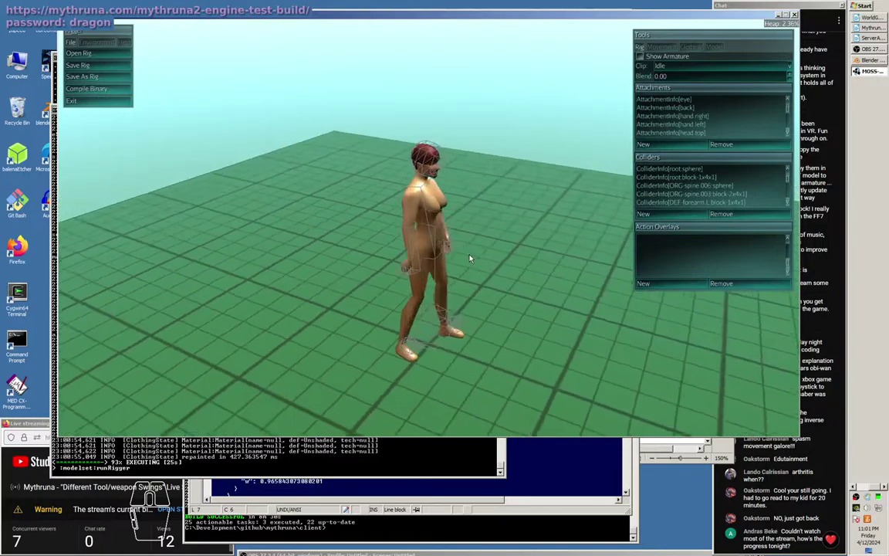
left_click_drag(469, 258, 471, 278)
scroll(403, 265, "up", 10)
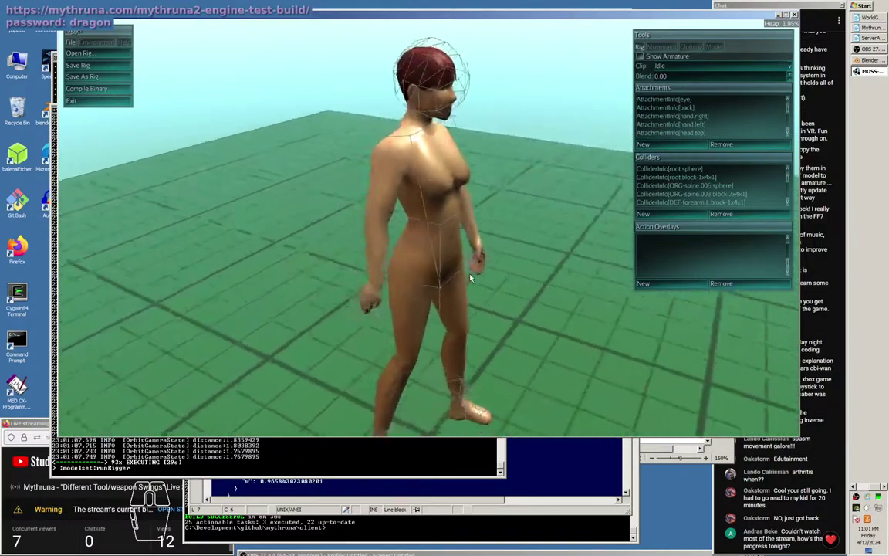
key("a")
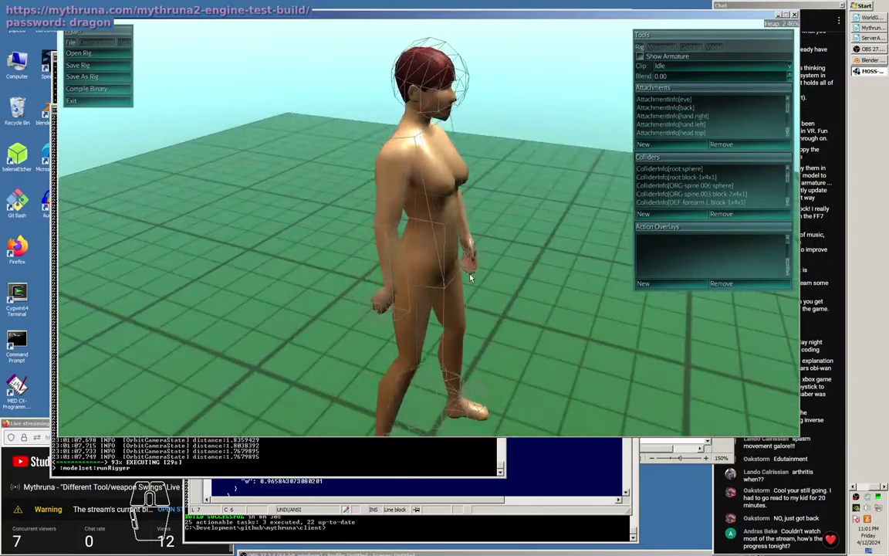
key("d")
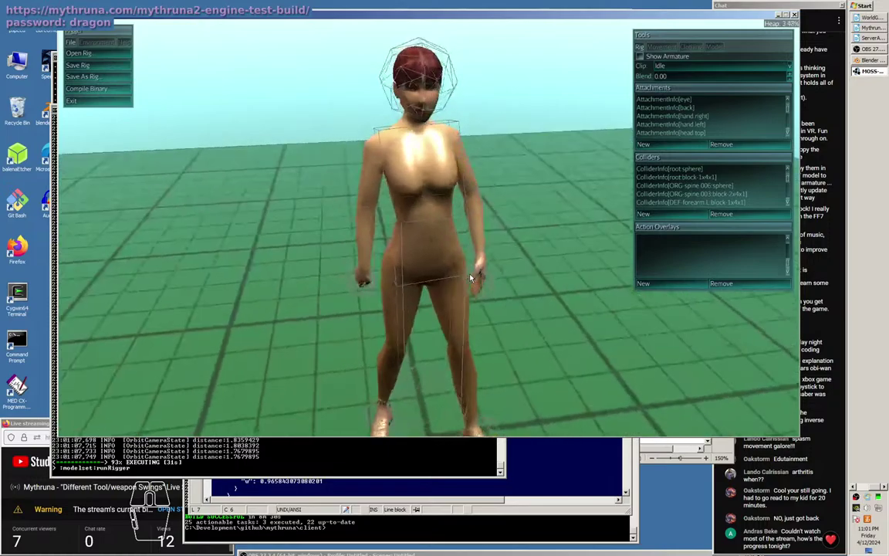
key("s")
scroll(471, 278, "down", 3)
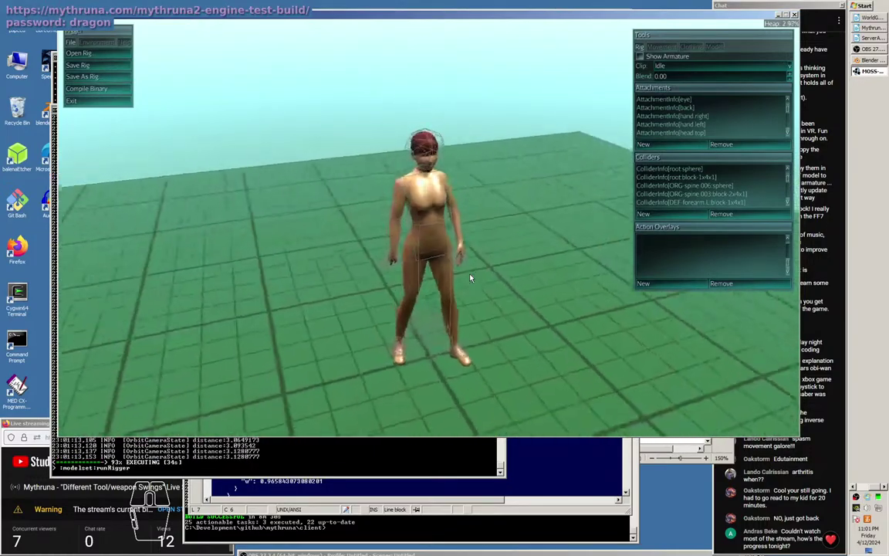
key("a")
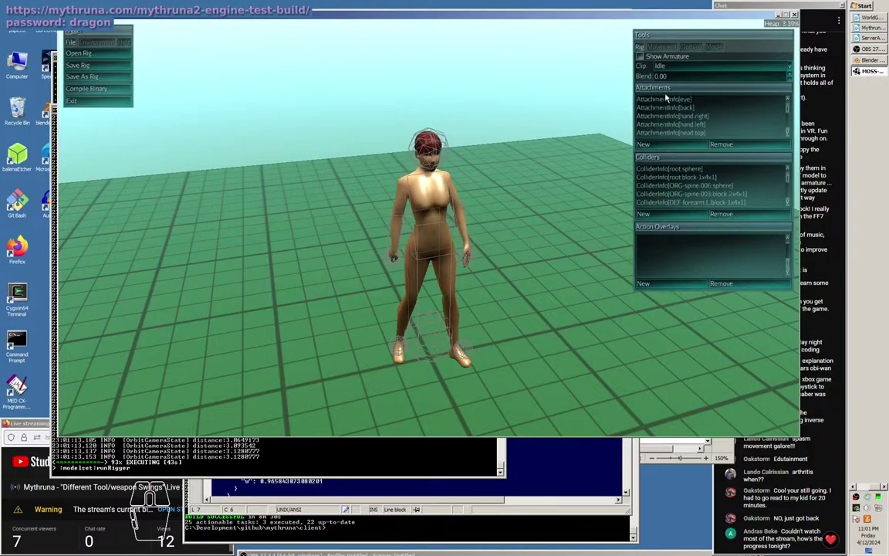
Preview the SwingDownRightShoulder clip with the hand.right attachment selected, and return the model to the Idle clip.
left_click(669, 67)
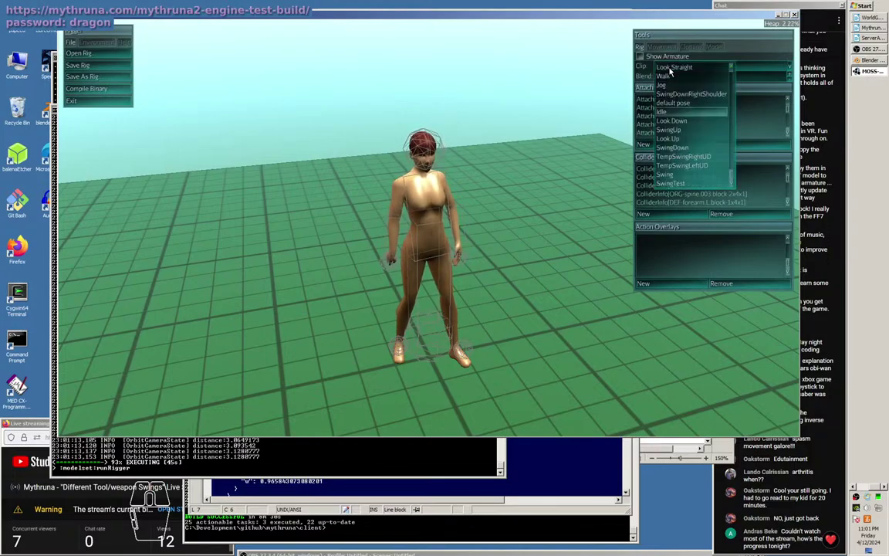
left_click(683, 95)
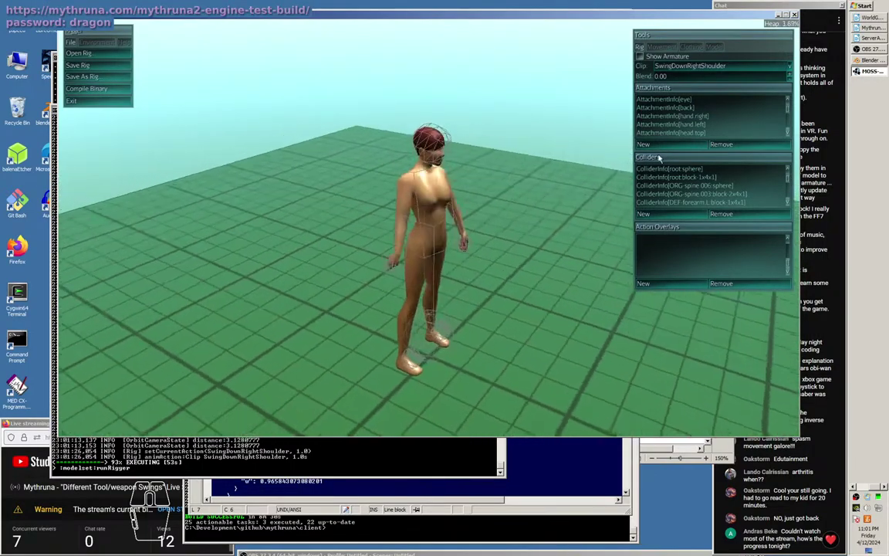
left_click(707, 116)
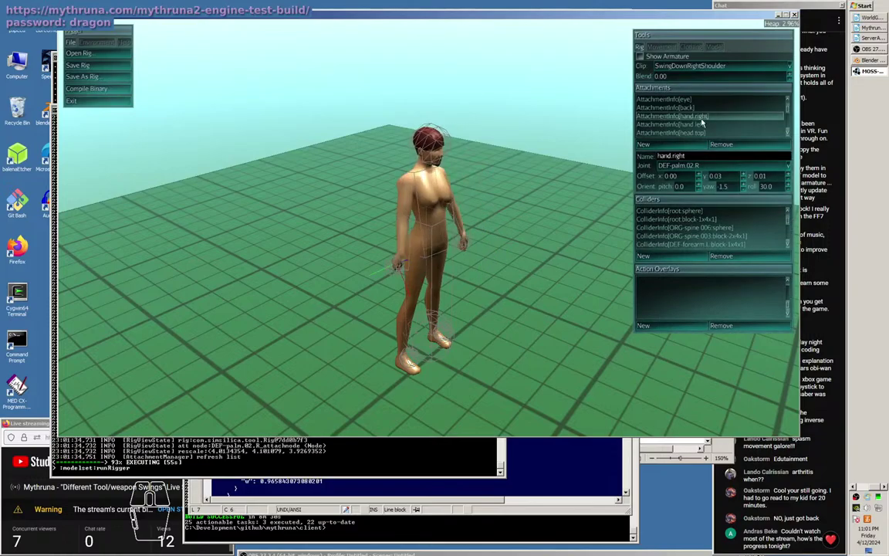
left_click_drag(552, 259, 604, 260)
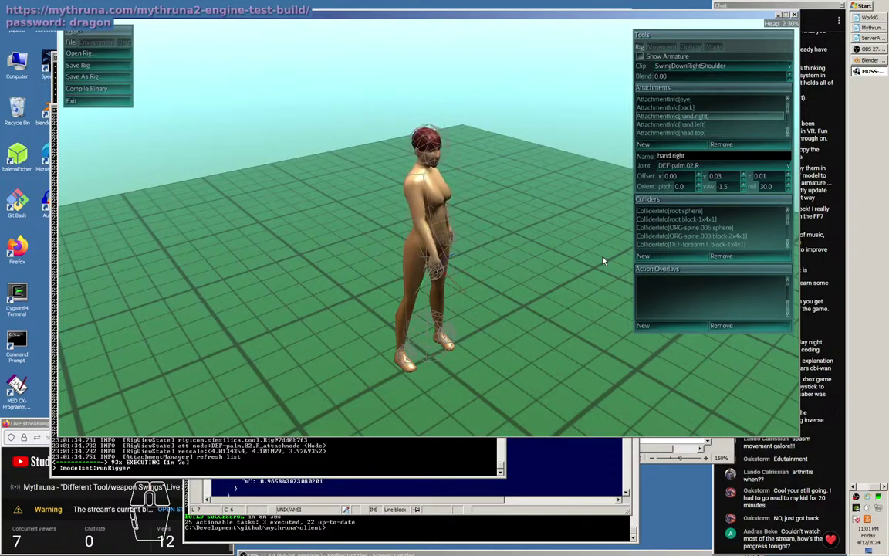
left_click(665, 67)
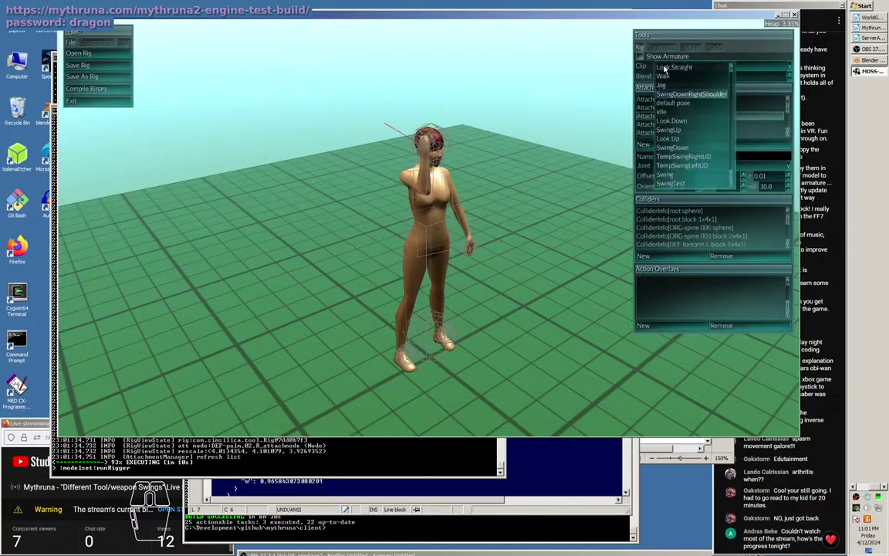
left_click(668, 113)
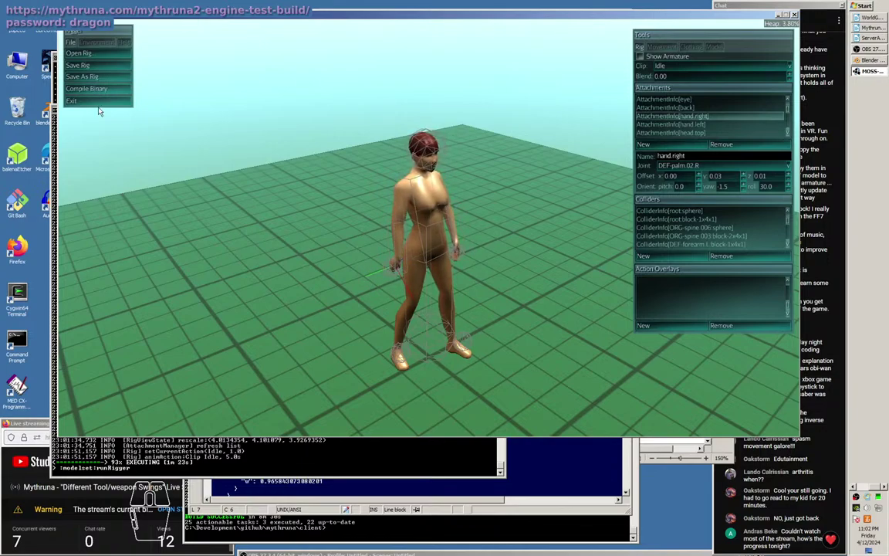
Save the human-remale2 rig and compile its binary.
left_click(87, 66)
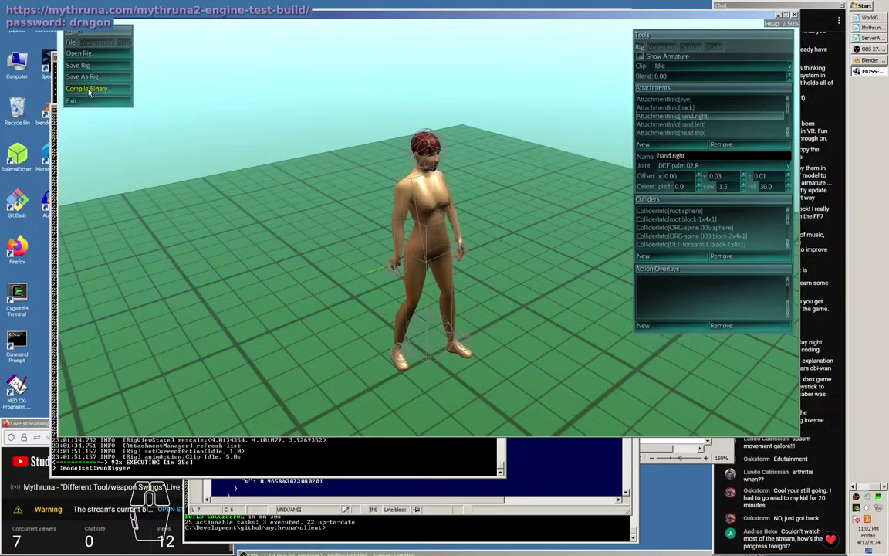
left_click(89, 92)
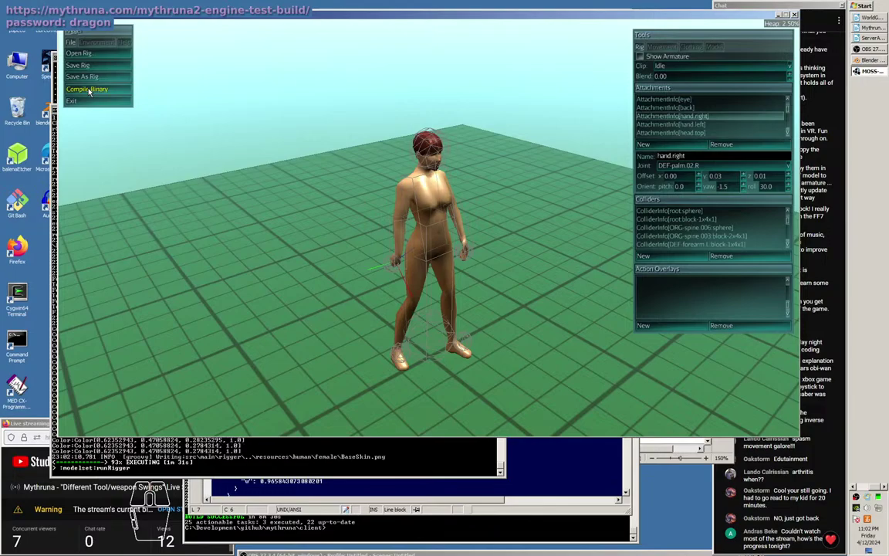
Check the list of available animation clips and exit the Rigger tool.
left_click(680, 69)
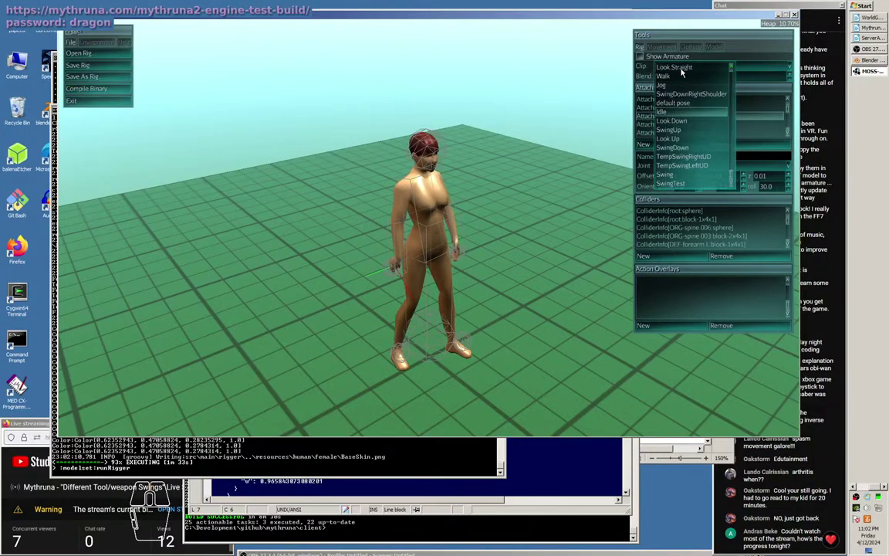
left_click(102, 103)
left_click(100, 102)
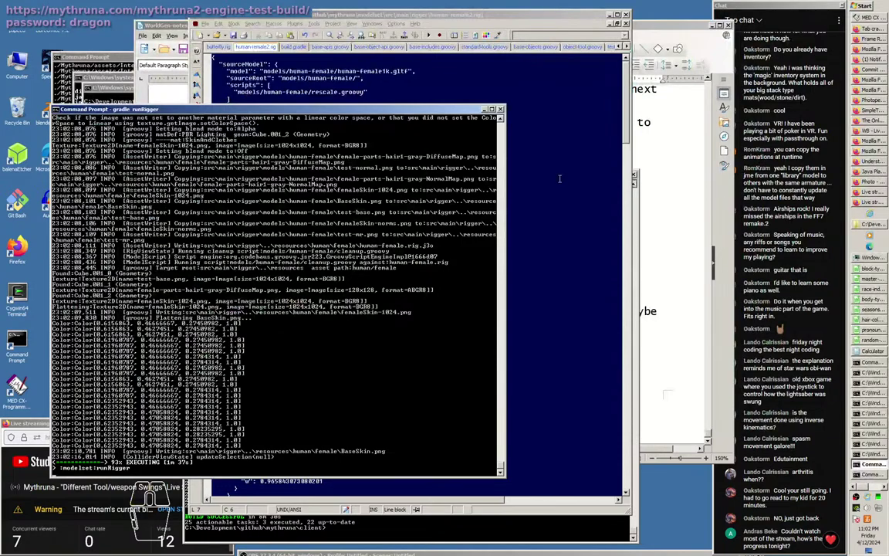
Switch to the code editor and open PlayerDriver.java from the list of open files.
left_click(507, 264)
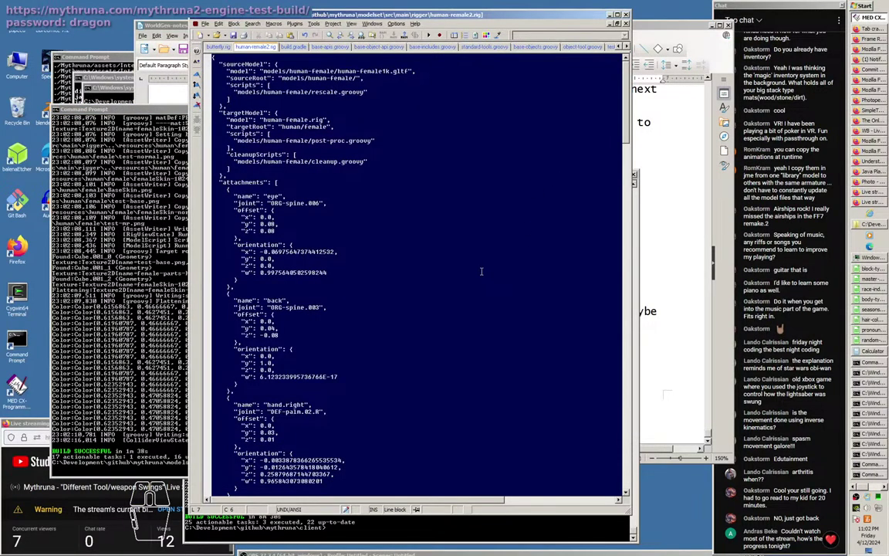
mouse_move(193, 366)
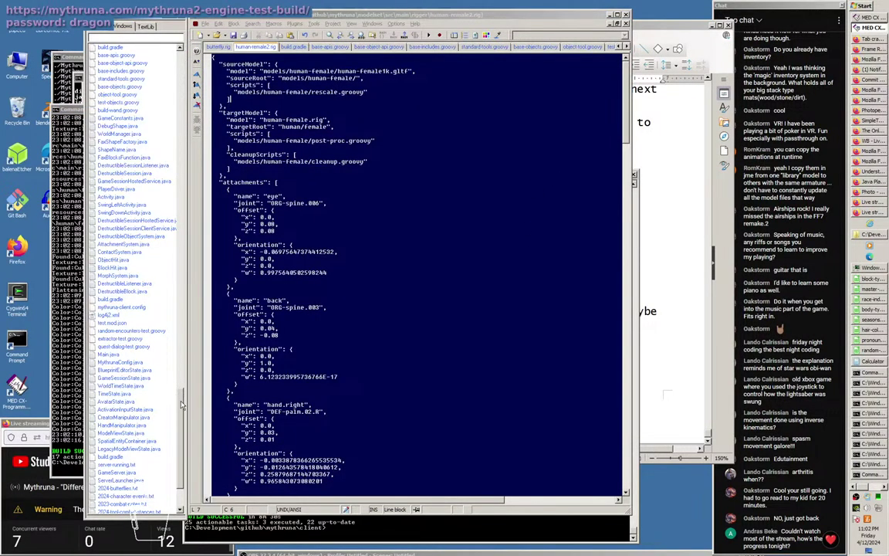
scroll(182, 410, "down", 1)
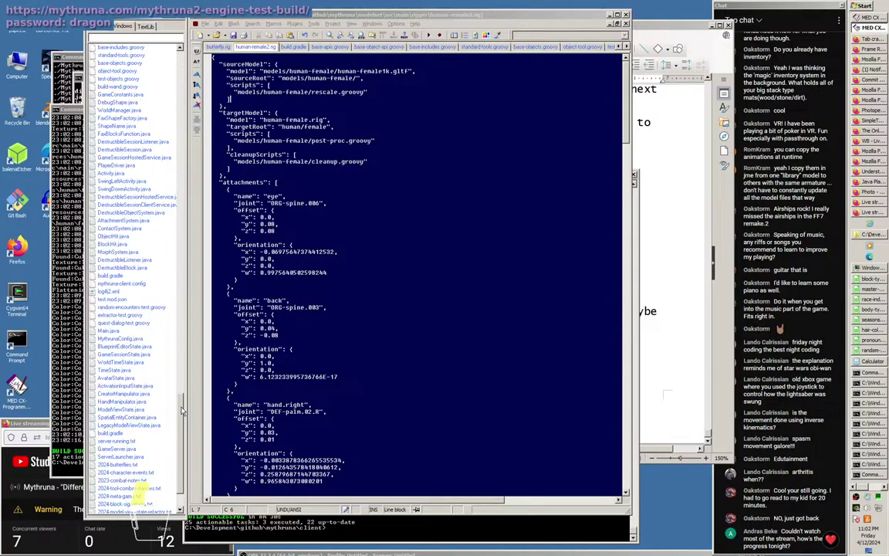
double_click(123, 166)
Examine how PlayerDriver.java stores, registers and starts the swing activities.
scroll(381, 247, "up", 20)
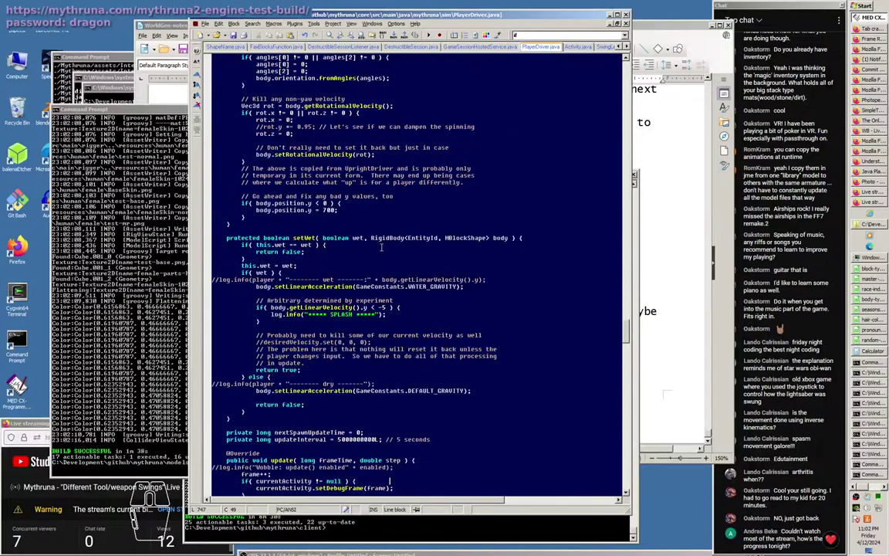
scroll(381, 246, "up", 20)
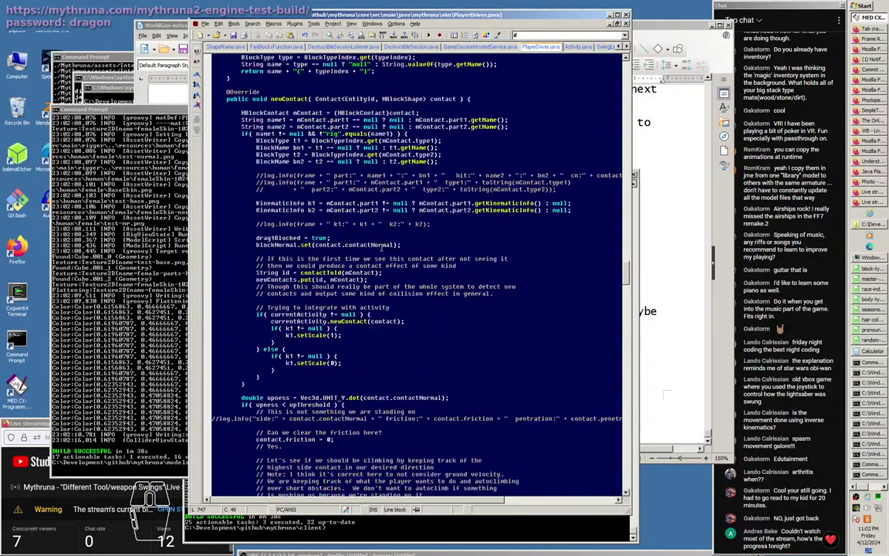
scroll(380, 246, "up", 15)
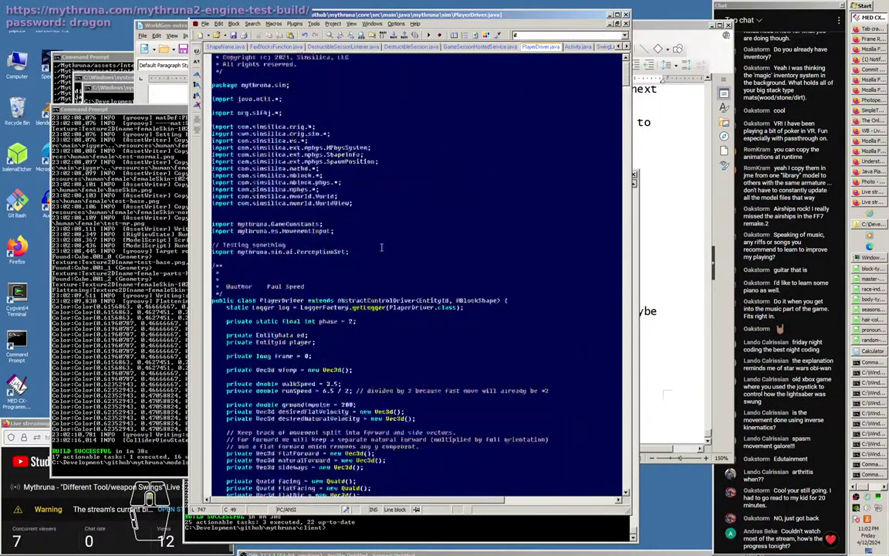
scroll(380, 247, "down", 20)
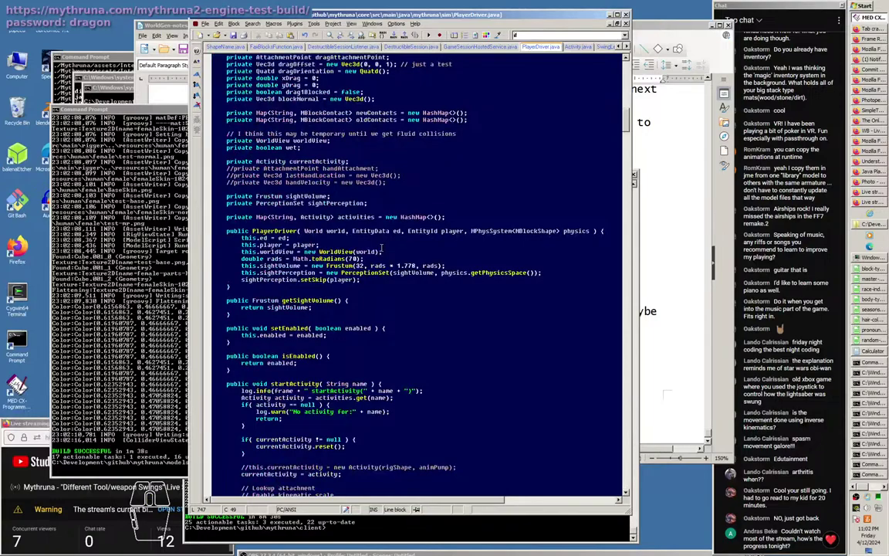
scroll(381, 247, "down", 20)
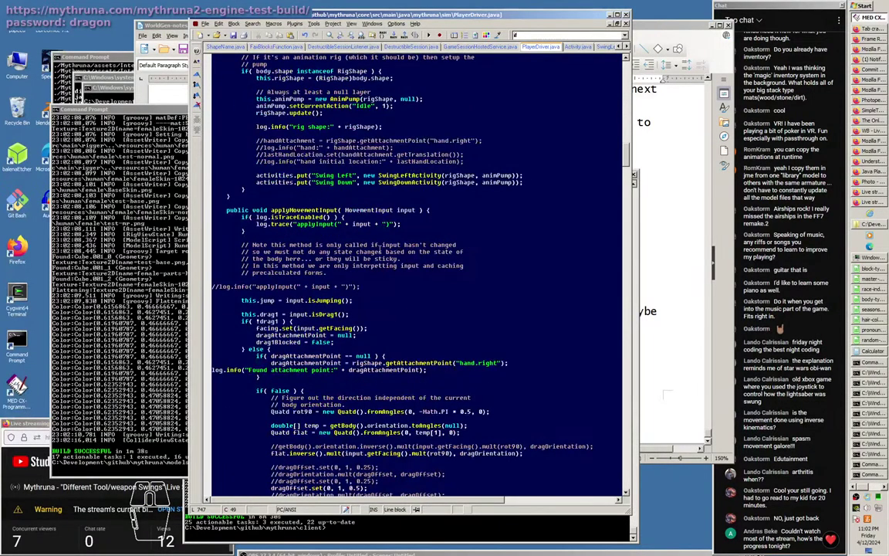
scroll(381, 245, "up", 10)
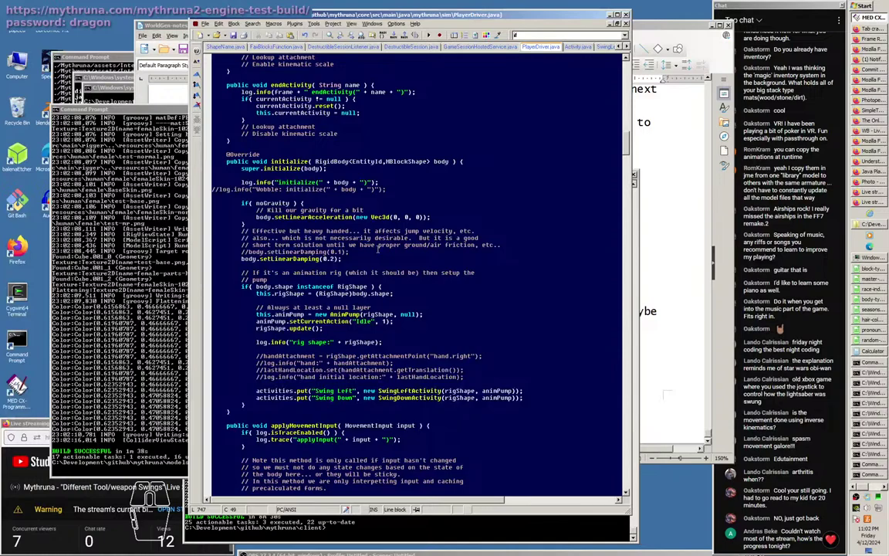
scroll(379, 249, "up", 10)
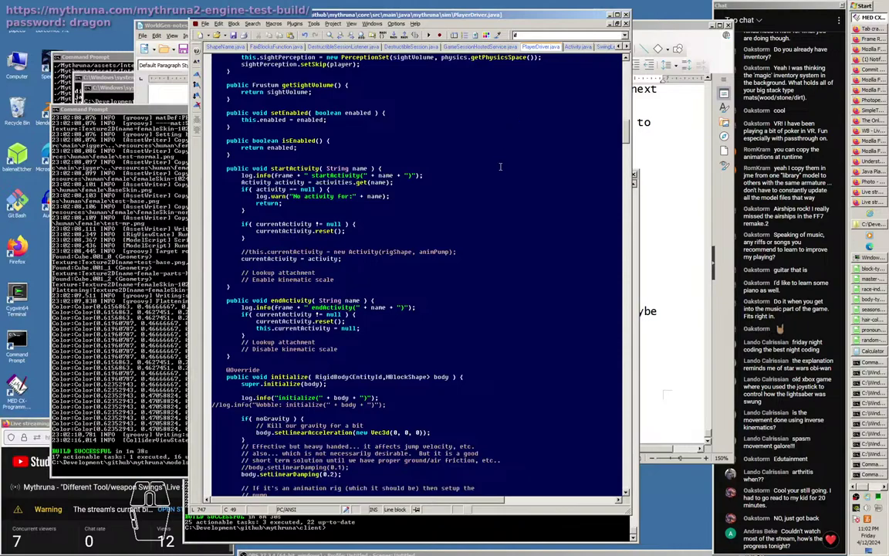
scroll(500, 165, "up", 10)
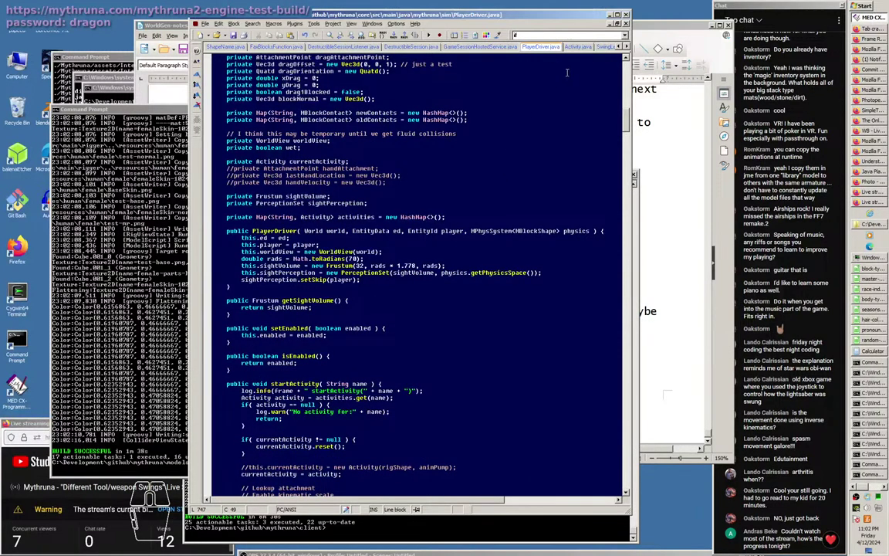
In SwingDownActivity.java, change the action name in newContact's setCurrentAction call to "SwingDownRightShoulder".
left_click(607, 48)
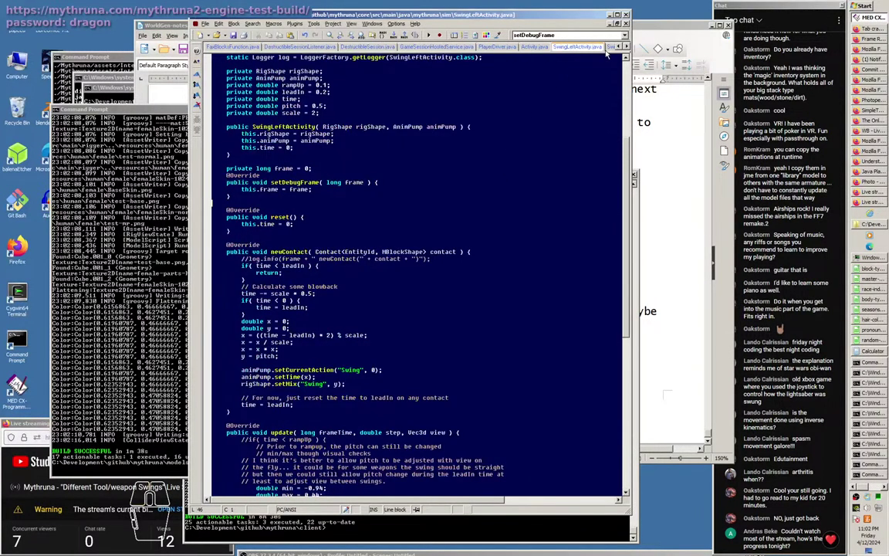
left_click(612, 47)
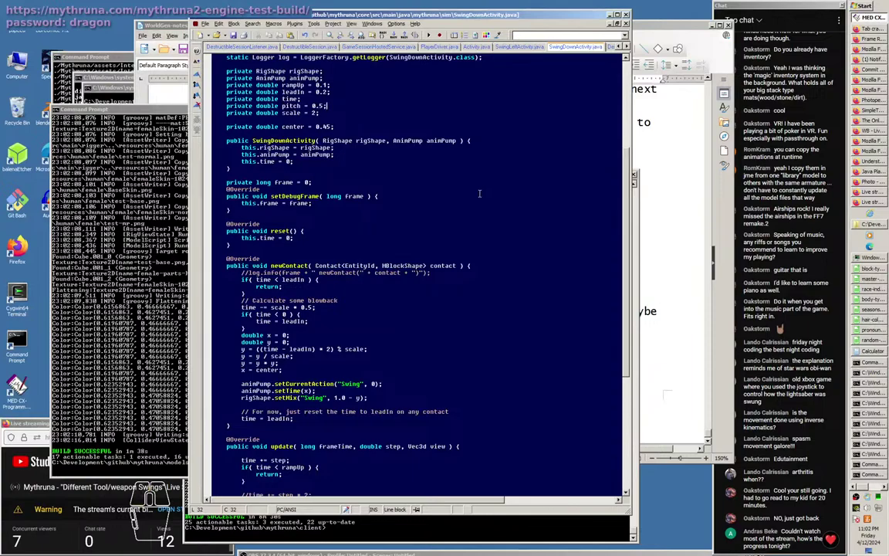
left_click(357, 384)
type("DownRightShoulder")
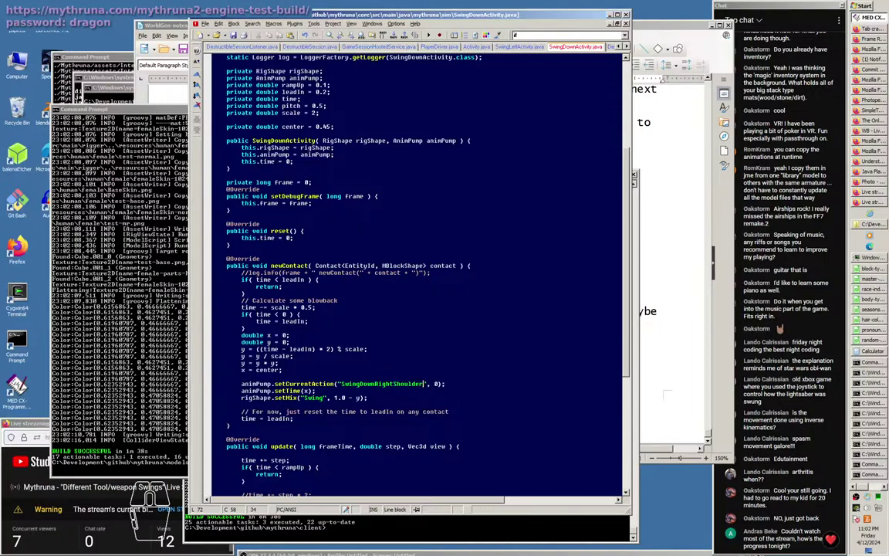
In newContact of SwingDownActivity.java, pass y to animPump.setTime and comment out the rigShape.setMix line.
left_click(241, 391)
key("Down")
left_click(303, 390)
key("Delete")
type("y")
key("Down")
key("Home")
type("//")
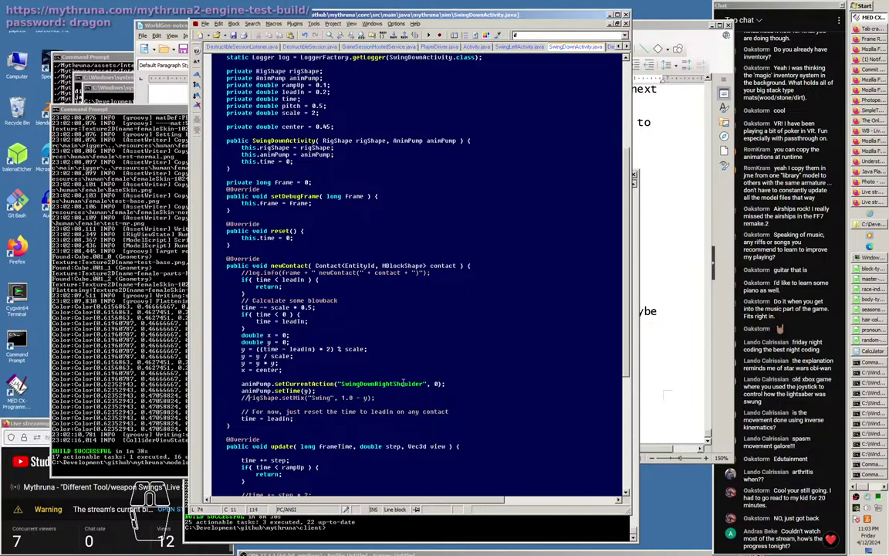
scroll(403, 382, "down", 10)
key("BackSpace")
key("BackSpace")
type("//")
key("ctrl+s")
Change the action name in the update method's setCurrentAction call to "SwingDownRightShoulder".
key("Up")
key("Up")
key("ctrl+Right")
key("ctrl+Right")
key("ctrl+Right")
key("ctrl+Left")
key("shift+End")
key("Down")
left_click(446, 252)
double_click(348, 446)
type("SwingDownRightShoulder")
In the update method, pass y to animPump.setTime and comment out the rigShape.setMix line.
left_click(446, 453)
key("ctrl+Left")
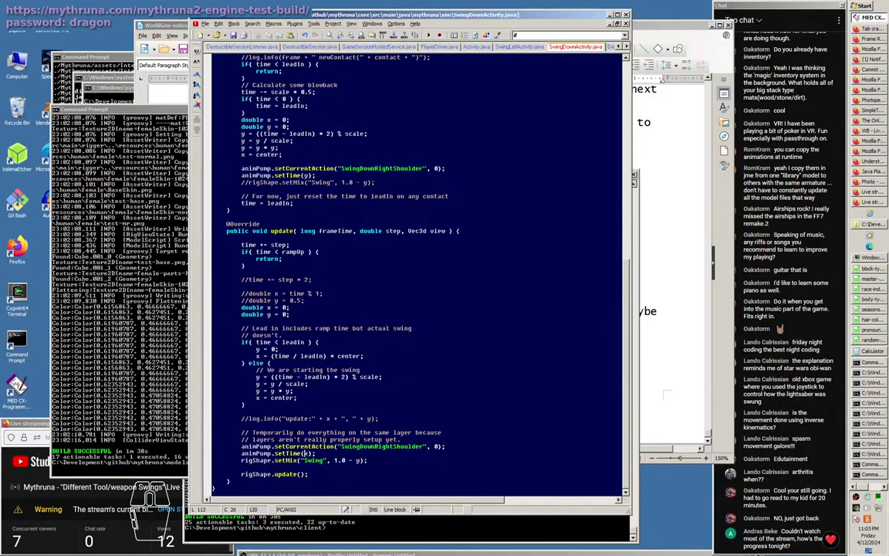
key("Delete")
type("y")
key("Down")
key("Home")
type("//")
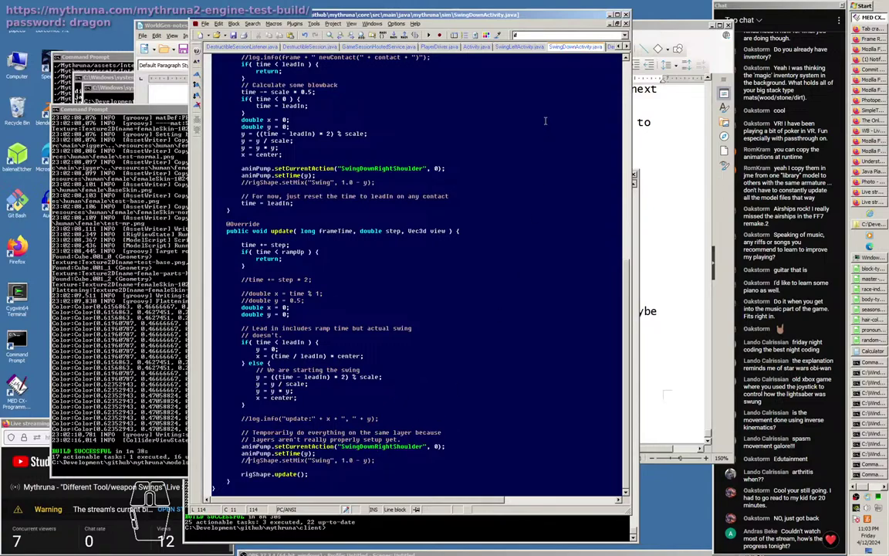
Bring up SwingLeftActivity.java to view its swing code.
left_click(525, 48)
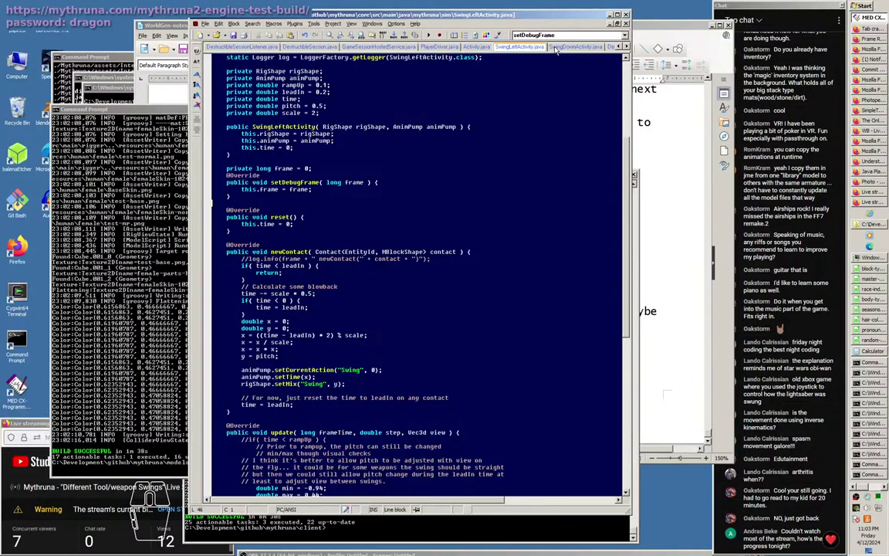